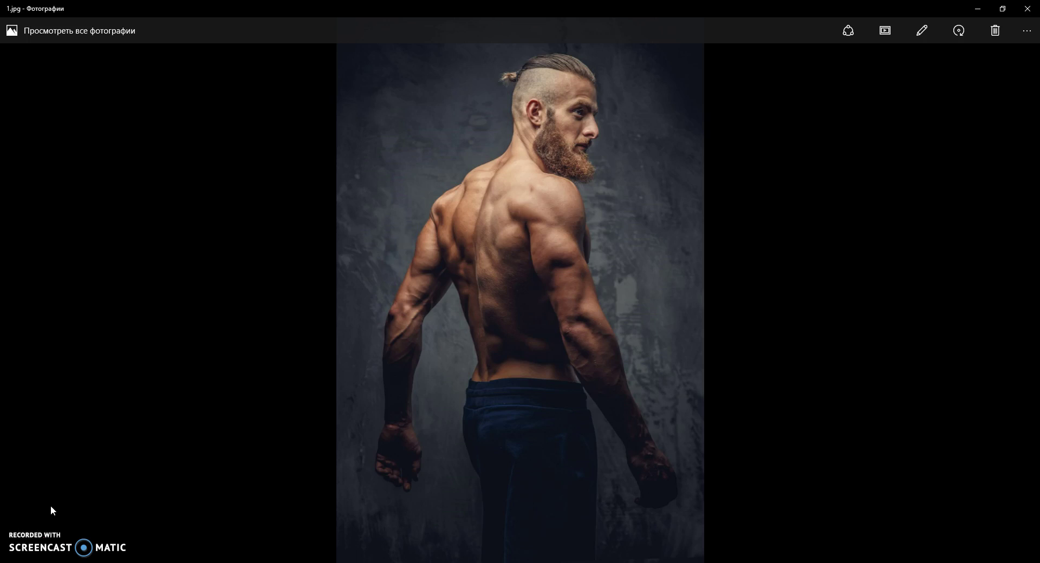
Step: Look through the sample images from 1.jpg to 16.jpg, comparing the source photos, the red-marked areas and the smoke effect results
key(Right)
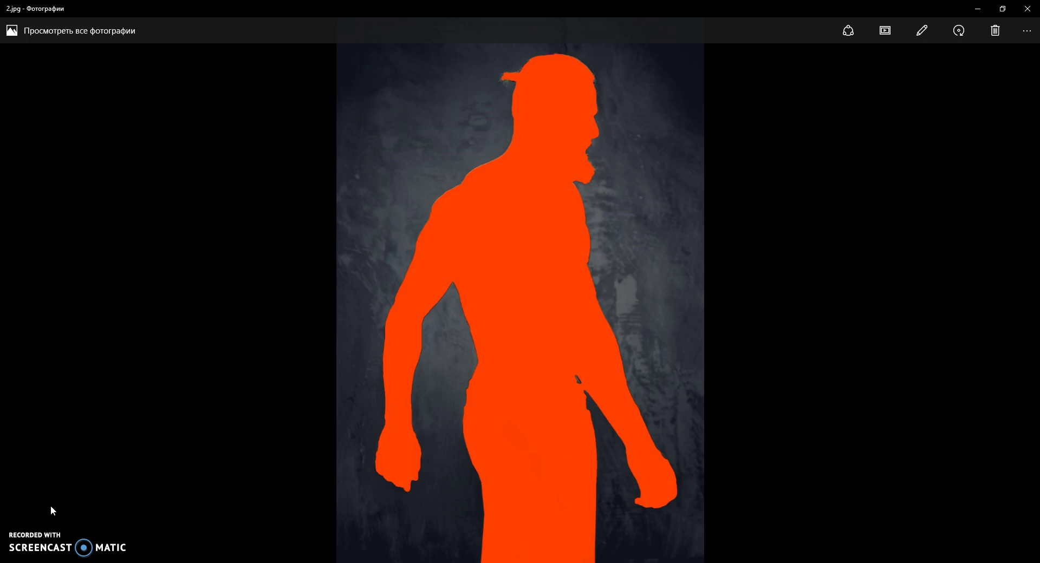
key(Right)
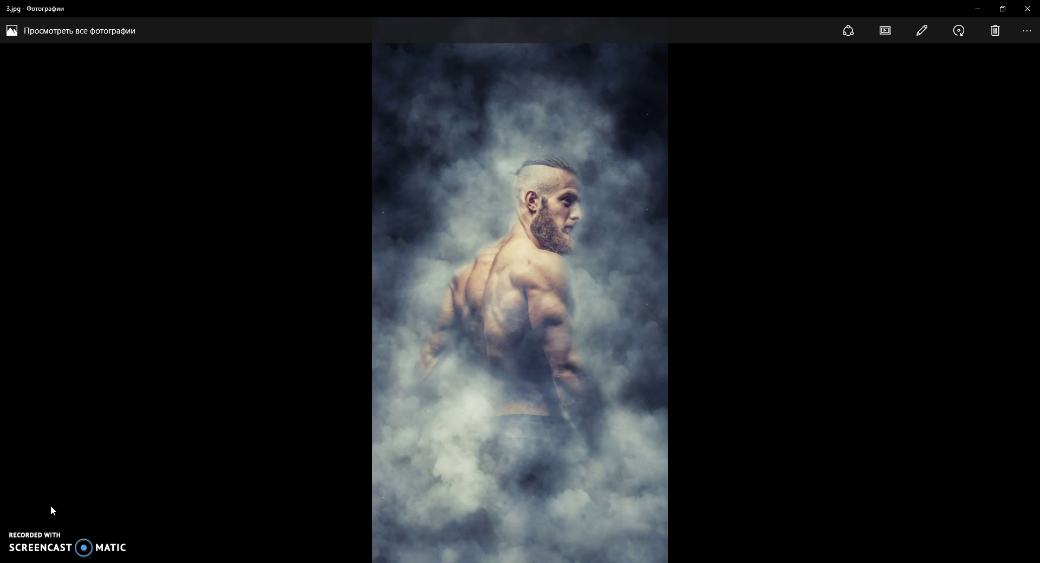
key(Right)
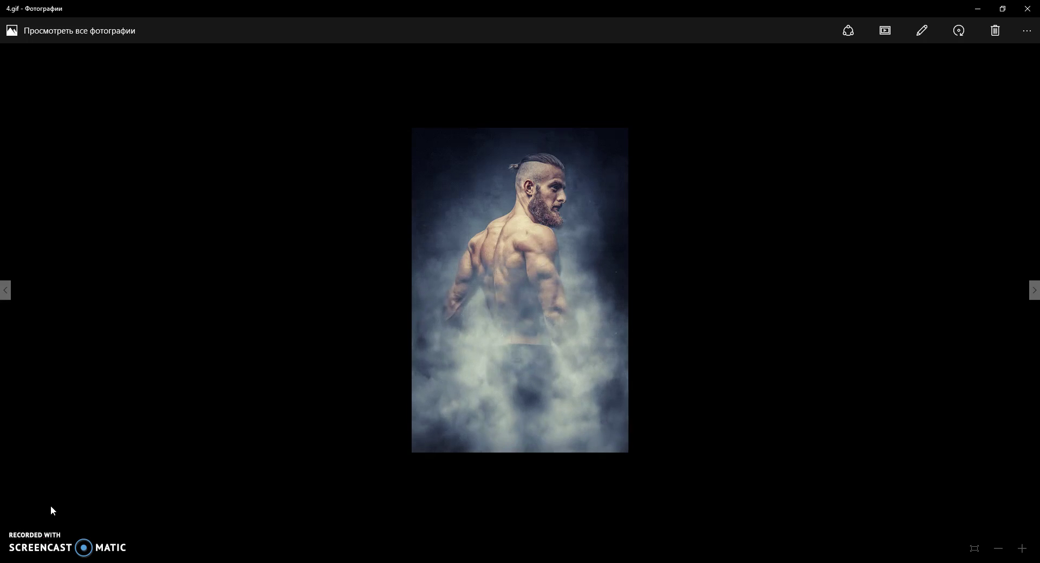
key(Right)
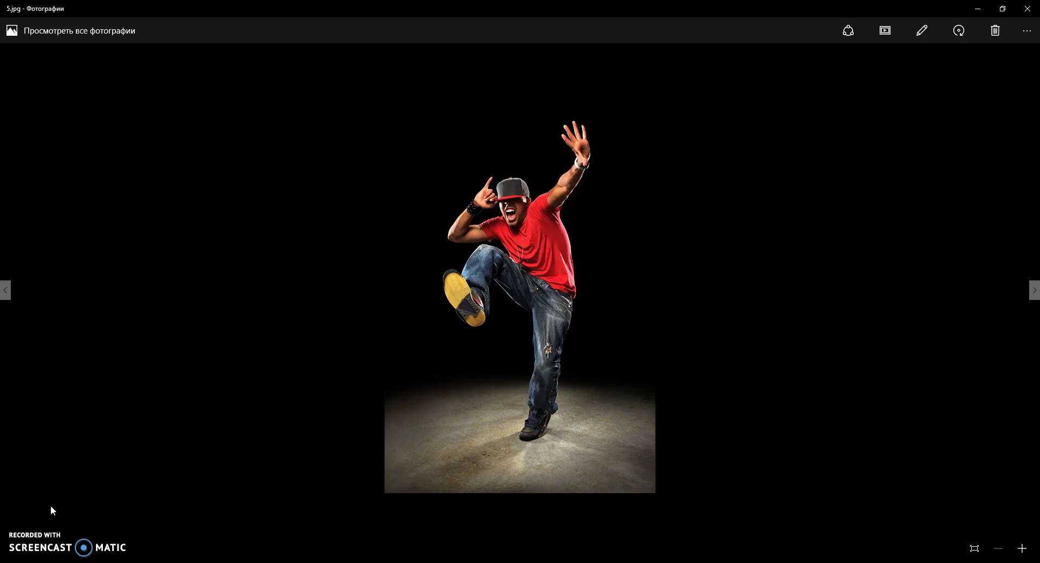
key(Right)
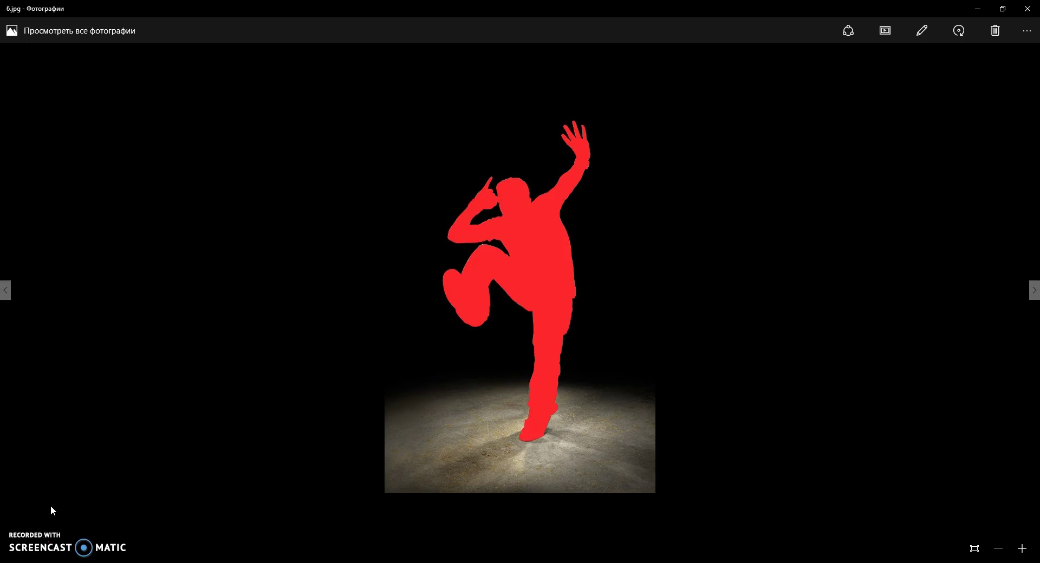
key(Right)
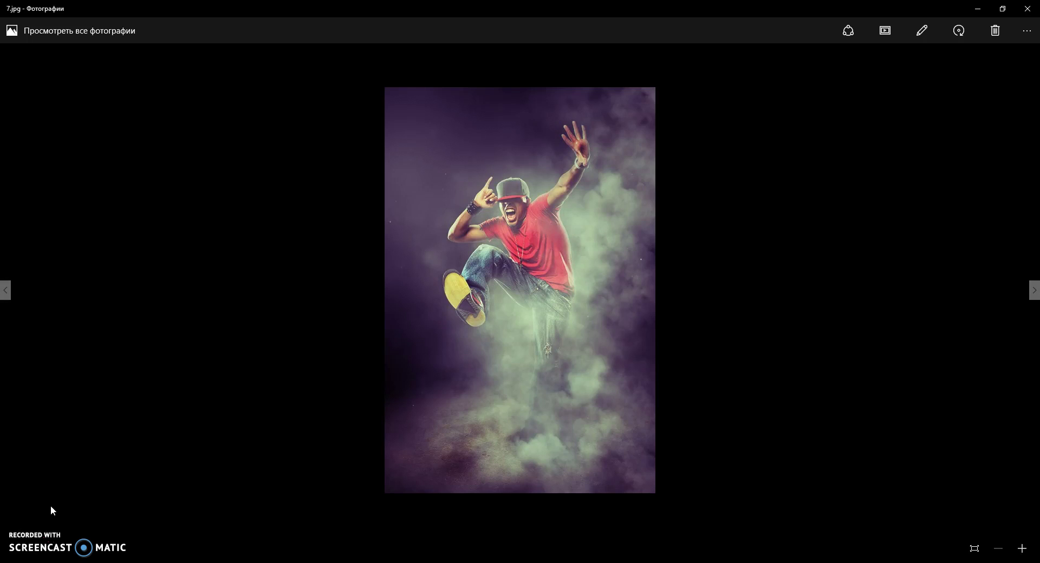
key(Right)
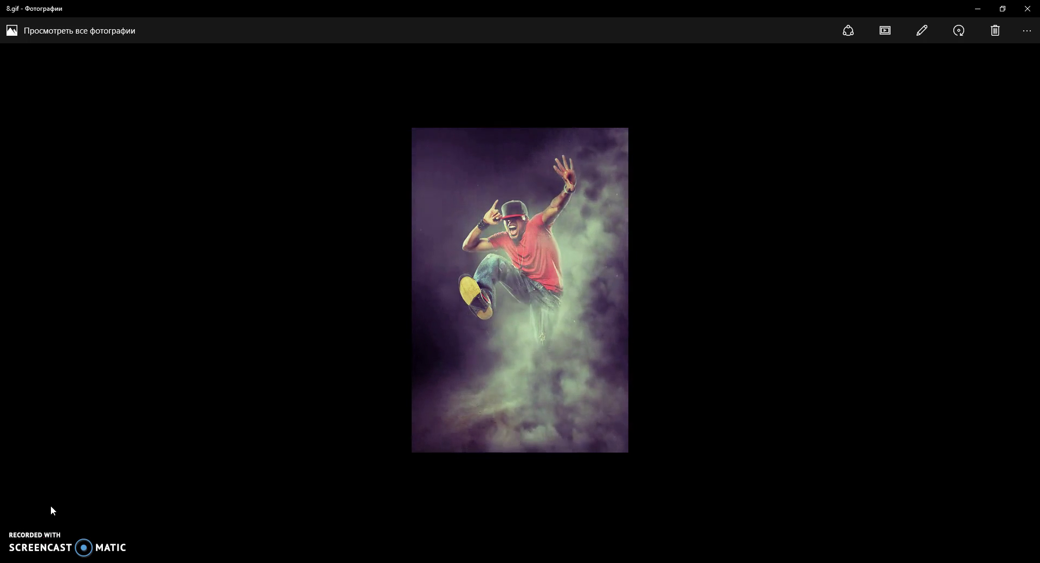
key(Right)
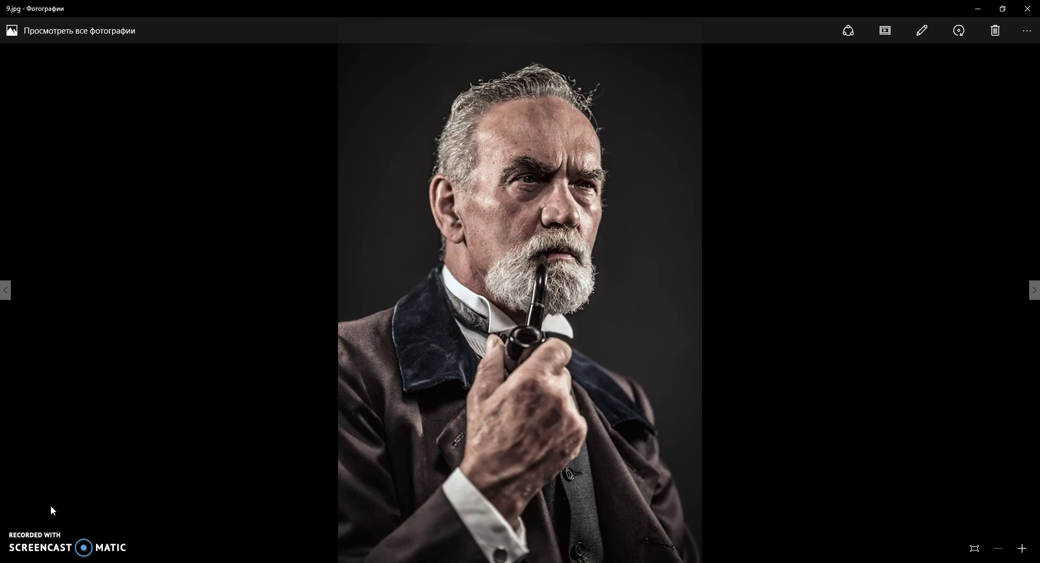
key(Right)
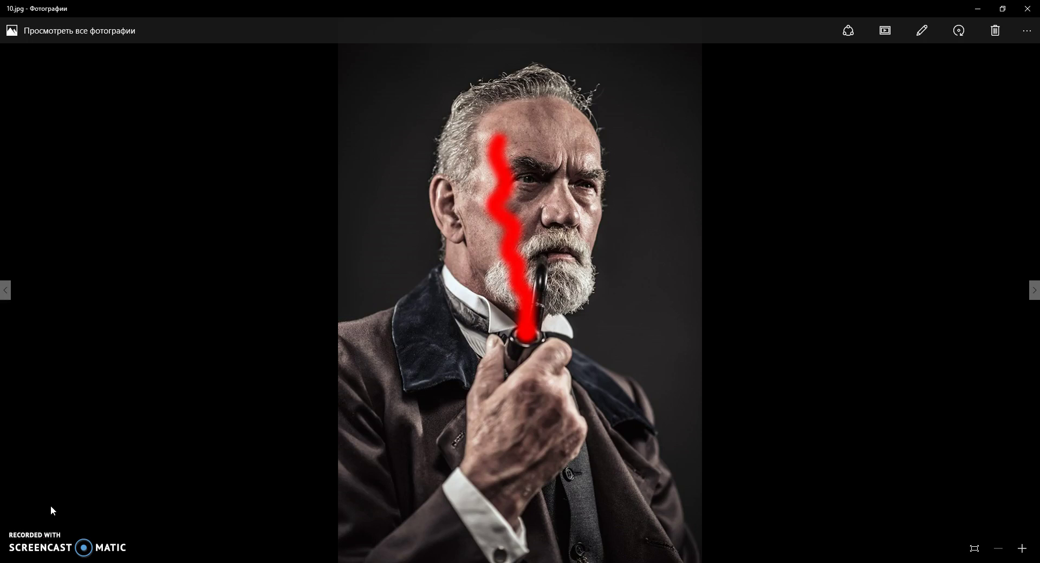
key(Right)
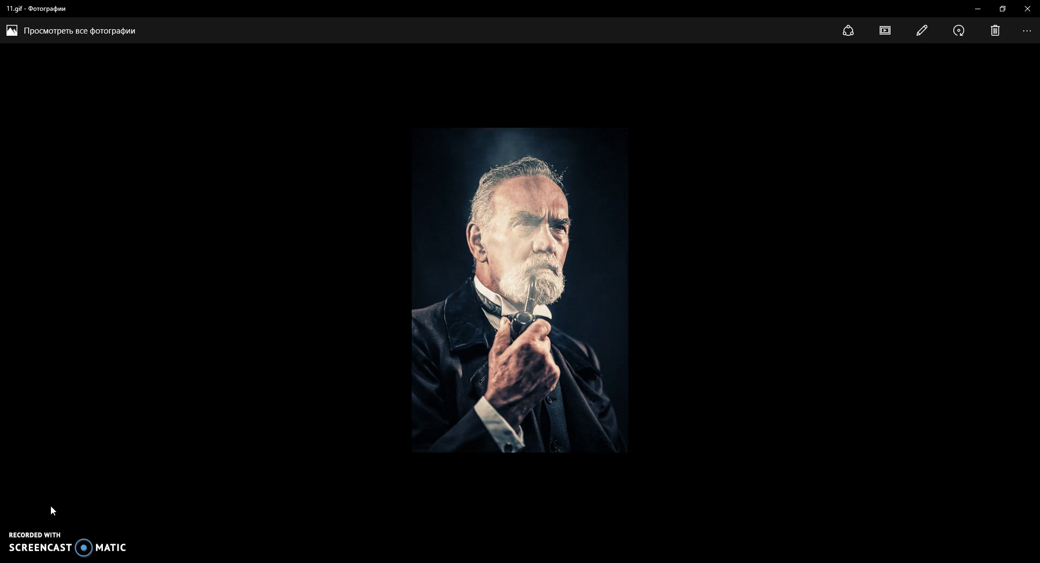
key(Right)
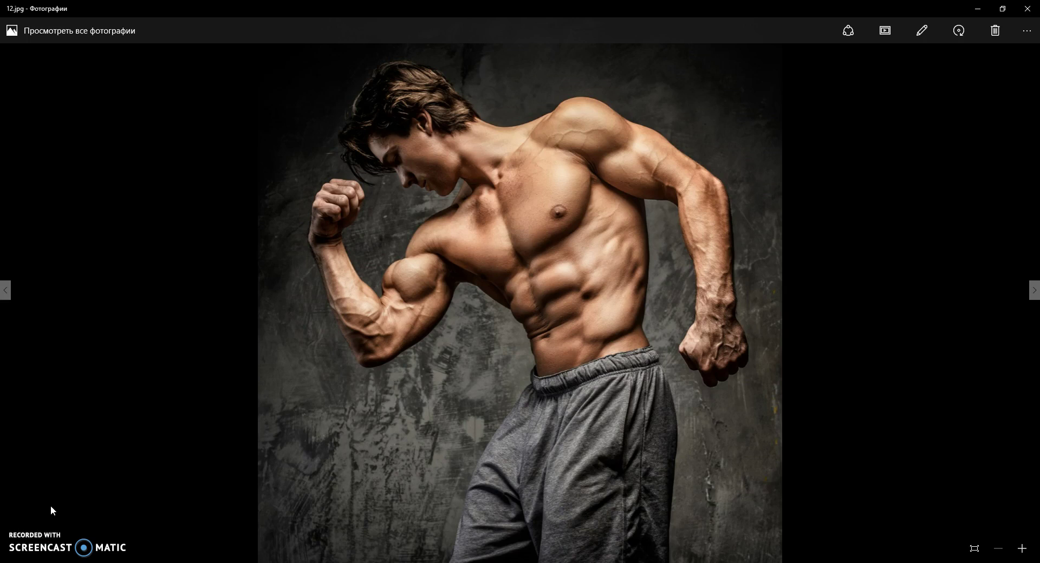
key(Right)
key(Right)
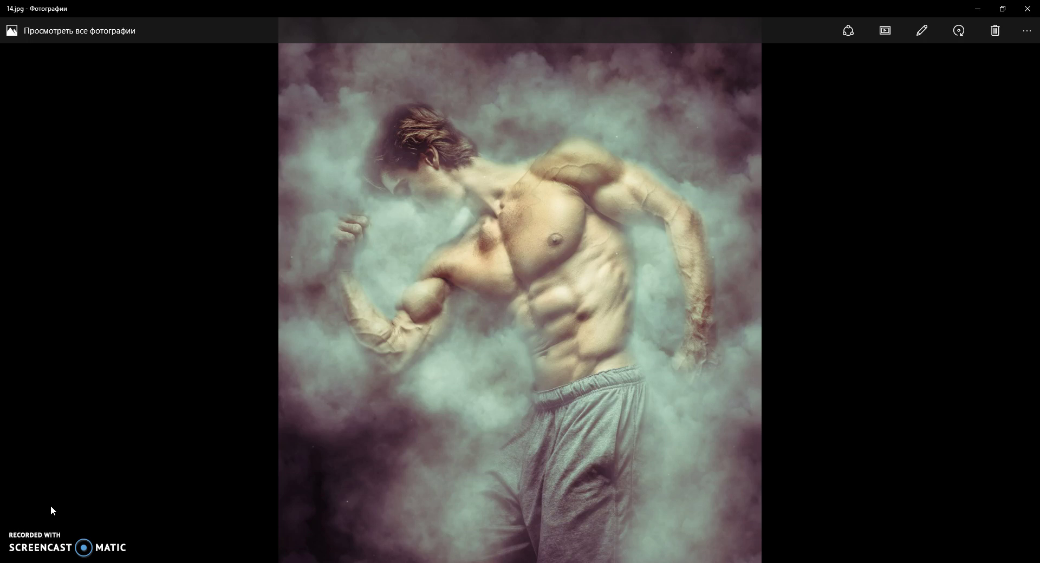
key(Right)
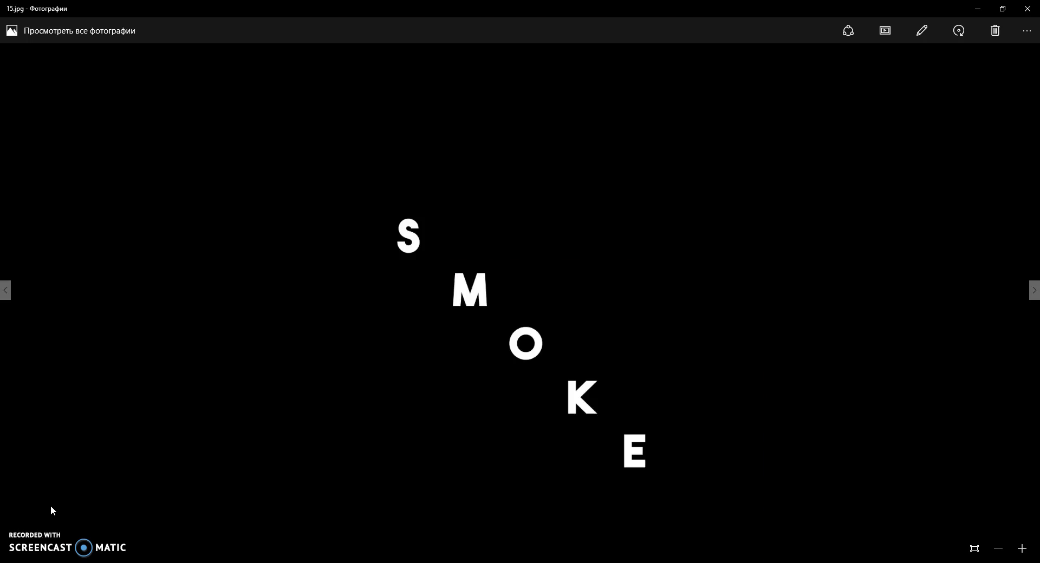
key(Right)
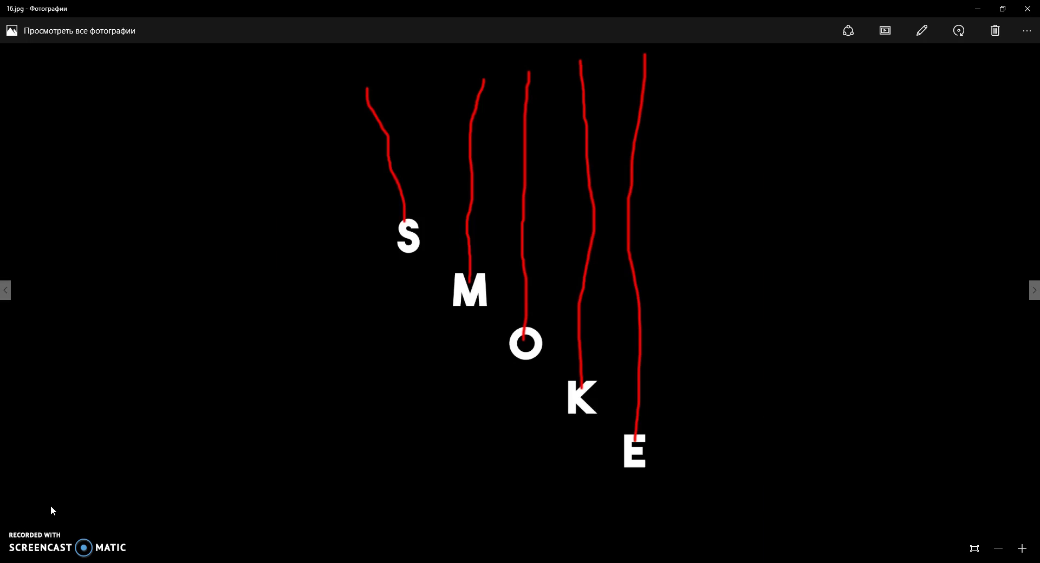
key(Right)
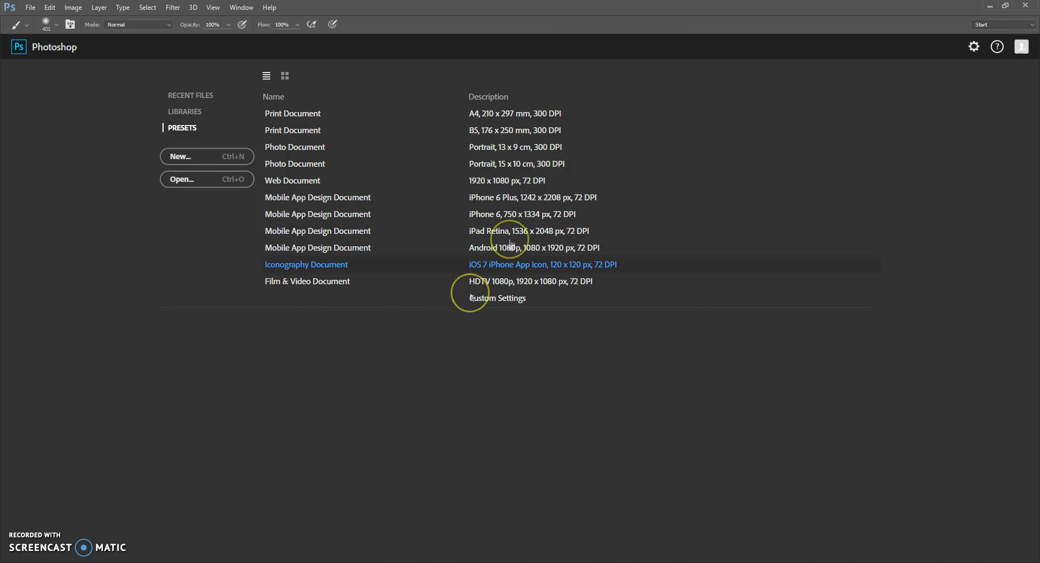
Step: Open the image 1.jpg in Photoshop
click(30, 8)
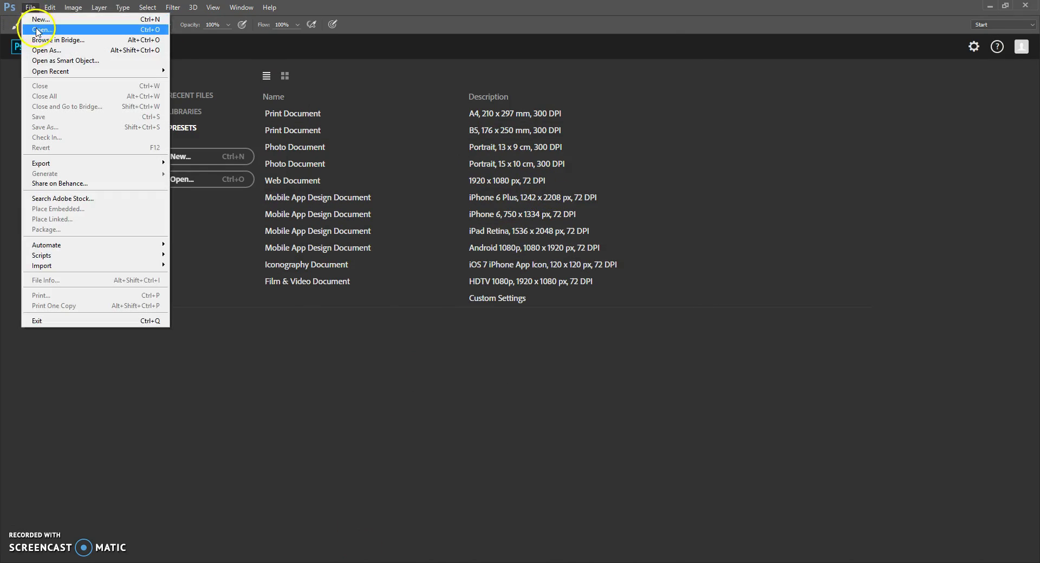
click(38, 30)
double_click(116, 79)
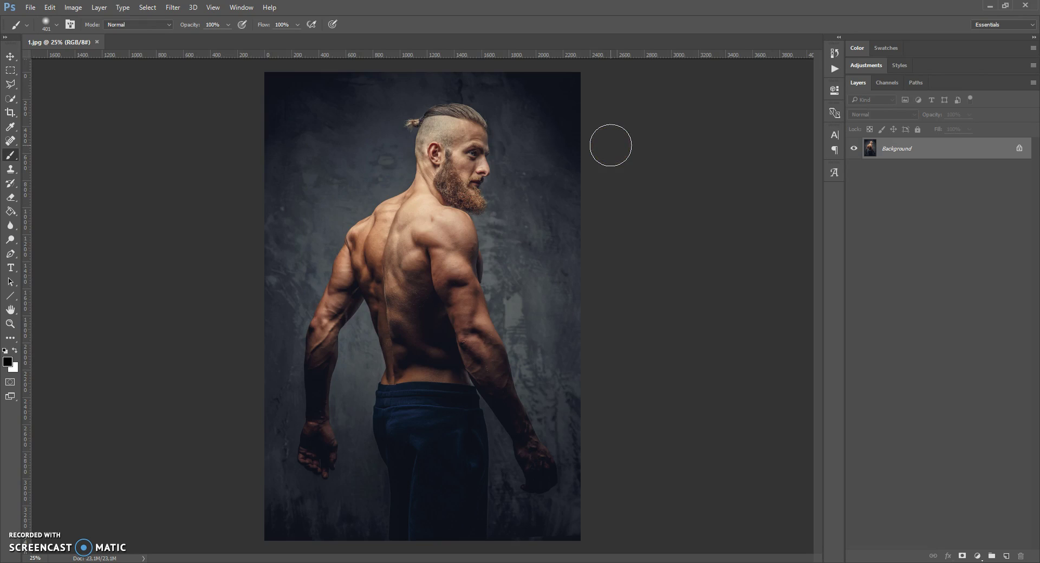
Step: Check the photo's pixel width, height and resolution with Image Size
click(73, 7)
click(107, 86)
double_click(578, 214)
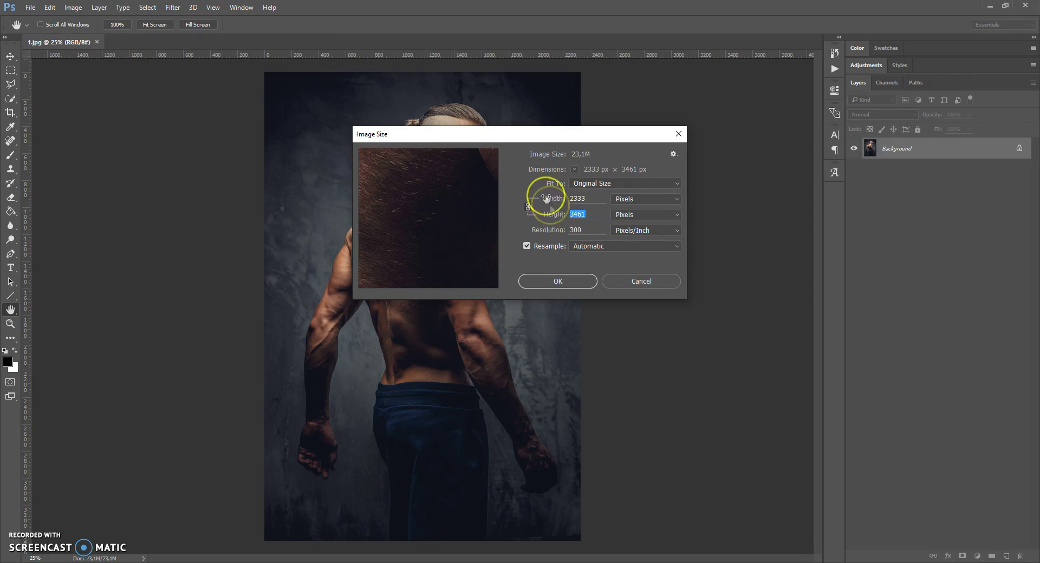
click(558, 279)
key(b)
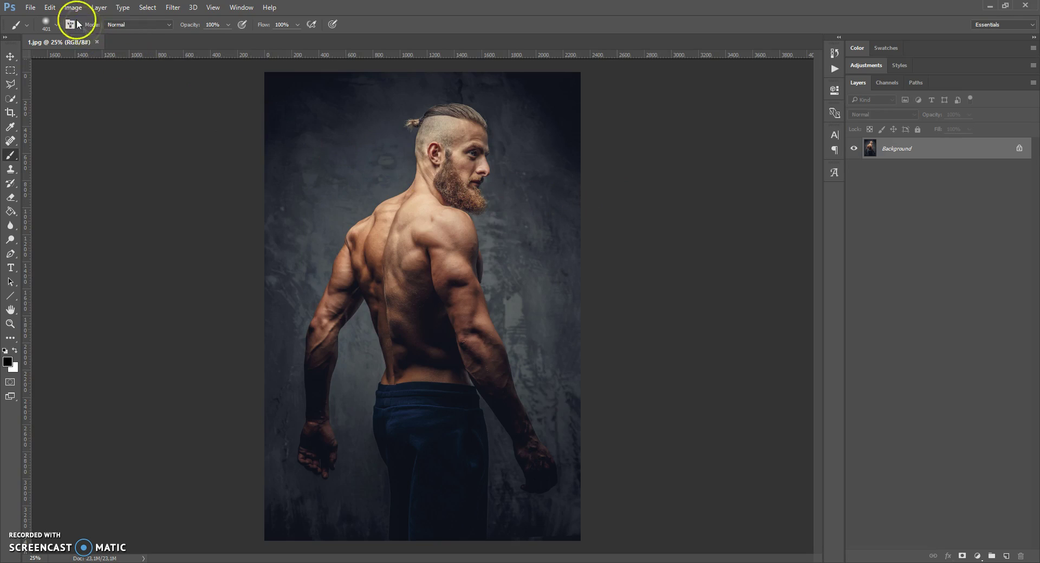
Step: Check the UI language in the Interface preferences
click(49, 7)
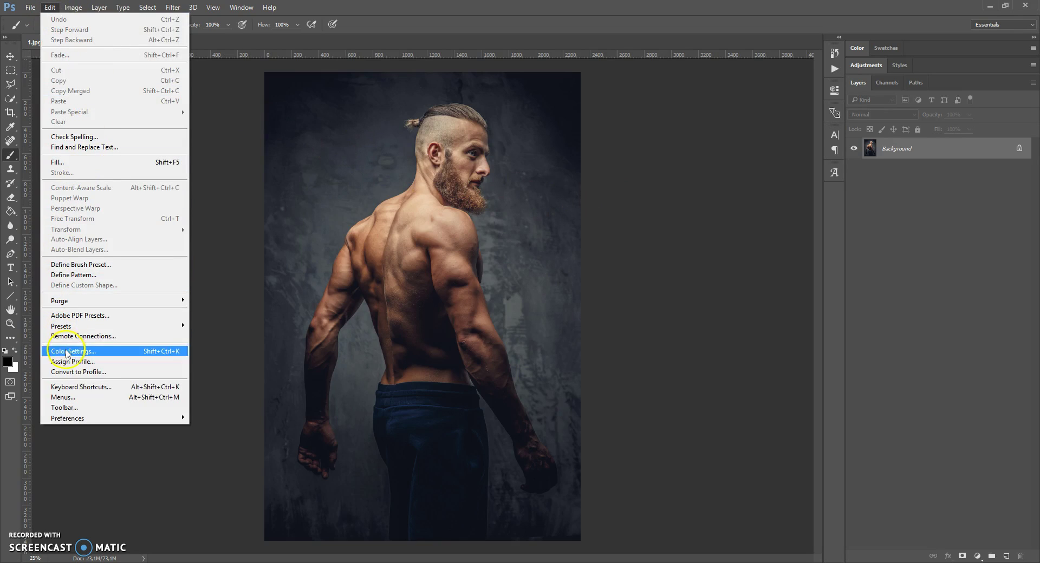
mouse_move(68, 418)
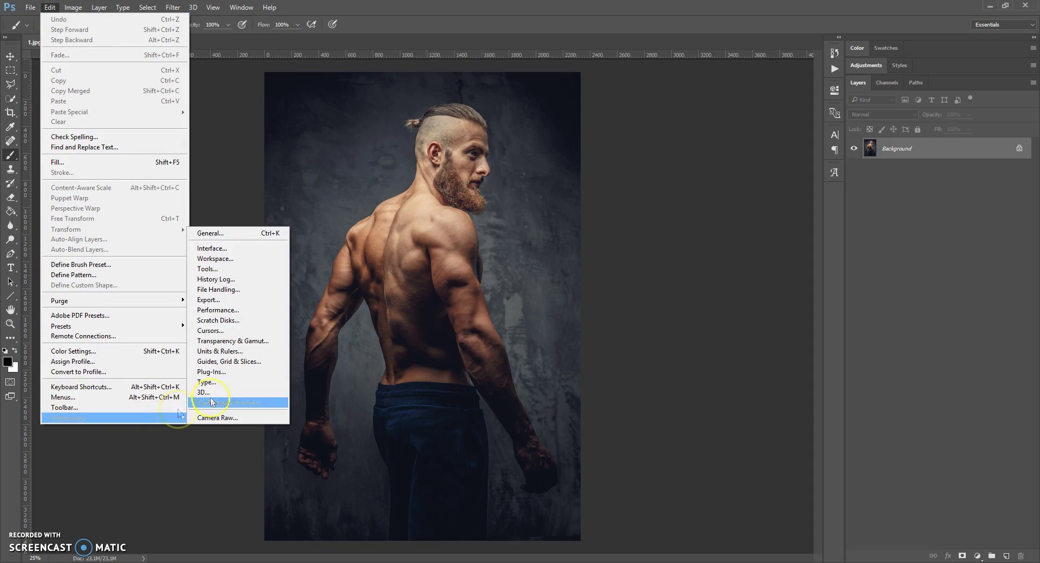
click(233, 248)
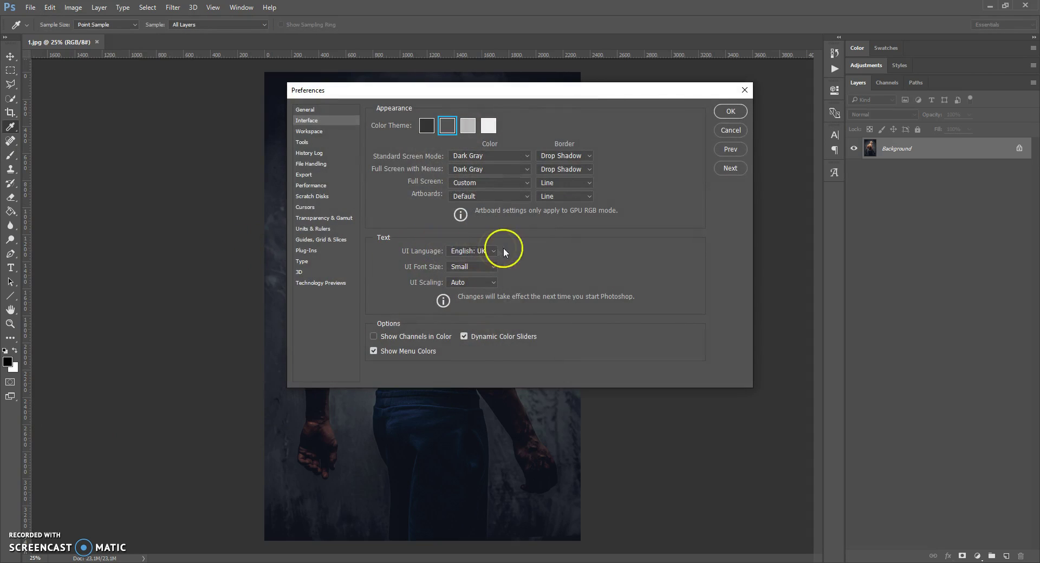
click(730, 111)
key(b)
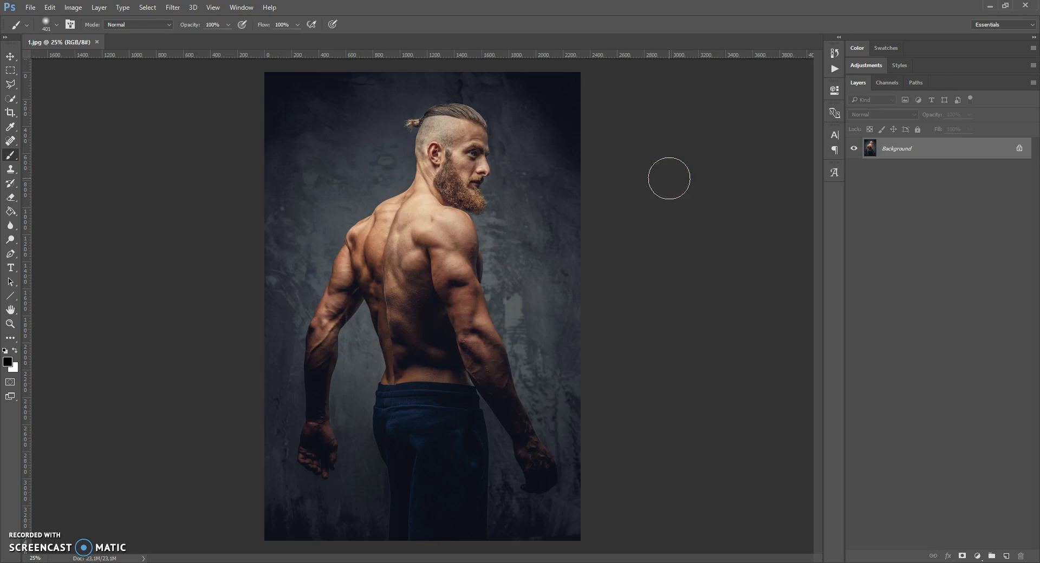
Step: Check the photo's colour mode and its bits per channel
click(74, 7)
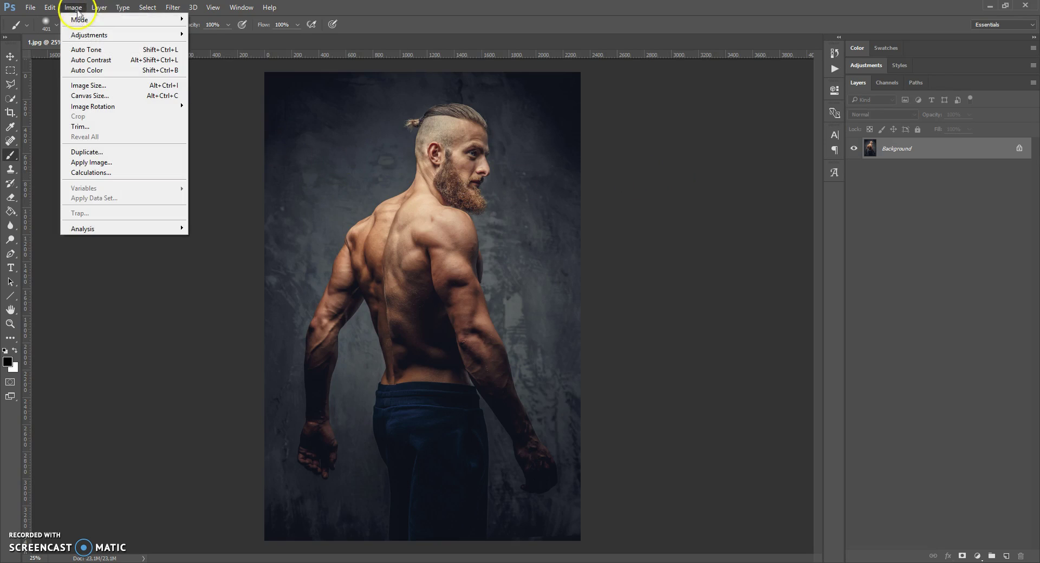
mouse_move(78, 21)
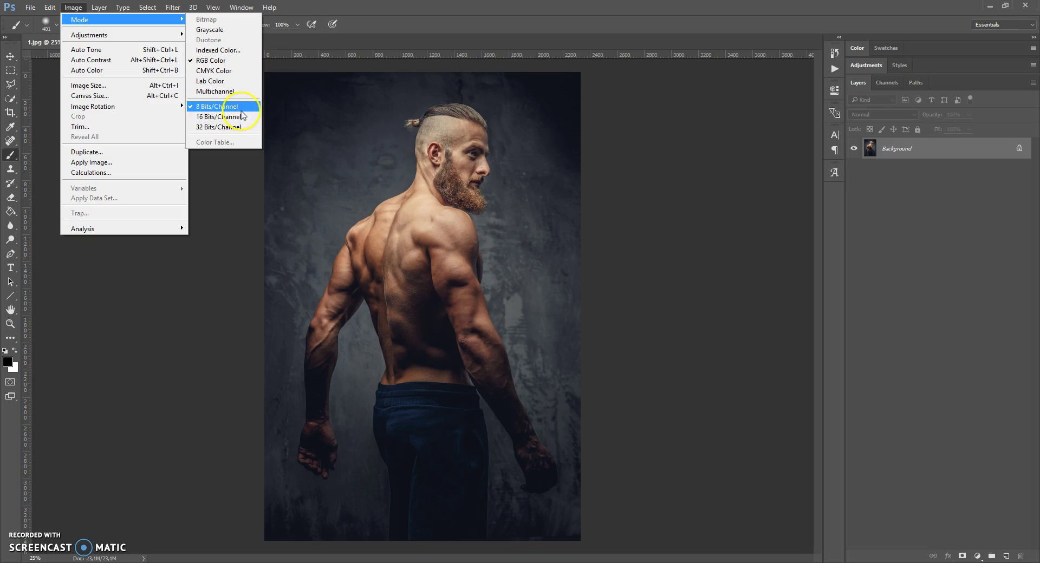
click(595, 97)
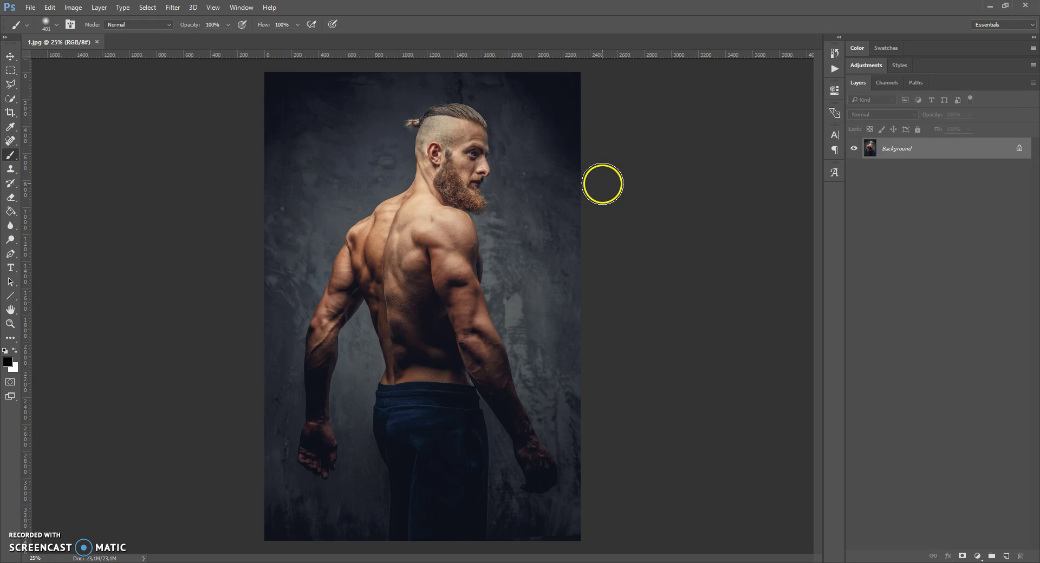
Step: Check the Layers panel options for default masks on fill layers and adding "copy" to copied layers and groups
click(1033, 82)
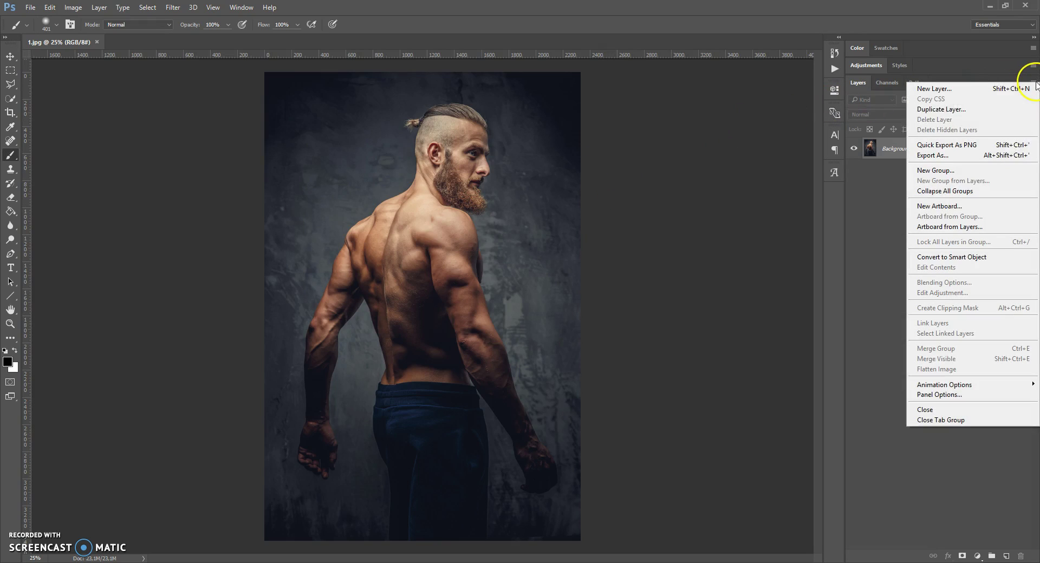
click(938, 394)
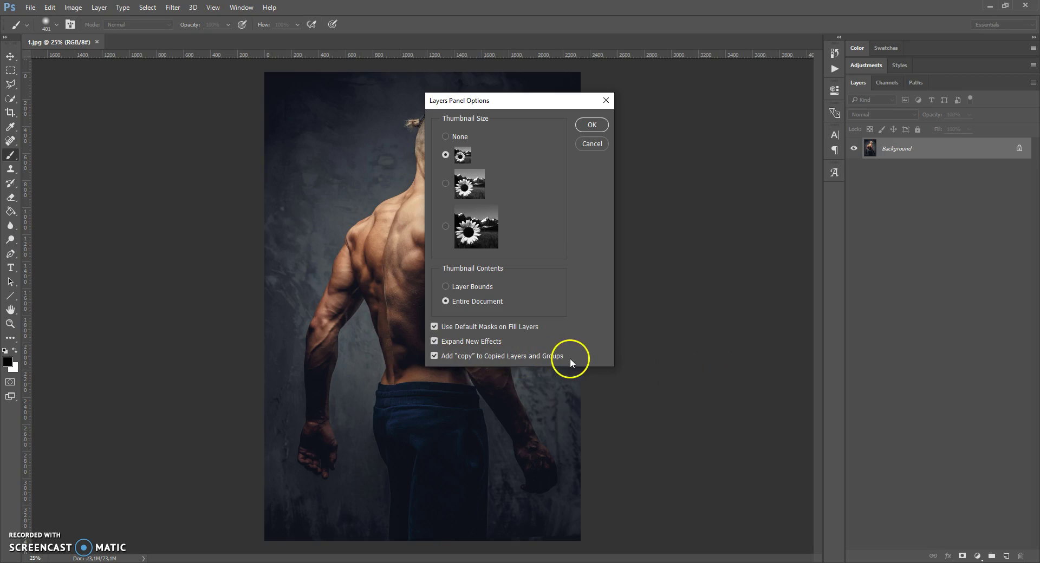
click(593, 124)
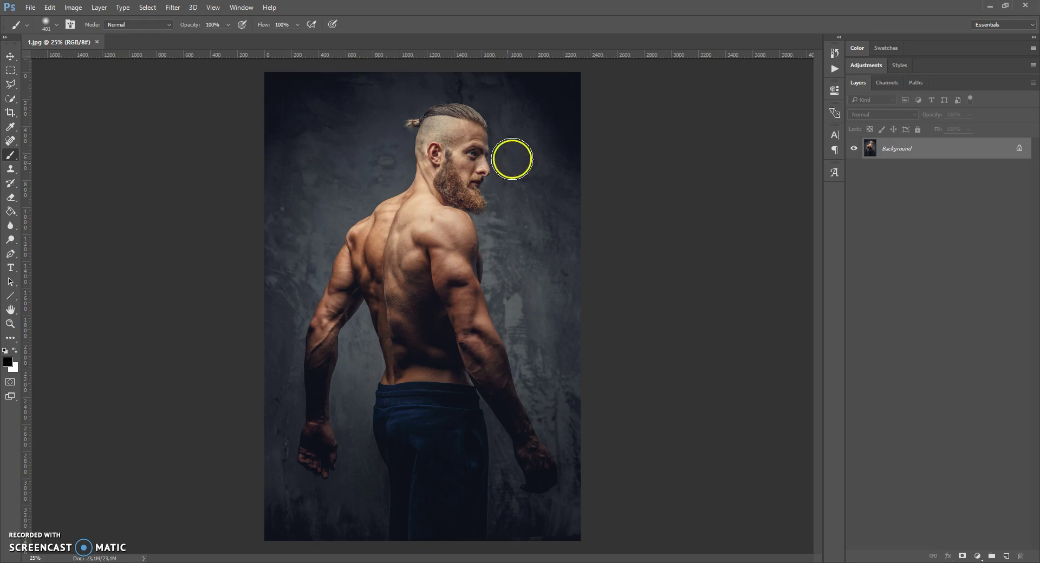
Step: Convert the locked Background into a regular layer and turn that layer back into the Background
double_click(893, 151)
click(623, 174)
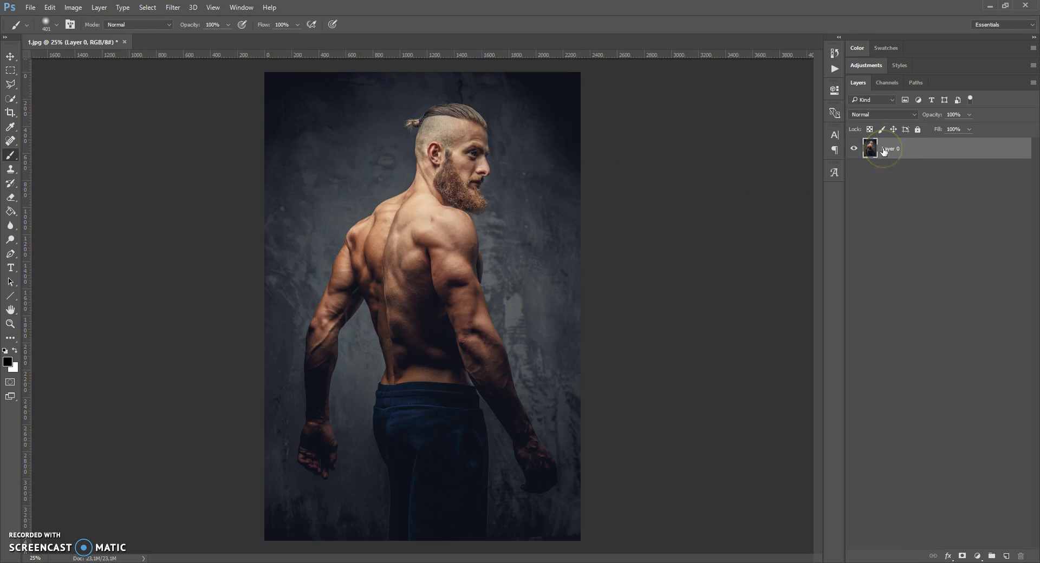
click(98, 7)
mouse_move(109, 19)
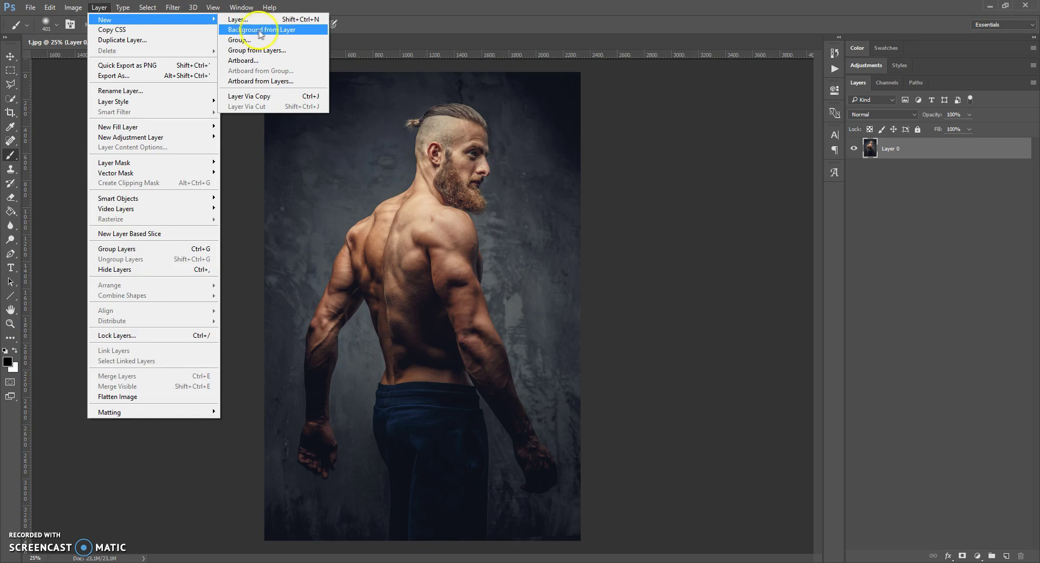
click(280, 35)
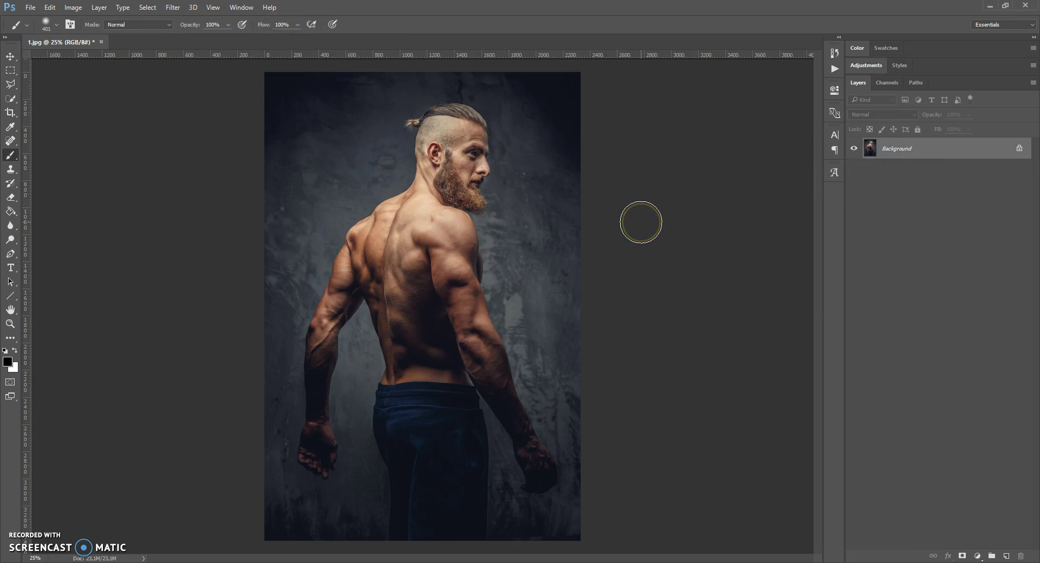
click(615, 218)
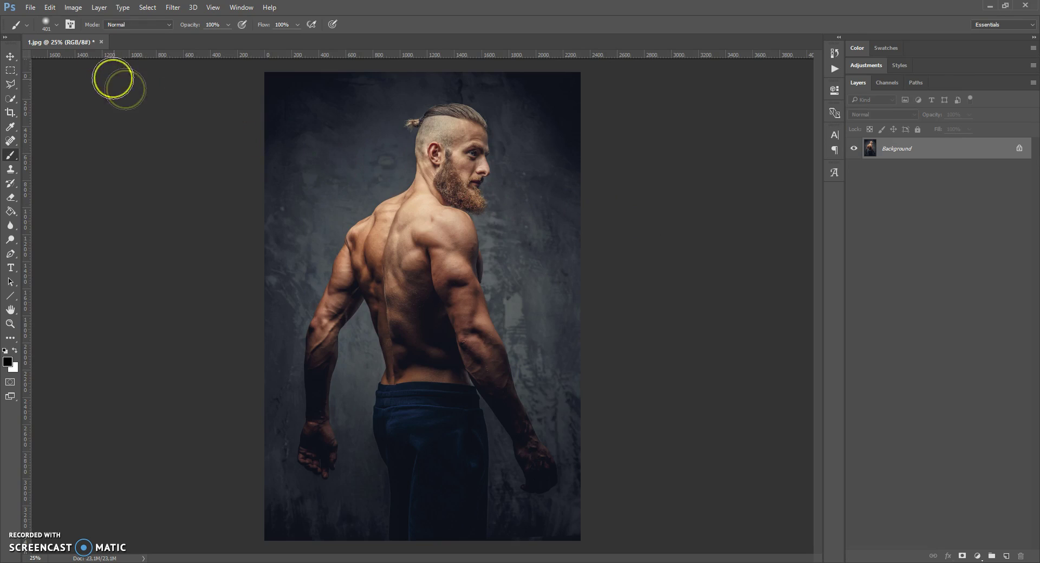
Step: Load the Smoke Brushes file into the brush presets with the Preset Manager
click(49, 7)
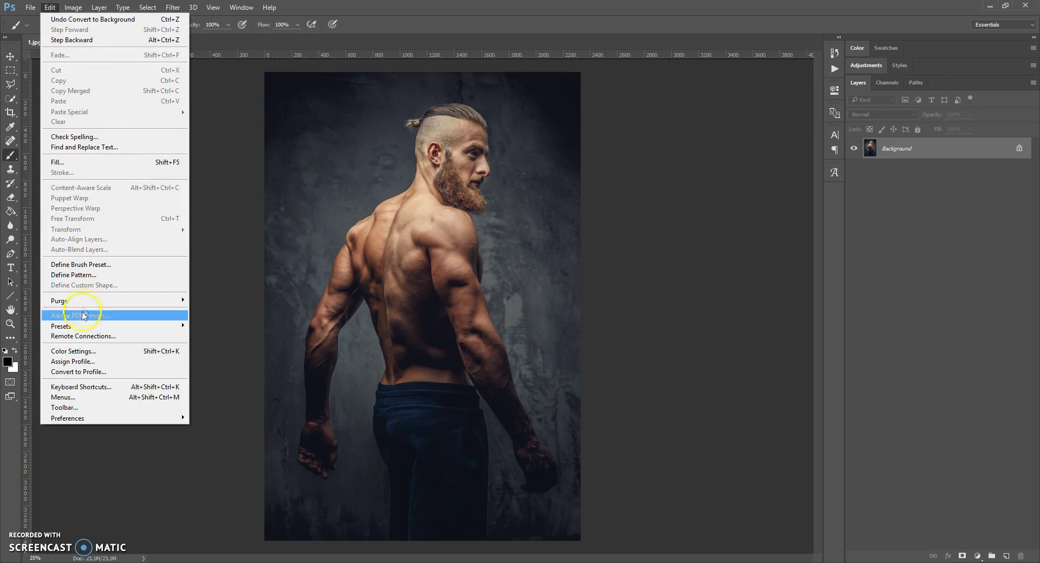
mouse_move(82, 327)
click(211, 327)
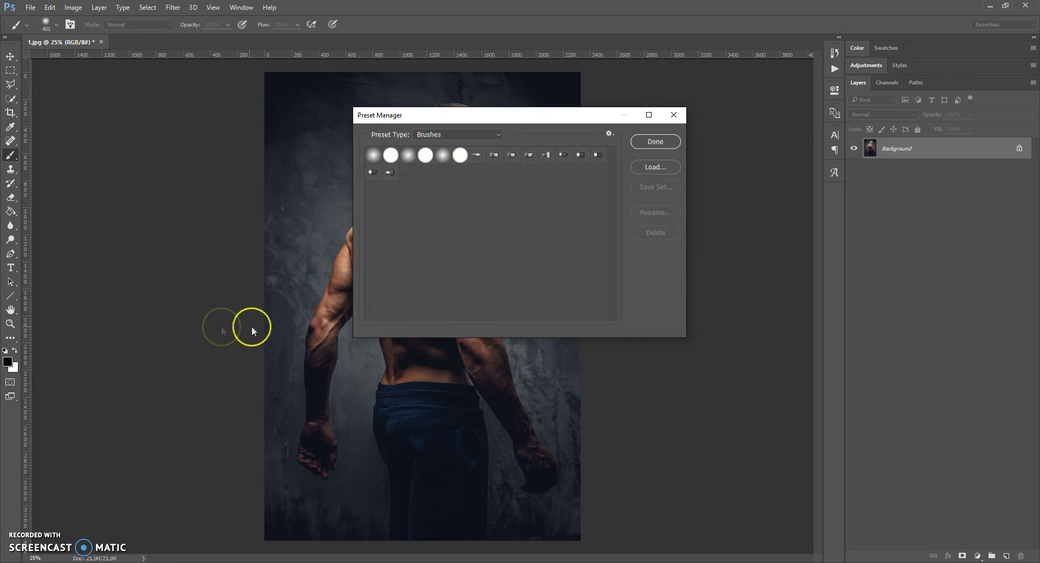
click(436, 134)
click(430, 135)
click(649, 167)
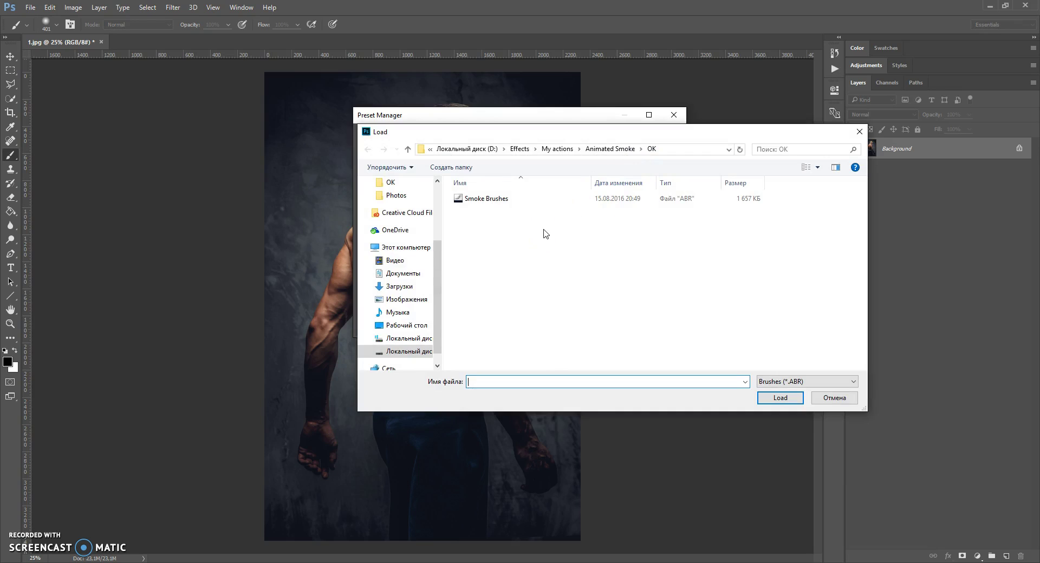
double_click(492, 204)
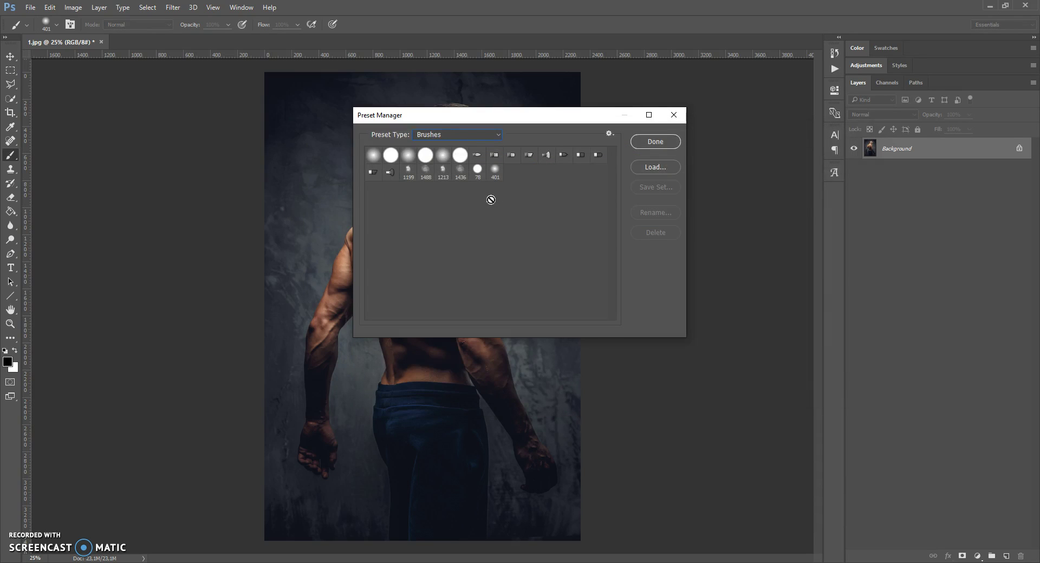
click(649, 141)
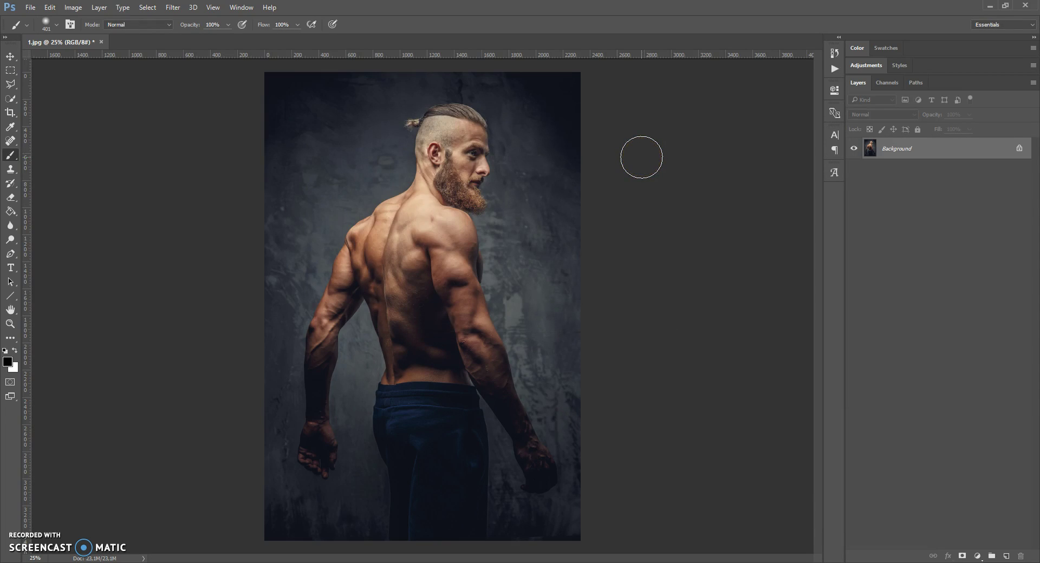
Step: Load the Smoke Patterns file into the pattern presets with the Preset Manager
click(50, 7)
mouse_move(73, 326)
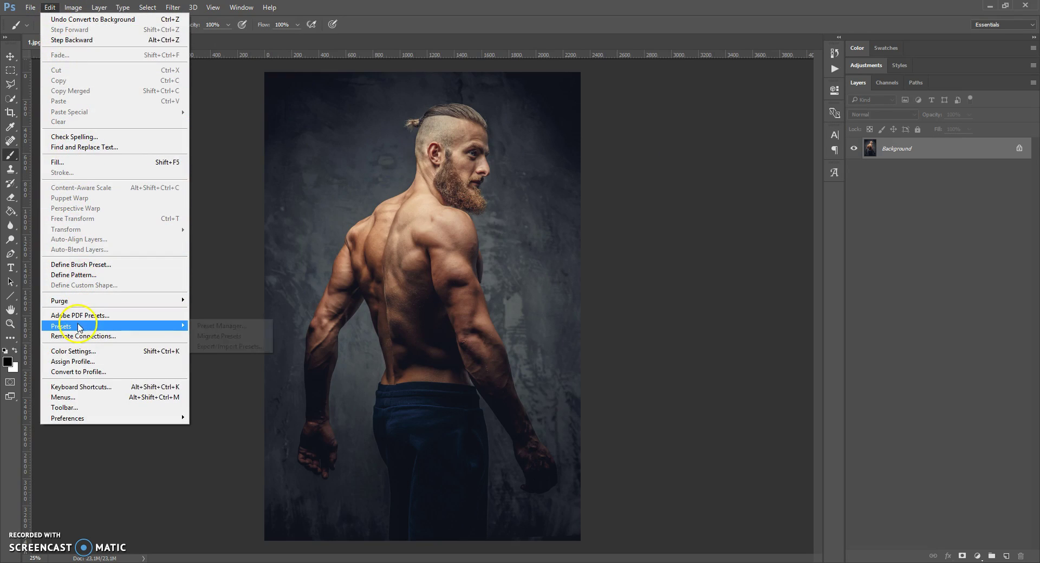
click(232, 327)
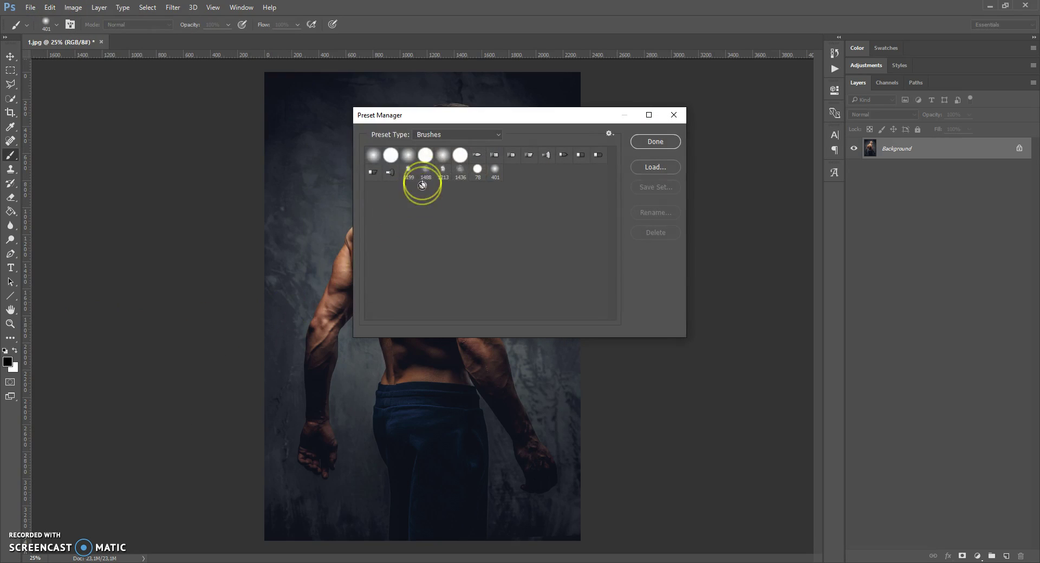
click(435, 137)
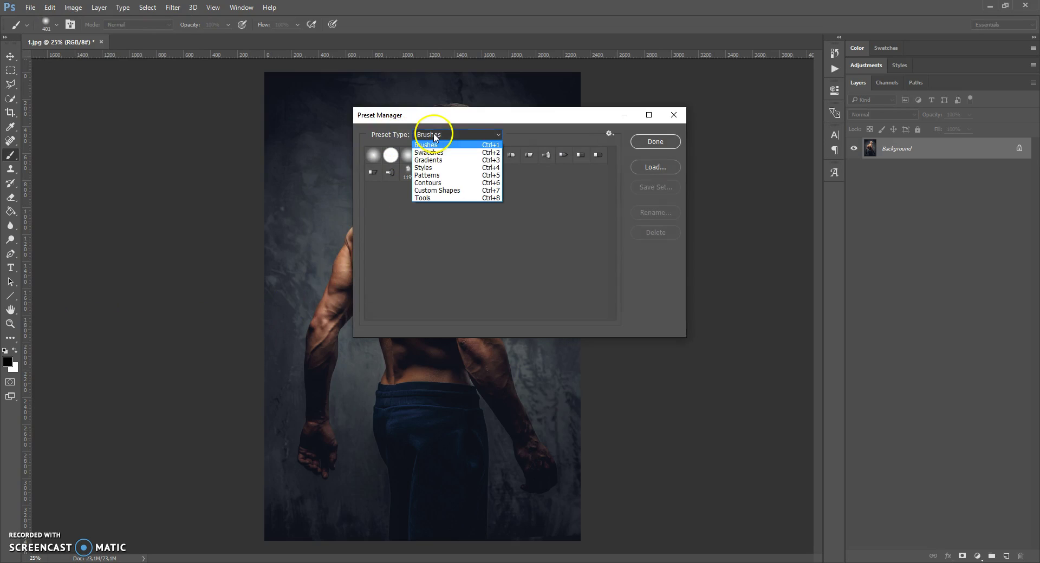
click(428, 172)
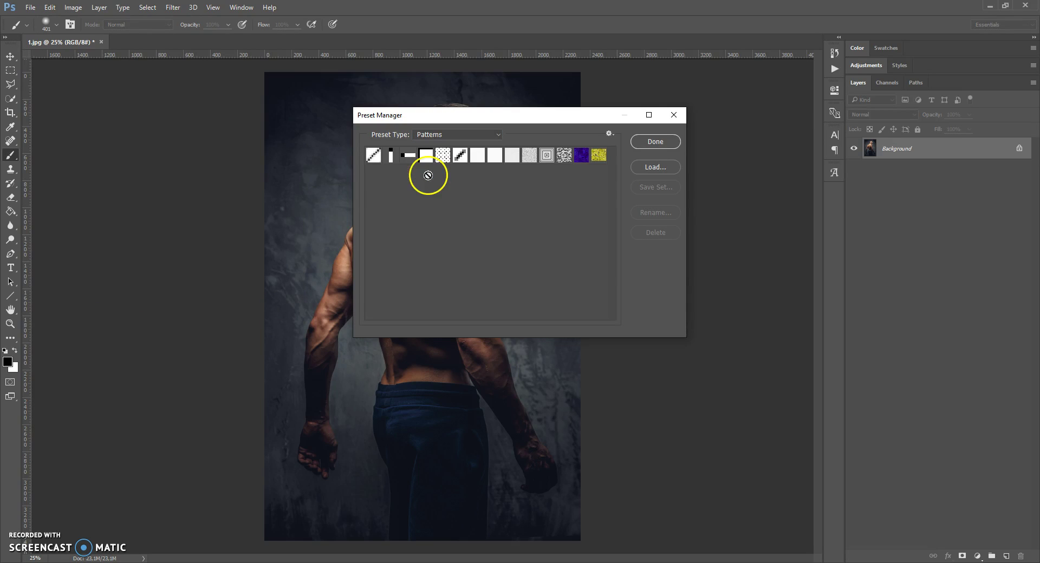
click(650, 166)
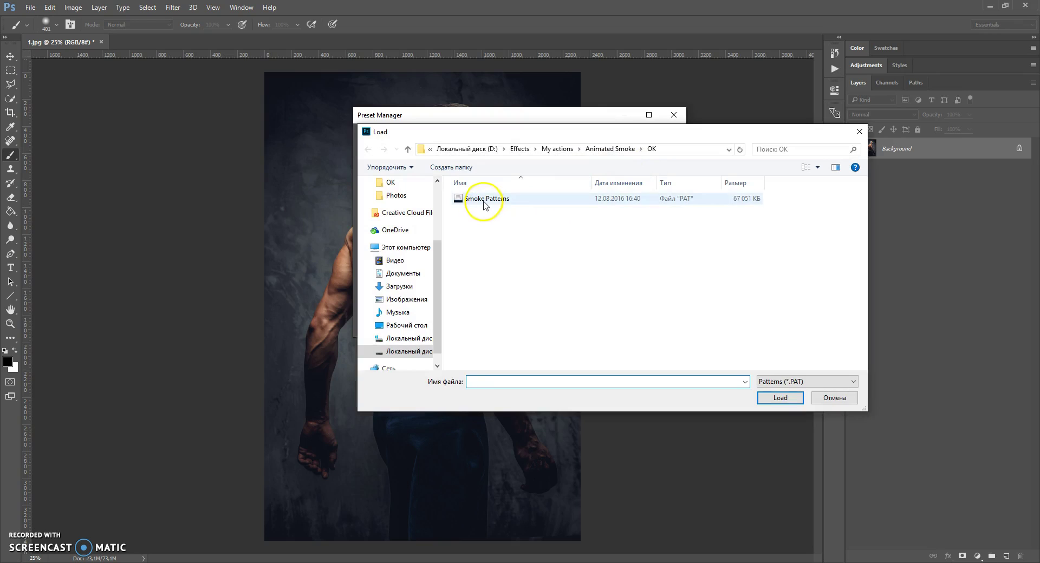
click(485, 201)
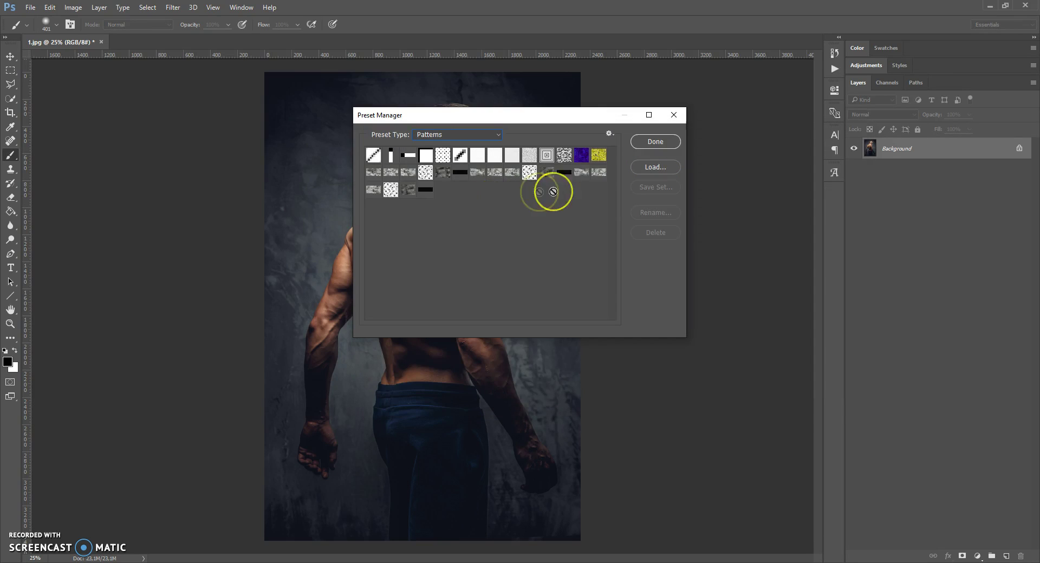
click(649, 144)
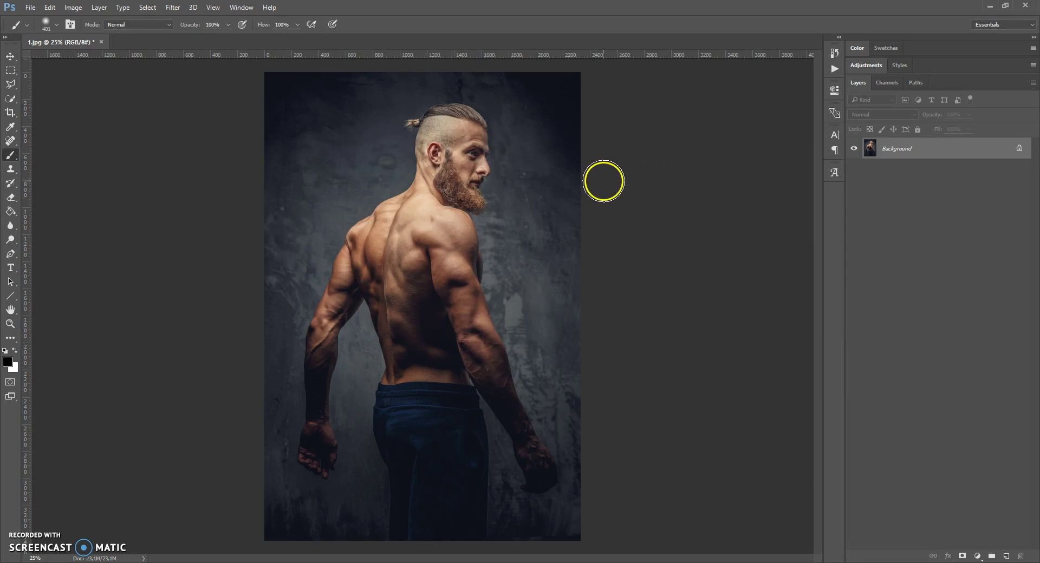
Step: Show the Actions panel
click(320, 60)
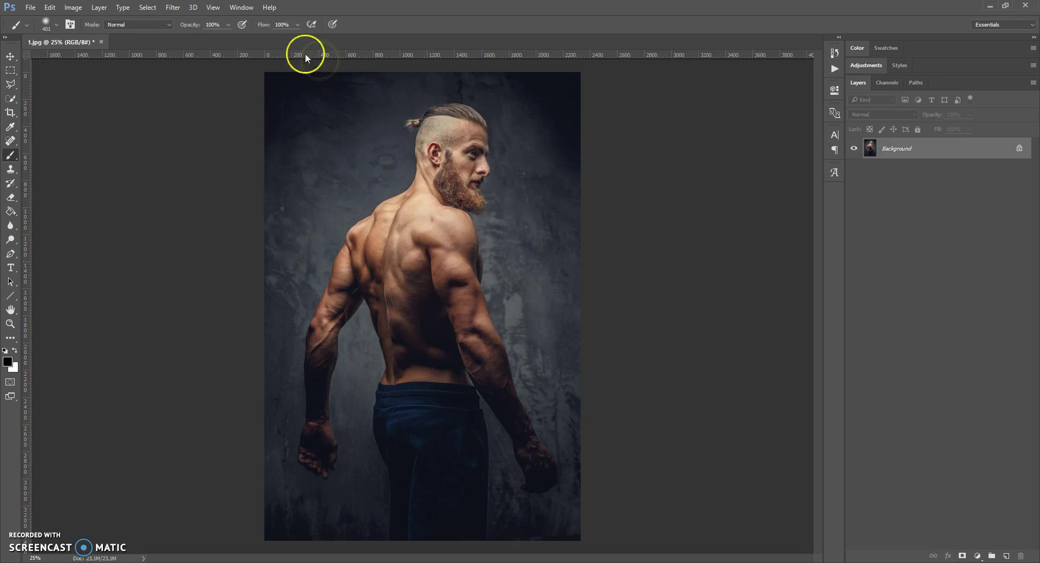
click(247, 10)
click(252, 77)
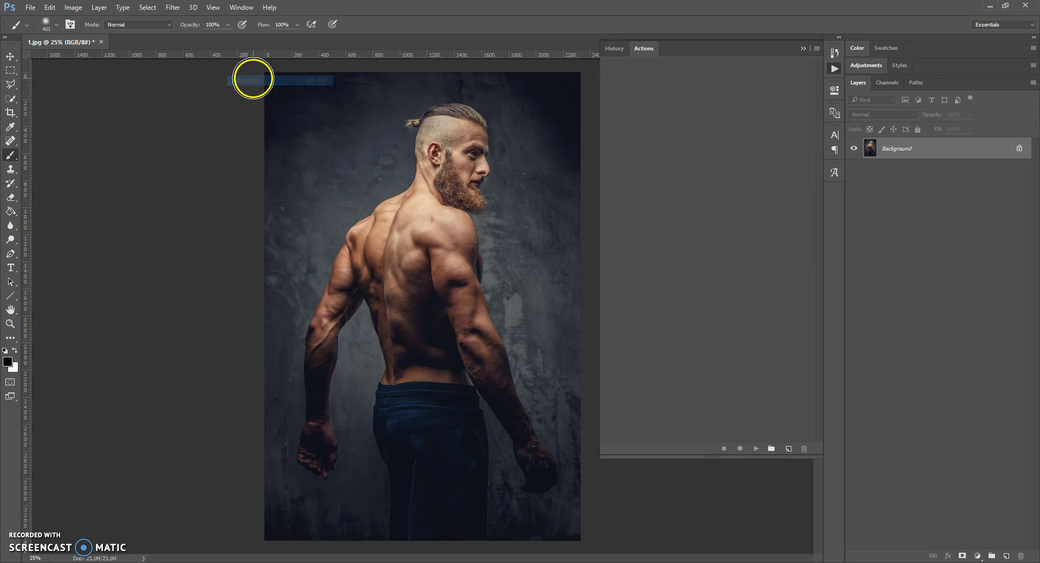
click(835, 90)
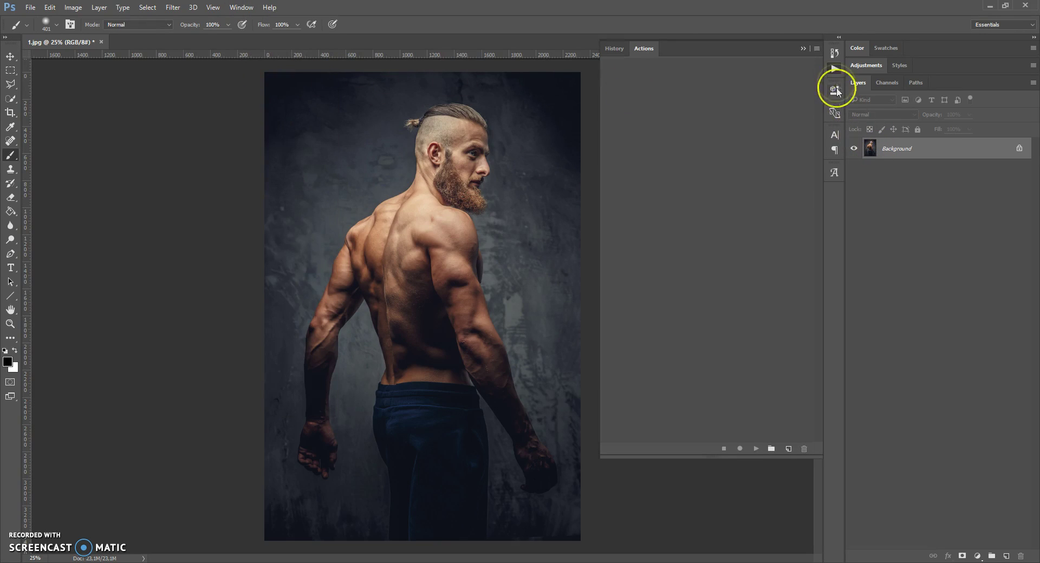
Step: Load the action set "1. Smoke Photoshop Action" from the OK folder
click(818, 49)
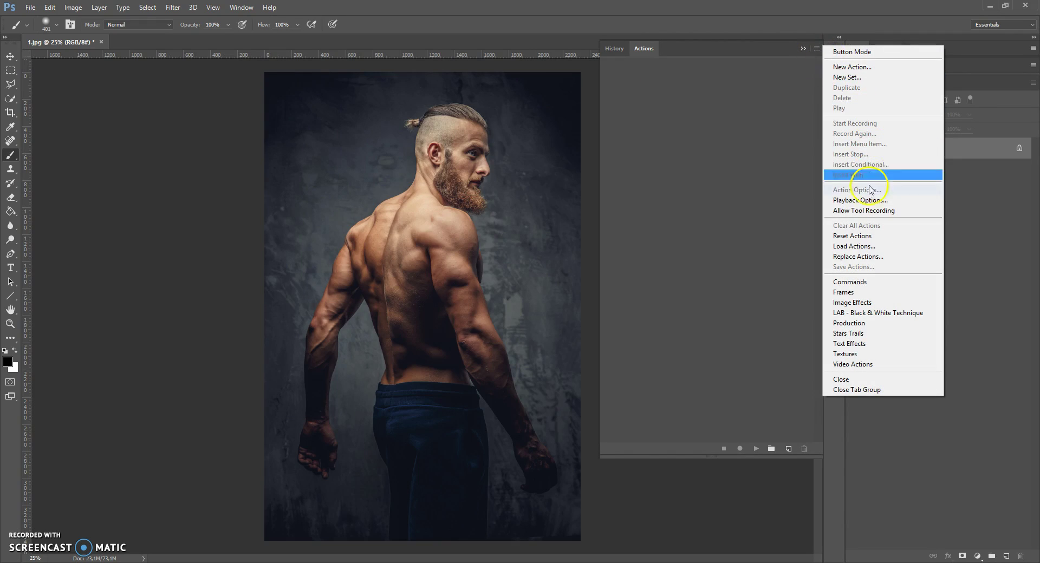
click(870, 247)
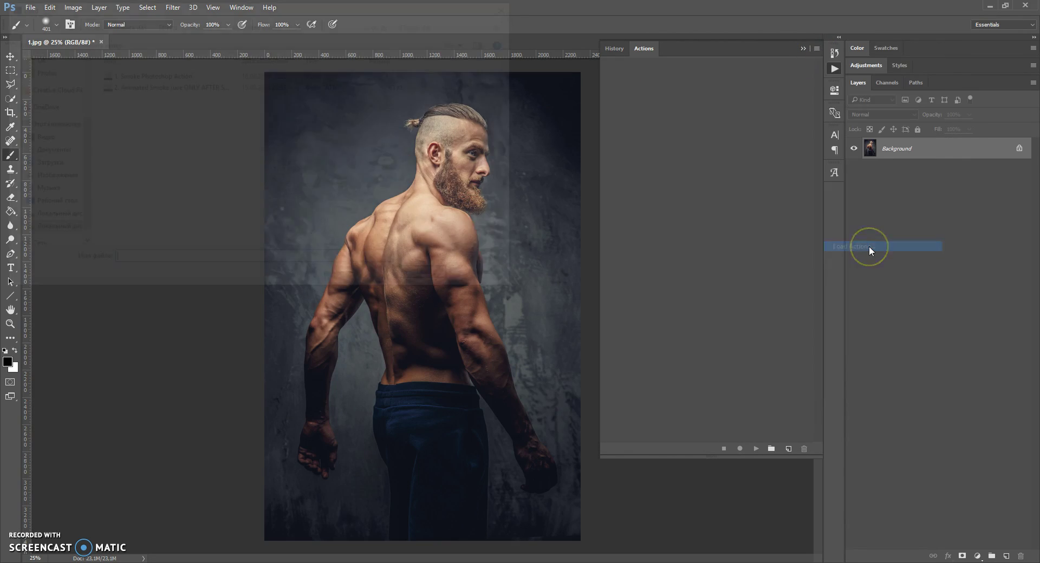
drag(237, 11, 431, 189)
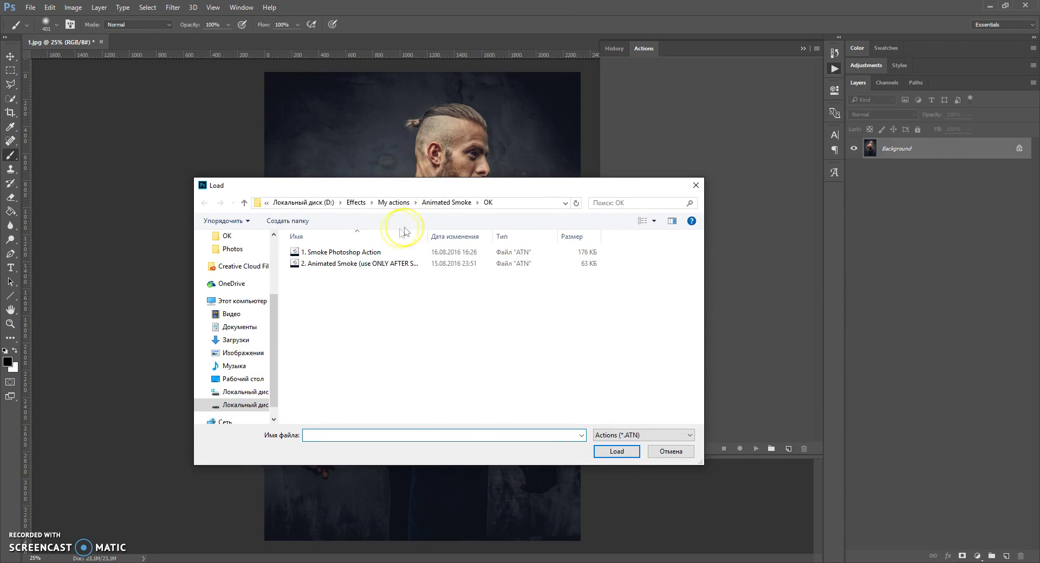
click(320, 254)
shift+click(315, 264)
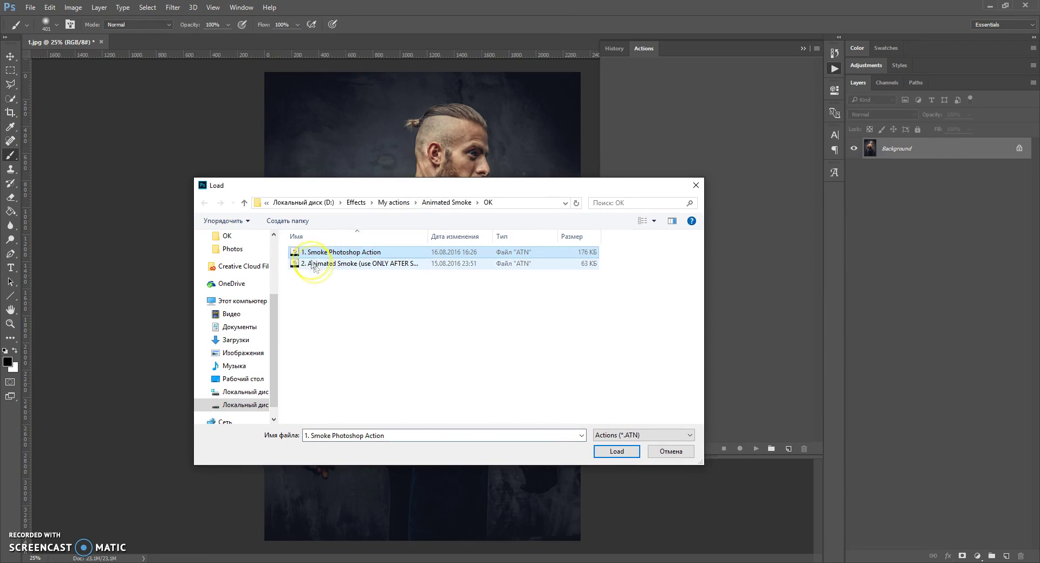
click(316, 266)
click(318, 253)
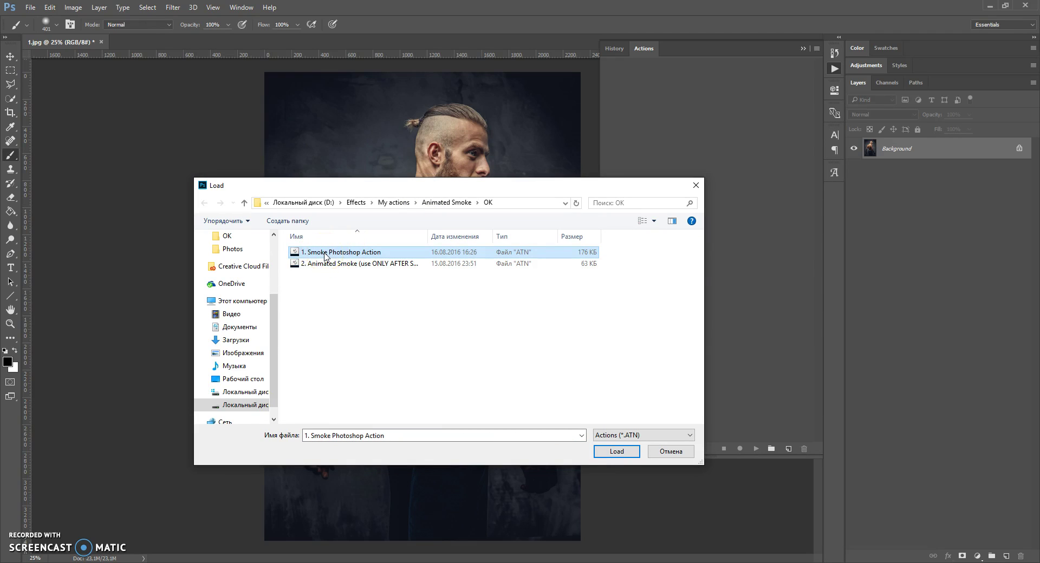
click(339, 252)
click(403, 253)
double_click(365, 253)
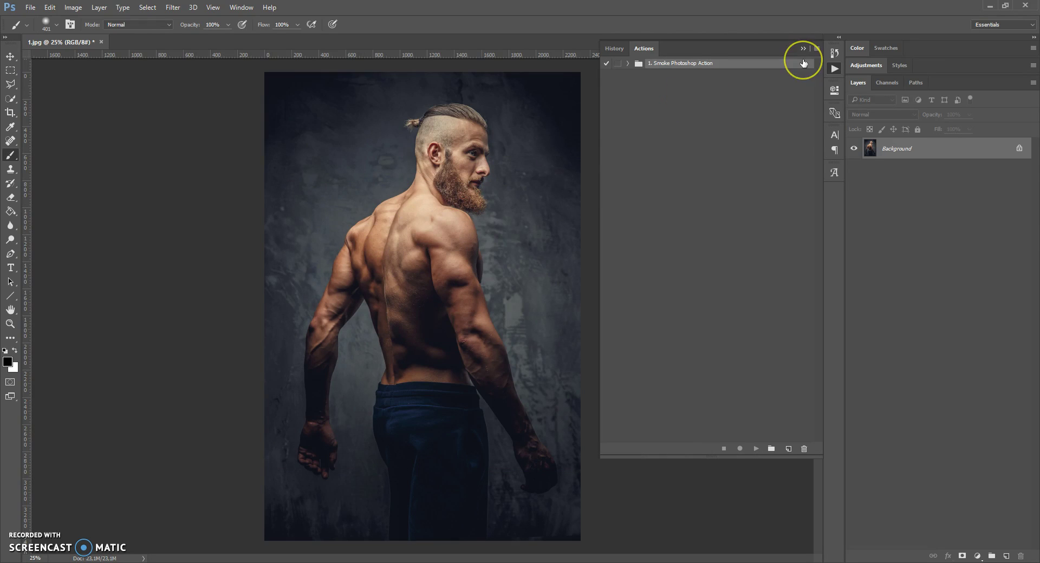
Step: Load the action set "2. Animated Smoke (use ONLY AFTER Smoke Photoshop Action)"
click(816, 49)
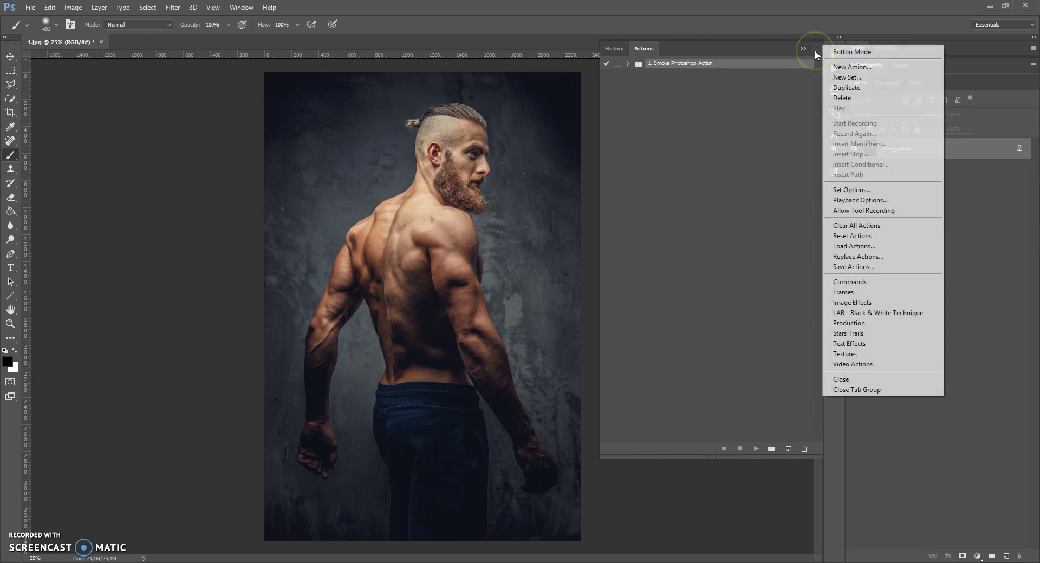
click(838, 248)
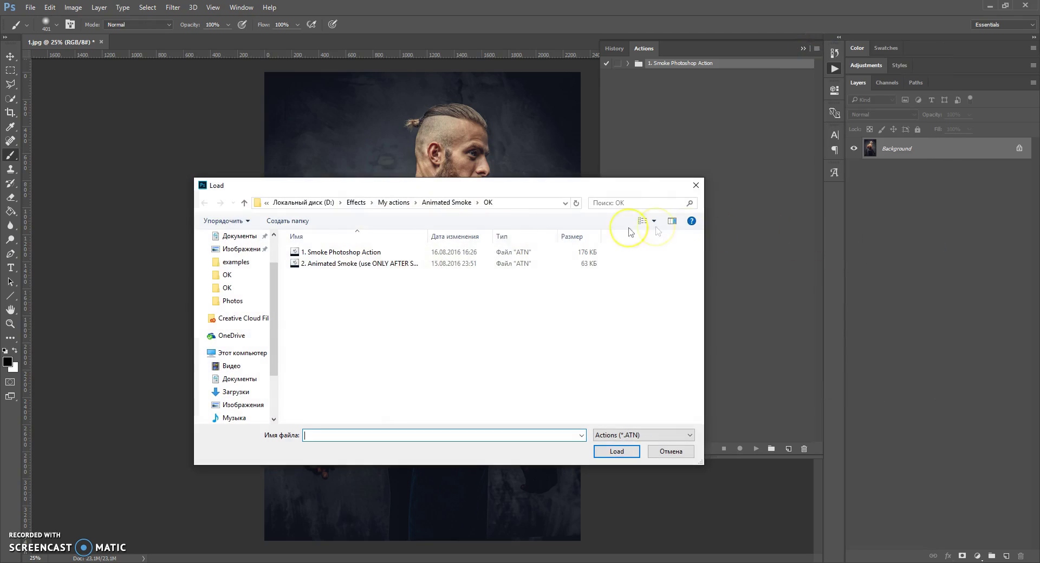
click(322, 264)
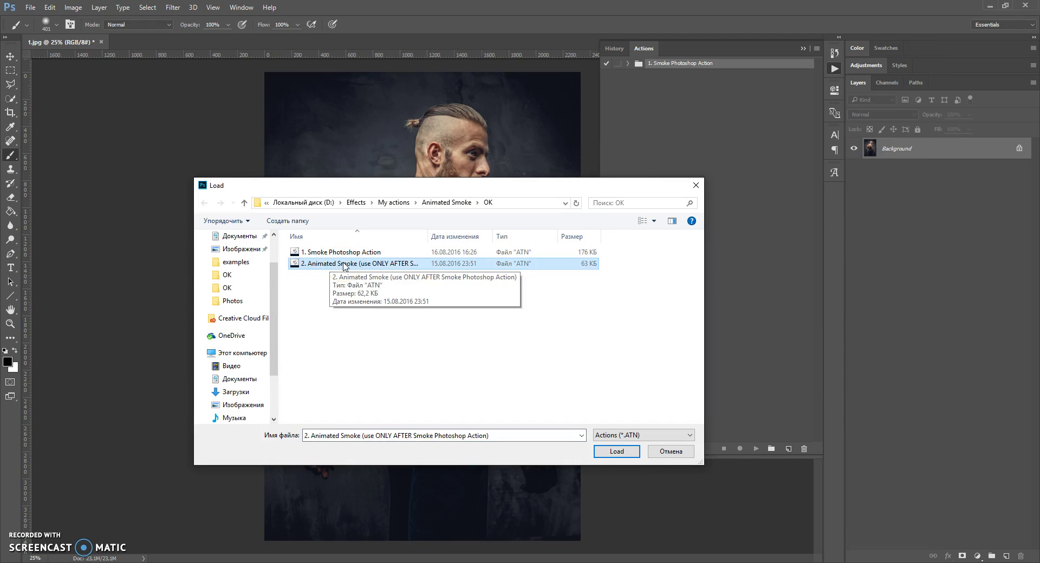
double_click(343, 264)
Step: Check the actions inside both loaded smoke sets, collapse the sets and hide the Actions panel
click(610, 93)
click(628, 64)
click(628, 64)
click(628, 74)
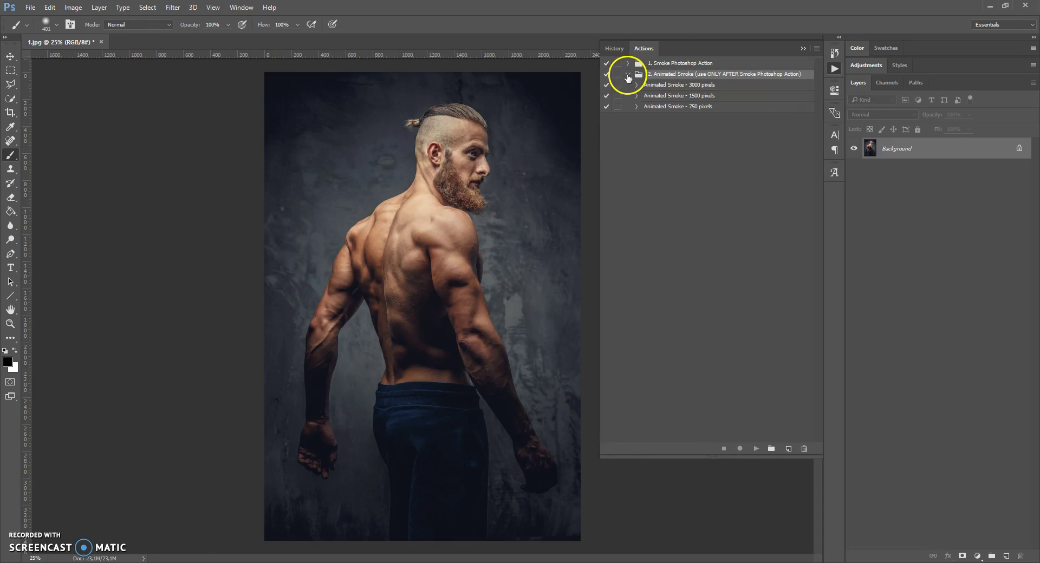
click(650, 63)
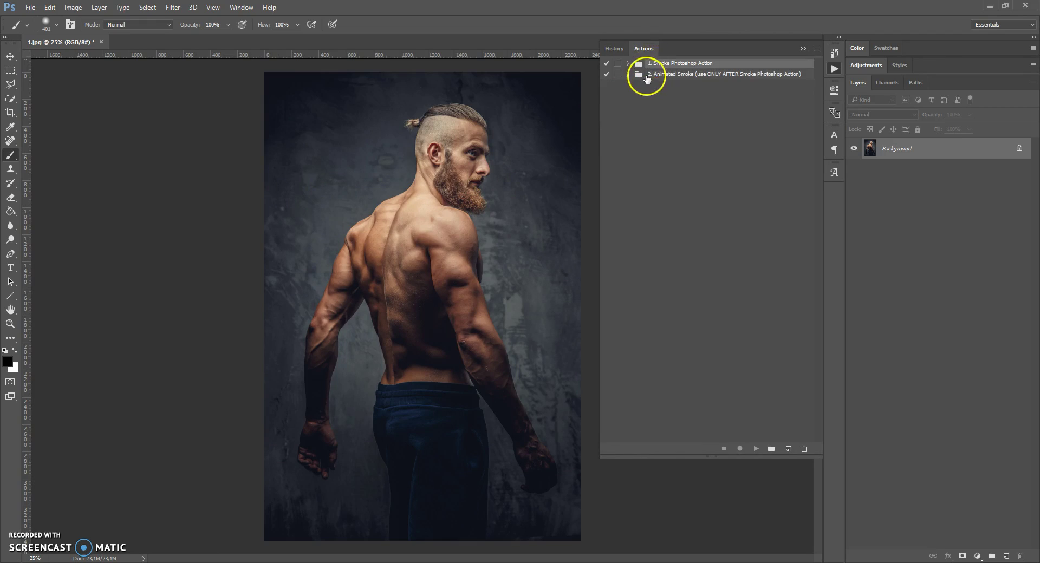
click(802, 48)
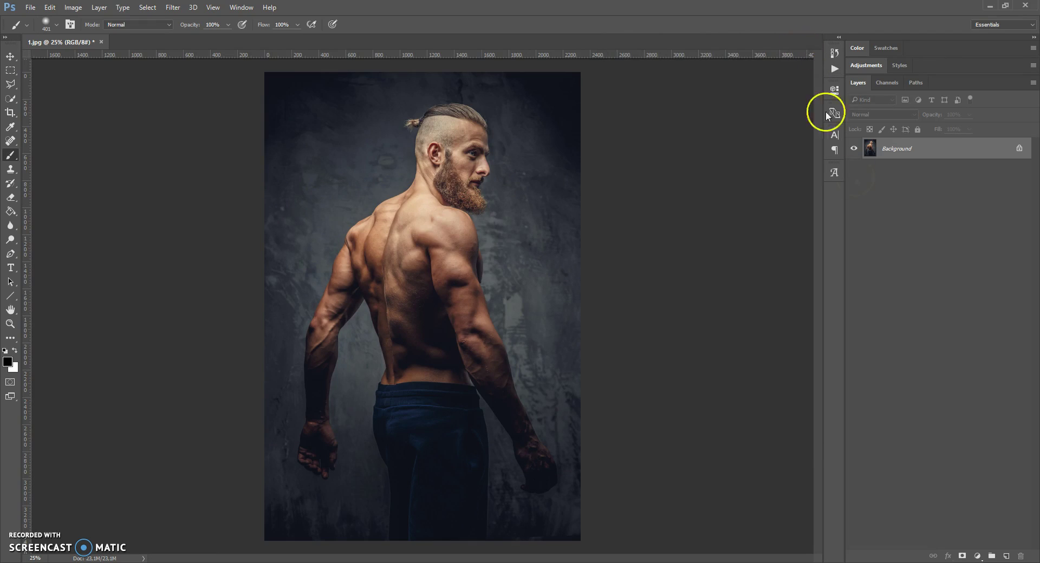
Step: Create a new layer named "area" above the Background
click(1007, 557)
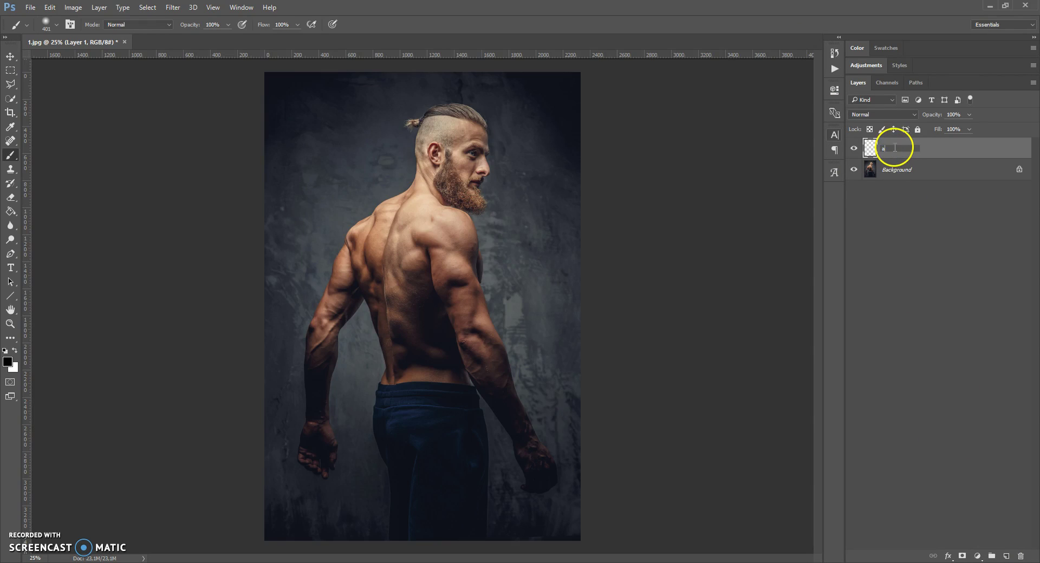
key(Return)
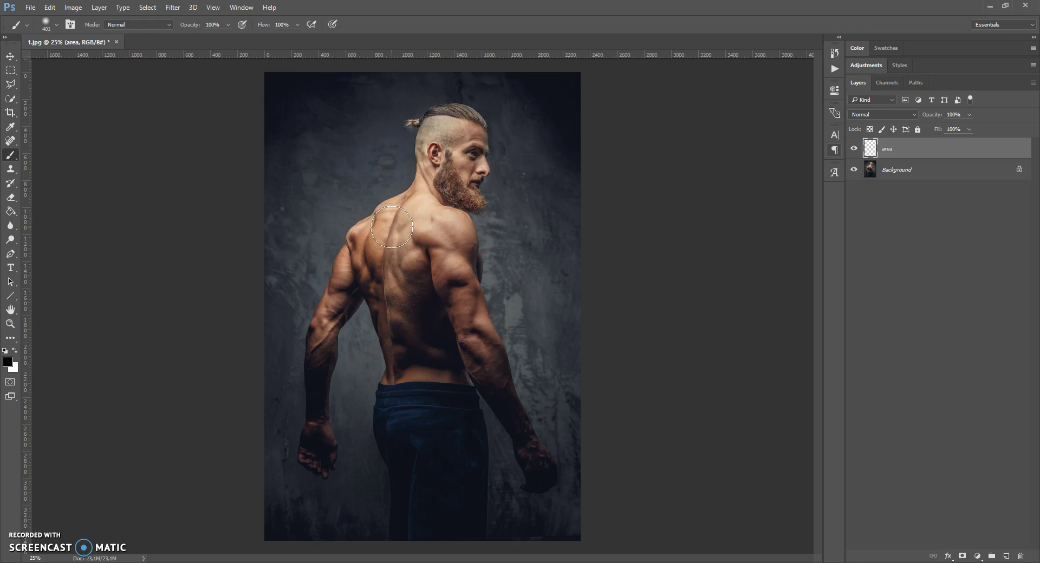
right_click(13, 160)
click(16, 159)
click(12, 103)
right_click(12, 103)
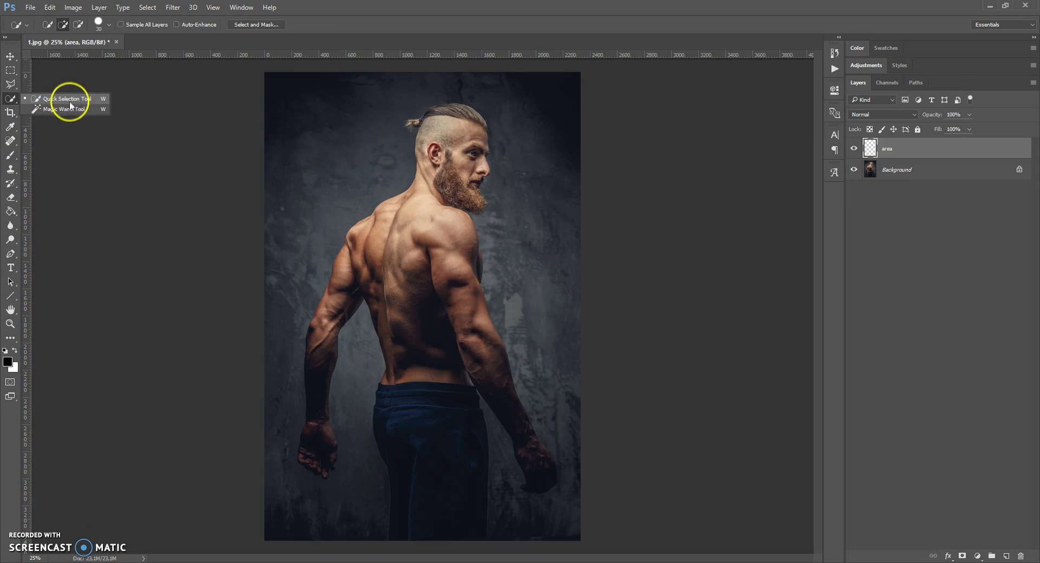
click(11, 85)
right_click(11, 84)
click(9, 85)
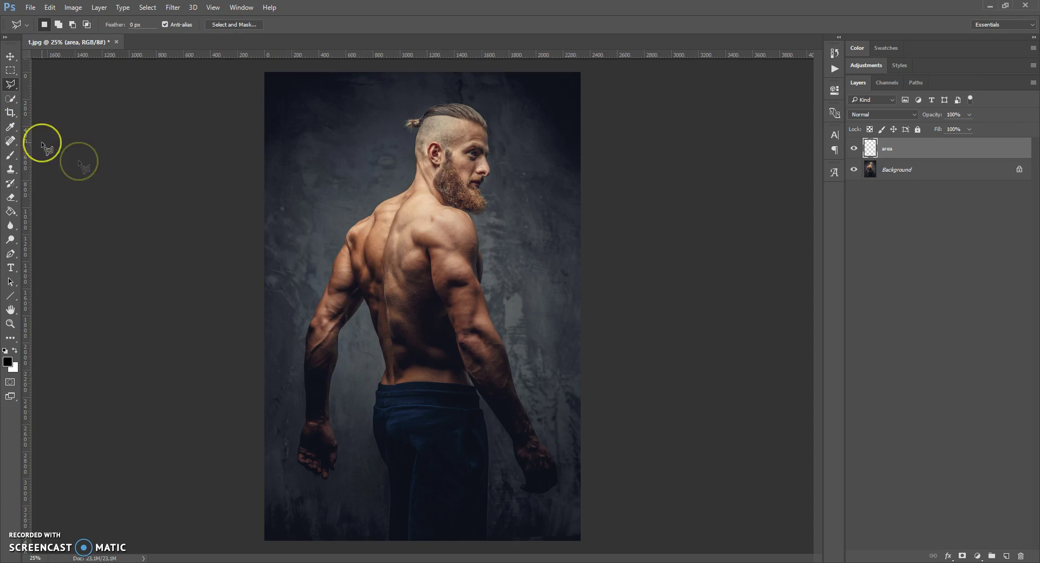
Step: On the Background layer, select the backdrop left of the man's head, shoulder and upper arm with the Quick Selection tool
drag(12, 102, 47, 100)
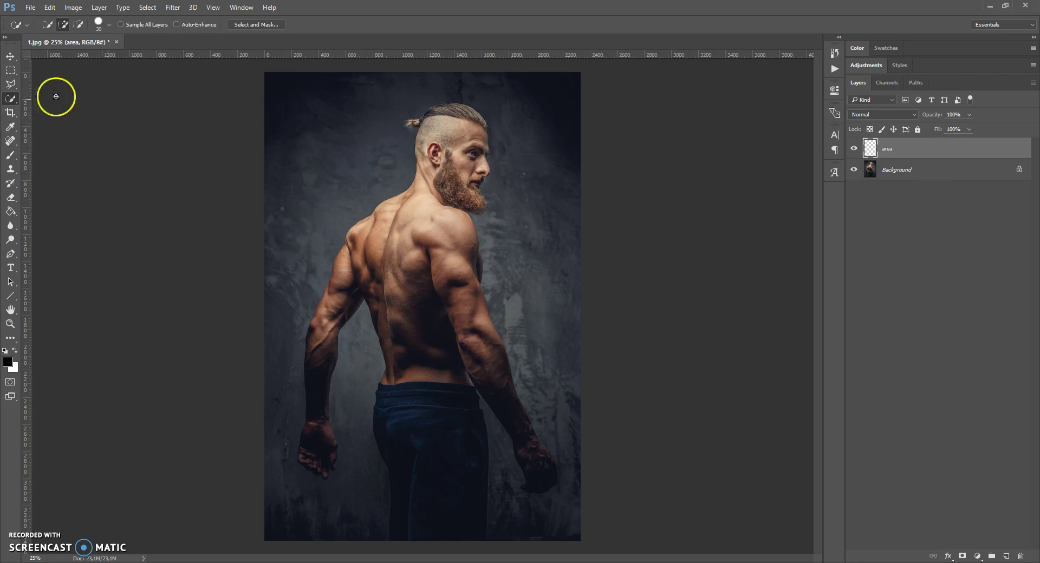
click(870, 172)
scroll(433, 98, up, 3)
mouse_move(379, 156)
mouse_down()
mouse_move(379, 192)
mouse_move(354, 284)
mouse_move(311, 323)
mouse_move(250, 350)
mouse_move(202, 401)
mouse_up()
Step: Extend the backdrop selection down along the outer side of the man's left arm to just below his fist
scroll(189, 415, down, 10)
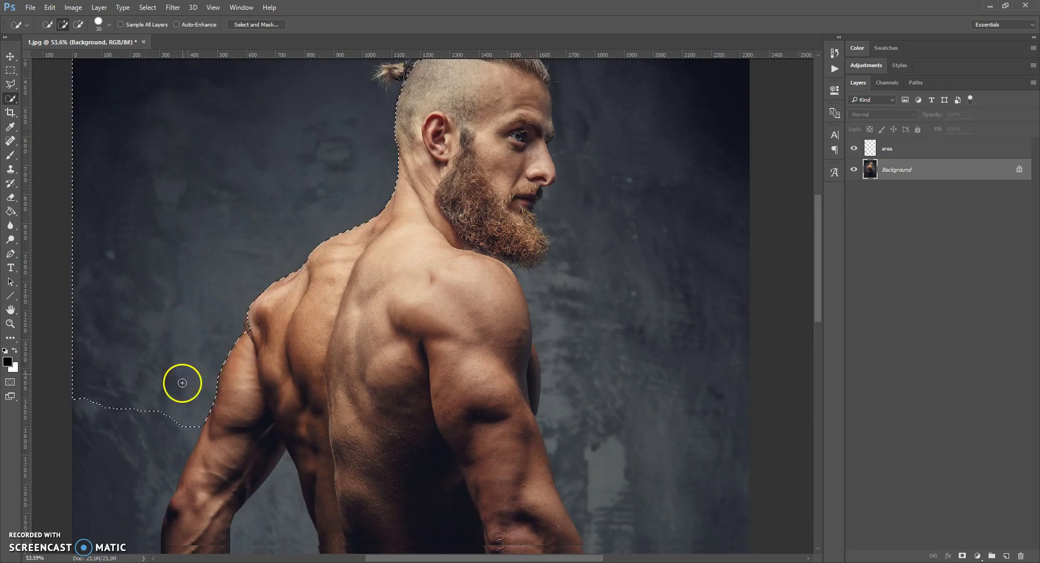
mouse_move(184, 244)
mouse_down()
mouse_move(139, 320)
mouse_move(118, 424)
mouse_move(128, 425)
mouse_up()
scroll(123, 342, down, 3)
scroll(124, 343, down, 5)
mouse_move(125, 258)
mouse_down()
mouse_move(111, 407)
mouse_move(119, 450)
mouse_move(135, 429)
mouse_move(134, 452)
mouse_move(179, 486)
mouse_up()
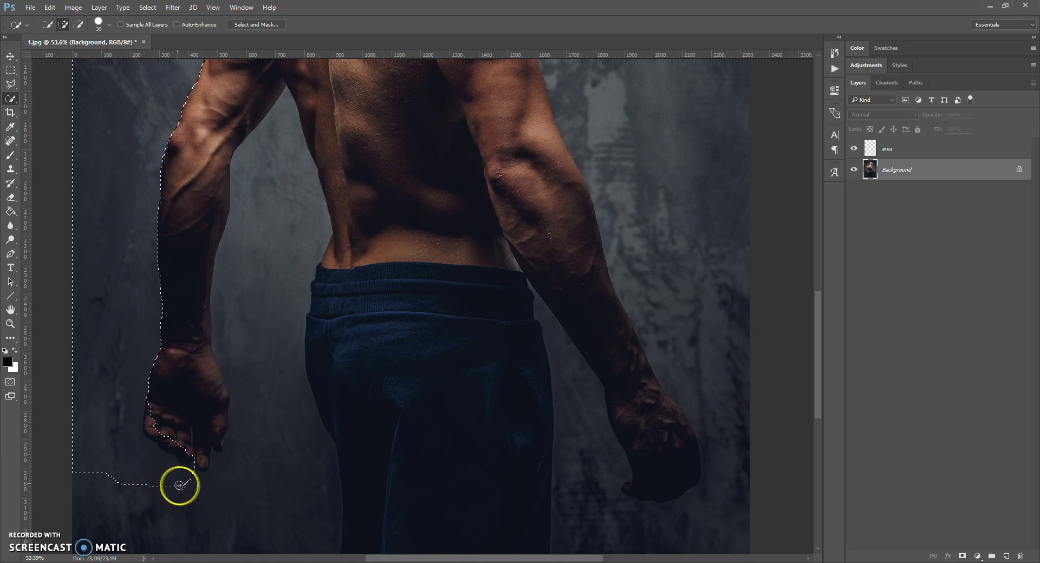
Step: Add the gap between the left arm and torso to the backdrop selection and subtract the left hand and forearm
mouse_move(153, 407)
mouse_down()
mouse_move(155, 434)
mouse_move(179, 453)
mouse_up()
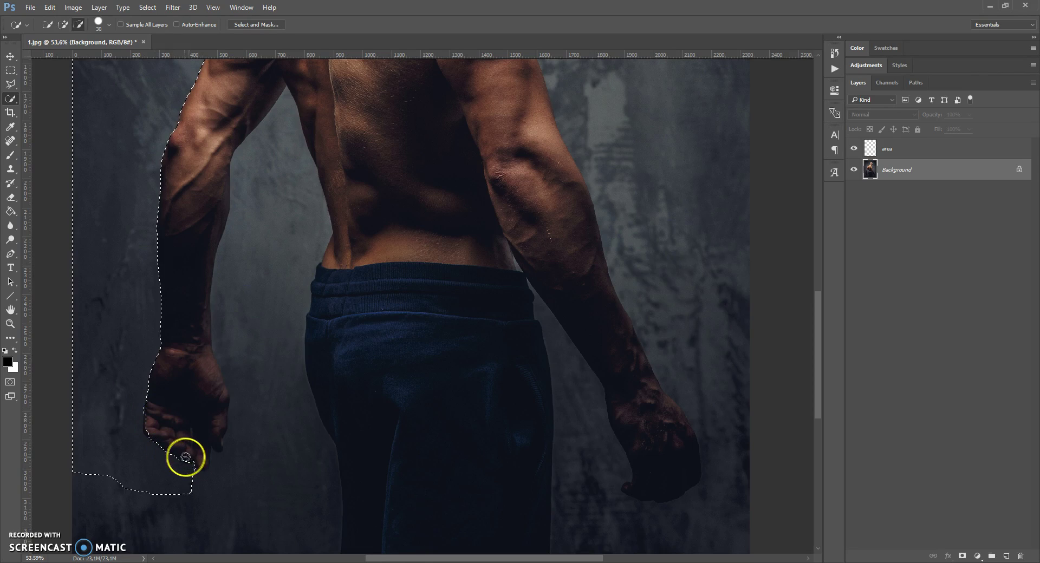
mouse_move(150, 419)
mouse_down()
mouse_move(191, 479)
mouse_move(245, 435)
mouse_move(251, 401)
mouse_up()
mouse_move(190, 425)
mouse_down()
mouse_move(213, 396)
mouse_move(217, 435)
mouse_up()
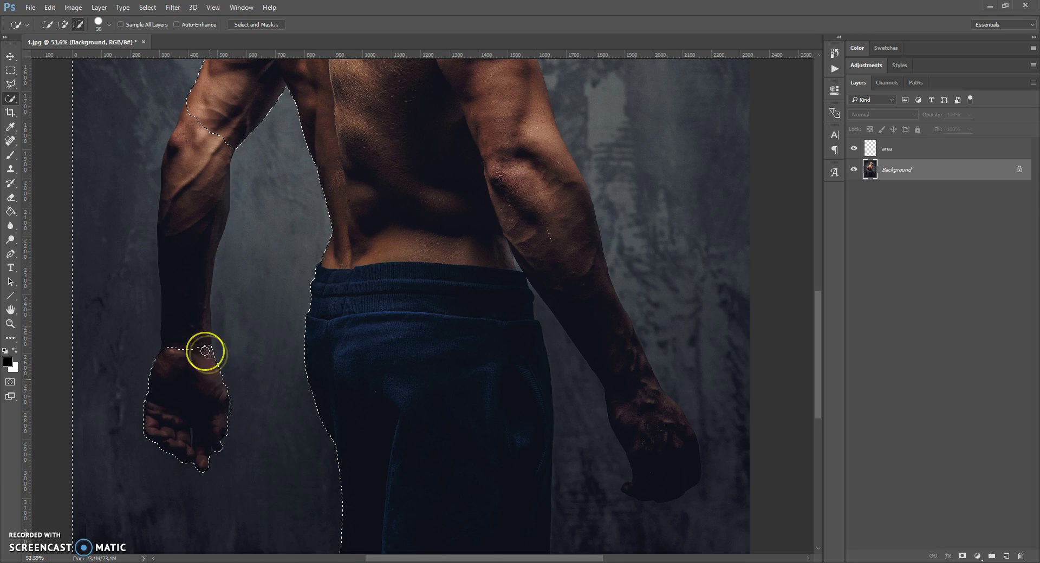
mouse_move(199, 354)
mouse_down()
mouse_move(181, 242)
mouse_move(206, 138)
mouse_up()
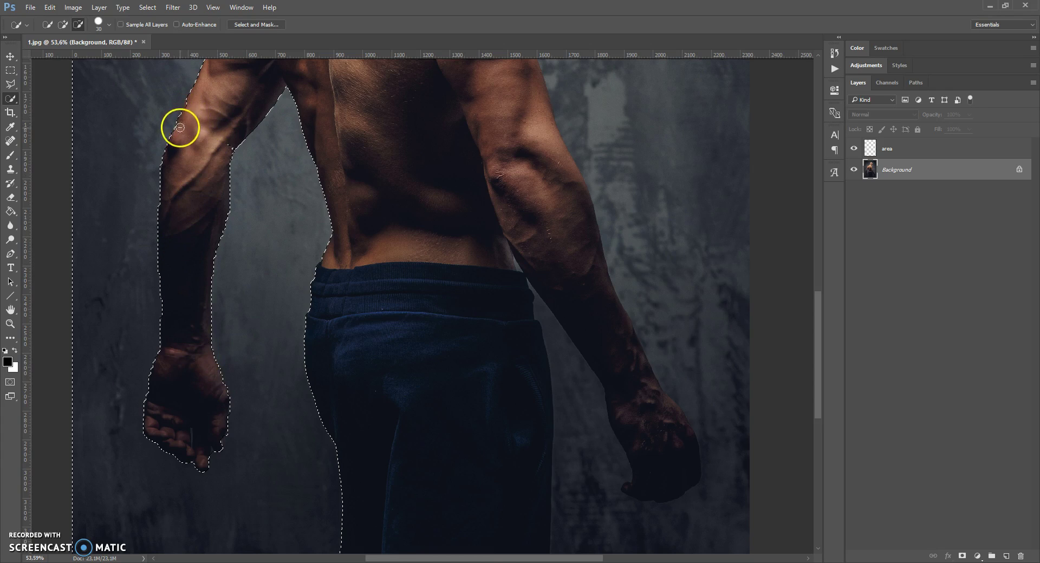
scroll(272, 191, up, 4)
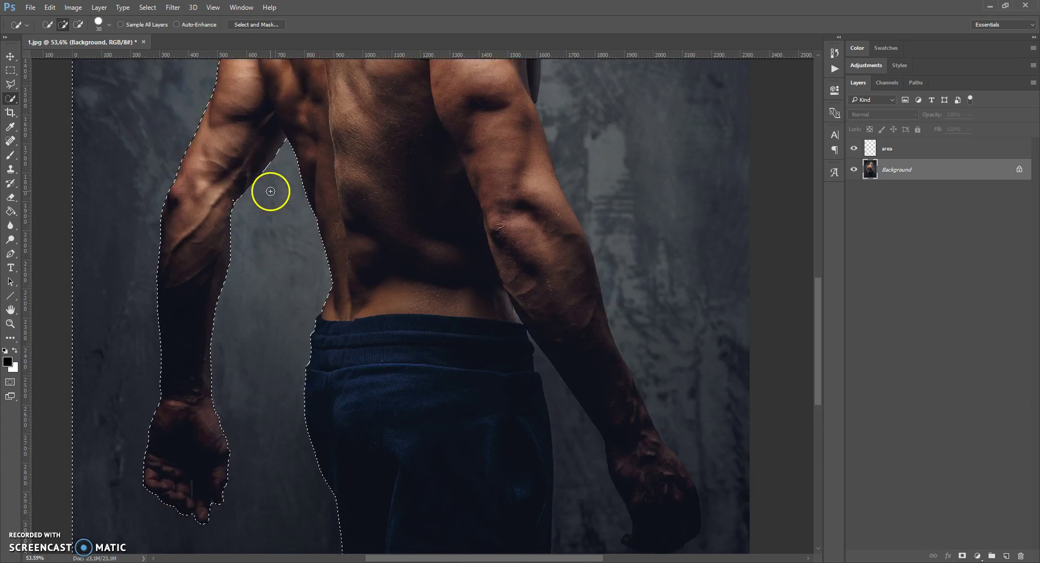
scroll(392, 390, down, 8)
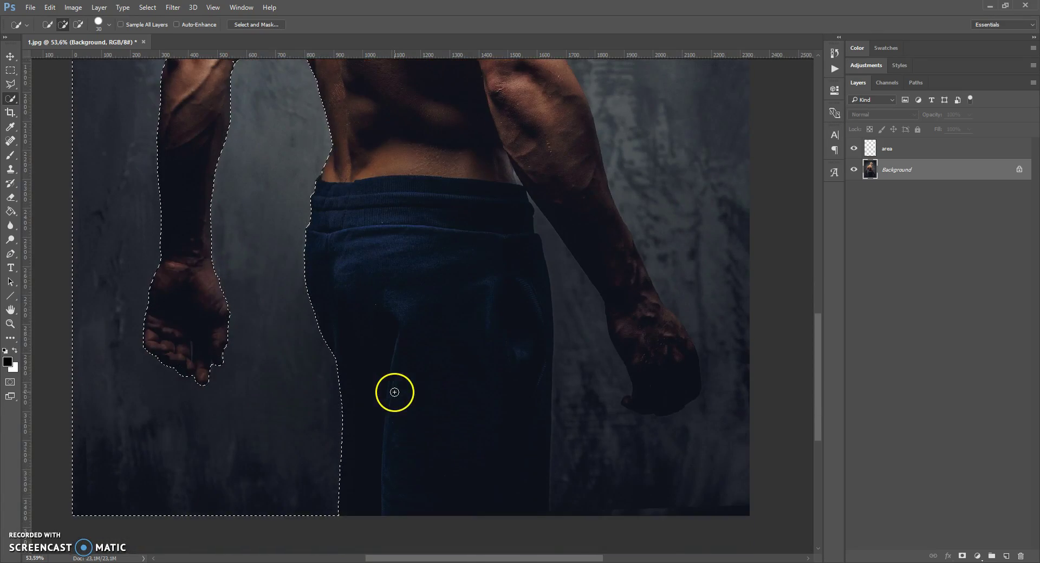
Step: Subtract the hair bun from the selection and extend the backdrop selection over the hair and down the forehead to the brow
alt+scroll(482, 283, down, 3)
alt+scroll(480, 244, down, 2)
alt+scroll(541, 104, up, 5)
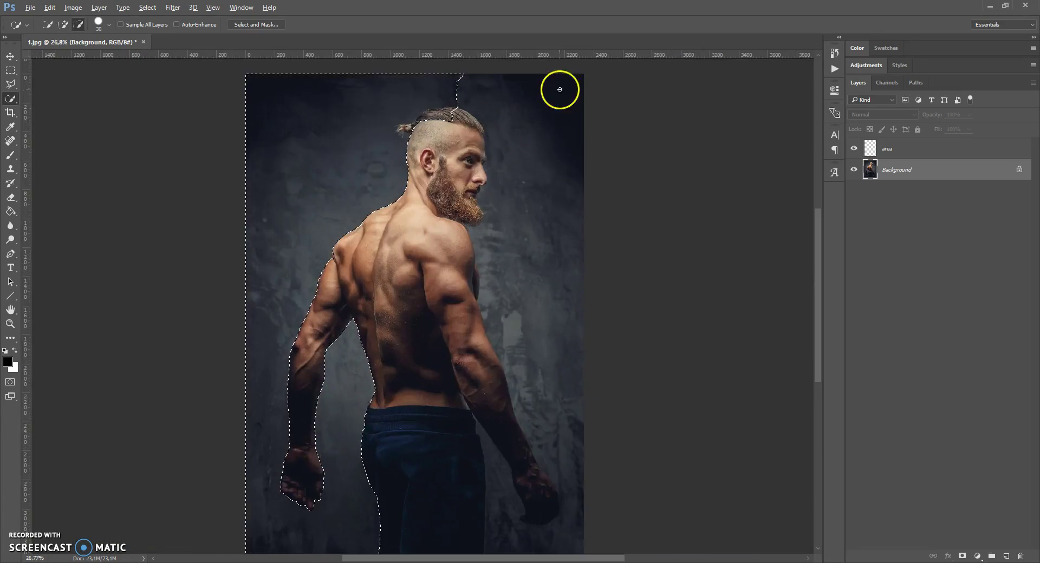
drag(388, 156, 338, 159)
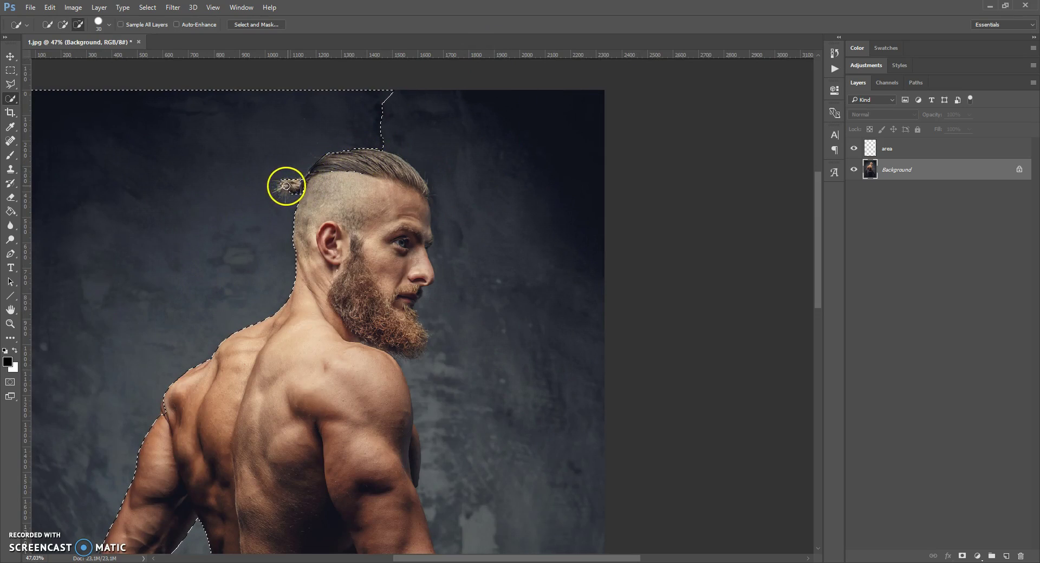
mouse_move(374, 176)
mouse_down()
mouse_move(389, 151)
mouse_move(369, 129)
mouse_move(415, 142)
mouse_move(454, 179)
mouse_move(439, 208)
mouse_up()
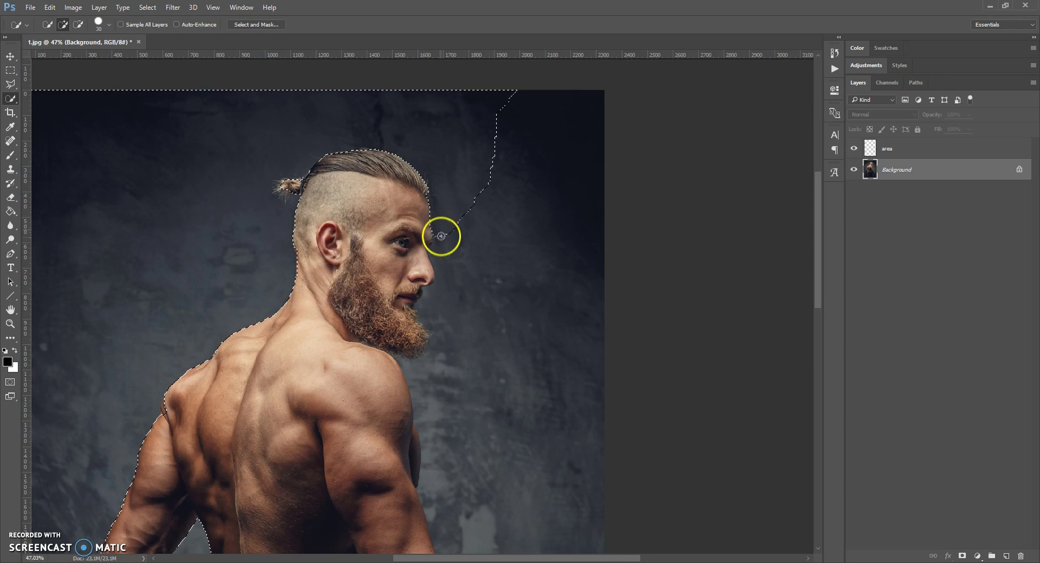
scroll(443, 242, up, 5)
mouse_move(432, 240)
mouse_down()
mouse_move(431, 271)
mouse_move(397, 244)
mouse_move(398, 267)
mouse_up()
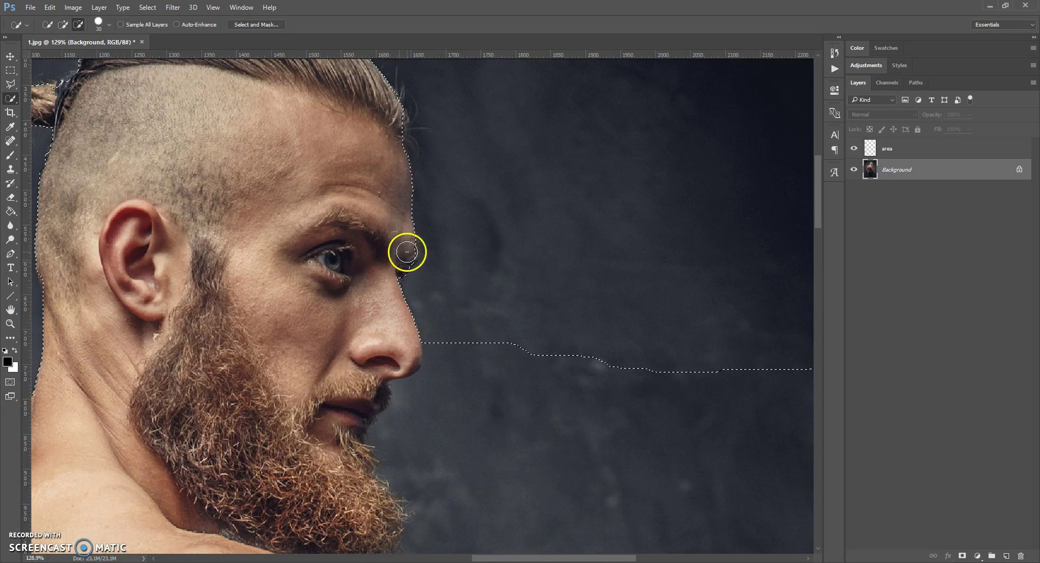
Step: Extend the backdrop selection down past the nose and mouth to the shoulder, subtracting the moustache, lips and beard
scroll(398, 267, down, 3)
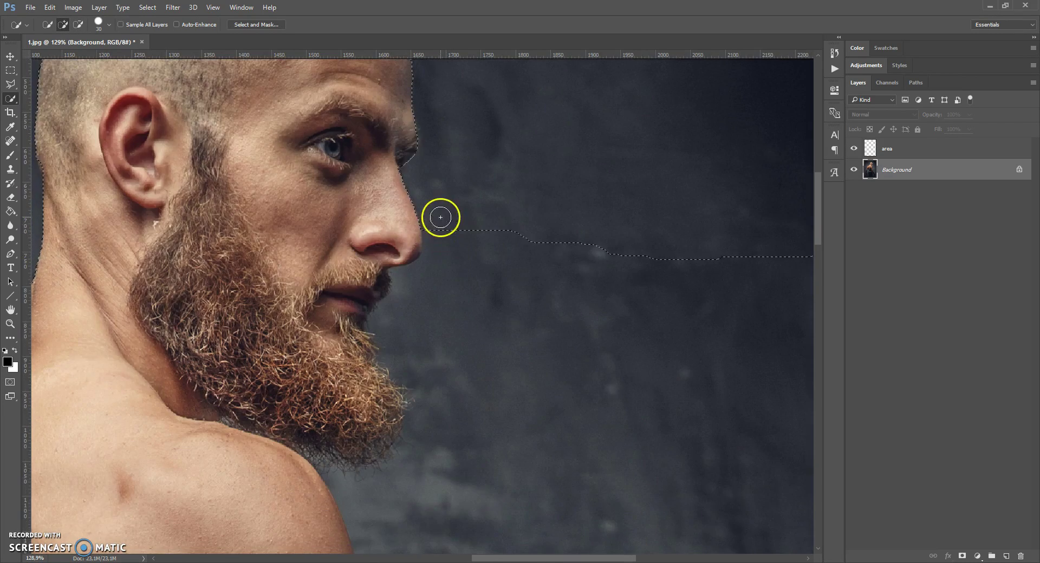
mouse_move(444, 246)
mouse_down()
mouse_move(424, 291)
mouse_move(412, 246)
mouse_up()
scroll(398, 257, down, 2)
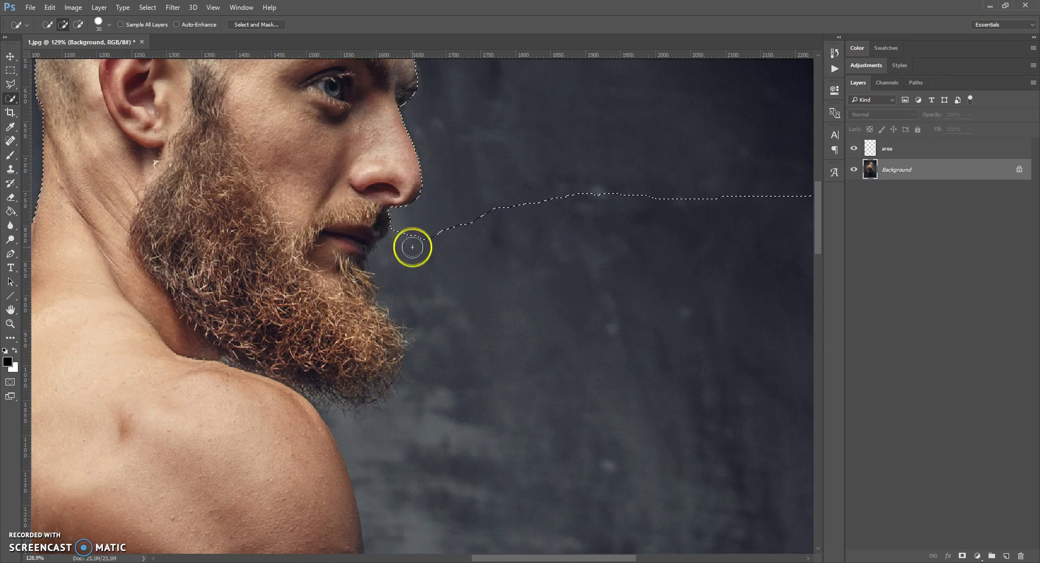
mouse_move(408, 235)
mouse_down()
mouse_move(396, 264)
mouse_move(379, 222)
mouse_up()
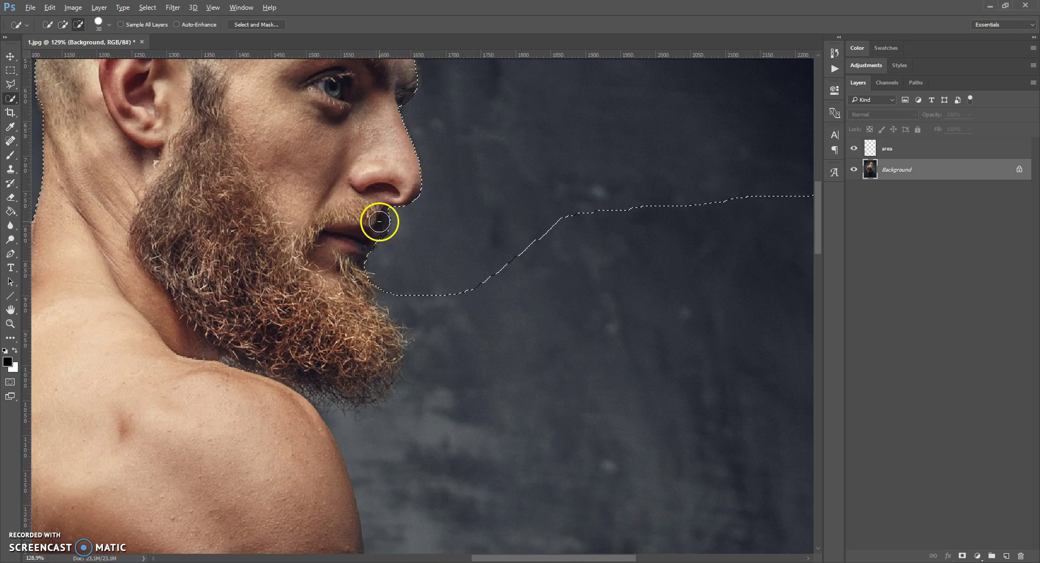
scroll(379, 225, down, 2)
mouse_move(420, 299)
mouse_down()
mouse_move(407, 354)
mouse_move(386, 373)
mouse_move(320, 253)
mouse_move(362, 251)
mouse_up()
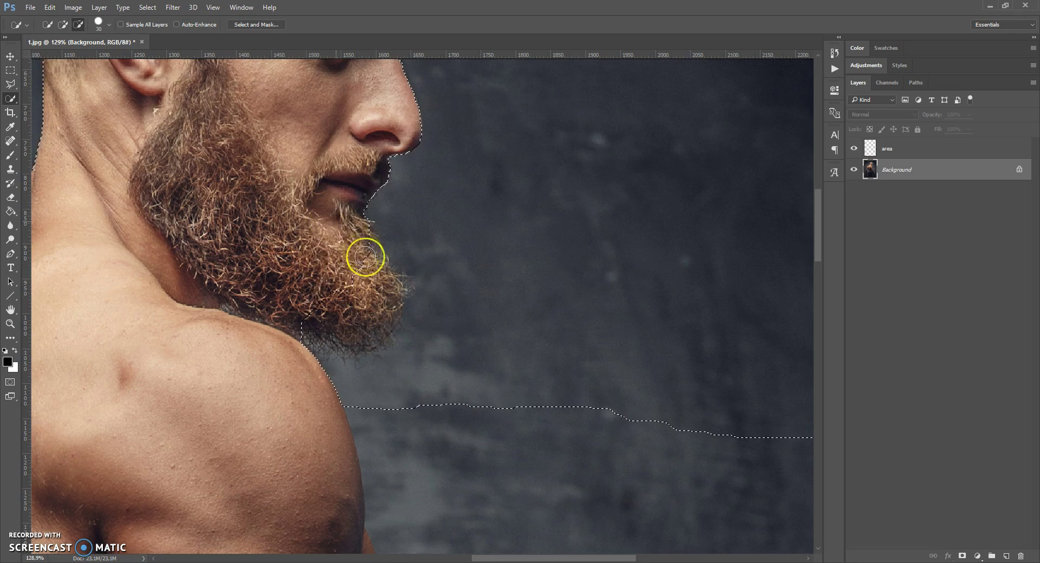
mouse_move(378, 307)
mouse_down()
mouse_move(332, 318)
mouse_move(364, 332)
mouse_move(385, 309)
mouse_move(356, 349)
mouse_move(332, 352)
mouse_move(343, 365)
mouse_up()
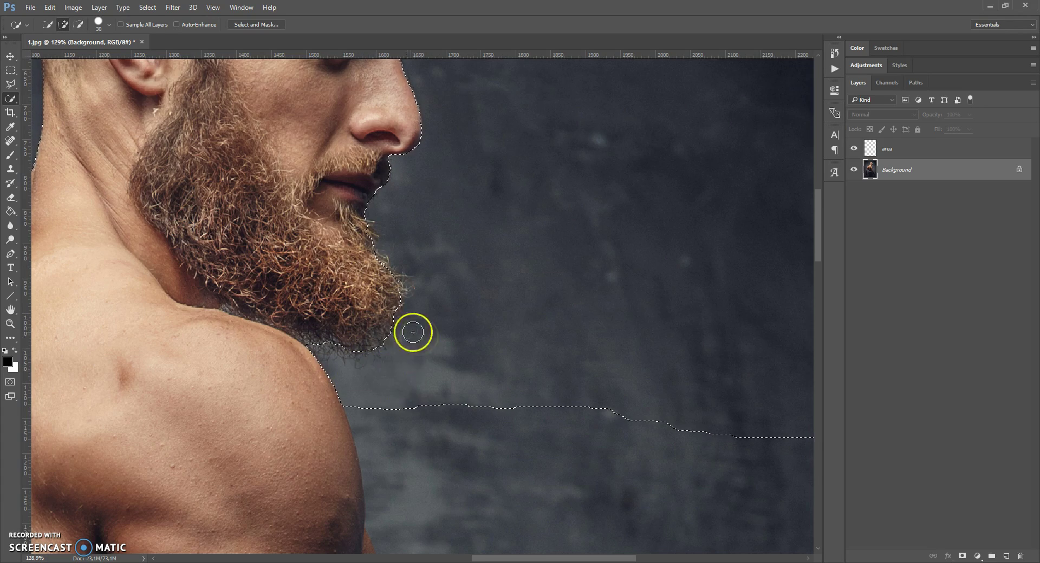
Step: Extend the backdrop selection down beside the man's right shoulder and upper arm
scroll(421, 336, down, 3)
scroll(427, 322, down, 2)
drag(448, 257, 474, 437)
scroll(444, 358, down, 4)
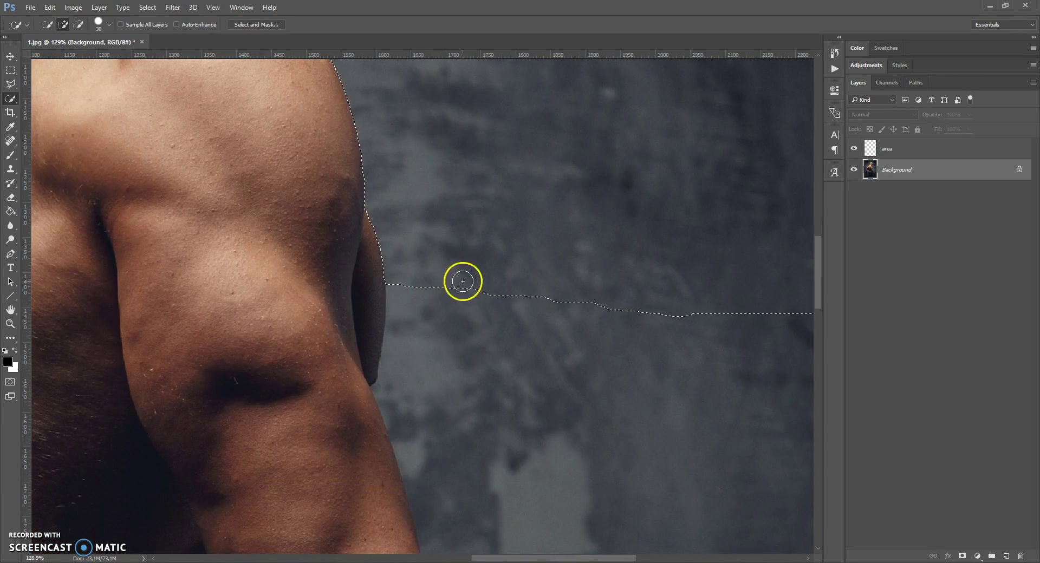
drag(462, 282, 461, 396)
scroll(460, 383, down, 5)
drag(441, 251, 459, 401)
scroll(443, 390, down, 8)
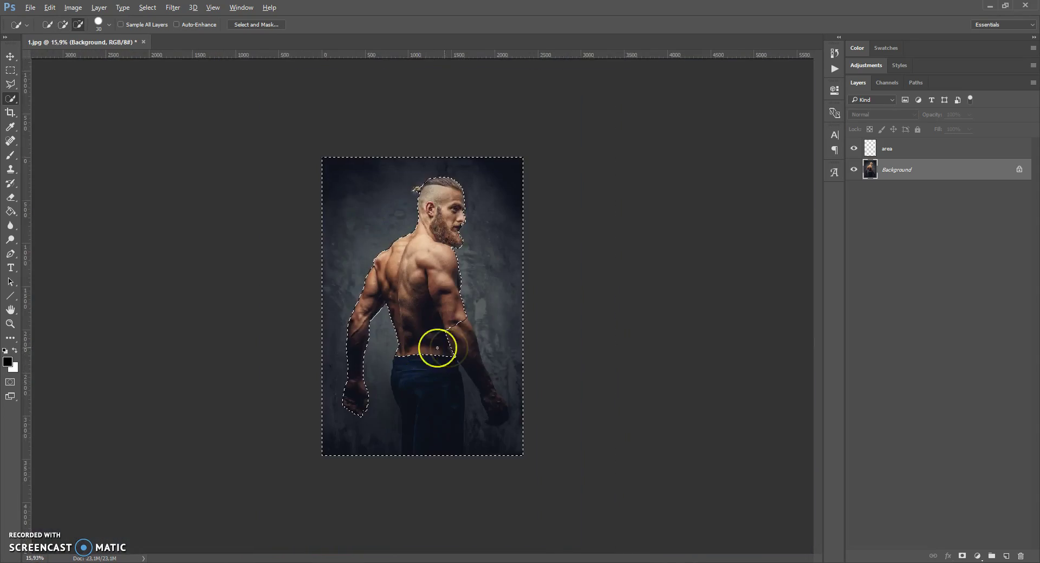
Step: Subtract the right forearm, right hand, waist and trousers from the backdrop selection
scroll(518, 337, up, 2)
drag(469, 321, 486, 374)
mouse_move(508, 432)
mouse_down()
mouse_move(534, 476)
mouse_move(444, 390)
mouse_move(427, 429)
mouse_move(432, 527)
mouse_up()
drag(576, 481, 582, 506)
mouse_move(561, 539)
mouse_down()
mouse_move(571, 539)
mouse_move(523, 537)
mouse_move(529, 480)
mouse_move(555, 509)
mouse_move(531, 538)
mouse_move(517, 533)
mouse_up()
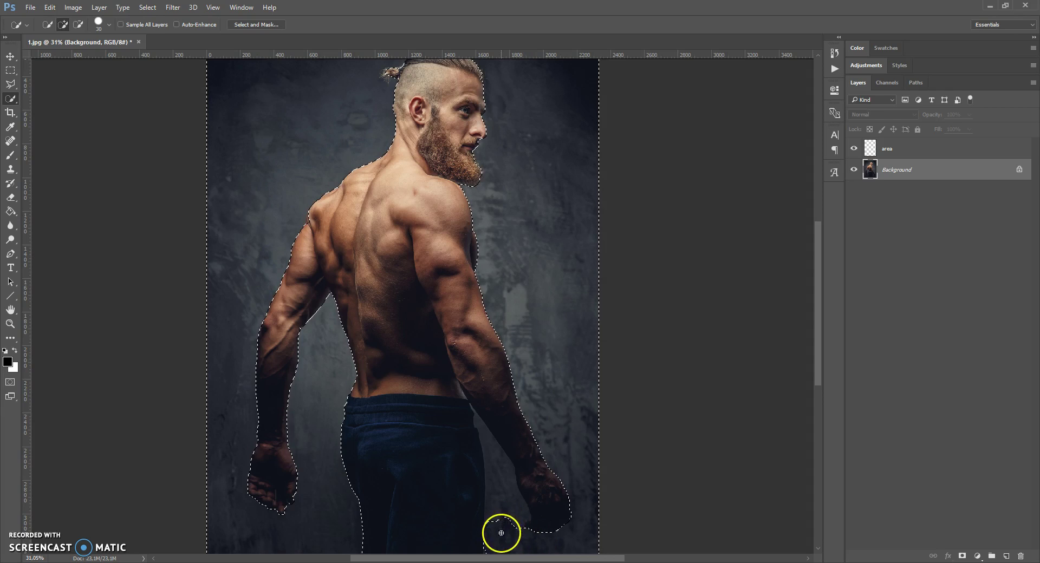
scroll(530, 517, down, 5)
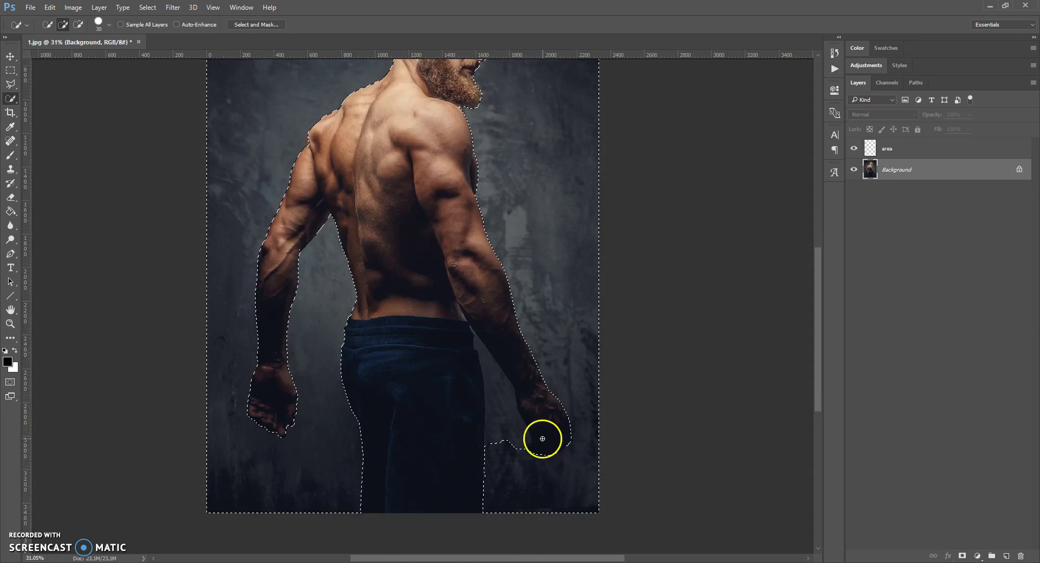
scroll(542, 439, up, 4)
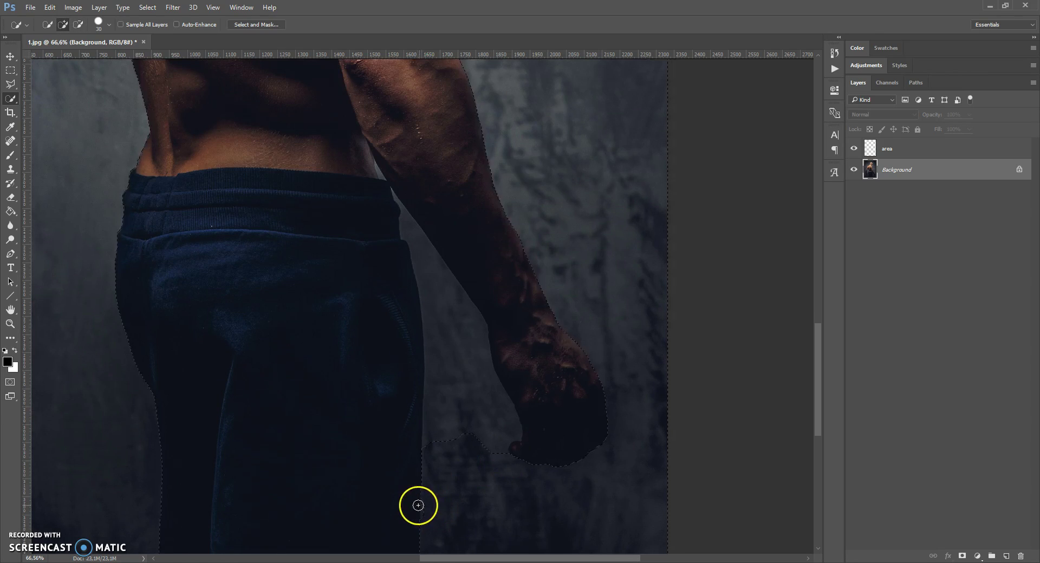
Step: Add the backdrop gap between the right arm and the trousers to the selection up to the waist
scroll(465, 422, up, 4)
mouse_move(465, 422)
mouse_down()
mouse_move(461, 516)
mouse_move(468, 457)
mouse_up()
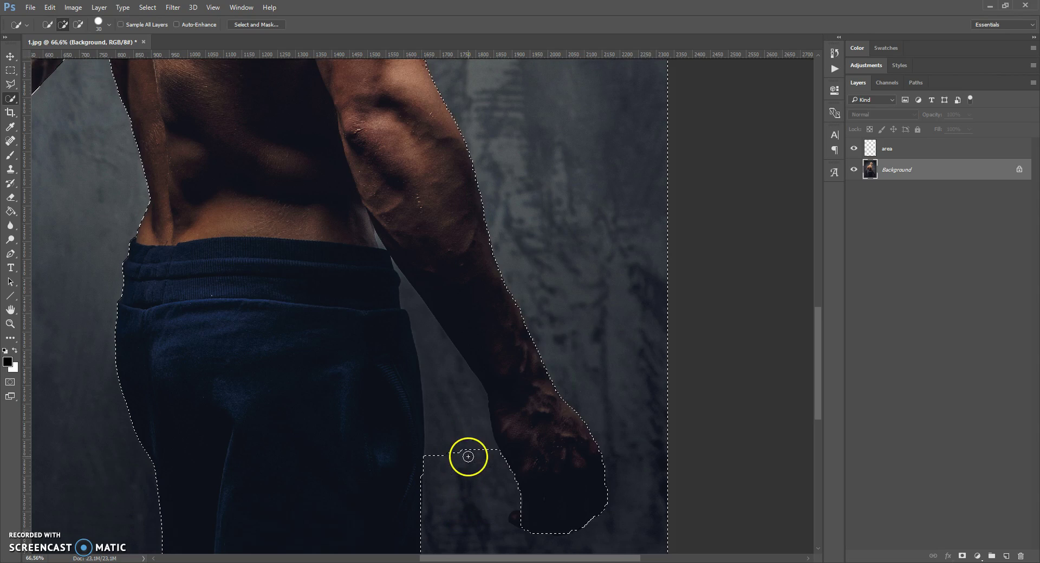
scroll(434, 376, up, 3)
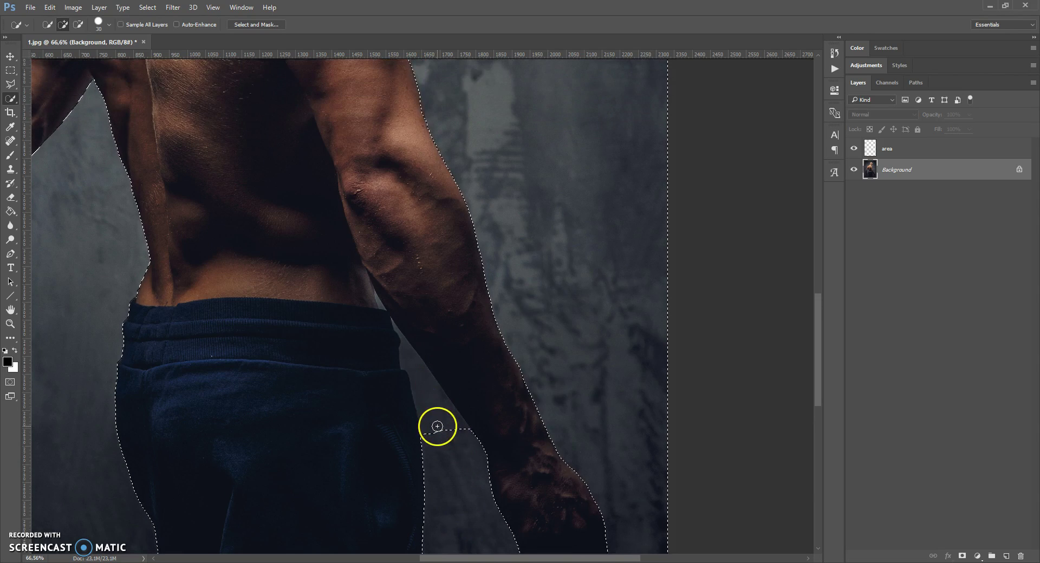
scroll(438, 417, up, 5)
scroll(437, 408, up, 2)
drag(450, 455, 381, 285)
scroll(378, 247, down, 5)
scroll(378, 247, down, 8)
scroll(418, 249, up, 2)
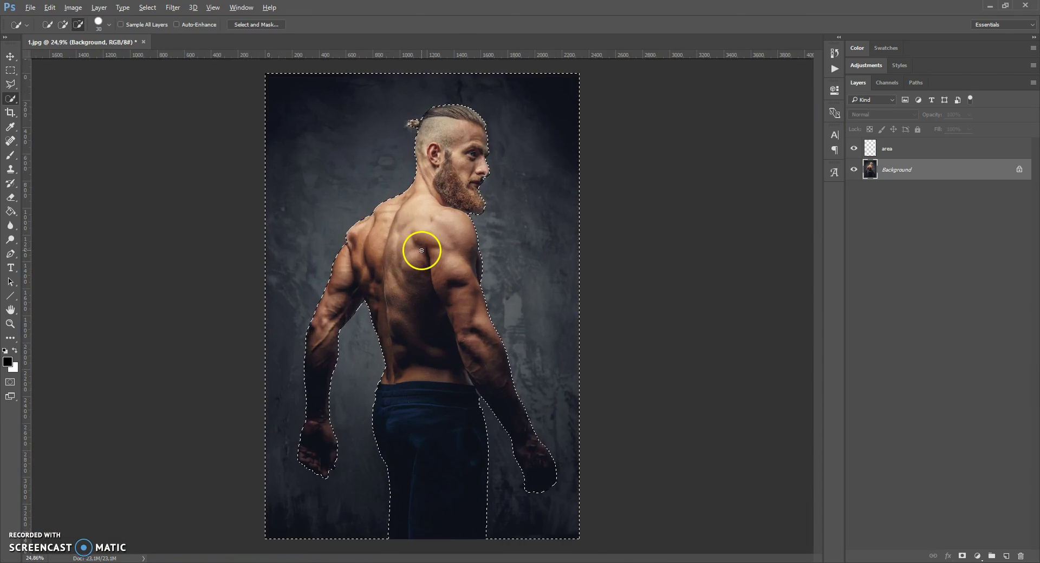
Step: Subtract the skin crease behind the man's left shoulder from the backdrop selection
scroll(421, 250, down, 1)
scroll(422, 250, up, 1)
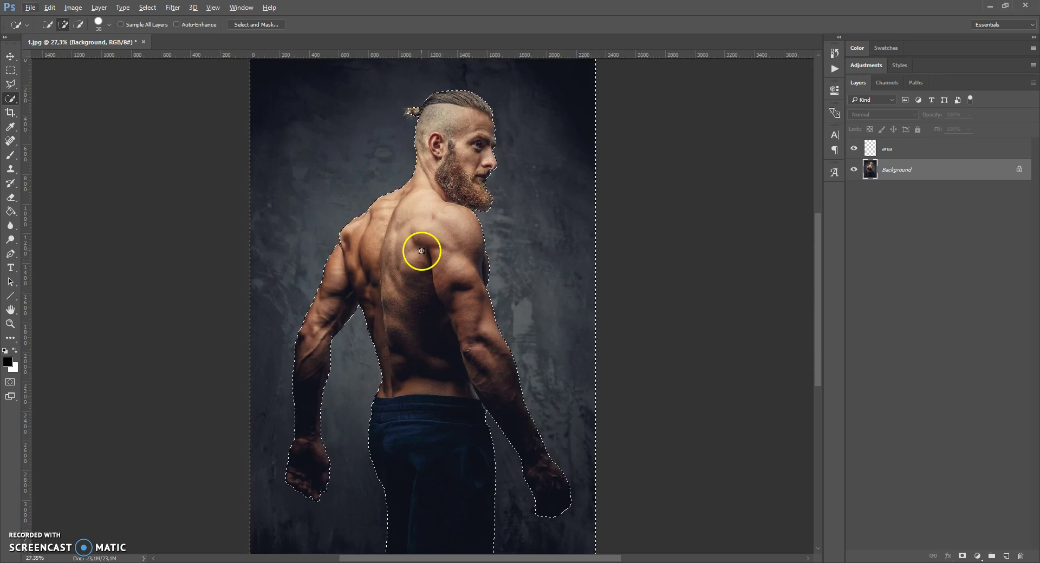
scroll(358, 251, up, 5)
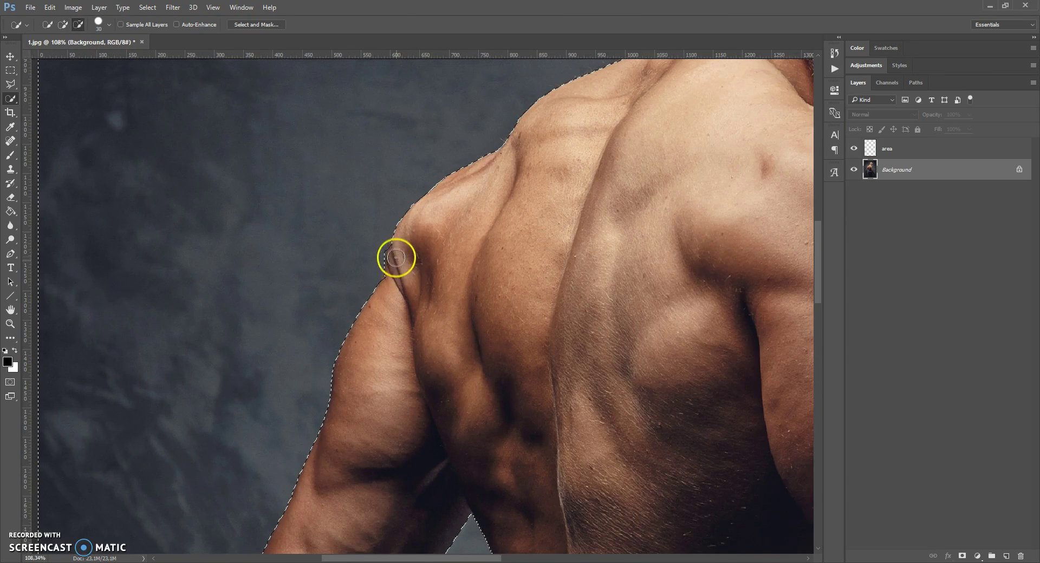
scroll(390, 283, down, 6)
scroll(427, 286, up, 1)
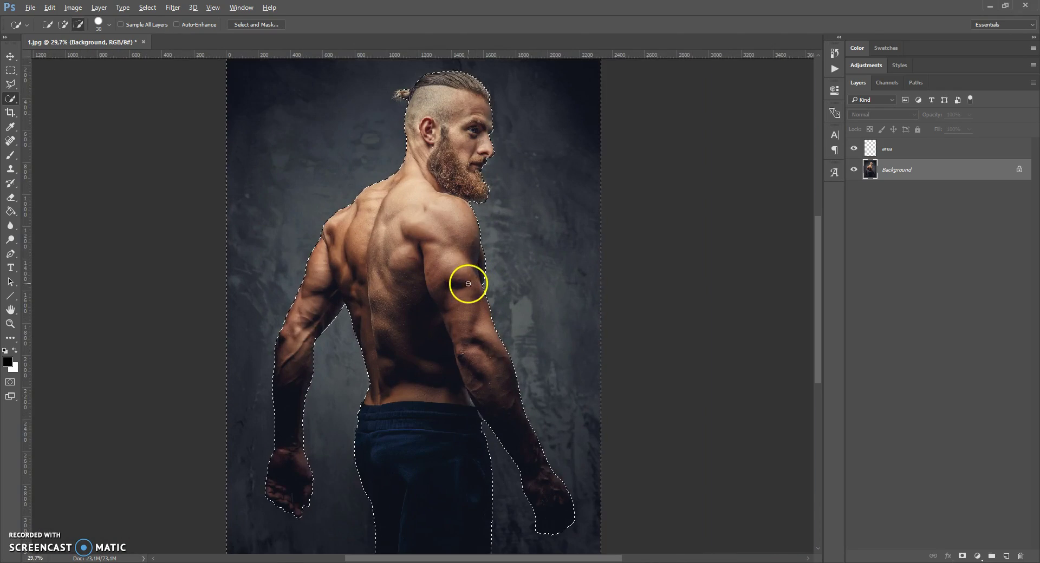
Step: Activate the "area" layer, choose the Paint Bucket tool and set the foreground color to red ff0000
click(875, 151)
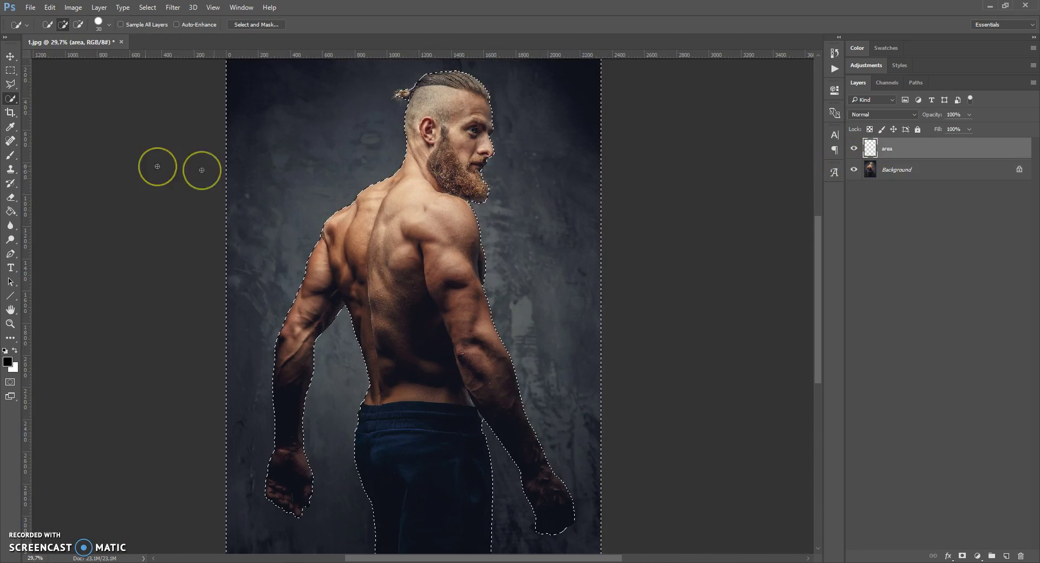
click(11, 213)
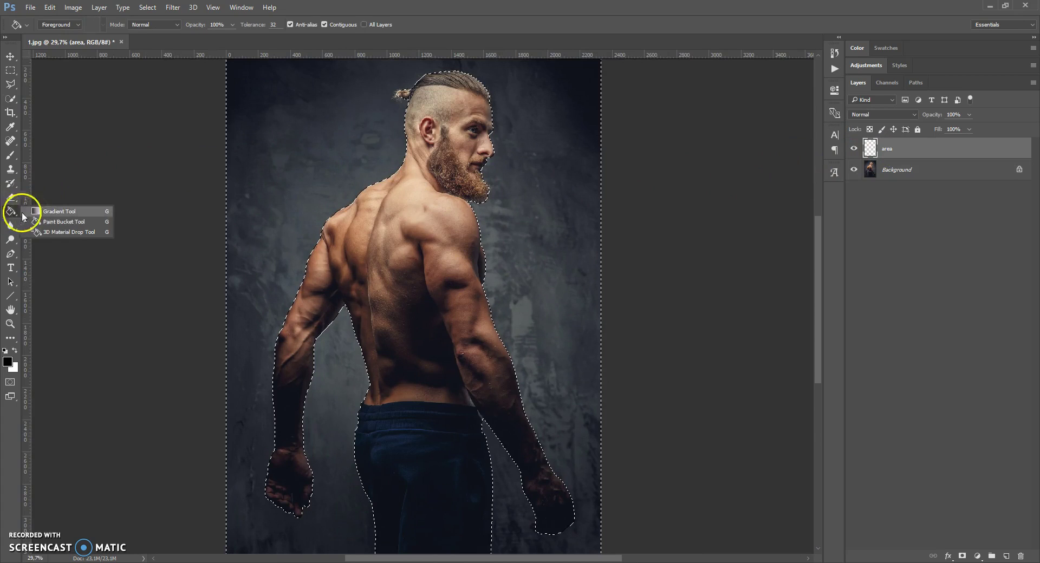
click(52, 222)
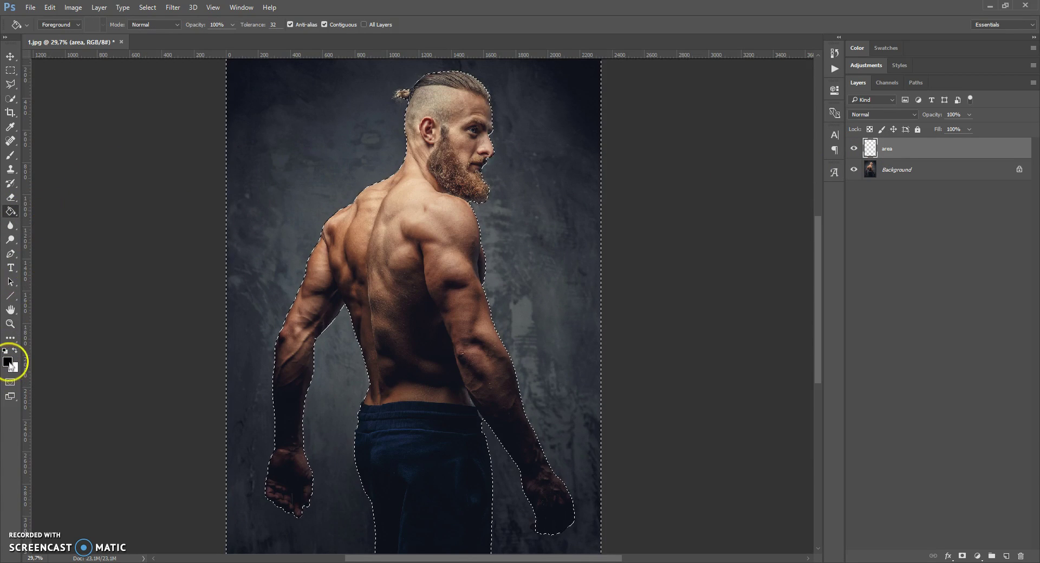
click(8, 362)
drag(609, 204, 761, 125)
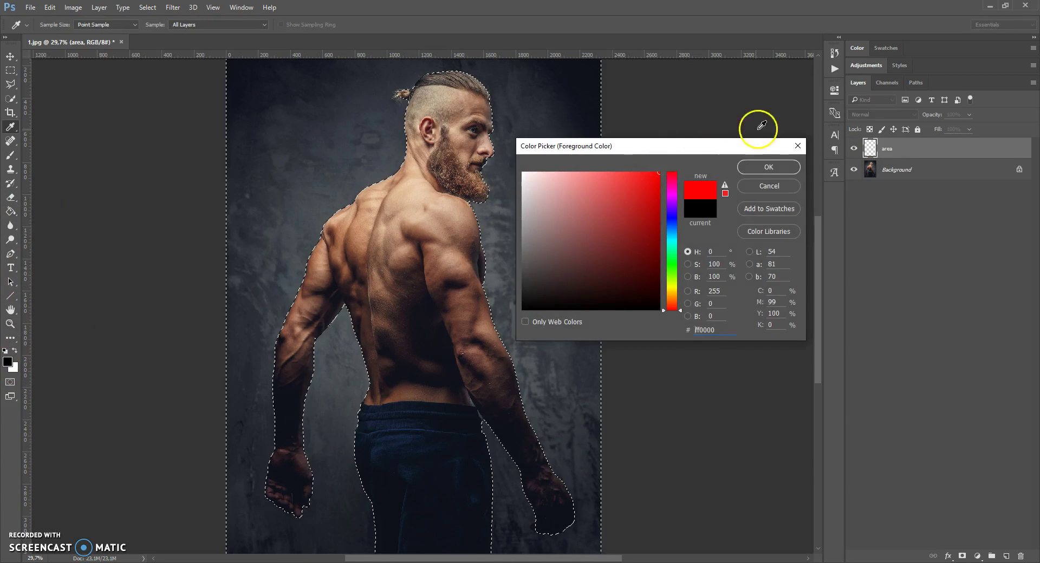
click(765, 168)
Step: Invert the selection, fill the man's silhouette with red on the "area" layer, deselect and fit the image on screen
click(146, 8)
click(421, 181)
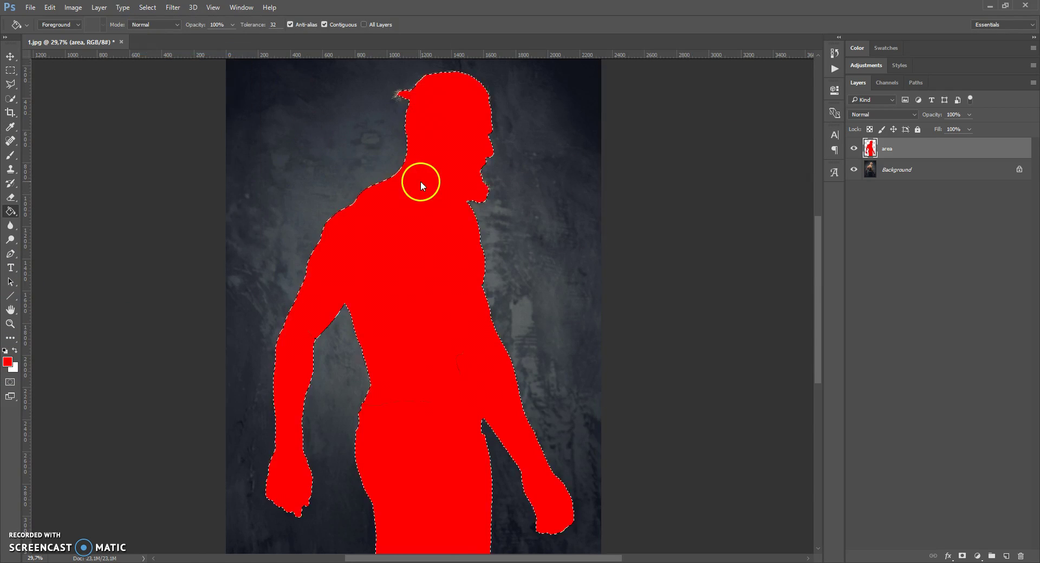
key(ctrl+d)
key(ctrl+0)
Step: Check the two loaded smoke action sets and hide the Actions list again
click(835, 69)
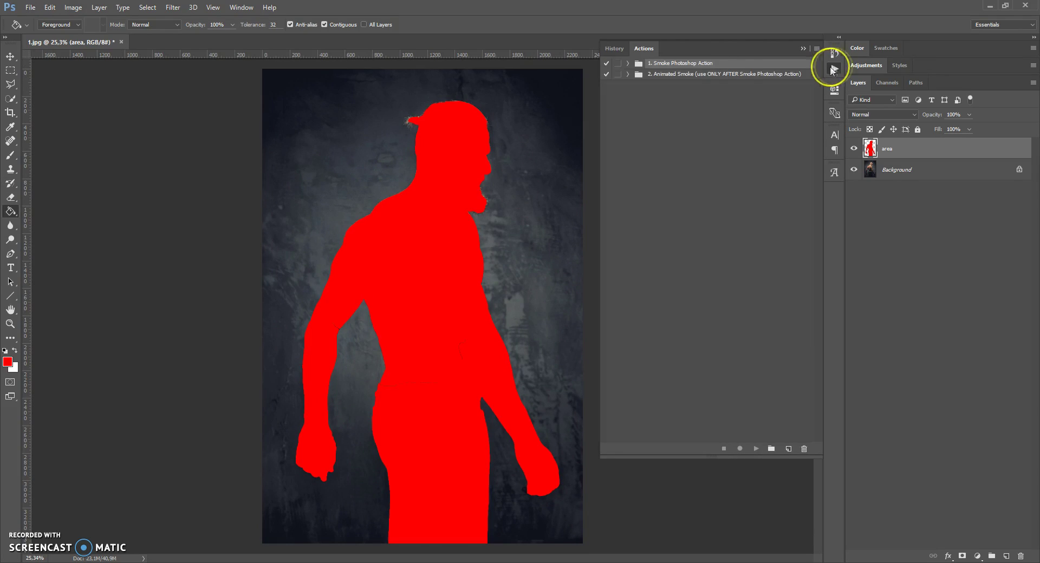
click(834, 69)
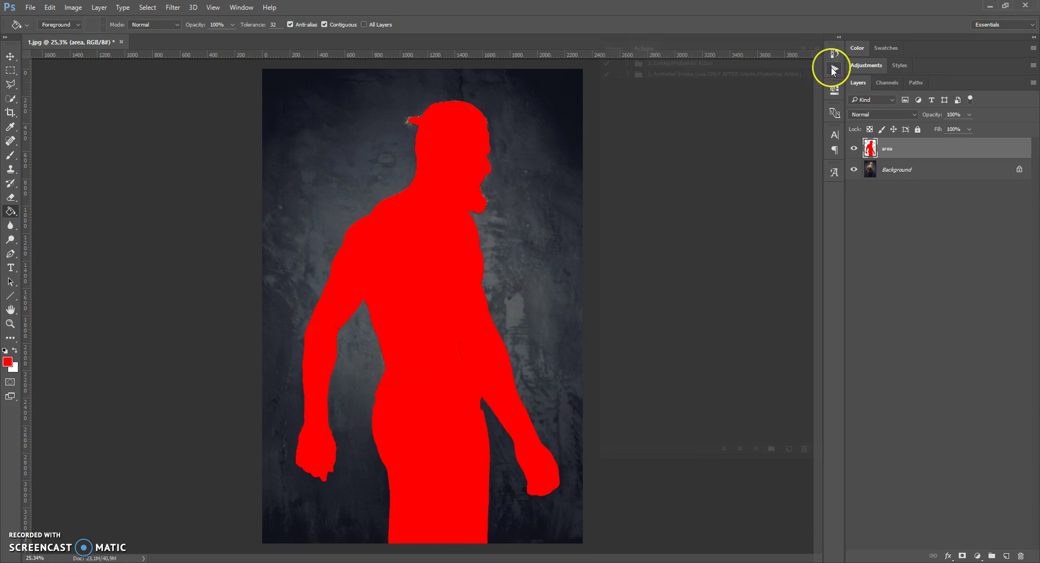
click(834, 69)
click(834, 69)
click(835, 70)
click(835, 69)
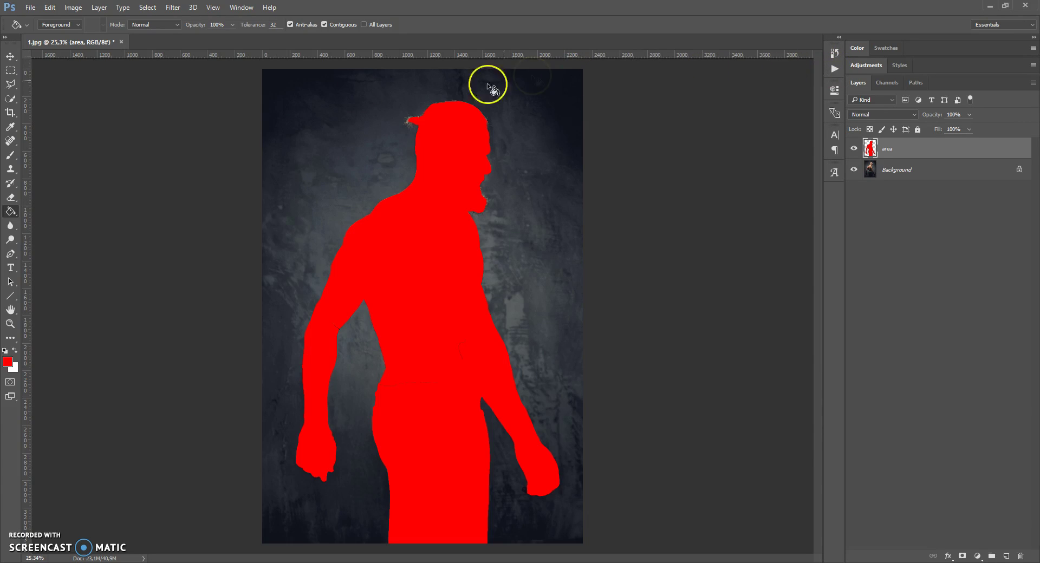
Step: Show the Actions list and look over the "1. Smoke Photoshop Action" and "2. Animated Smoke" sets
click(241, 7)
click(245, 81)
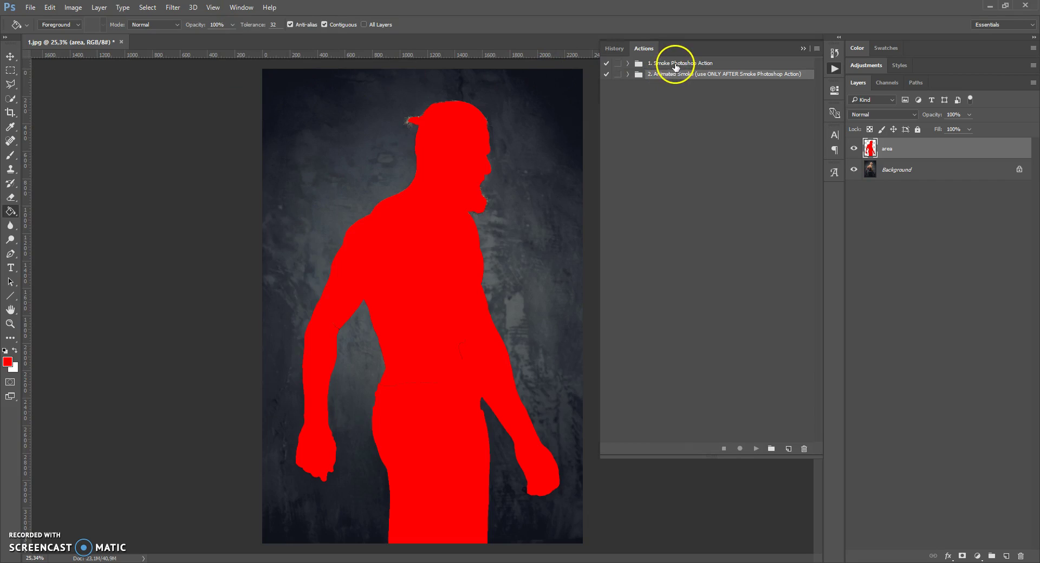
click(673, 64)
click(671, 75)
click(673, 64)
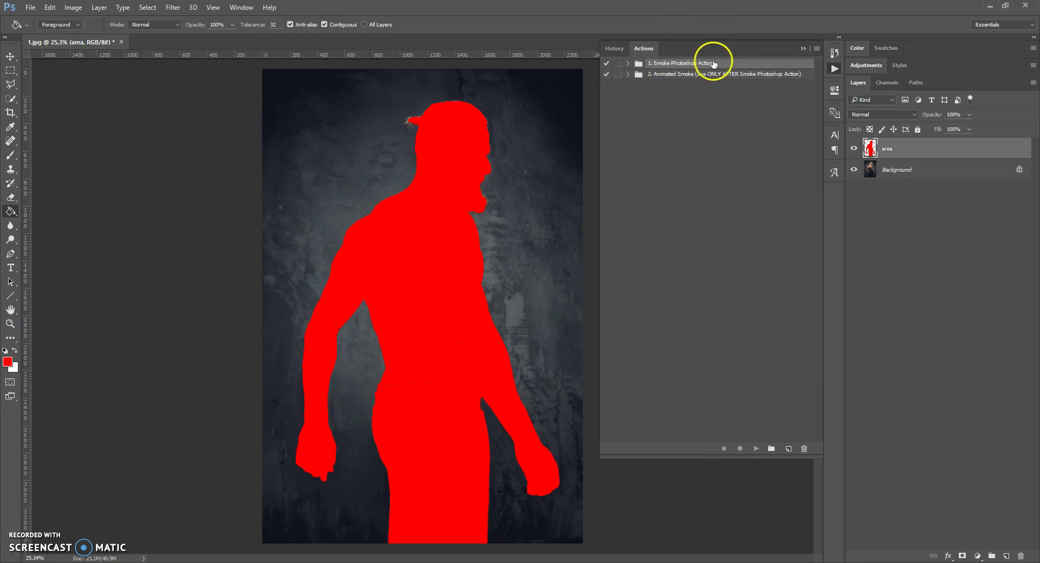
click(685, 75)
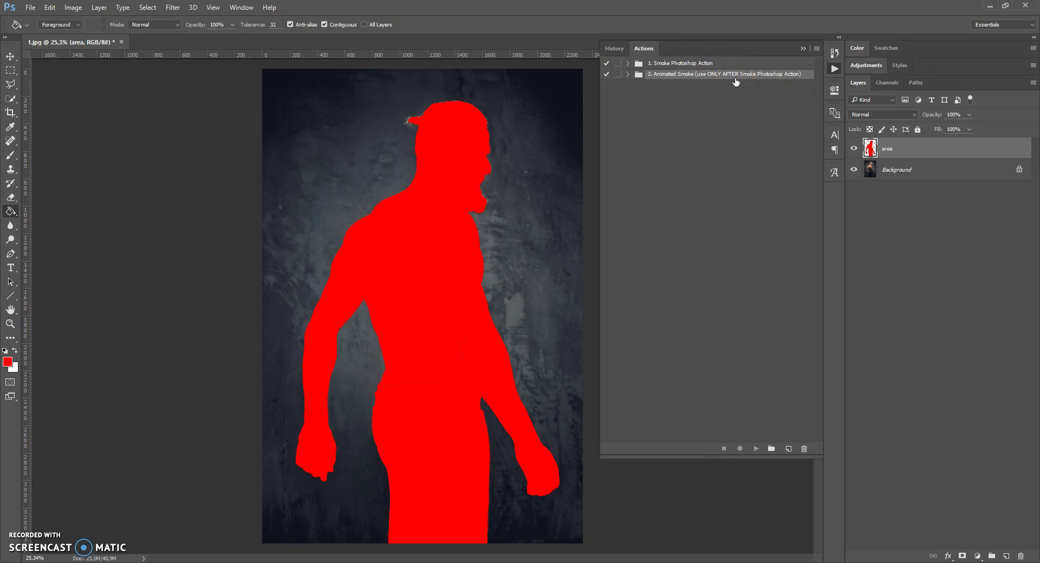
click(695, 65)
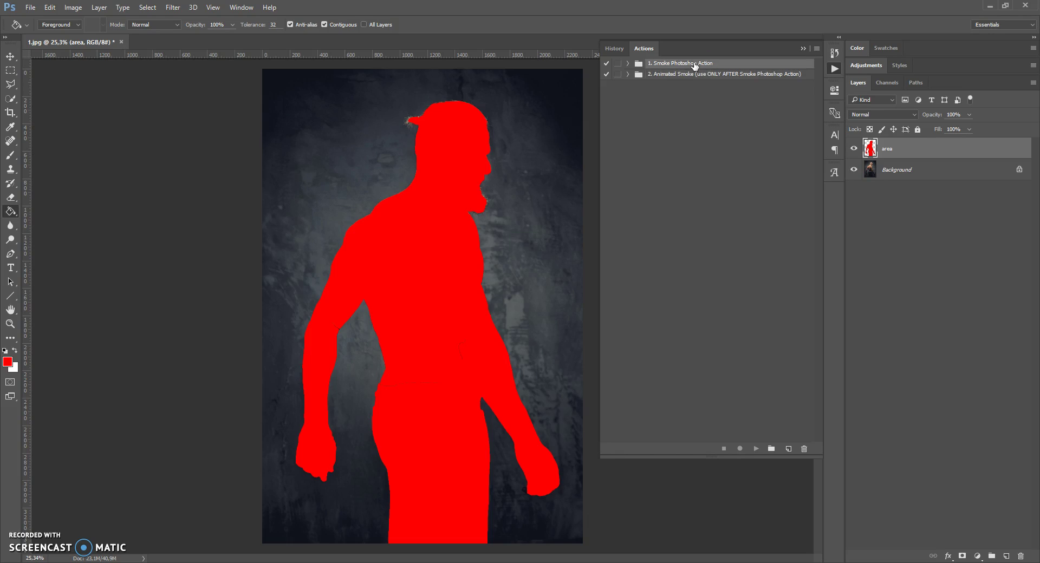
Step: Expand the "1. Smoke Photoshop Action" set and compare its SMOKE AROUND THE OBJECT and SMOKE WHERE YOU PAINT actions
click(628, 63)
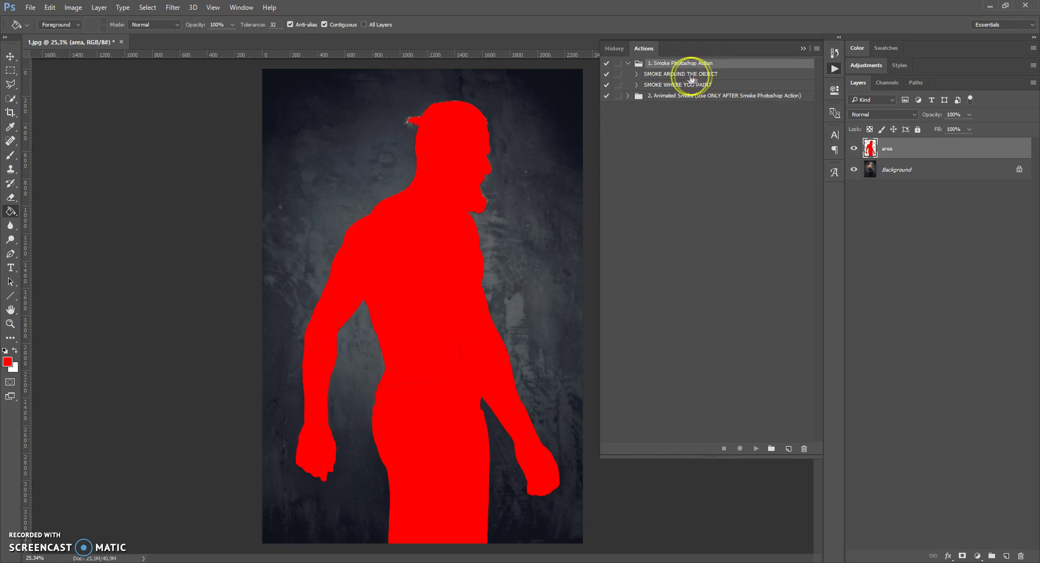
click(663, 76)
click(659, 85)
click(661, 75)
click(661, 85)
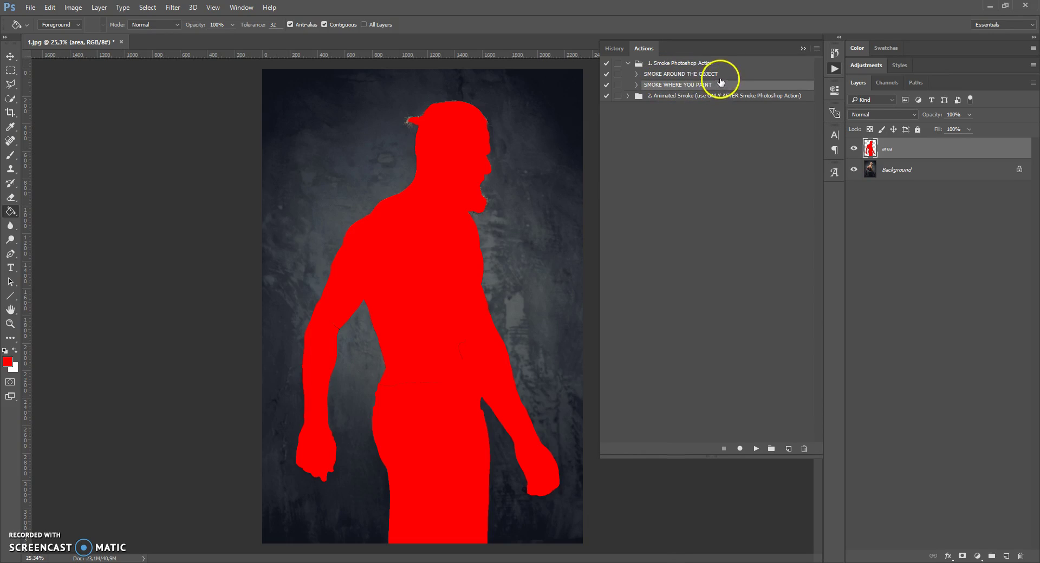
click(671, 76)
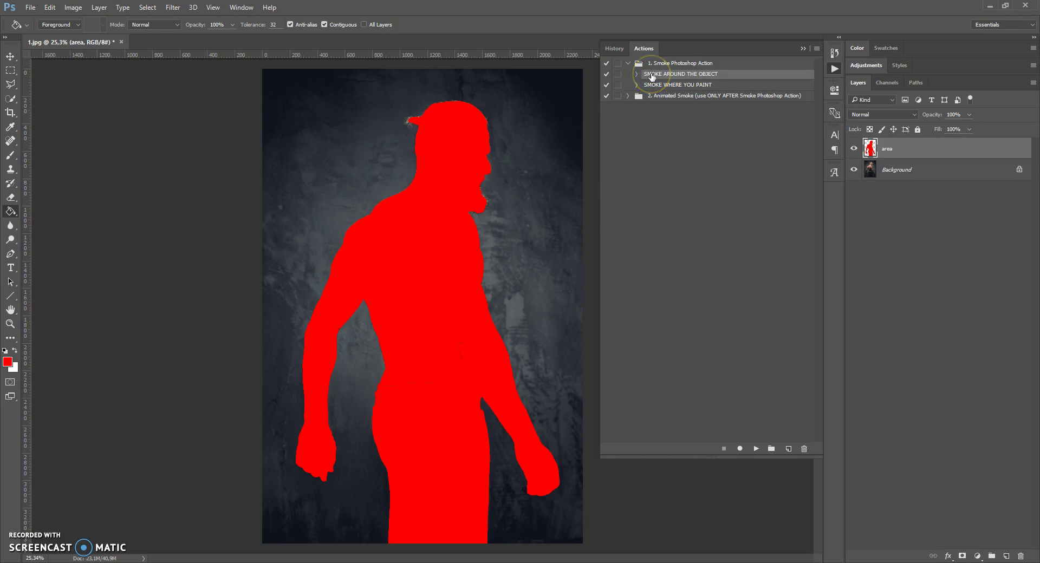
click(693, 86)
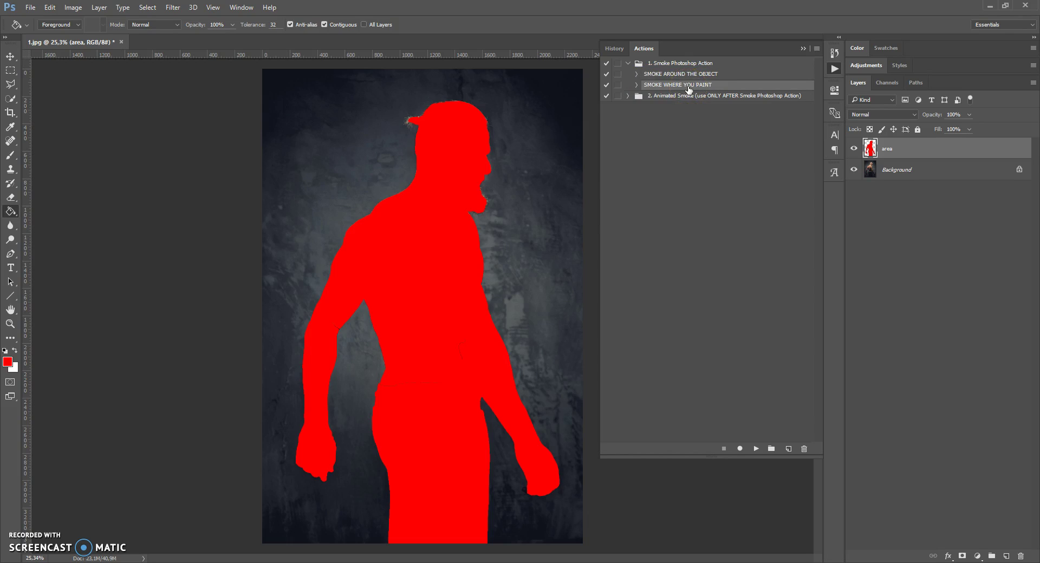
Step: Choose the Brush tool with Normal mode and run the SMOKE AROUND THE OBJECT action on the image
click(638, 74)
click(637, 74)
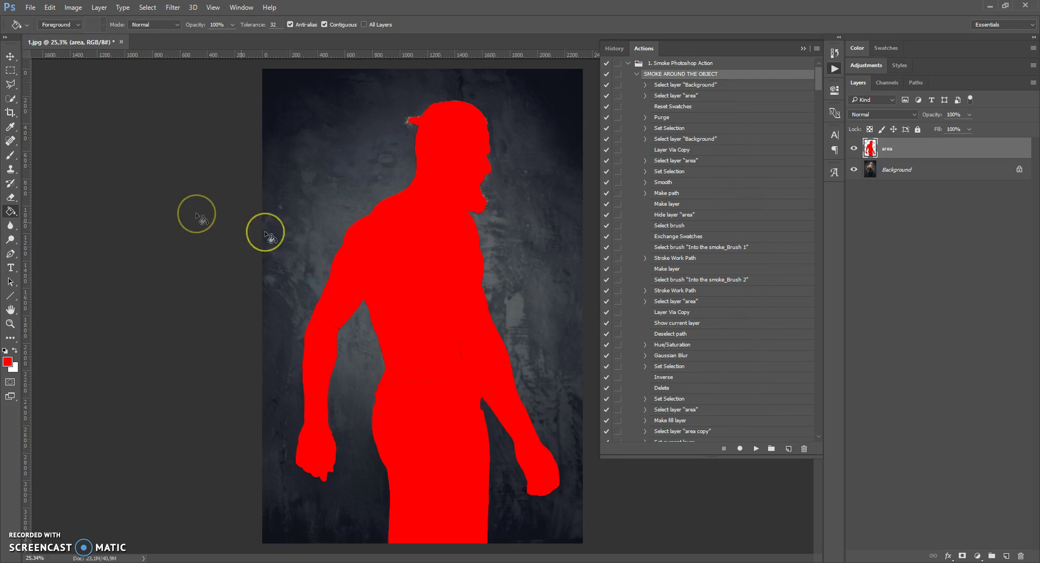
drag(10, 156, 41, 154)
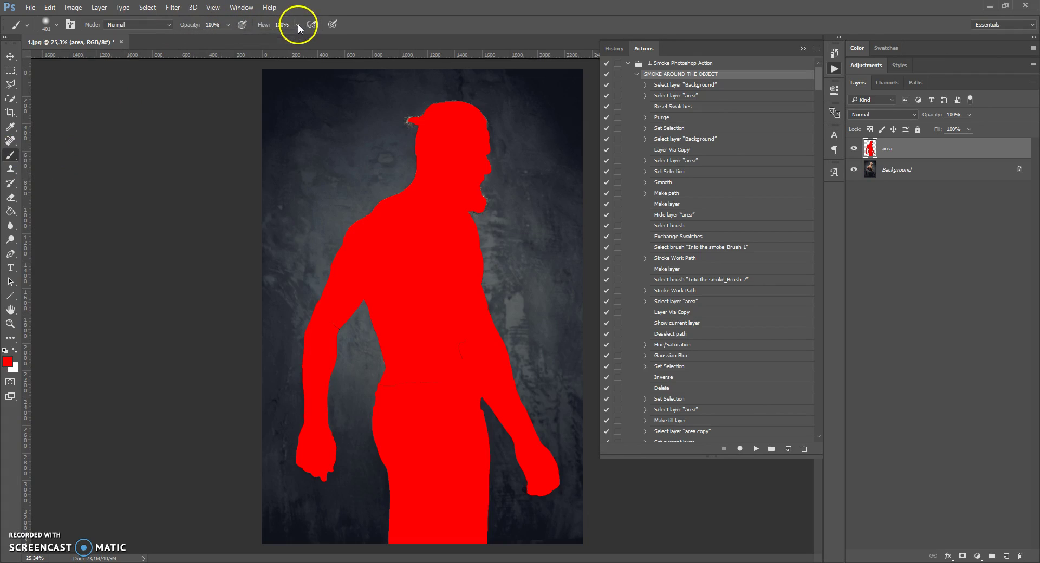
click(170, 24)
click(170, 23)
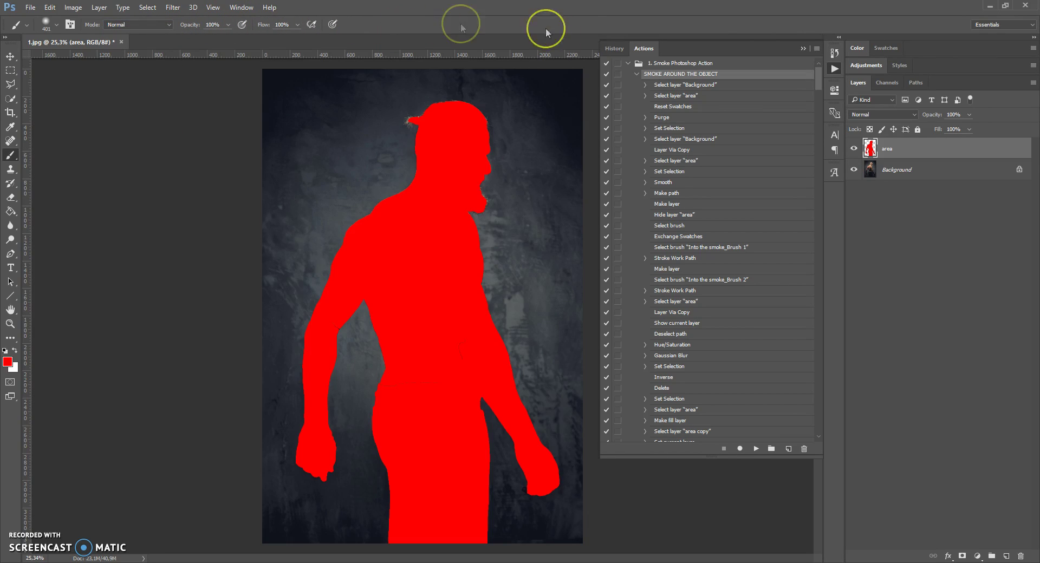
click(756, 448)
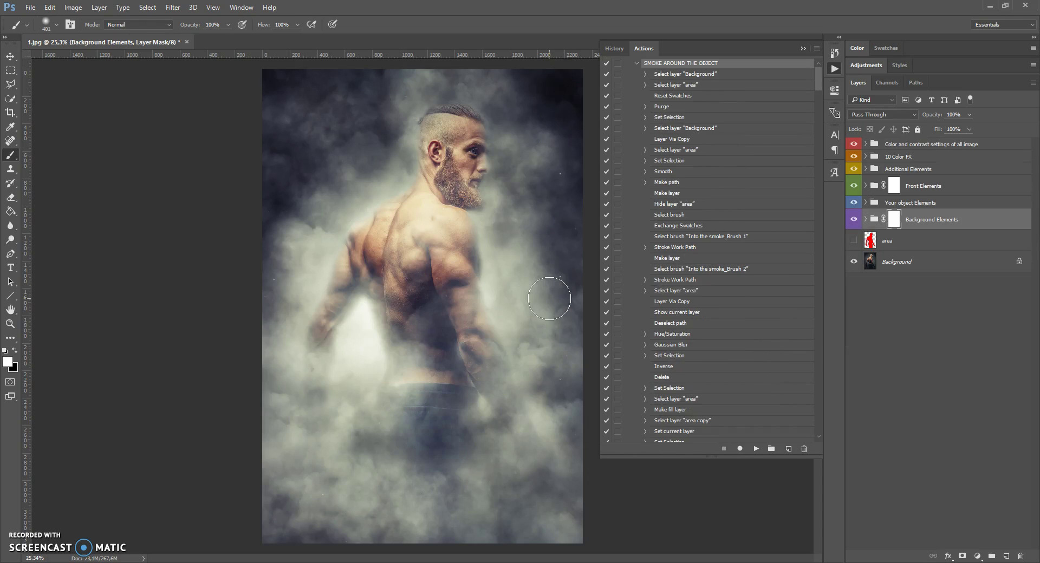
Step: Collapse the SMOKE AROUND THE OBJECT action and its set, and narrow the Actions list
click(636, 63)
click(626, 64)
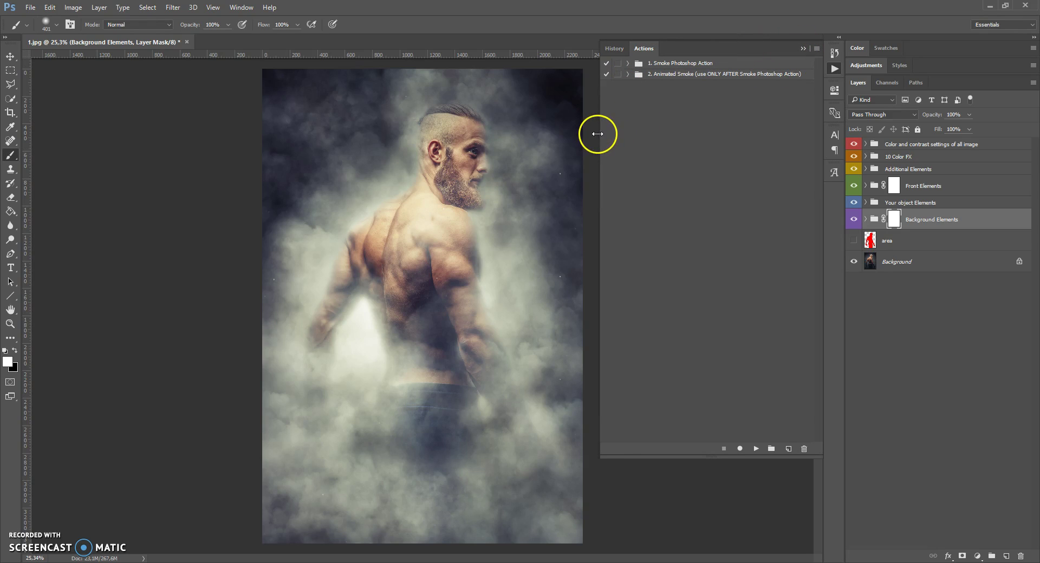
drag(598, 134, 643, 134)
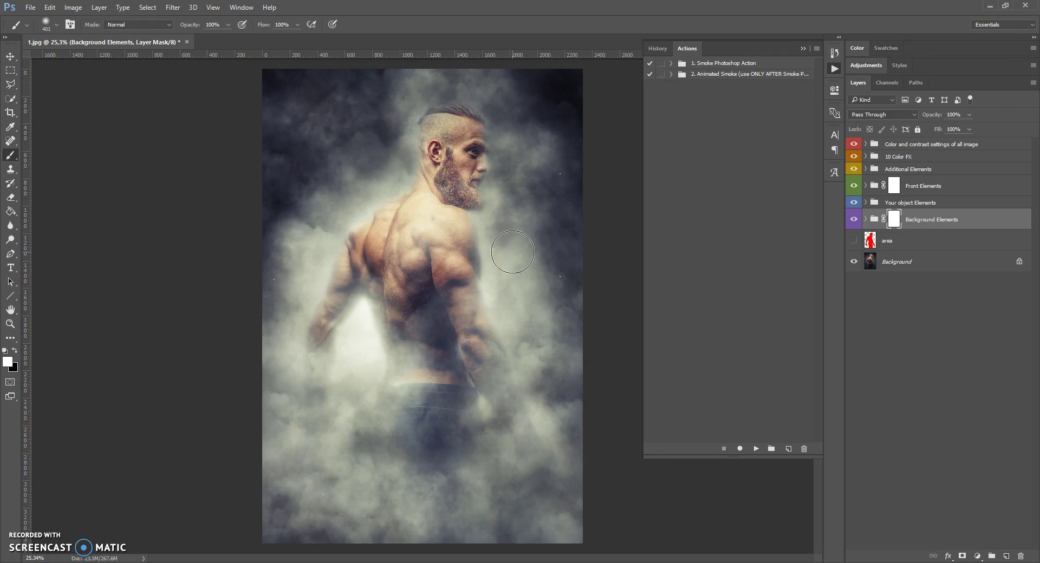
drag(524, 237, 532, 233)
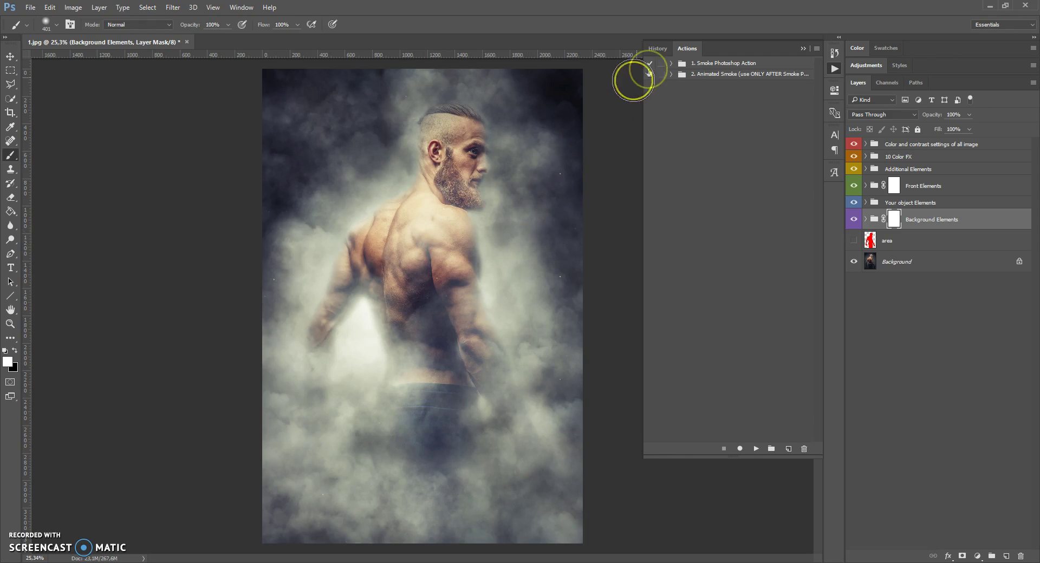
Step: Expand the "2. Animated Smoke" set and compare its 3000, 1500 and 750 pixels actions
click(692, 76)
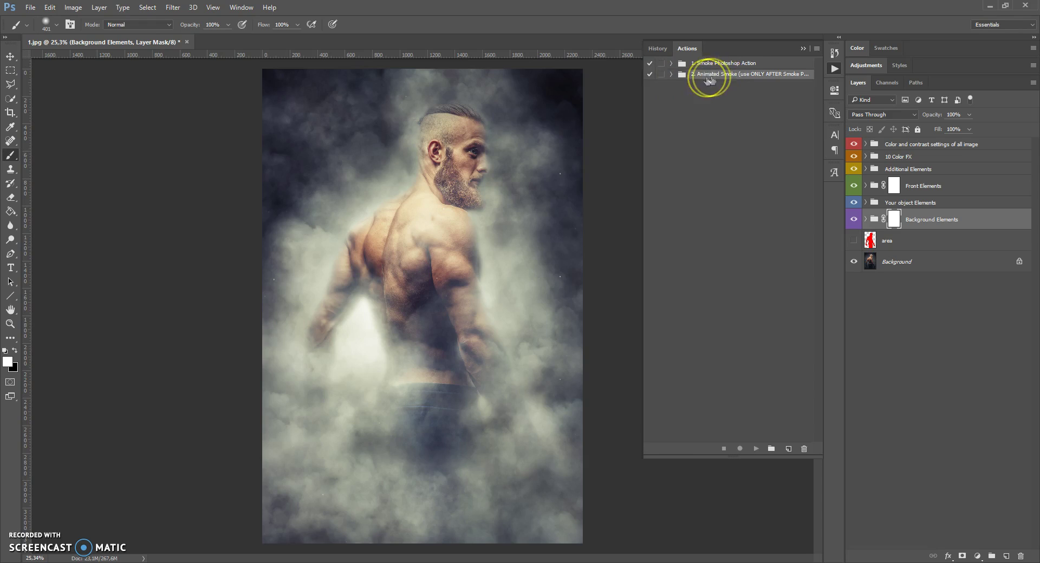
click(672, 75)
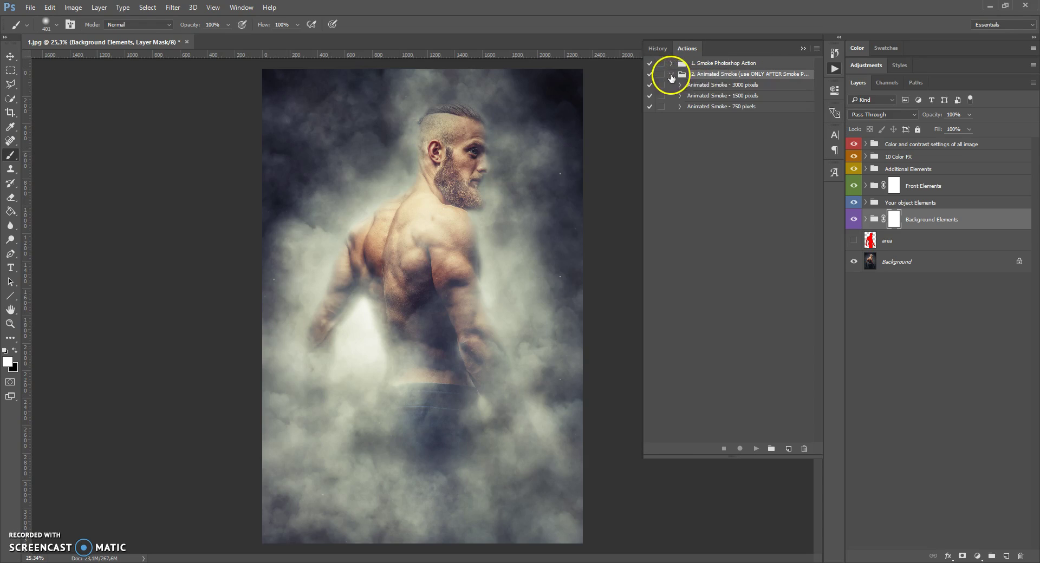
click(708, 85)
click(707, 96)
click(707, 106)
click(707, 96)
click(706, 85)
click(706, 96)
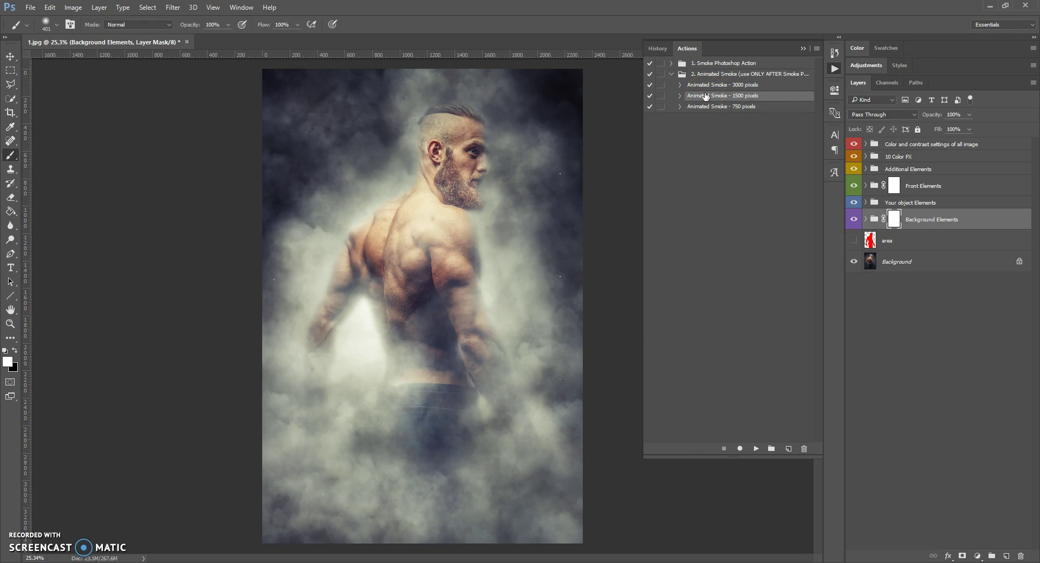
click(708, 85)
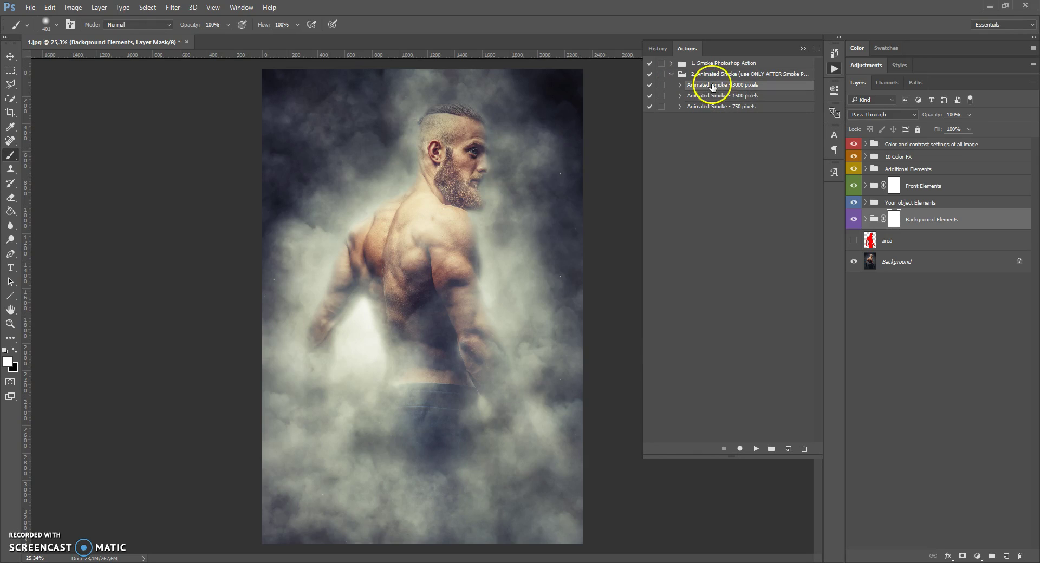
click(765, 95)
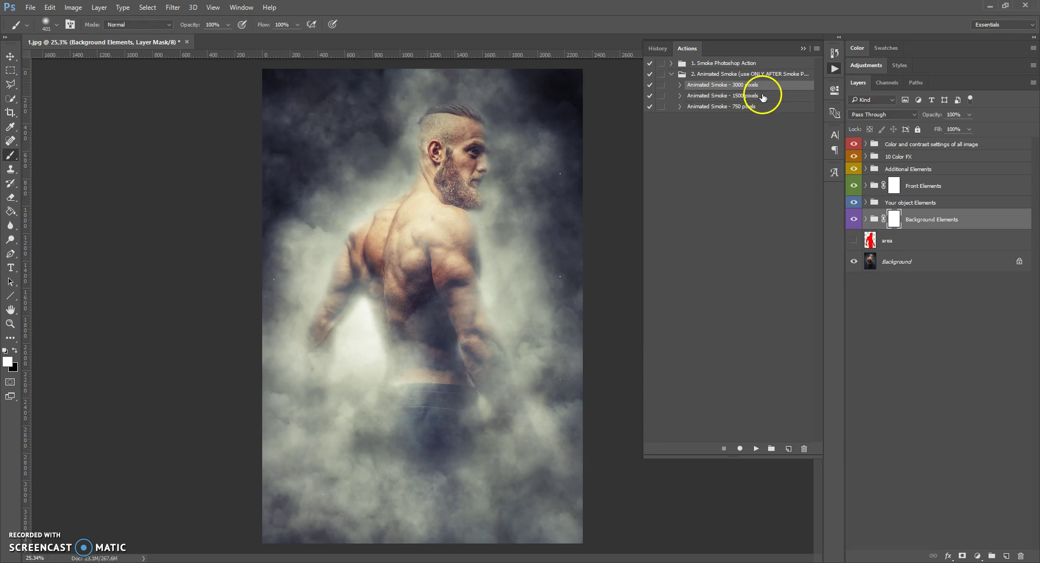
click(757, 107)
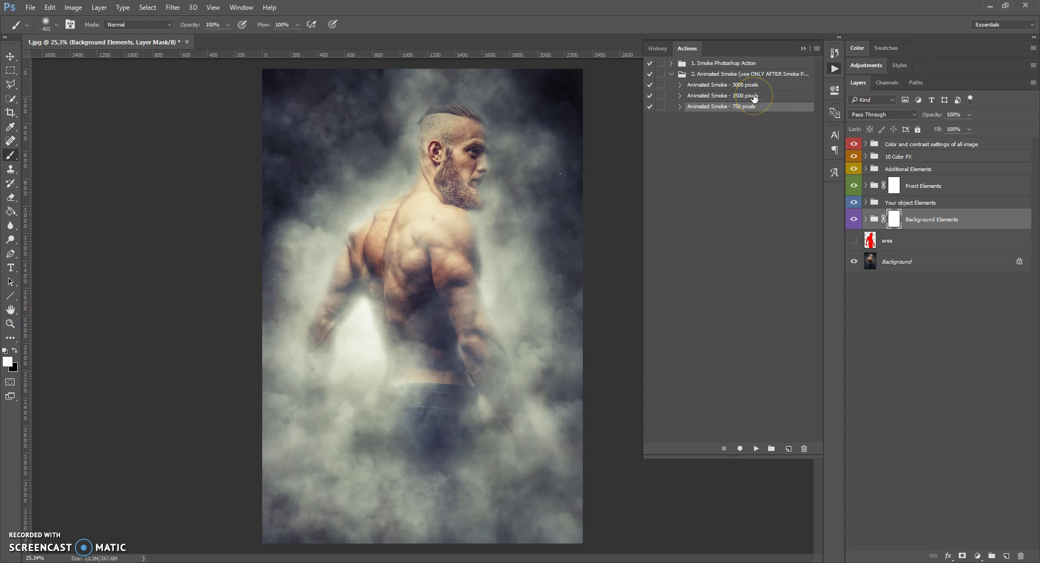
click(754, 96)
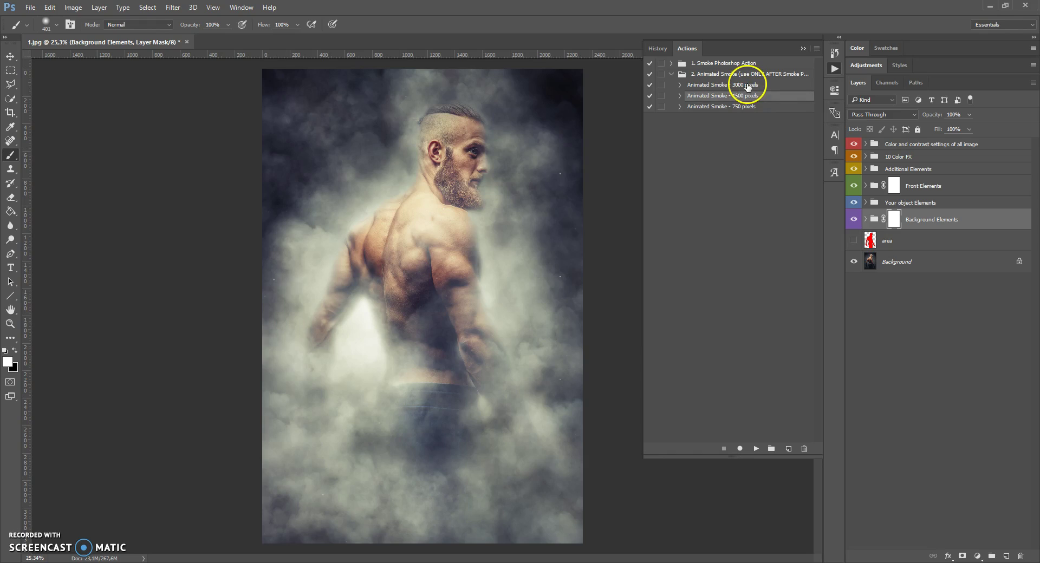
click(748, 86)
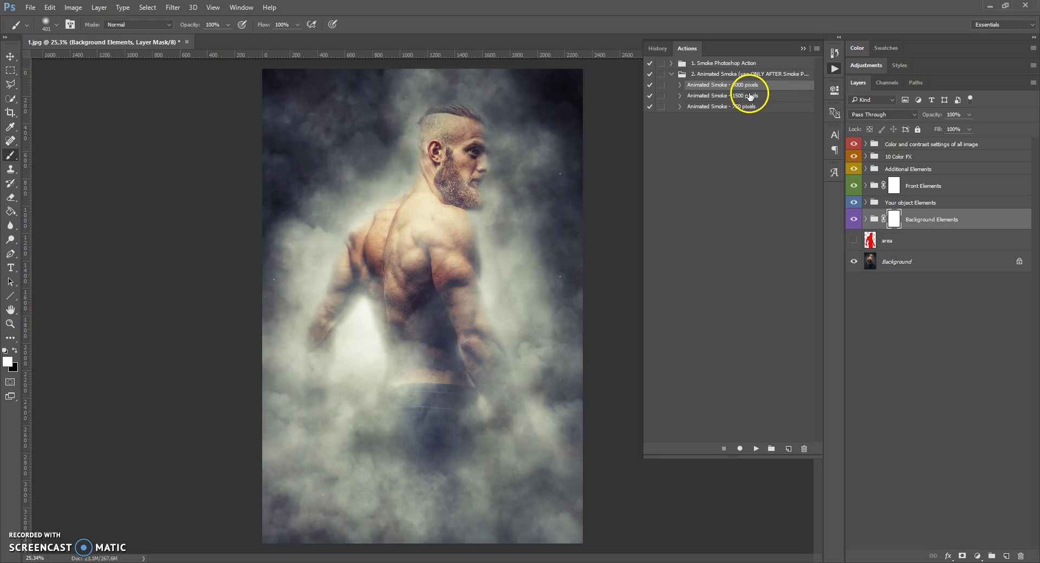
click(751, 96)
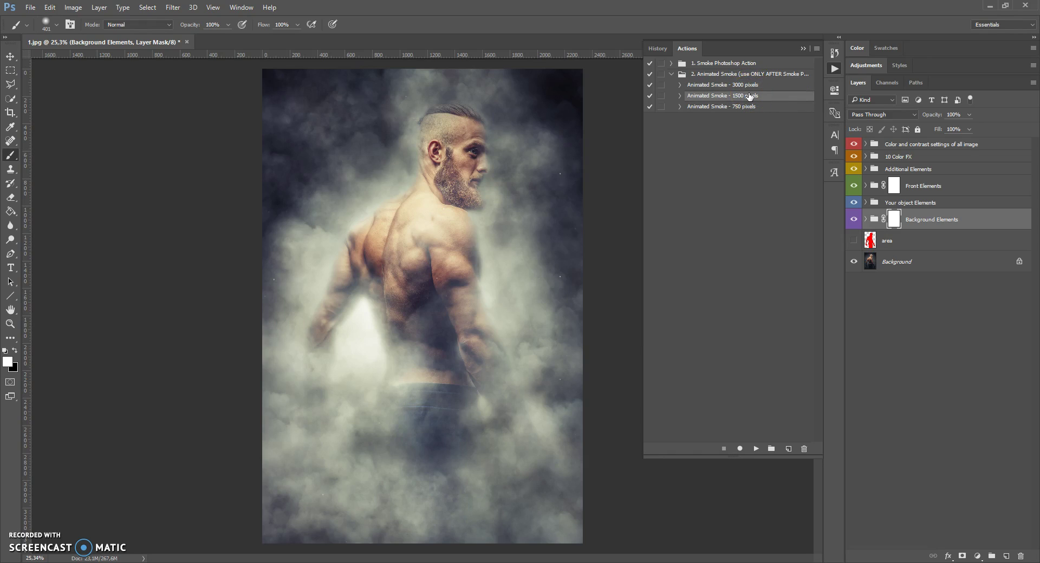
click(749, 96)
Step: Resize the image to a height of 750 pixels and run the "Animated Smoke - 750 pixels" action on it
click(740, 106)
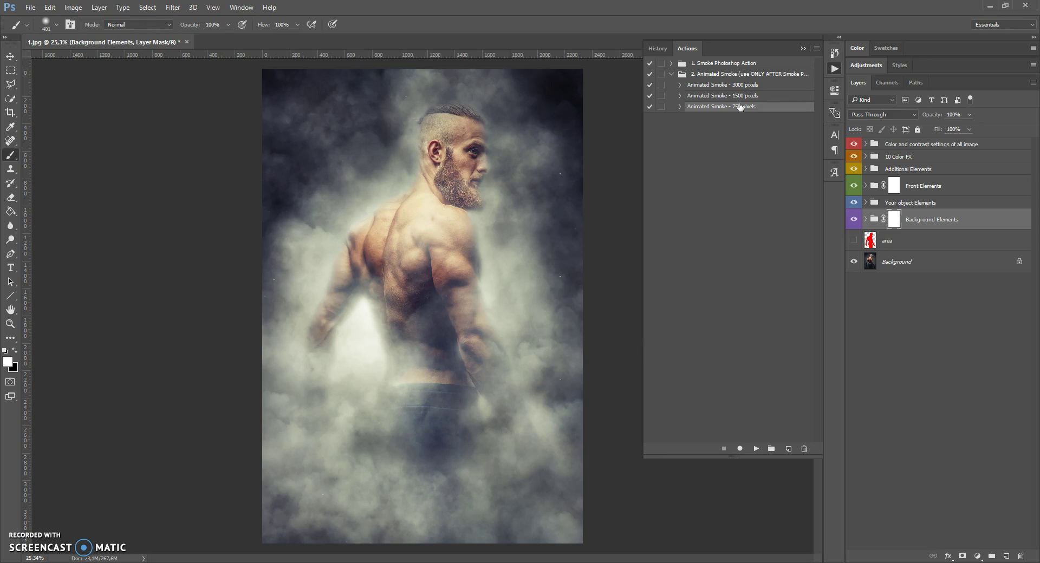
click(680, 107)
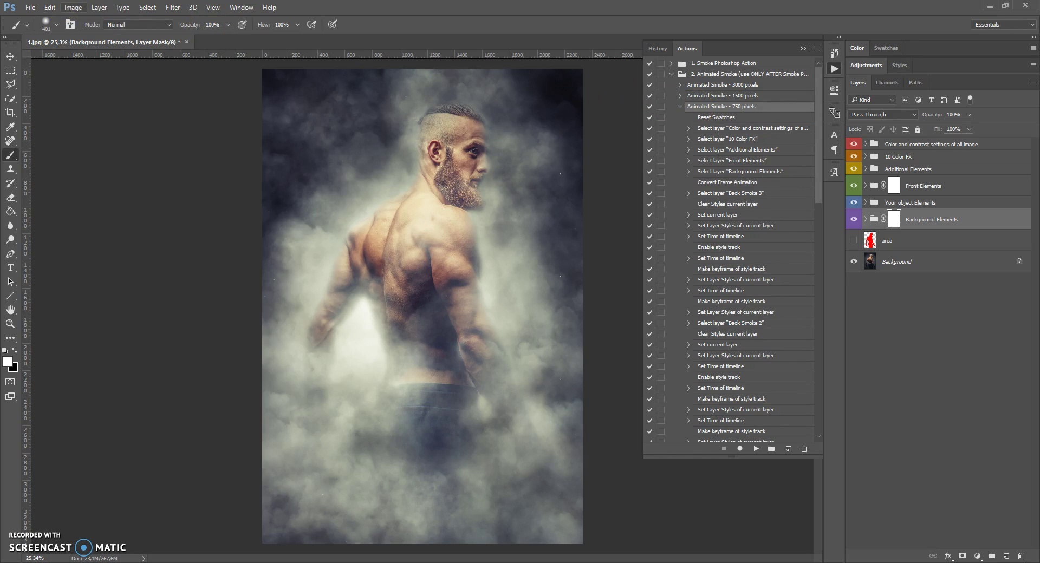
click(71, 8)
click(91, 85)
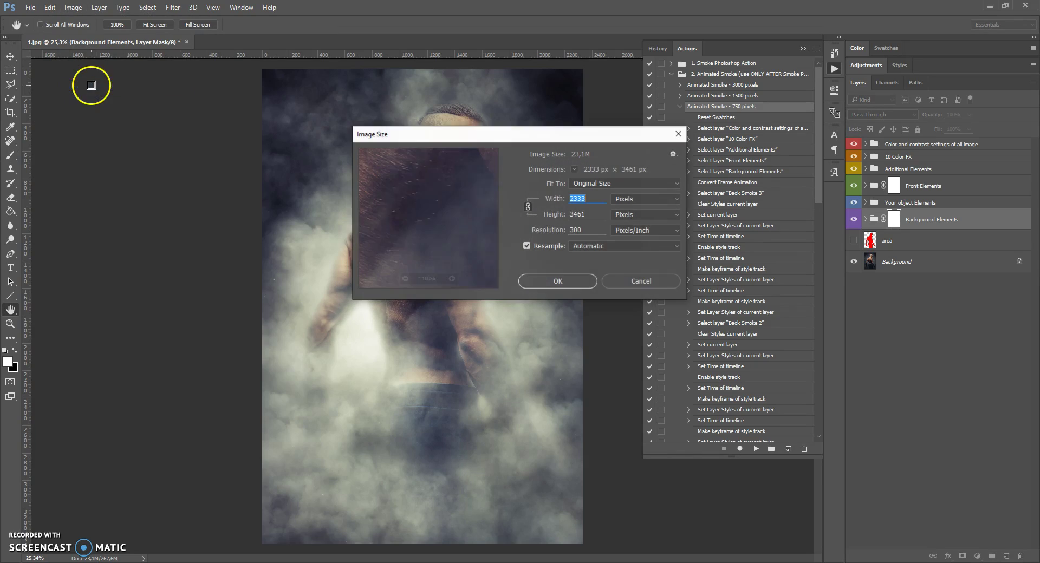
double_click(593, 215)
click(589, 214)
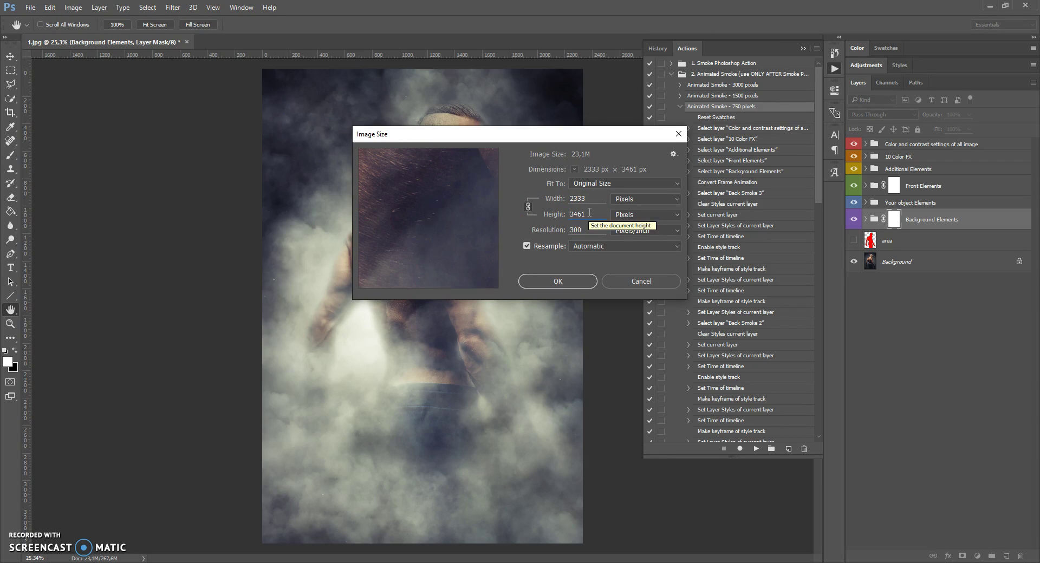
drag(590, 213, 561, 217)
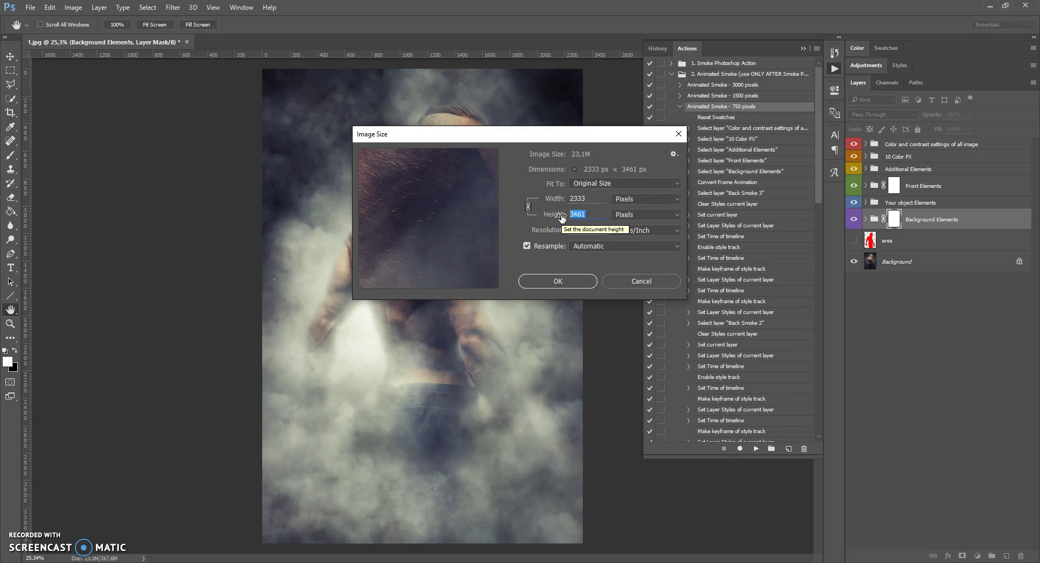
text(750)
click(558, 280)
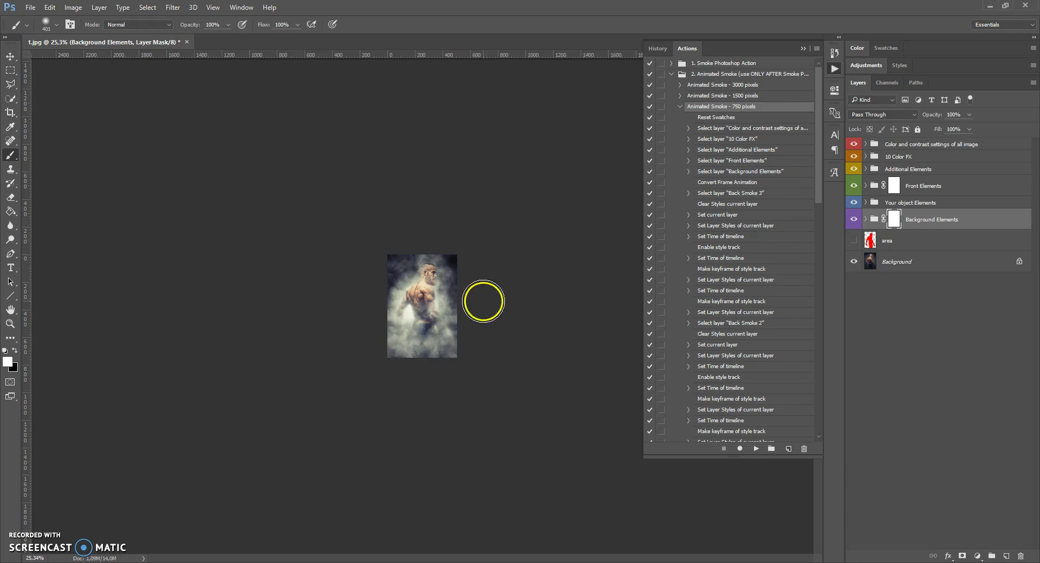
scroll(484, 303, up, 1)
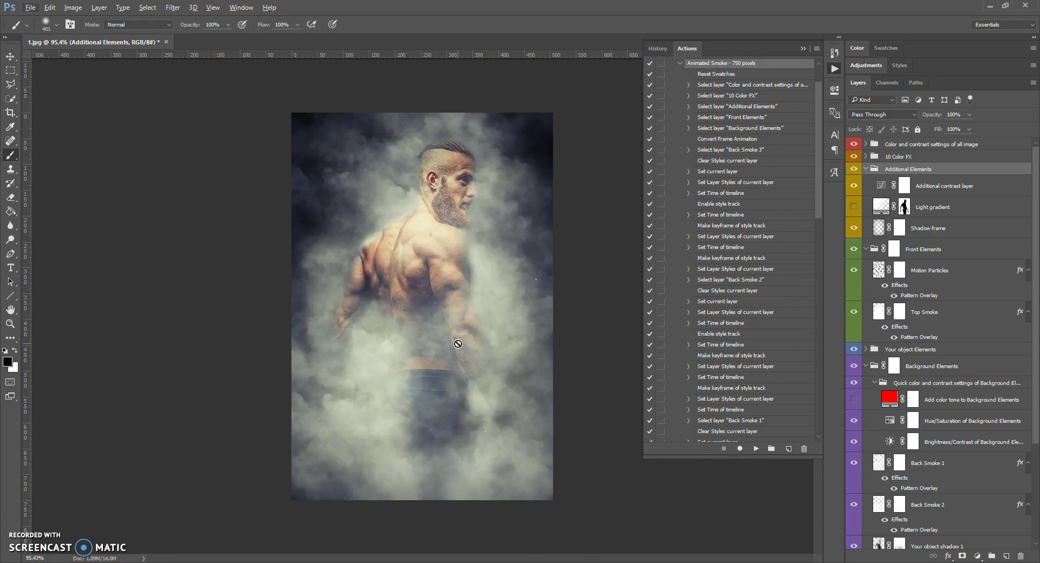
Step: Show the Timeline, compress its time scale slightly and play the smoke animation
click(241, 7)
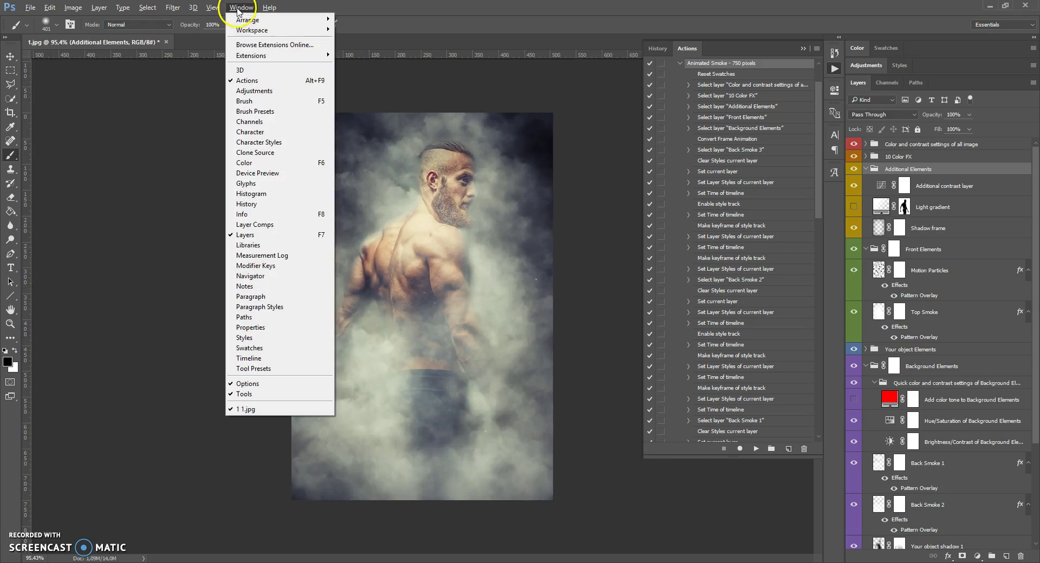
click(249, 358)
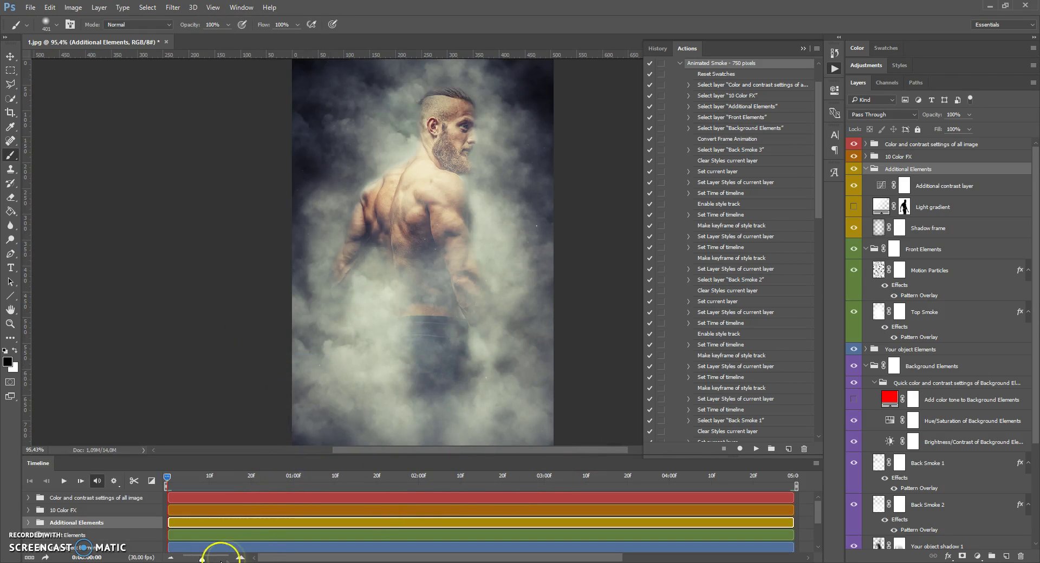
drag(202, 559, 199, 559)
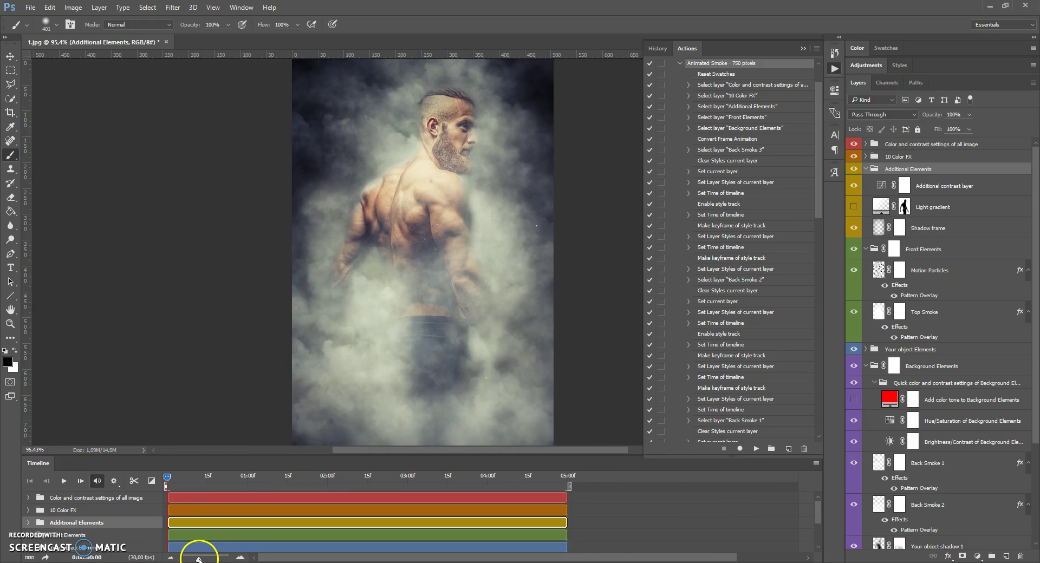
click(64, 483)
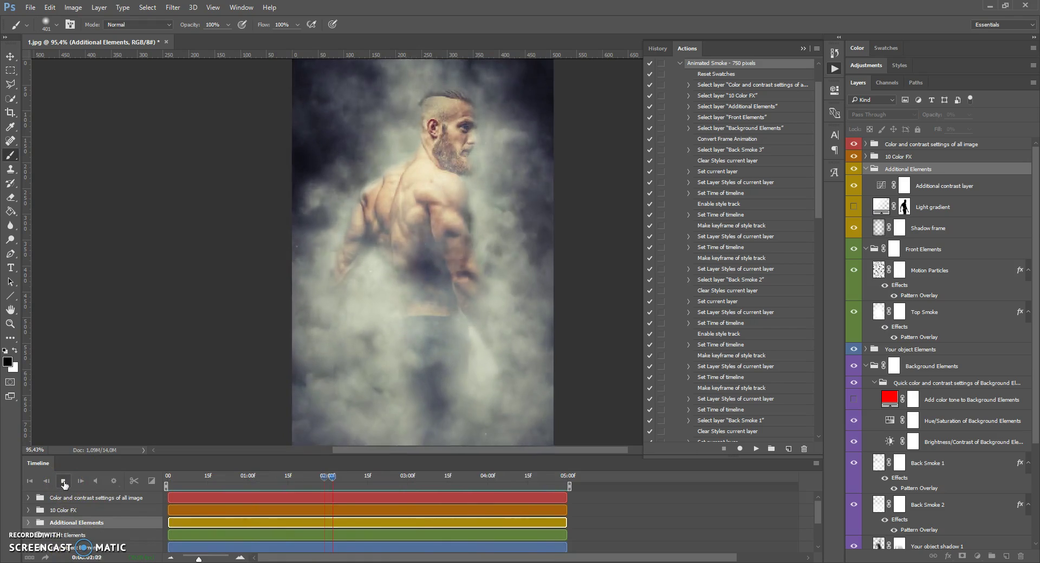
Step: Stop the animation and switch the timeline's Loop Playback option off and back on
click(63, 481)
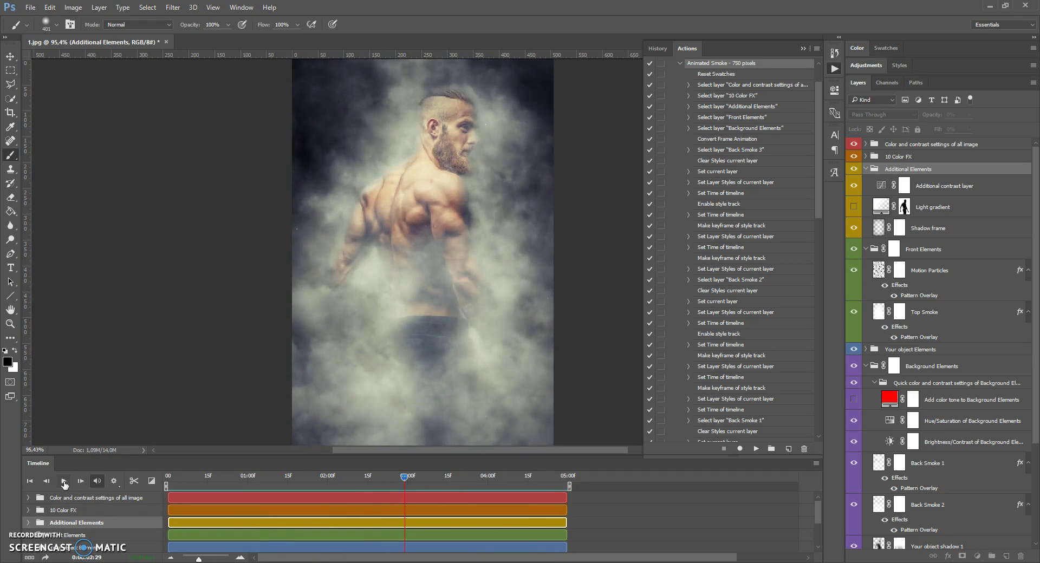
click(803, 48)
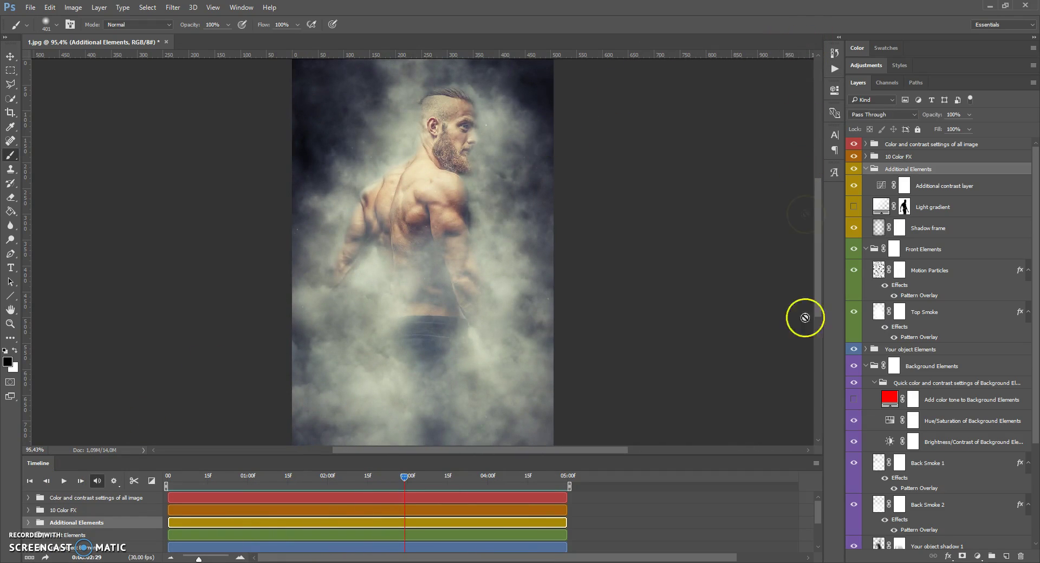
click(816, 463)
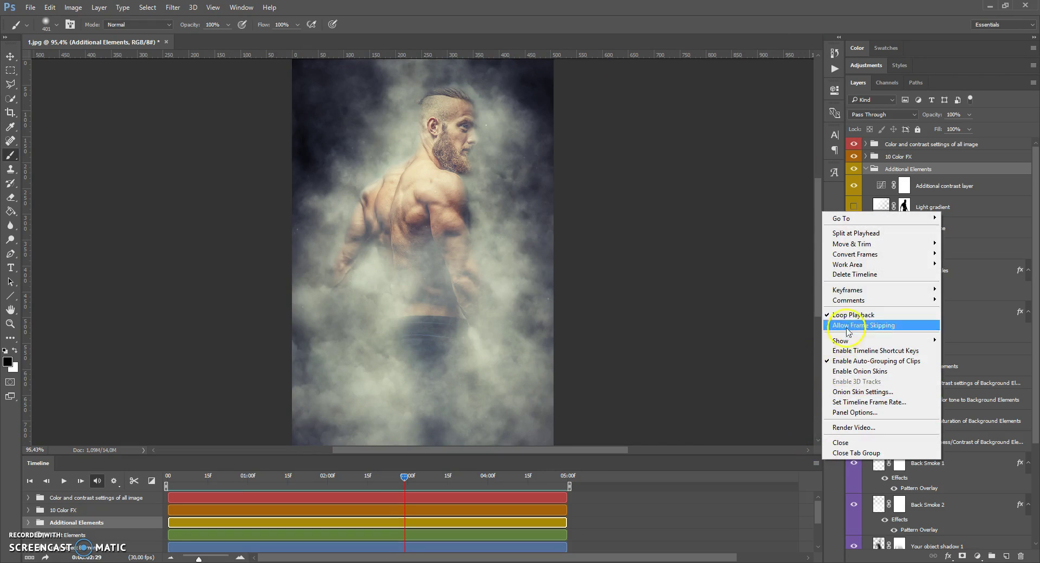
click(850, 319)
click(816, 463)
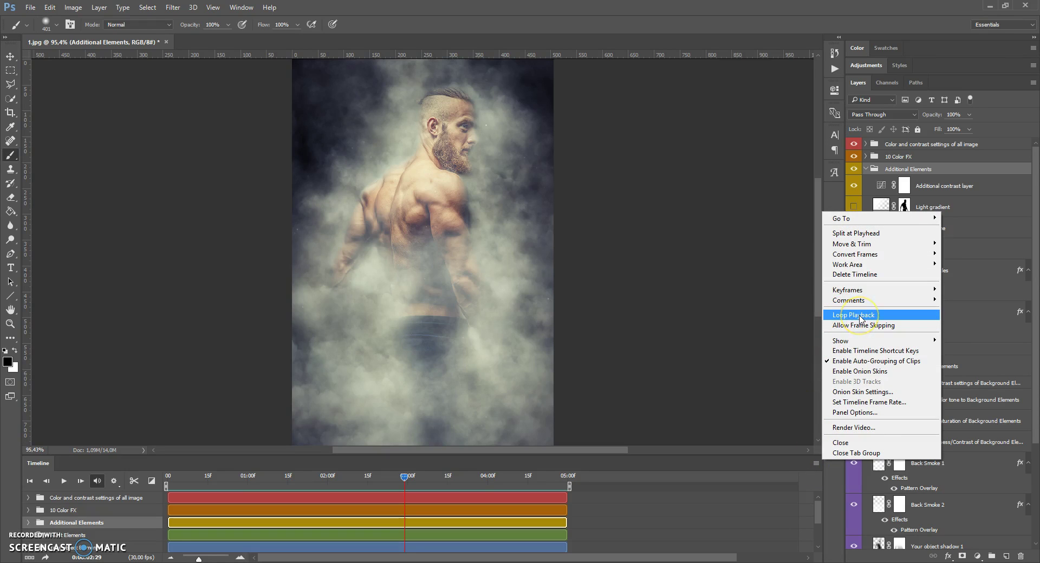
click(862, 319)
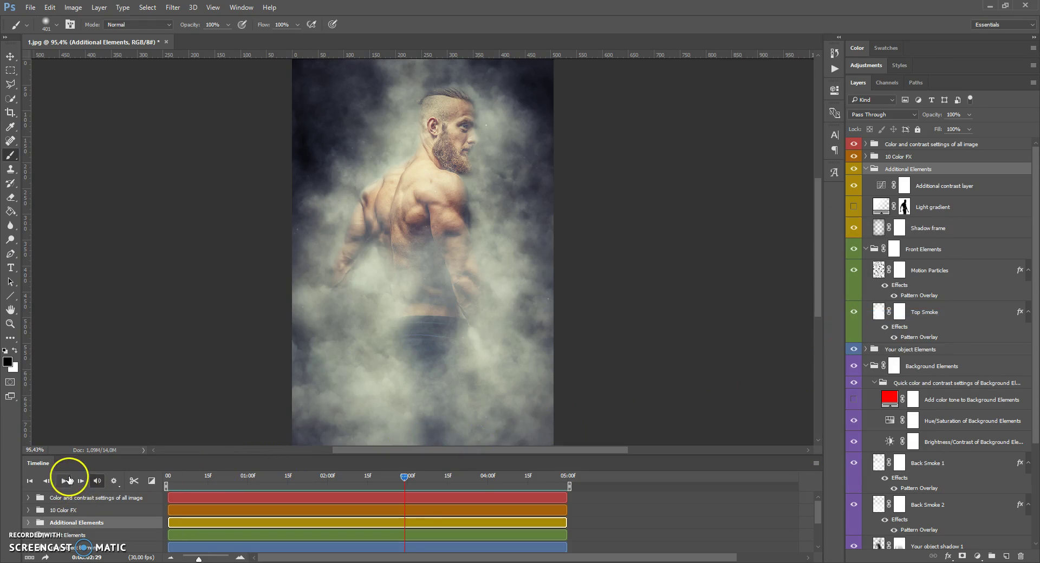
Step: Play the smoke animation again, stop it and return the playhead to the first frame
click(65, 480)
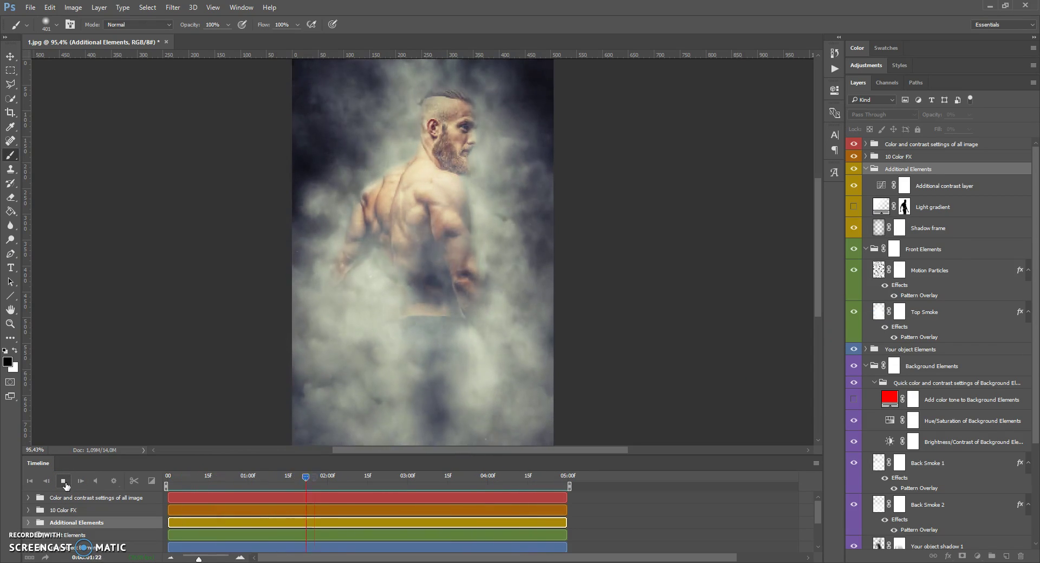
click(66, 481)
drag(330, 478, 154, 478)
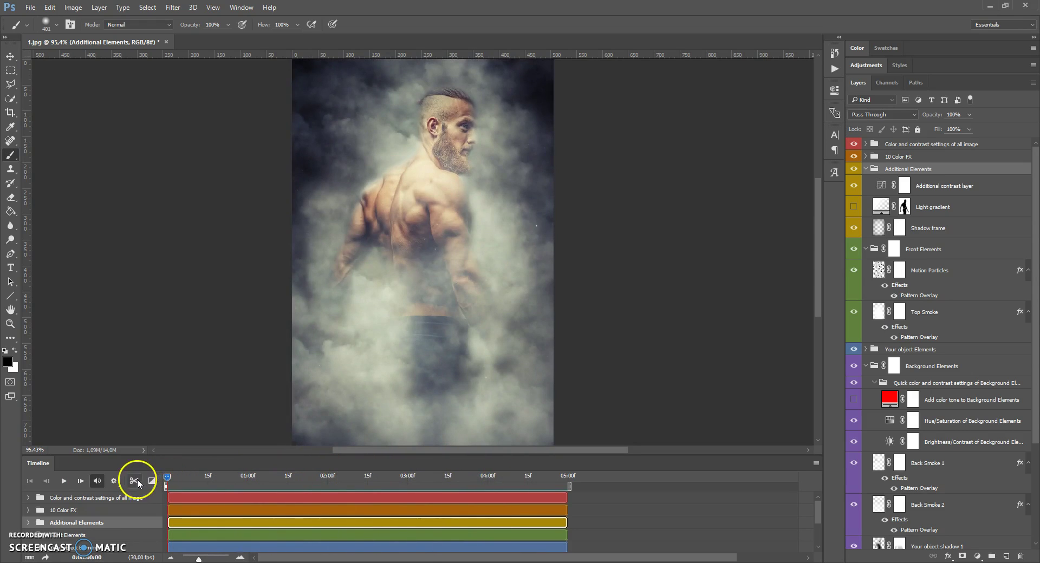
Step: Expand all layer groups at once to view their contents and collapse them all again
scroll(363, 285, down, 2)
scroll(372, 281, up, 1)
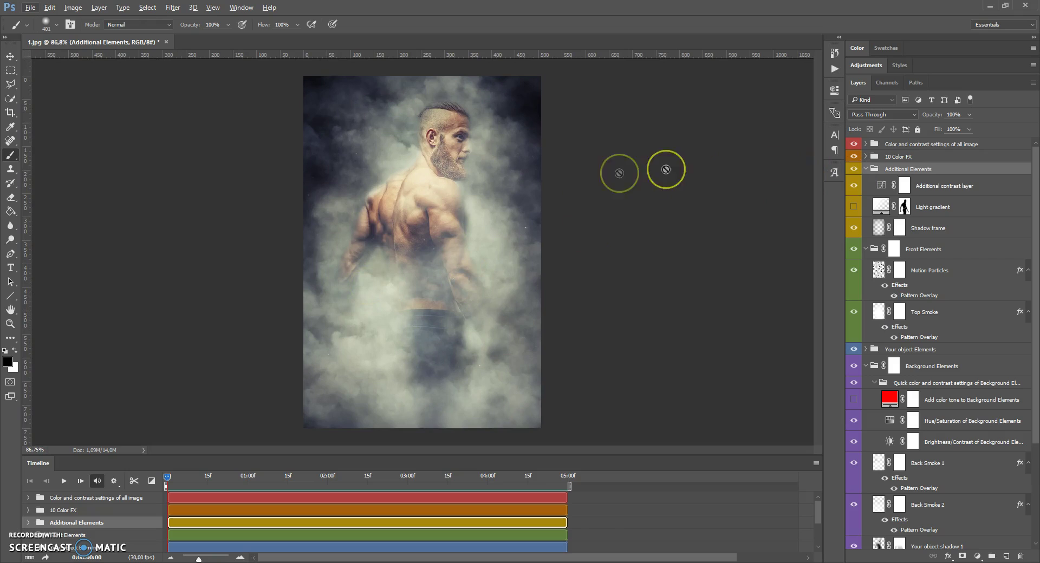
scroll(929, 239, down, 2)
scroll(930, 242, up, 2)
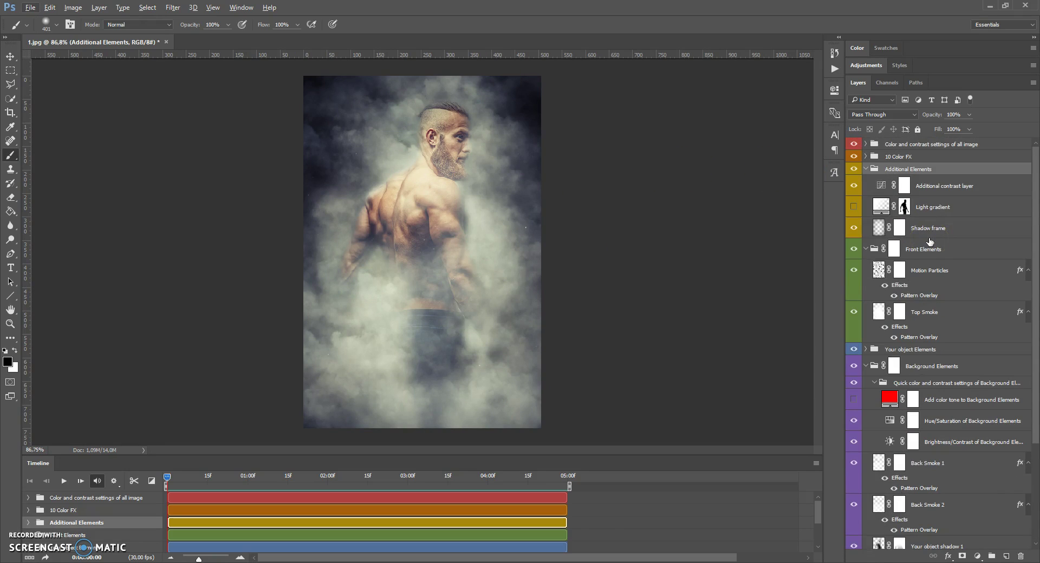
click(928, 230)
ctrl+click(865, 145)
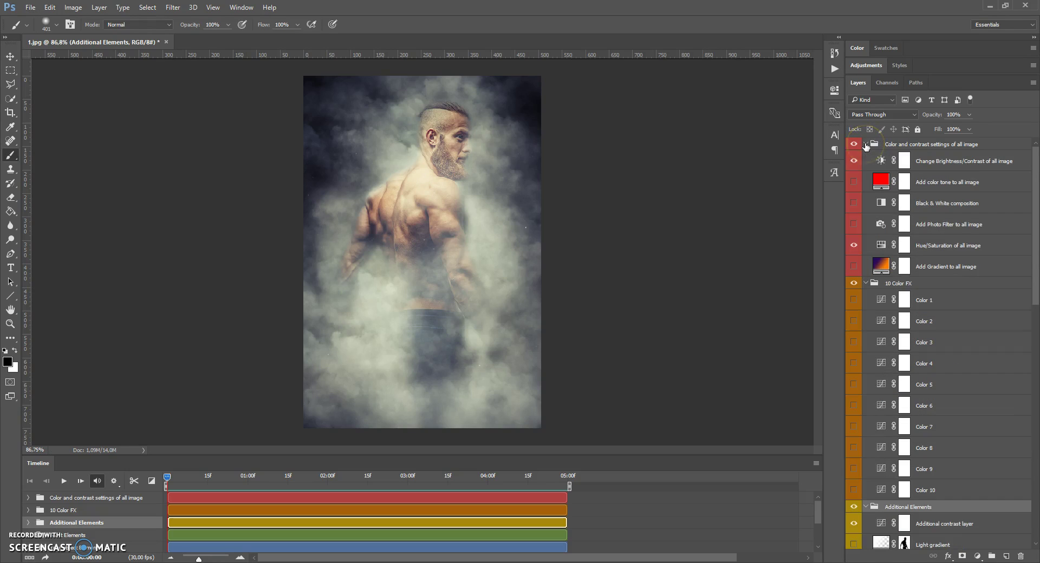
ctrl+click(865, 144)
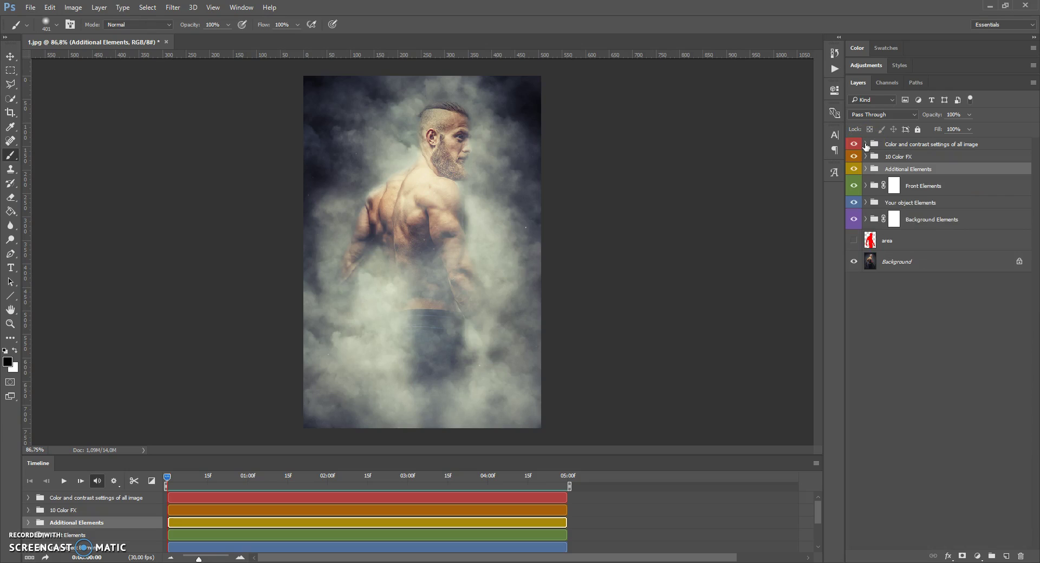
Step: Look inside the Additional Elements, Front Elements and Your object Elements groups one by one
click(866, 170)
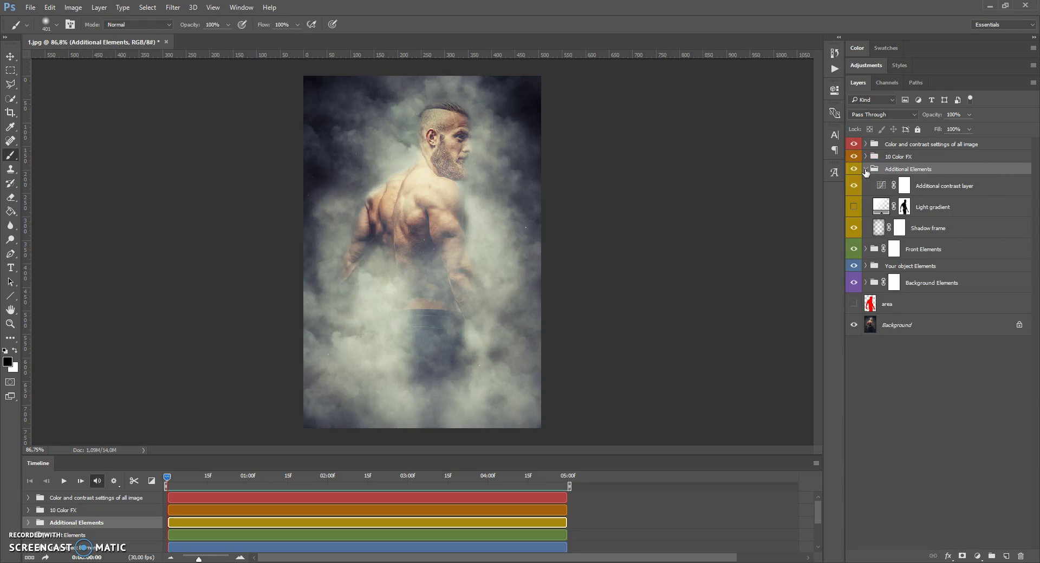
click(865, 170)
click(866, 186)
click(866, 186)
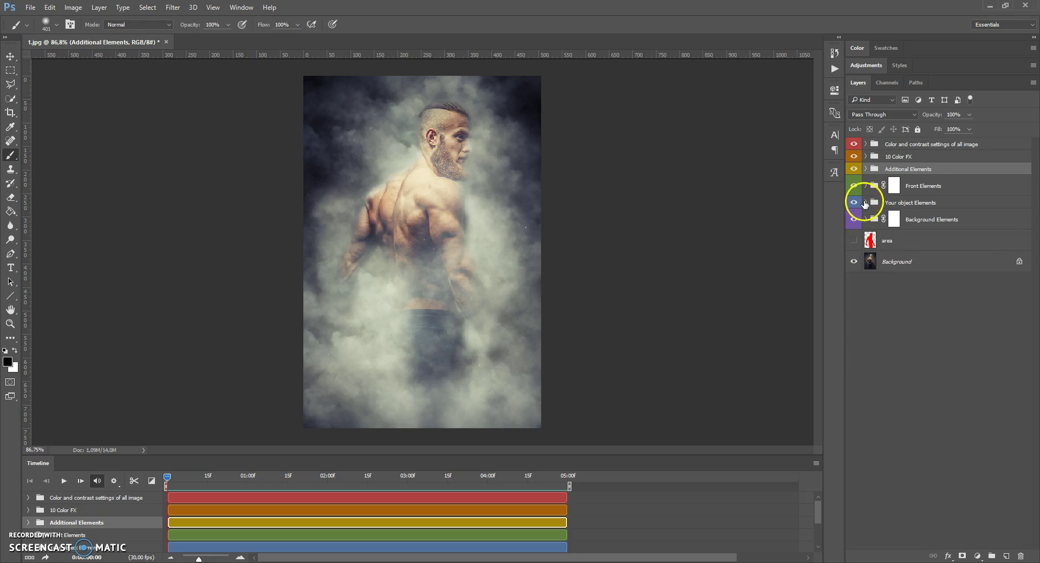
click(865, 203)
click(865, 203)
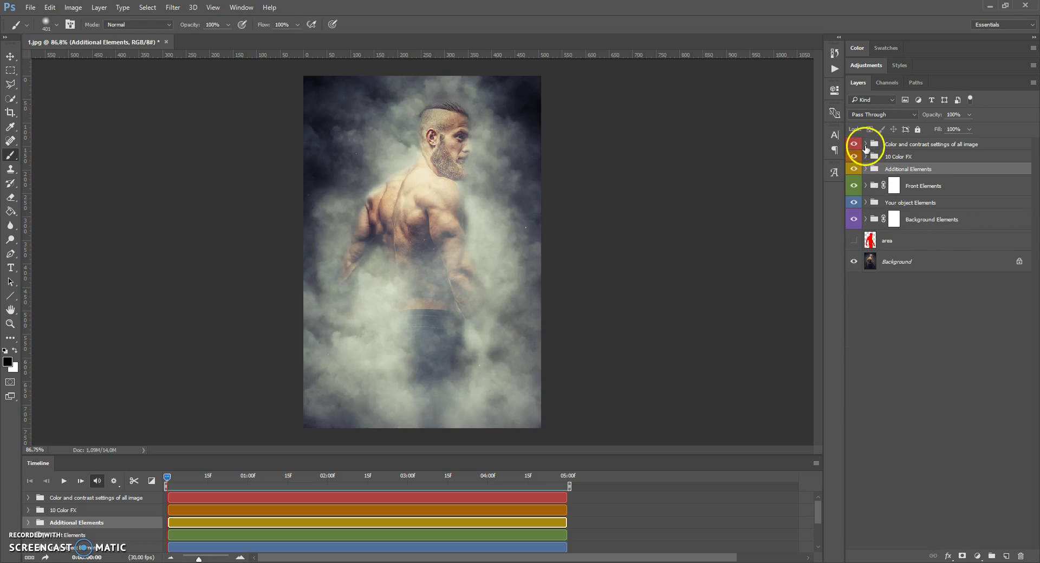
Step: Select and expand the Background Elements group
click(883, 144)
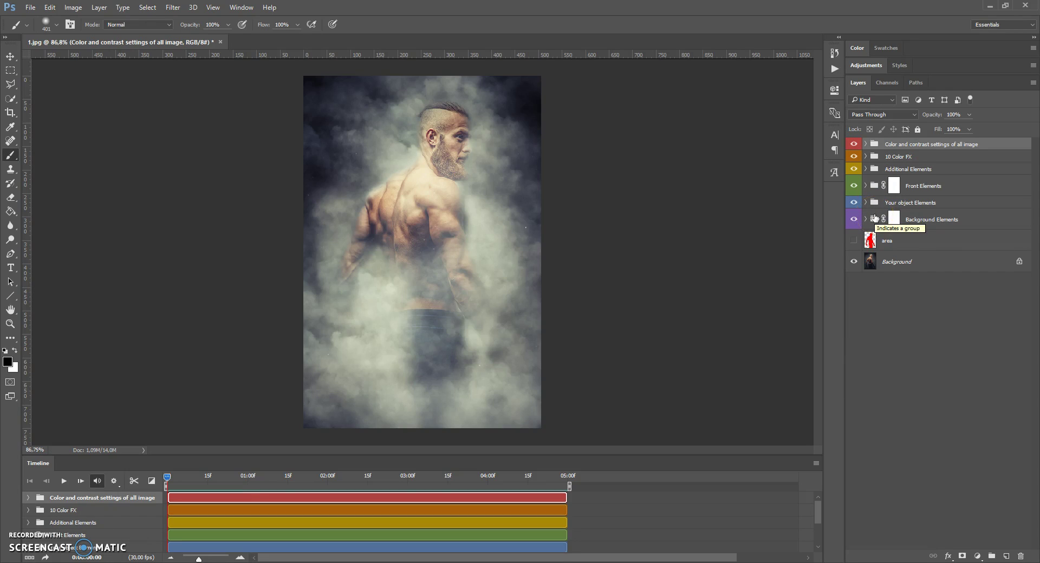
click(874, 220)
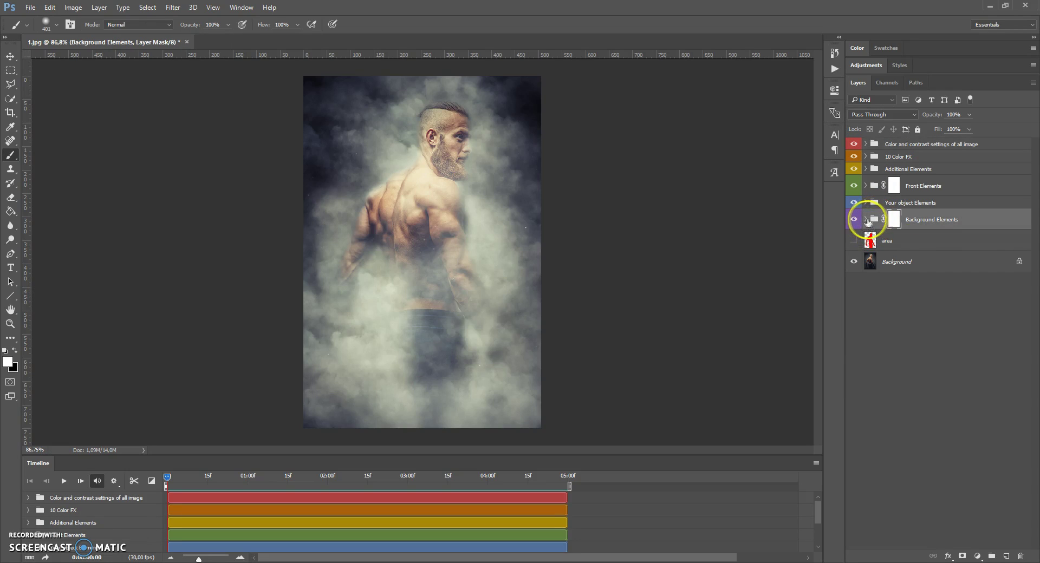
click(866, 219)
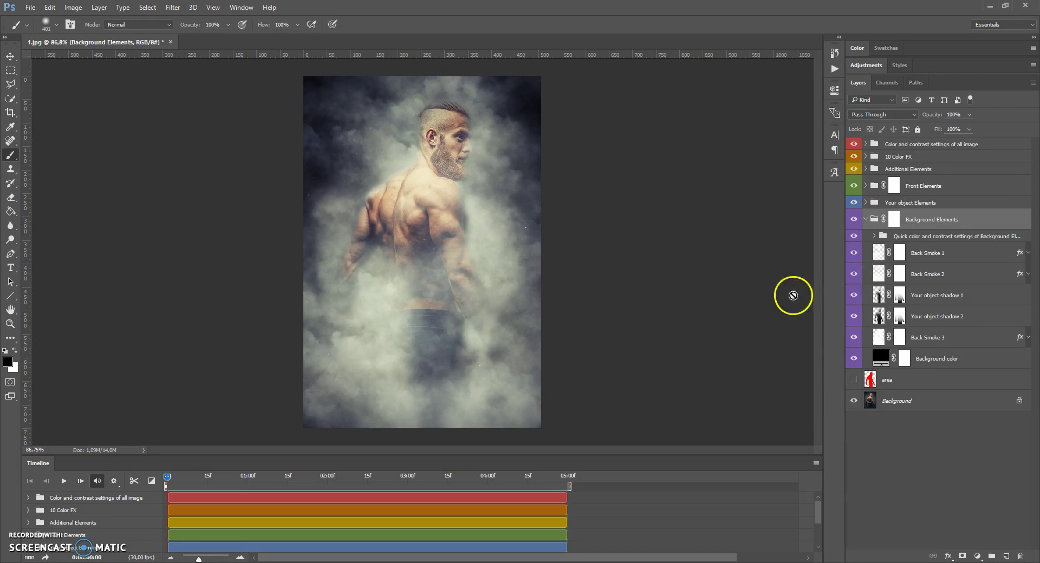
Step: Try out red (ff0000) and other fill colors for the Background color layer
click(880, 357)
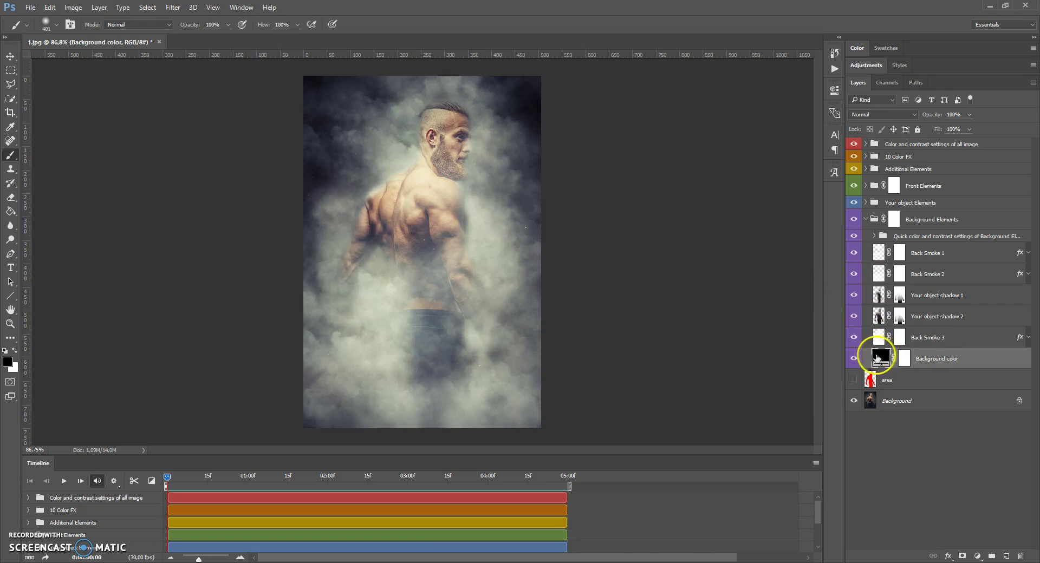
double_click(879, 358)
drag(638, 226, 681, 158)
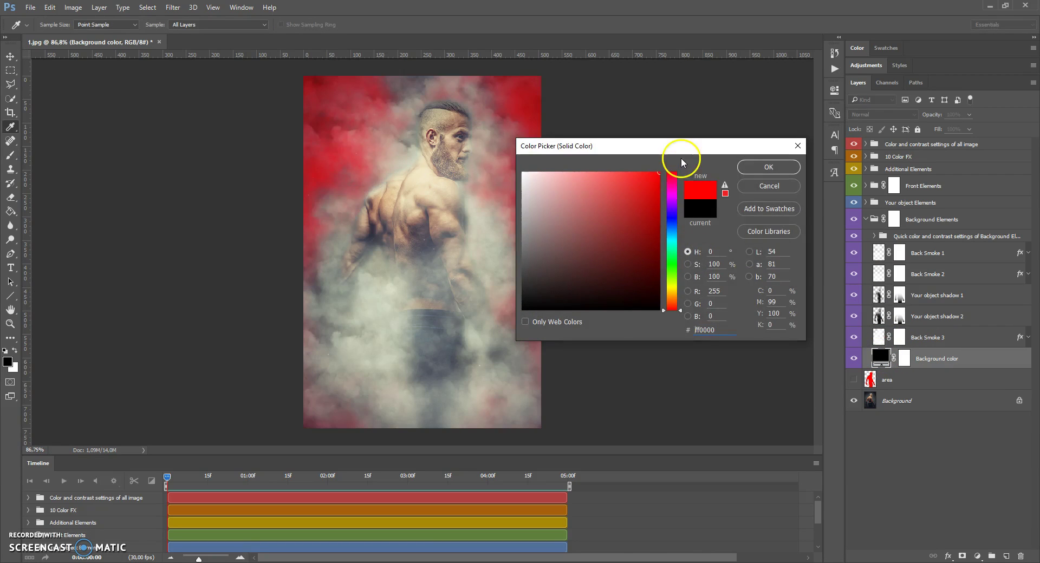
drag(672, 191, 673, 290)
drag(601, 217, 530, 285)
click(769, 166)
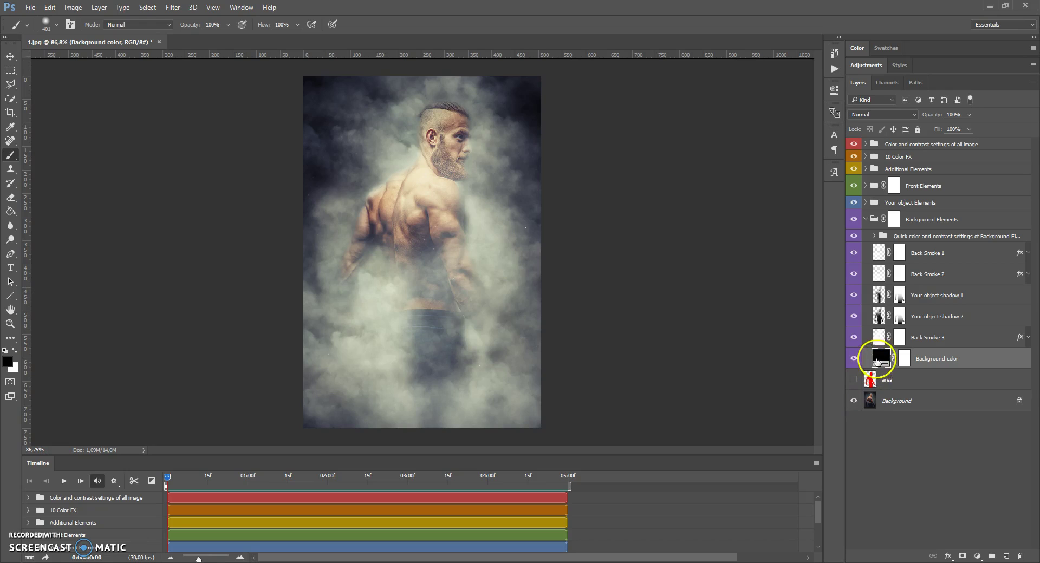
Step: Compare the image with the Background color layer hidden and shown
click(854, 358)
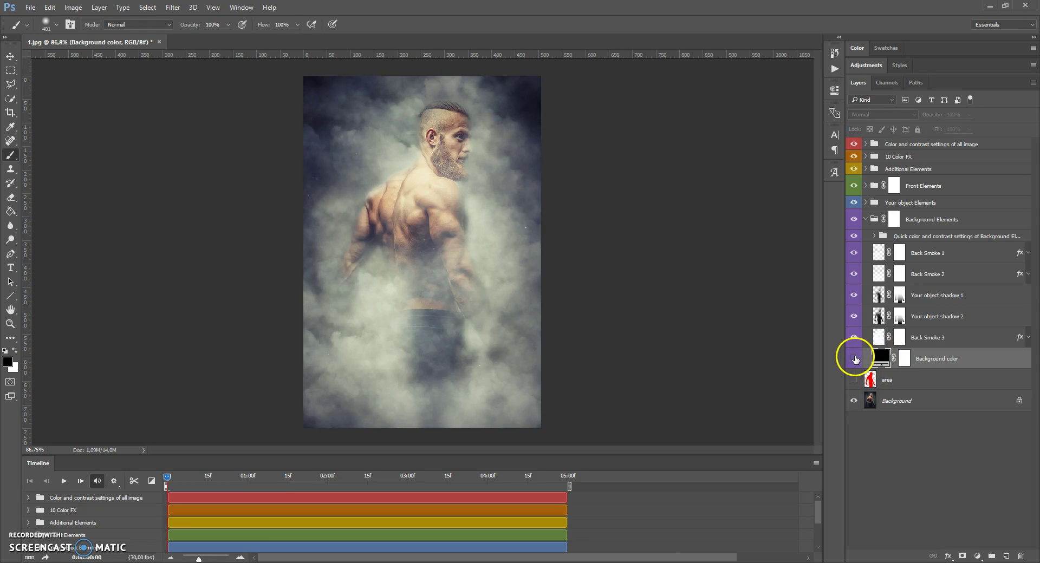
click(855, 359)
click(854, 358)
click(855, 359)
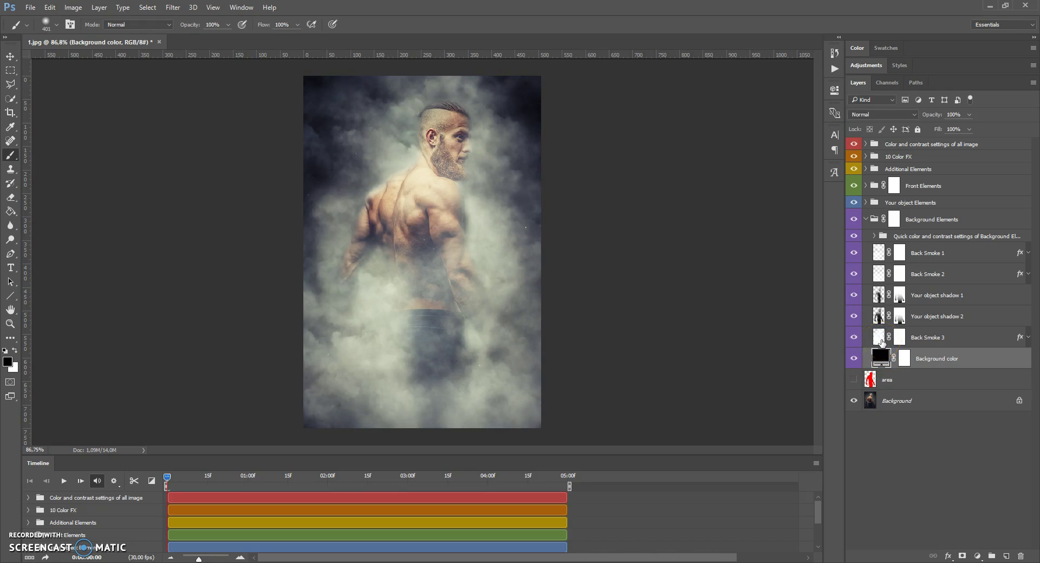
Step: Try the fill and opacity controls of the Back Smoke 3 layer and review its layer style options
click(881, 343)
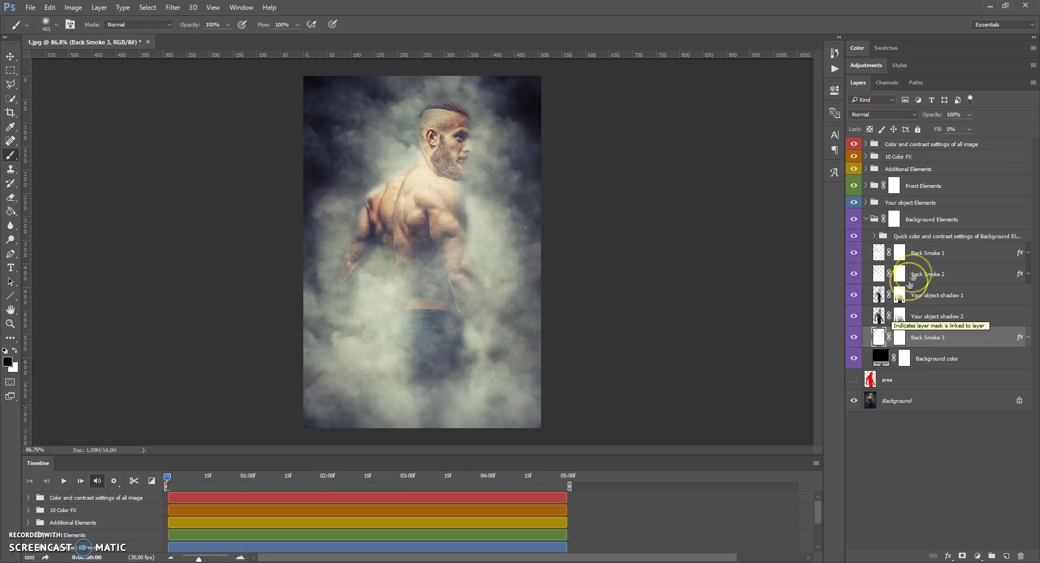
click(968, 129)
mouse_move(968, 129)
mouse_down()
mouse_move(942, 129)
mouse_move(983, 126)
mouse_move(912, 128)
mouse_move(986, 126)
mouse_up()
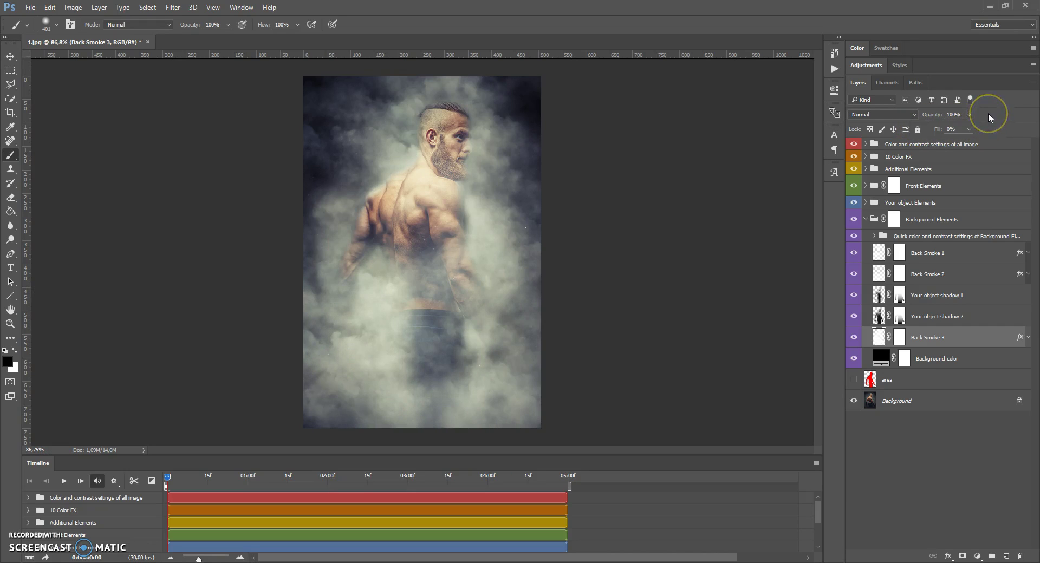
click(990, 136)
click(938, 343)
double_click(960, 340)
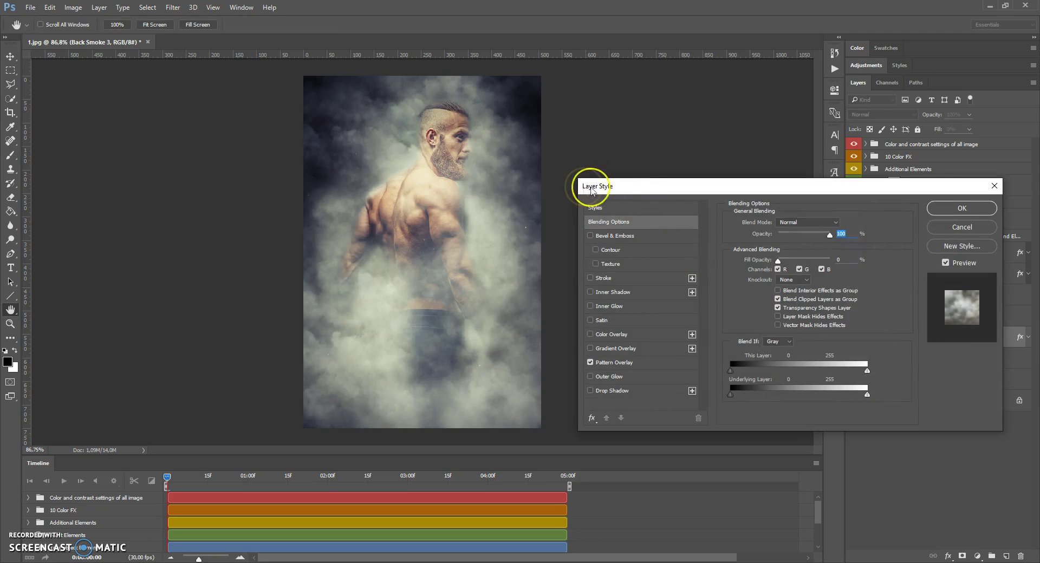
click(946, 228)
click(970, 115)
drag(966, 127, 990, 117)
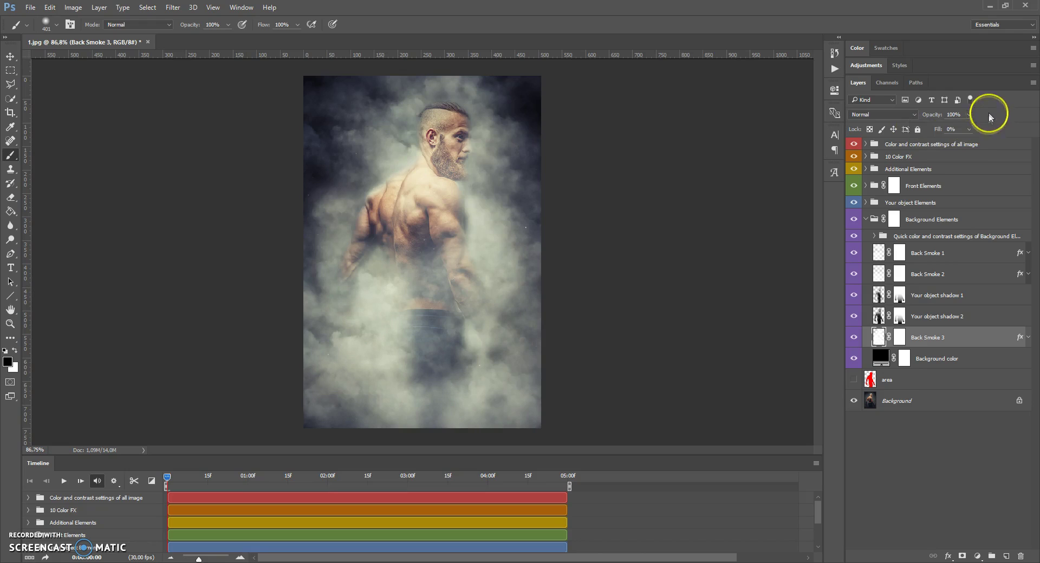
Step: Compare the image with the Your object shadow 1 and Your object shadow 2 layers hidden and shown
click(878, 316)
click(880, 297)
click(876, 316)
click(876, 296)
click(874, 315)
click(855, 296)
click(854, 316)
click(854, 315)
click(855, 296)
click(855, 297)
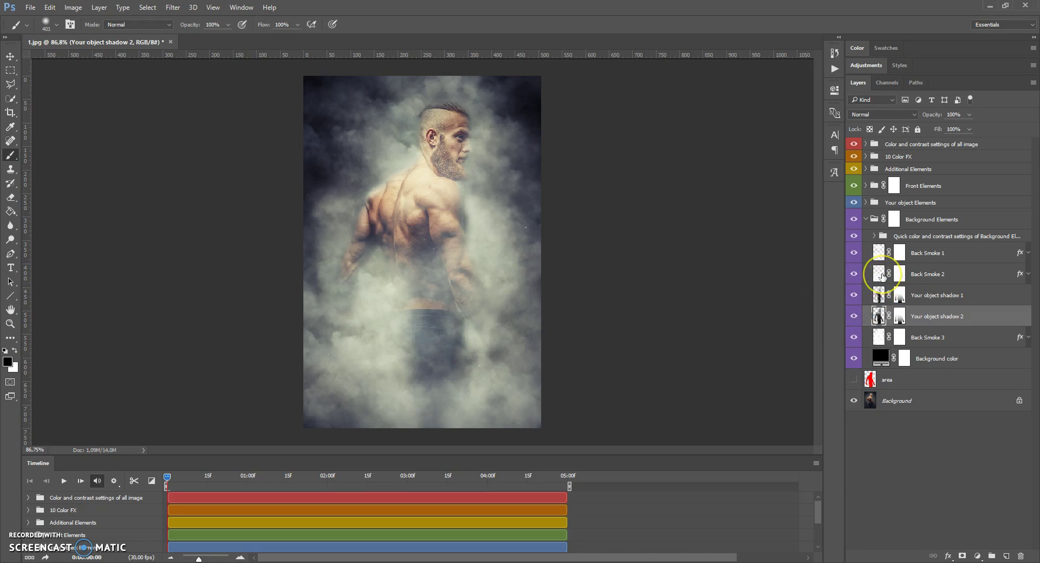
Step: Widen the layer list and expand the quick color and contrast settings group of the Background Elements
click(882, 275)
click(881, 255)
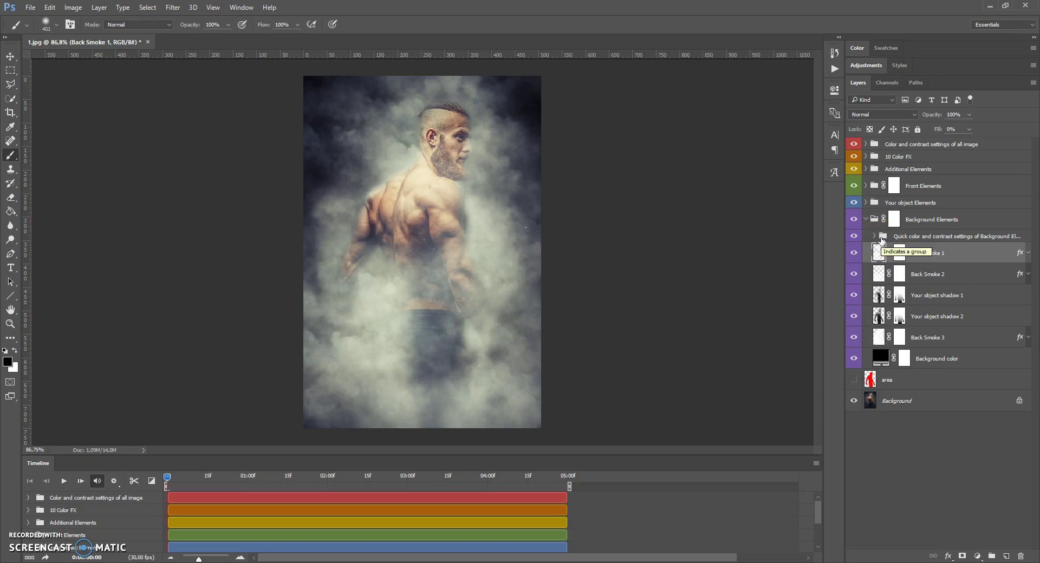
click(879, 253)
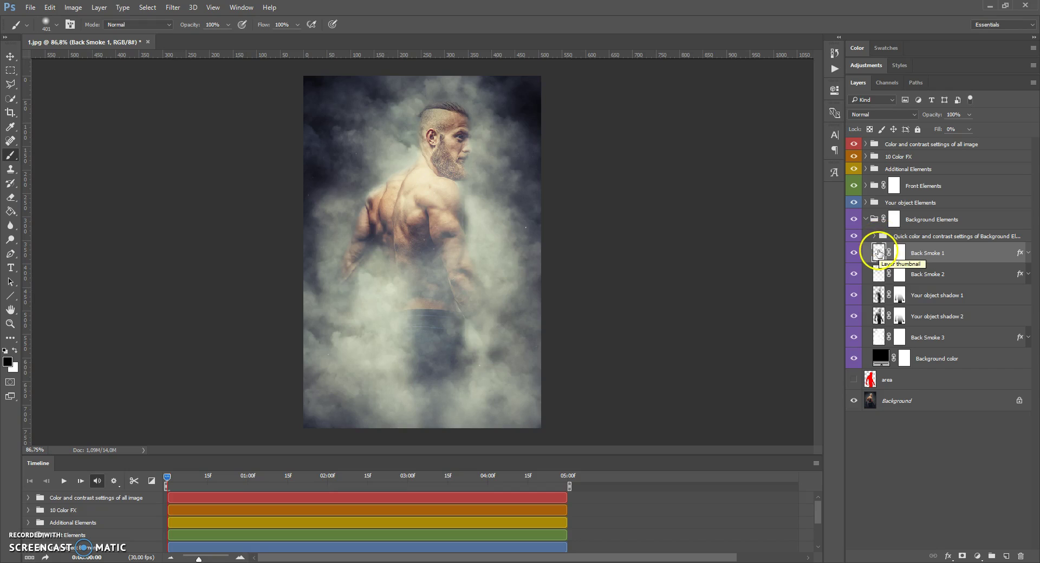
click(879, 238)
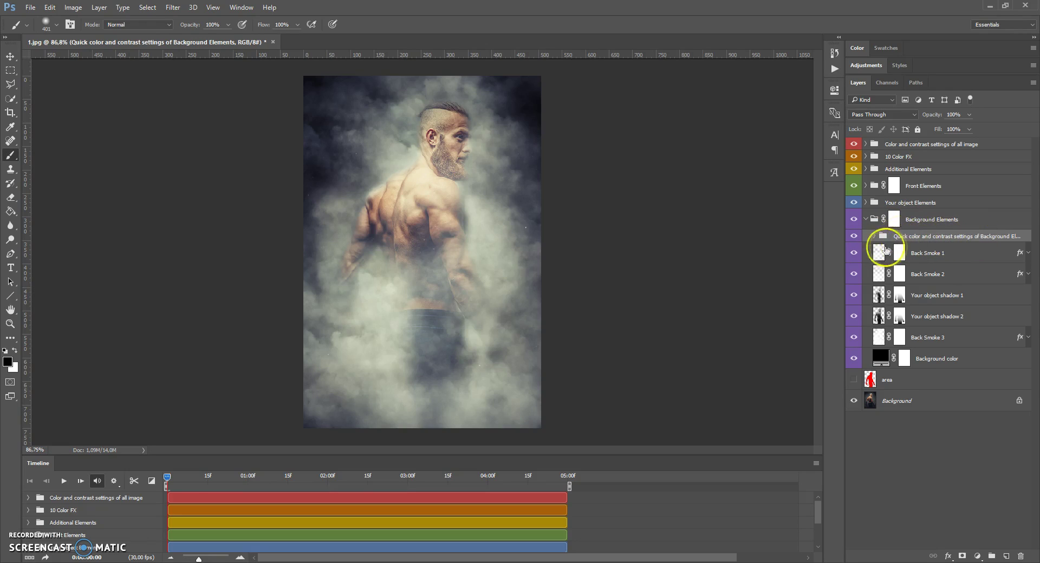
drag(844, 251, 822, 251)
click(845, 236)
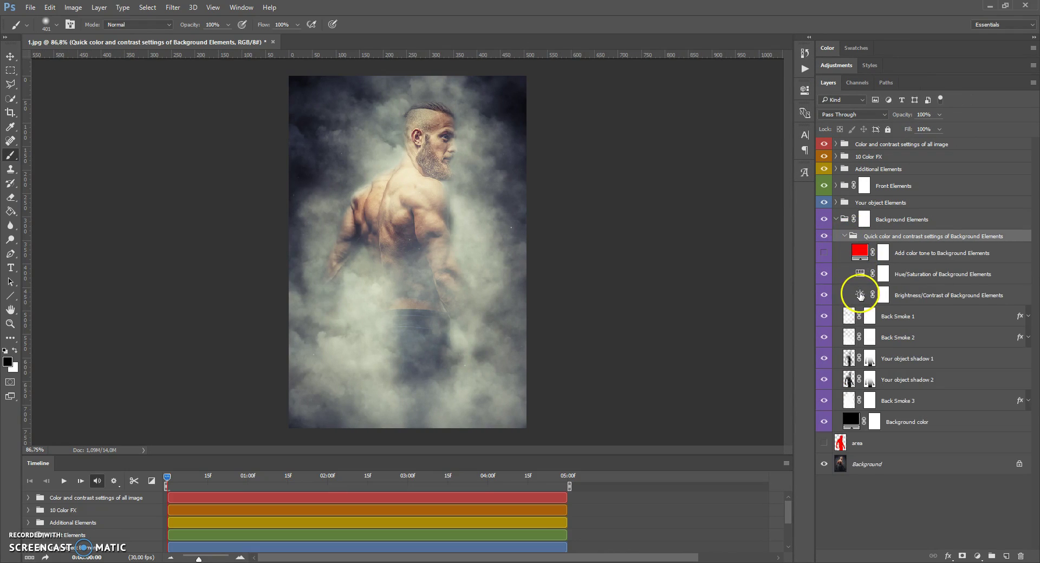
Step: Try a different brightness on the Brightness/Contrast of Background Elements layer and reset it to 0
double_click(860, 295)
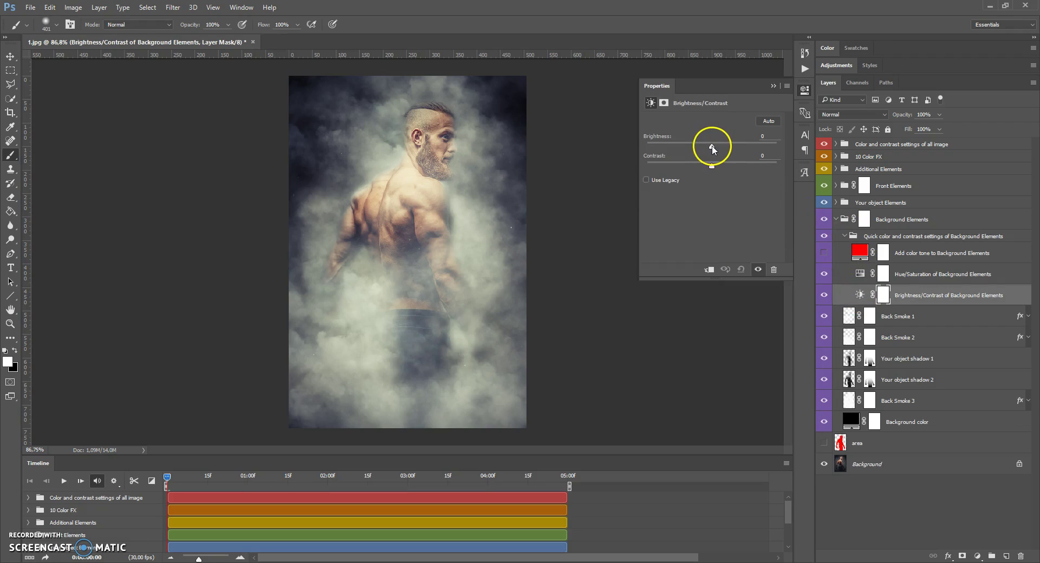
mouse_move(713, 148)
mouse_down()
mouse_move(687, 147)
mouse_move(744, 148)
mouse_move(686, 149)
mouse_move(722, 147)
mouse_move(710, 147)
mouse_up()
click(764, 136)
text(0)
click(772, 86)
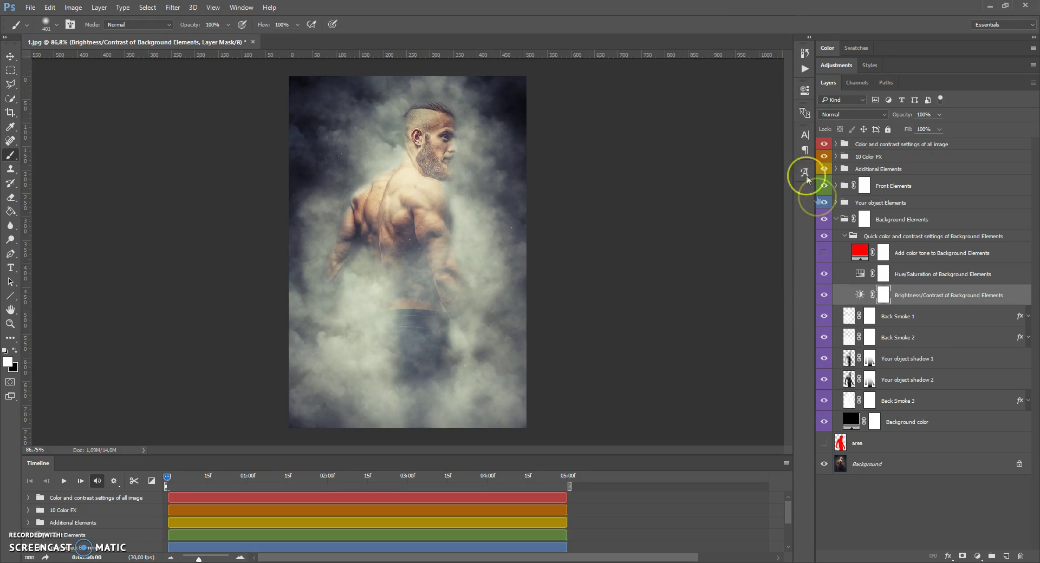
Step: Try different saturation levels on the Hue/Saturation of Background Elements layer
click(844, 270)
drag(712, 179, 682, 184)
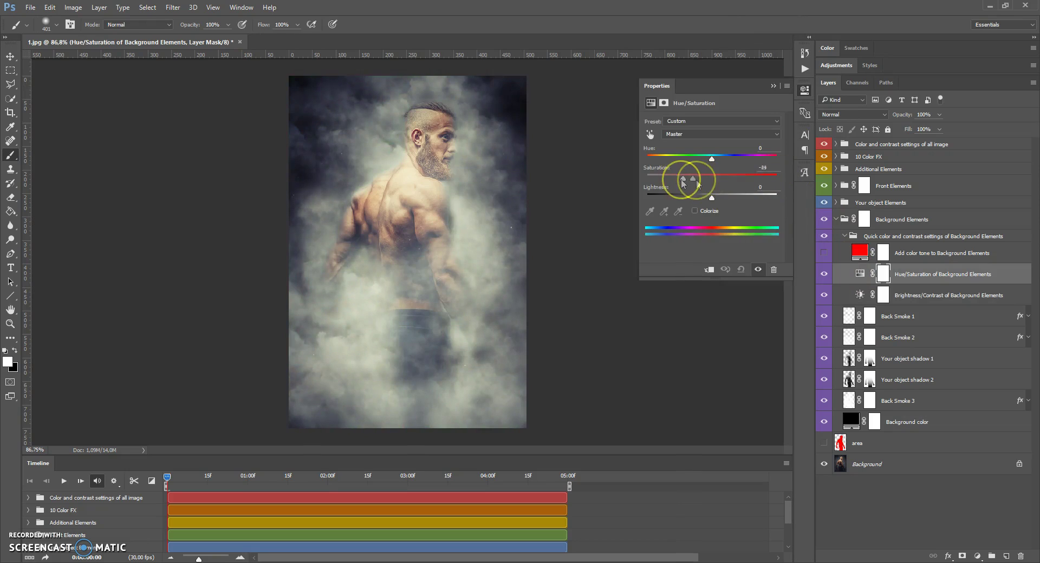
drag(750, 181, 704, 180)
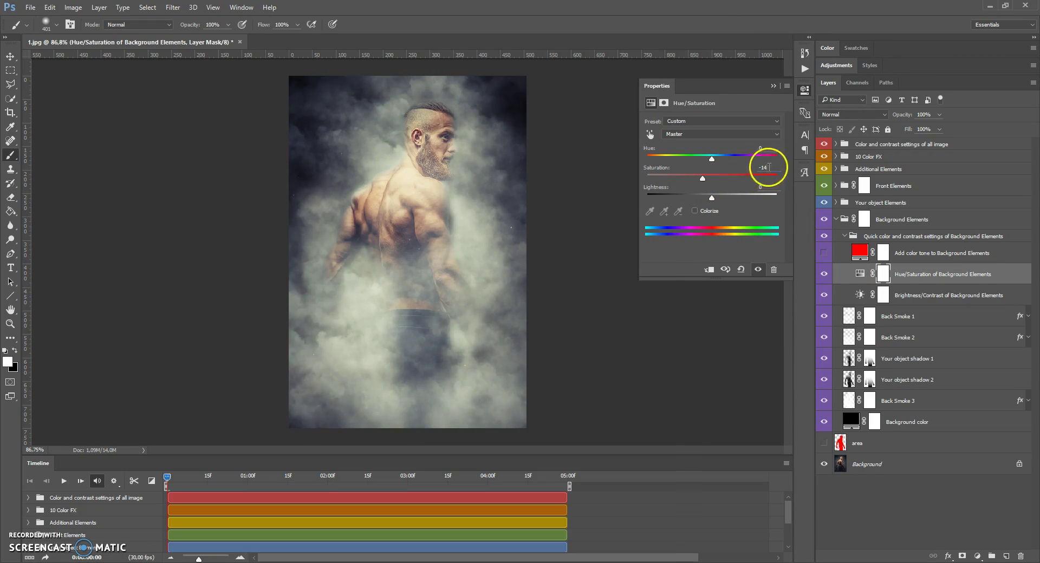
click(769, 91)
Step: Show the Add color tone to Background Elements layer, try other tone colors, cancel them, and collapse the quick settings group
mouse_move(848, 257)
mouse_down()
mouse_move(851, 269)
mouse_move(859, 259)
mouse_up()
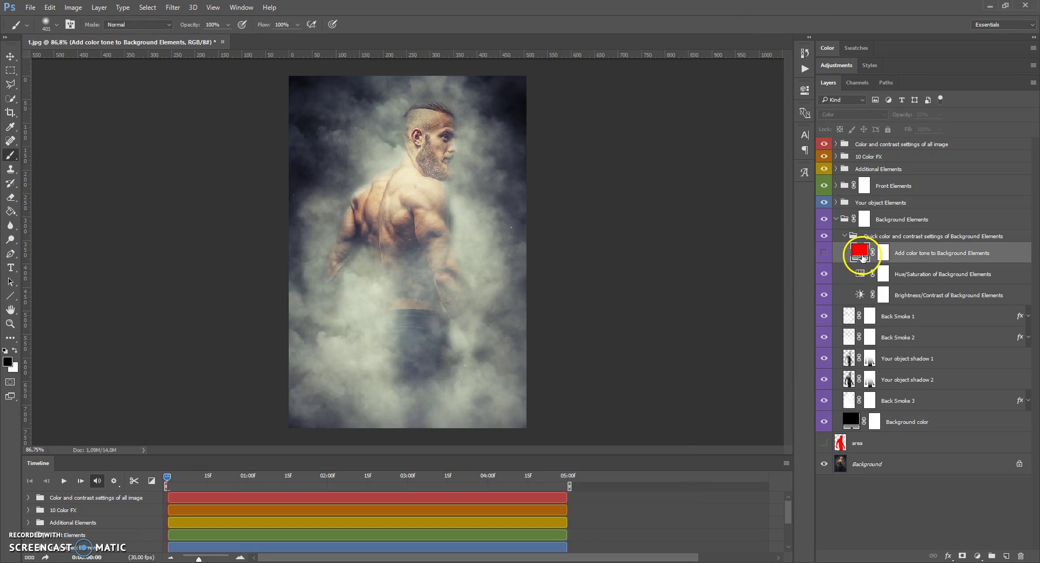
click(824, 254)
double_click(856, 254)
drag(673, 213, 674, 317)
drag(671, 254, 670, 181)
click(766, 186)
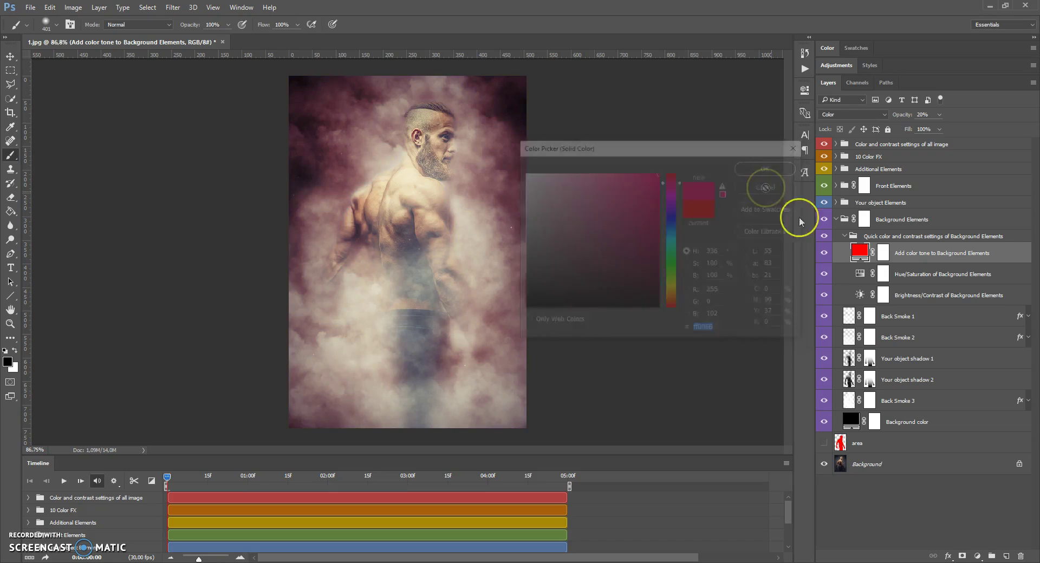
click(844, 237)
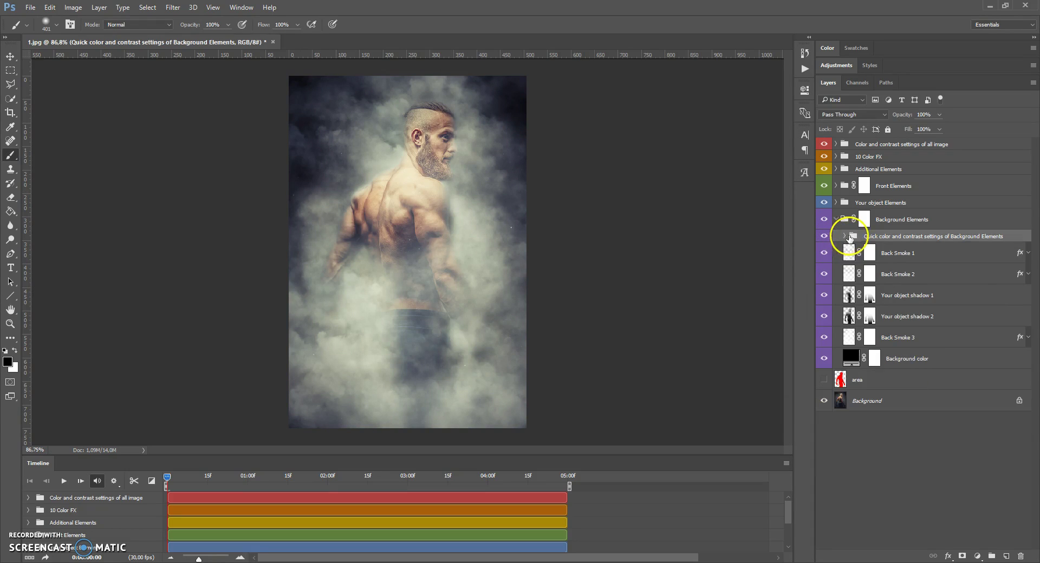
Step: Compare the image with the back smoke layers hidden and shown, and go through the masks of Back Smoke 1, 2 and 3
click(869, 339)
click(823, 339)
click(824, 274)
click(824, 275)
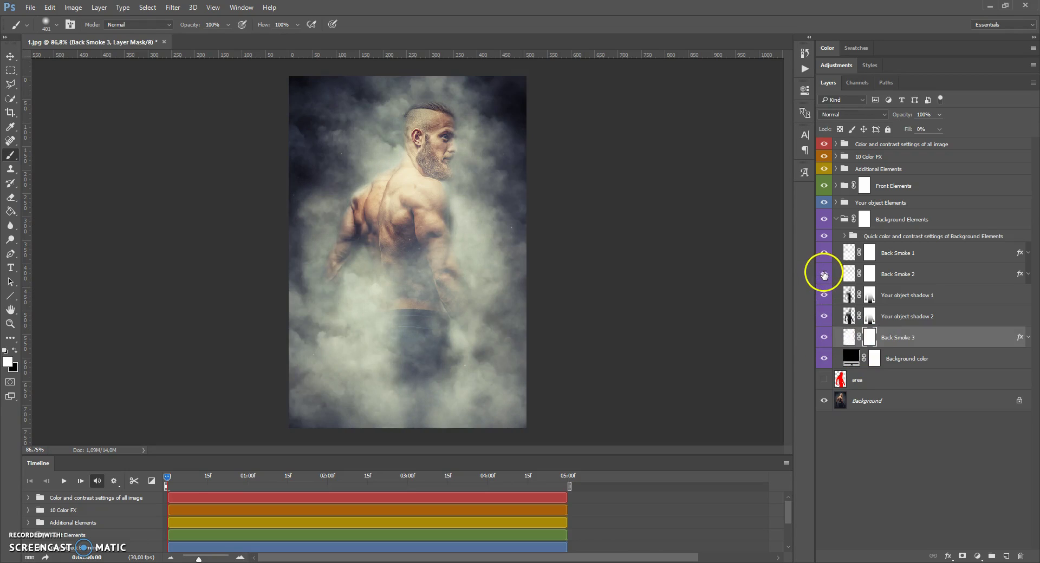
click(871, 275)
click(870, 255)
click(871, 275)
Step: Try hiding the Back Smoke 3 smoke by painting its mask black with a 180 px brush, and paint the mask back to white
click(870, 336)
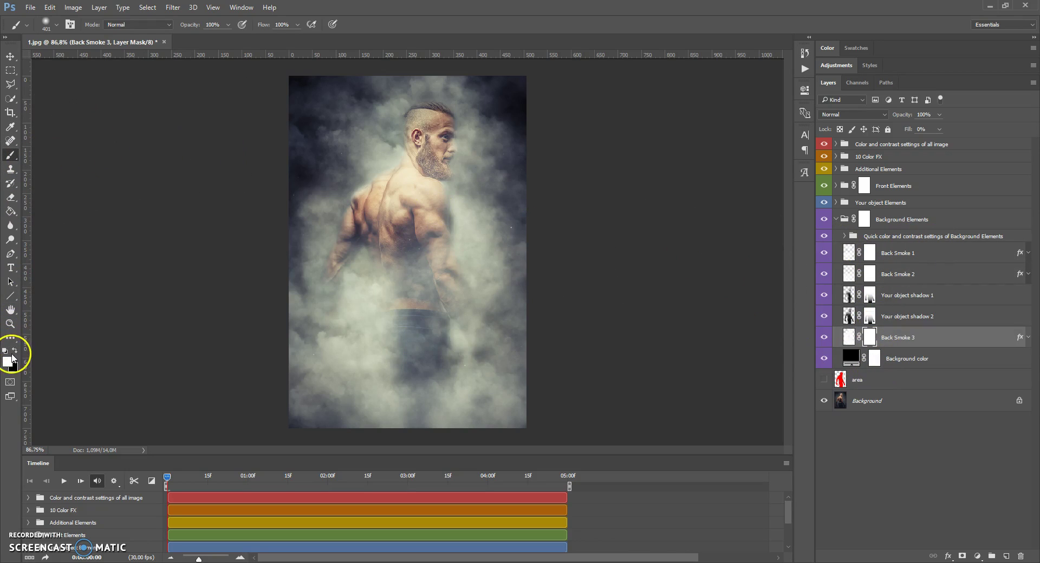
right_click(421, 237)
drag(539, 260, 507, 265)
mouse_move(465, 169)
mouse_down()
mouse_move(469, 231)
mouse_move(450, 174)
mouse_move(458, 252)
mouse_move(474, 191)
mouse_move(472, 280)
mouse_move(491, 218)
mouse_move(459, 227)
mouse_up()
right_click(472, 232)
drag(572, 260, 574, 260)
drag(471, 154, 474, 101)
mouse_move(372, 151)
mouse_down()
mouse_move(309, 185)
mouse_move(335, 196)
mouse_up()
mouse_move(441, 171)
mouse_down()
mouse_move(374, 255)
mouse_move(448, 90)
mouse_move(504, 169)
mouse_move(256, 340)
mouse_up()
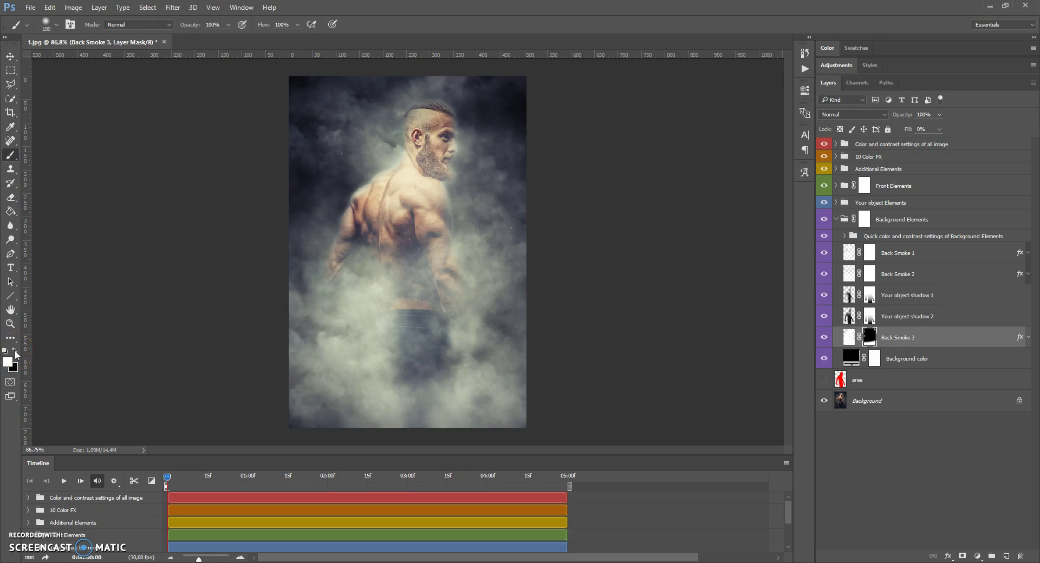
mouse_move(515, 234)
mouse_down()
mouse_move(358, 289)
mouse_move(307, 276)
mouse_move(321, 223)
mouse_move(540, 169)
mouse_move(589, 120)
mouse_move(267, 84)
mouse_move(612, 95)
mouse_move(515, 160)
mouse_move(337, 240)
mouse_move(670, 298)
mouse_move(369, 360)
mouse_move(309, 341)
mouse_move(497, 376)
mouse_move(407, 266)
mouse_move(345, 217)
mouse_move(275, 292)
mouse_move(400, 305)
mouse_move(537, 243)
mouse_move(498, 198)
mouse_up()
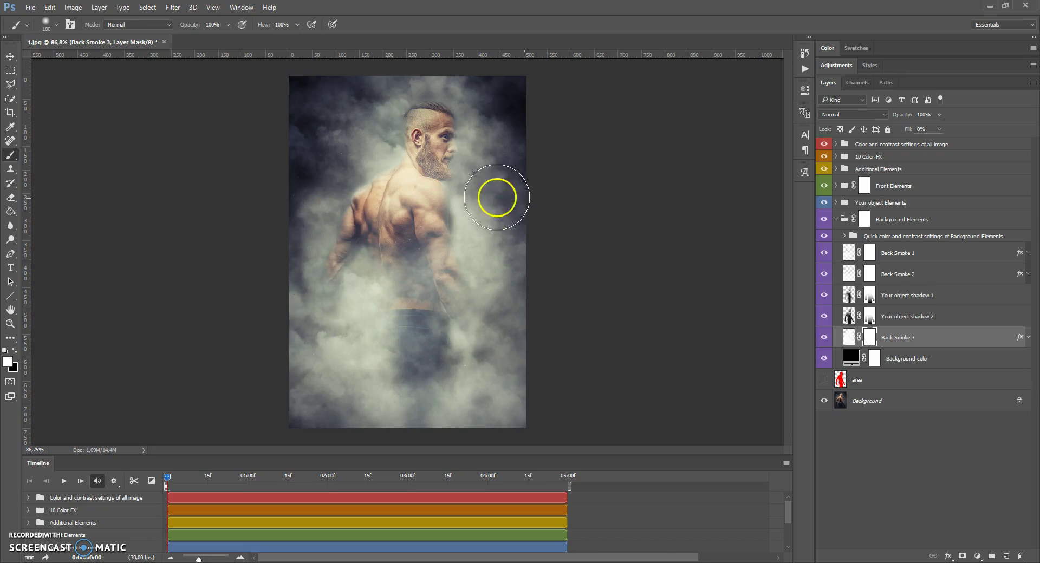
Step: Select the layer masks of Back Smoke 2 and Back Smoke 1, and collapse the Background Elements group
click(871, 275)
click(871, 258)
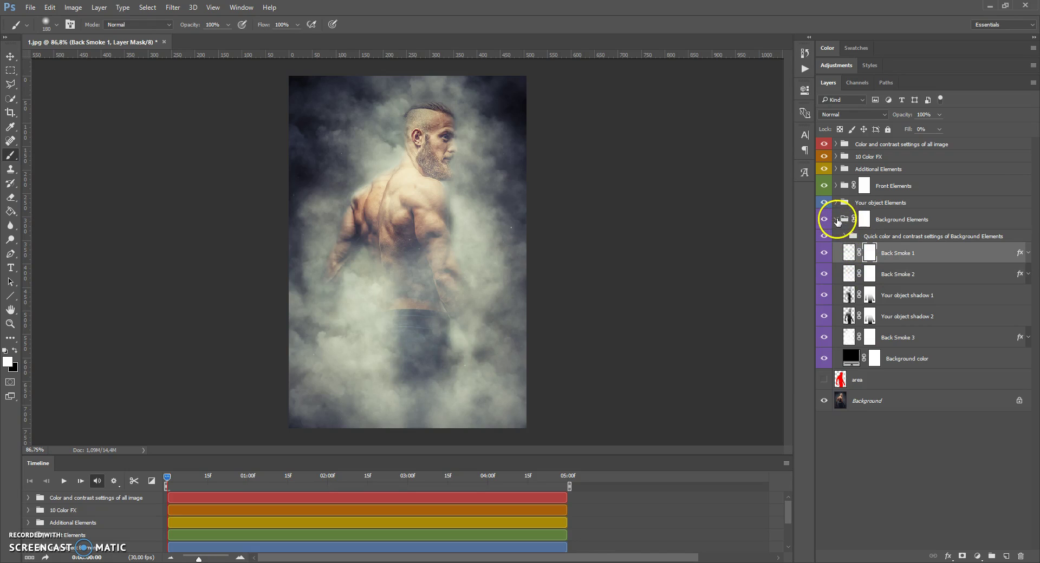
click(837, 220)
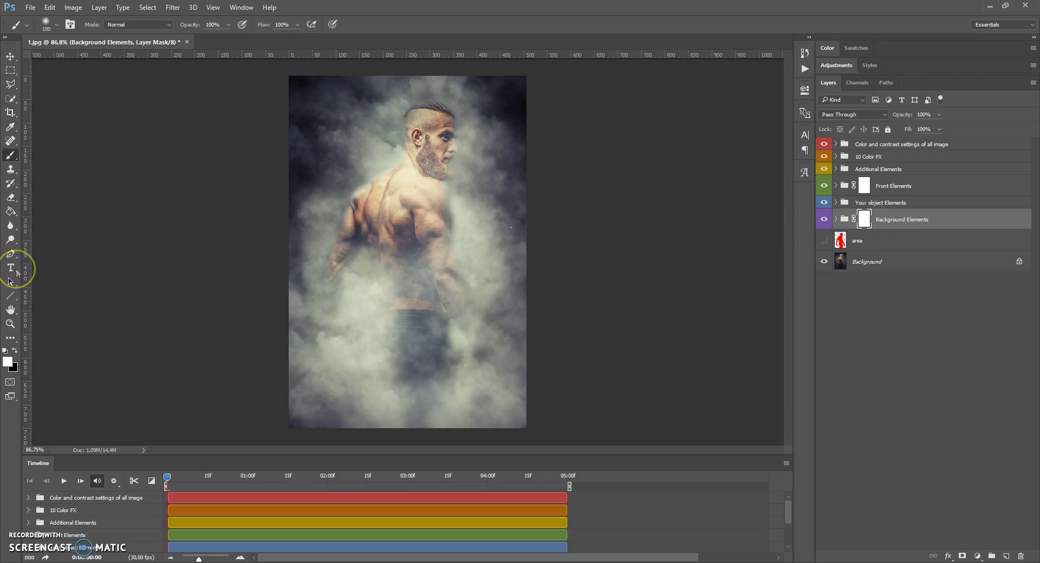
Step: Try painting black over the upper part of the Background Elements group mask with a 369 px brush, and restore it with white
right_click(382, 176)
drag(490, 203, 495, 203)
mouse_move(431, 124)
mouse_down()
mouse_move(351, 150)
mouse_move(464, 174)
mouse_move(436, 162)
mouse_move(287, 172)
mouse_move(448, 172)
mouse_move(457, 157)
mouse_move(330, 141)
mouse_move(412, 138)
mouse_move(416, 166)
mouse_up()
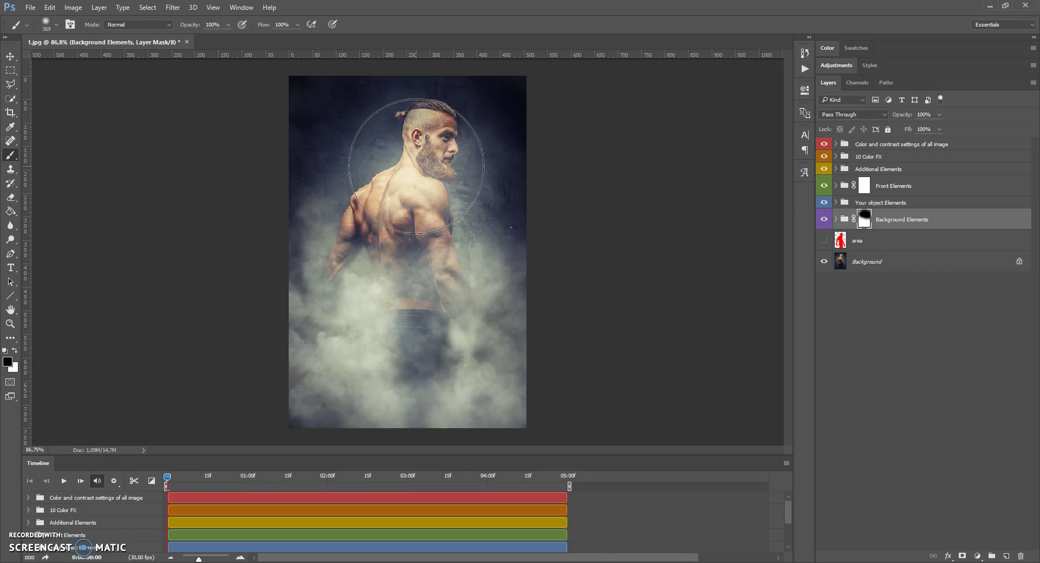
mouse_move(416, 166)
mouse_down()
mouse_move(457, 179)
mouse_move(427, 210)
mouse_move(441, 212)
mouse_move(310, 204)
mouse_move(503, 205)
mouse_move(298, 131)
mouse_move(435, 110)
mouse_move(488, 163)
mouse_up()
mouse_move(490, 304)
mouse_down()
mouse_move(520, 288)
mouse_move(304, 157)
mouse_move(352, 116)
mouse_move(244, 187)
mouse_up()
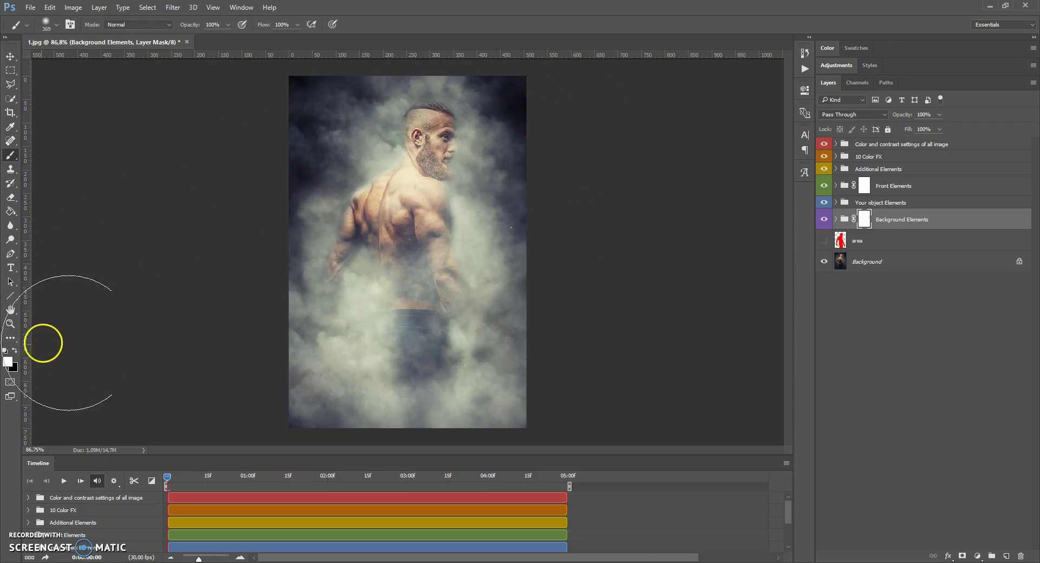
Step: Mask out the smoke in the lower half of the Background Elements group, preview the animation, and restore the mask to white
mouse_move(522, 371)
mouse_down()
mouse_move(346, 388)
mouse_move(304, 365)
mouse_move(346, 321)
mouse_move(479, 279)
mouse_move(416, 379)
mouse_up()
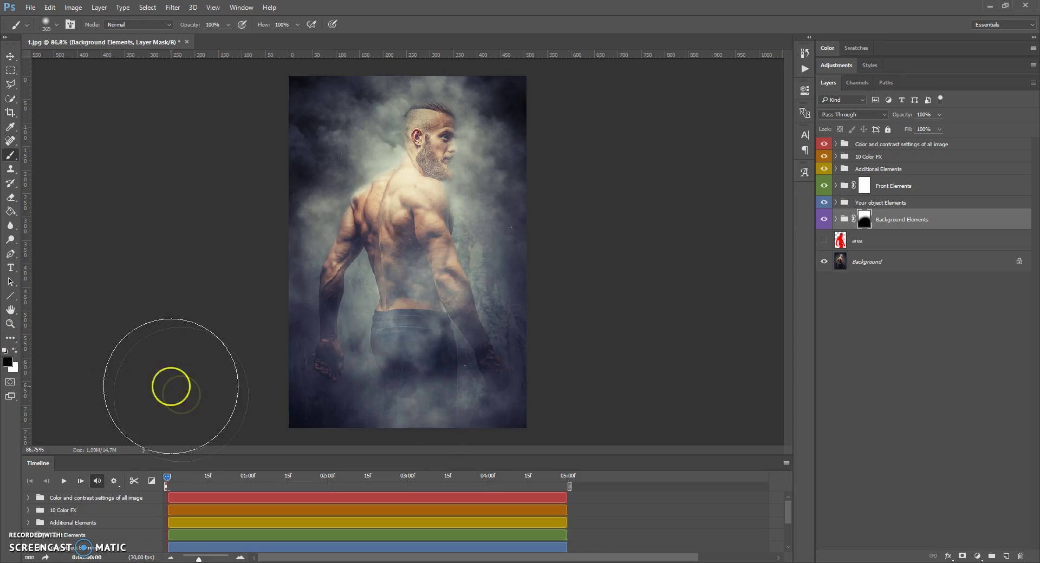
key(space)
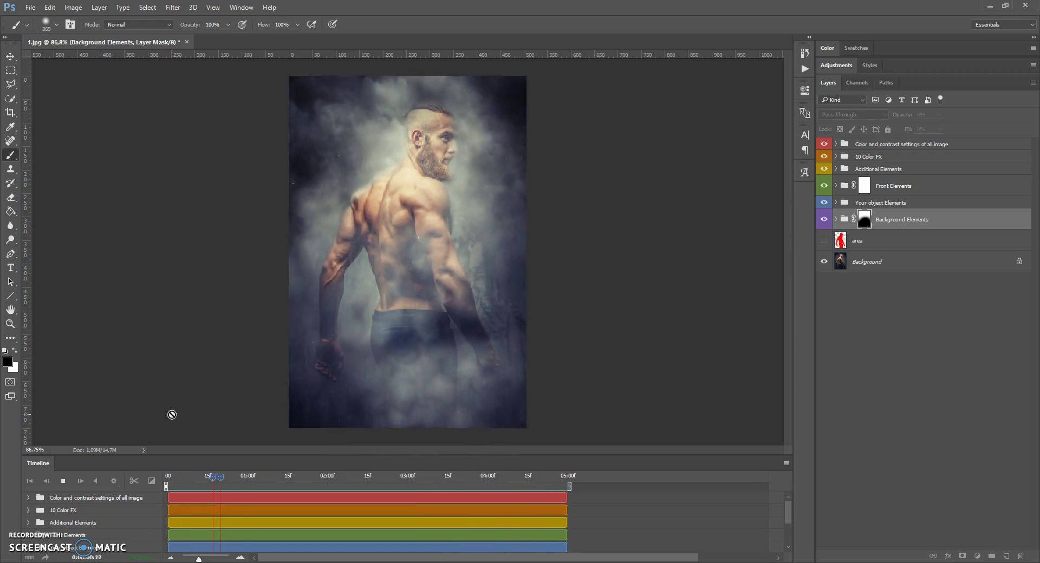
click(306, 467)
drag(307, 479, 58, 424)
mouse_move(256, 211)
mouse_down()
mouse_move(491, 181)
mouse_move(364, 247)
mouse_move(549, 308)
mouse_move(403, 366)
mouse_move(235, 363)
mouse_up()
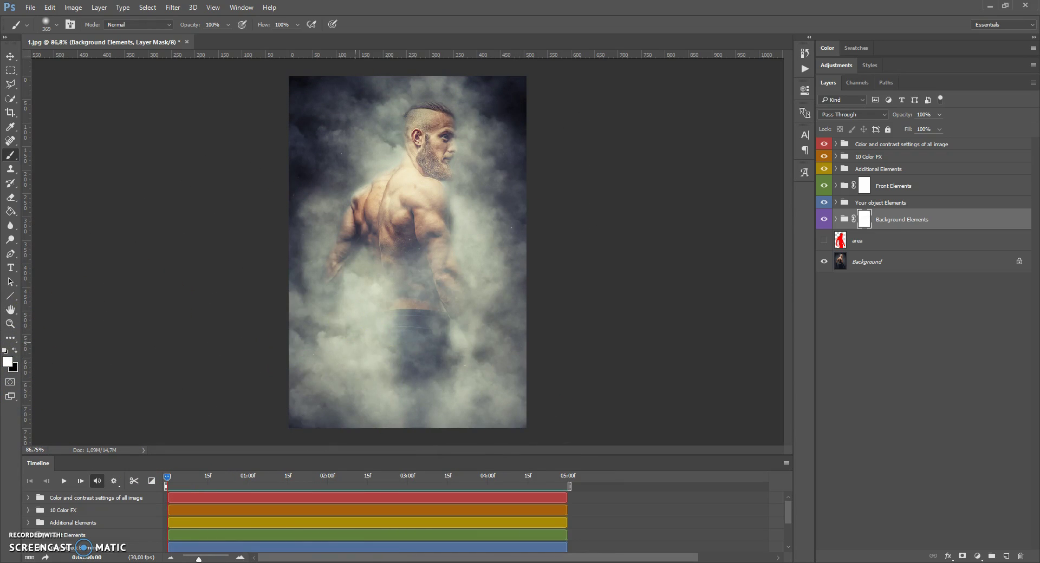
Step: Paint the upper part of the Background Elements mask black, preview the animation, and return the playhead to the start
mouse_move(204, 225)
mouse_down()
mouse_move(608, 133)
mouse_move(482, 88)
mouse_move(233, 394)
mouse_up()
key(space)
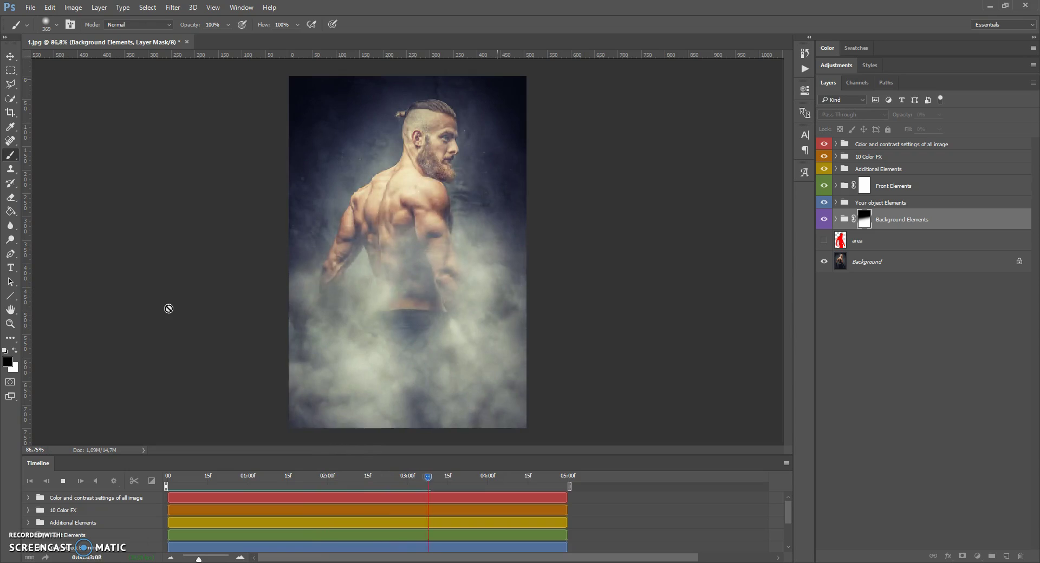
key(space)
drag(501, 478, 163, 465)
Step: With the Gradient tool, draw a black-to-white linear gradient across the Background Elements mask, hiding the smoke on the image's left side
click(11, 212)
right_click(24, 209)
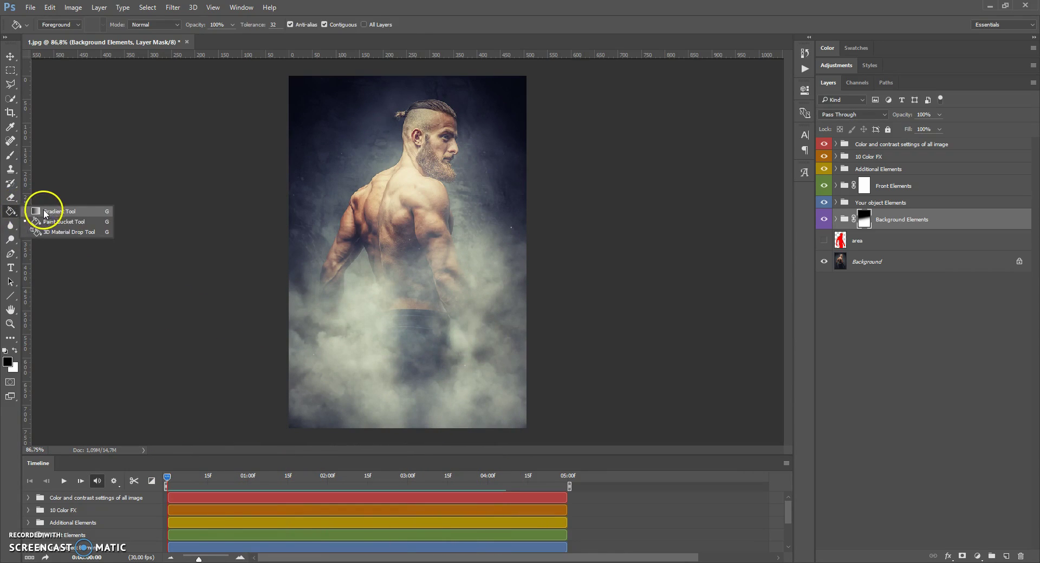
click(48, 210)
drag(347, 134, 486, 318)
drag(348, 212, 489, 235)
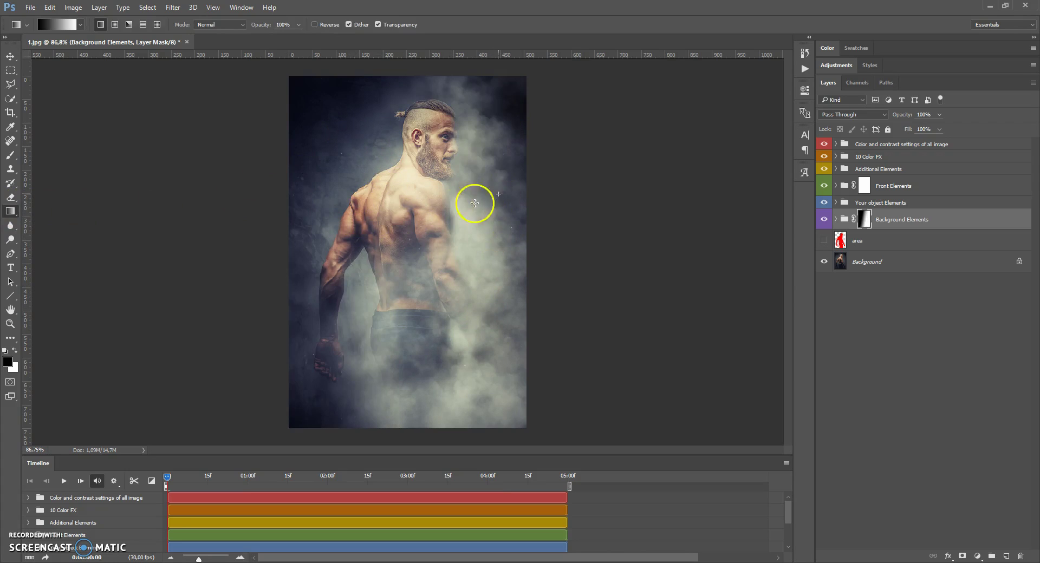
Step: Redraw the Background Elements mask gradient in several directions, ending with a diagonal that clears the smoke from the upper right corner
drag(488, 197, 357, 263)
drag(433, 216, 450, 190)
drag(473, 154, 424, 315)
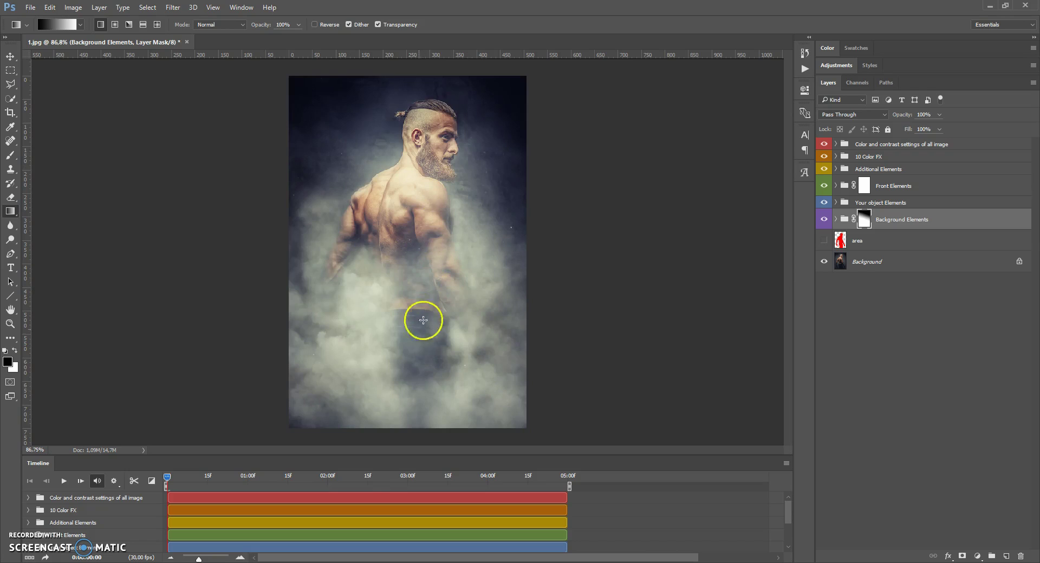
drag(418, 199, 418, 185)
drag(492, 275, 421, 249)
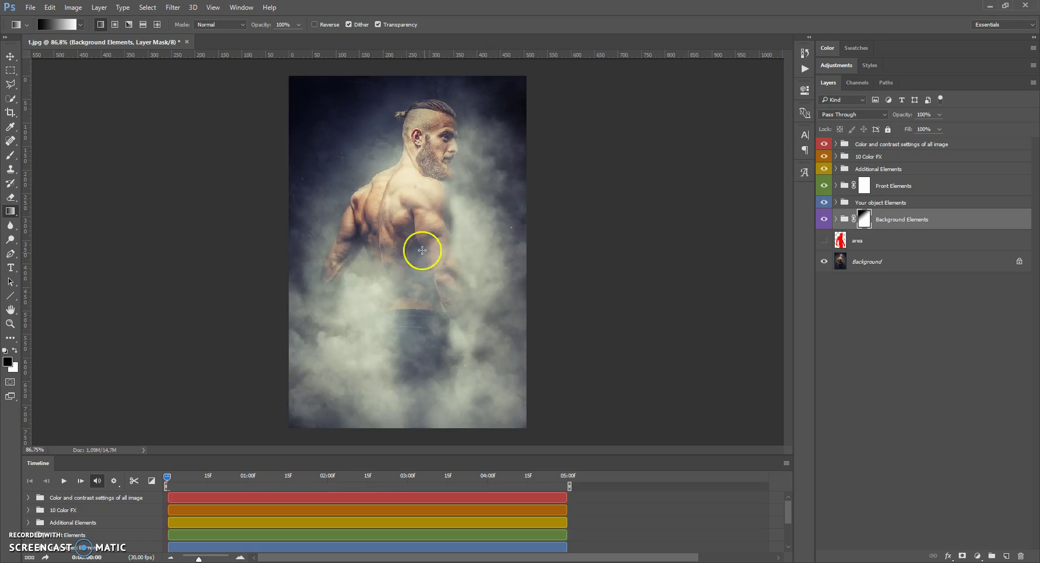
drag(469, 163, 381, 214)
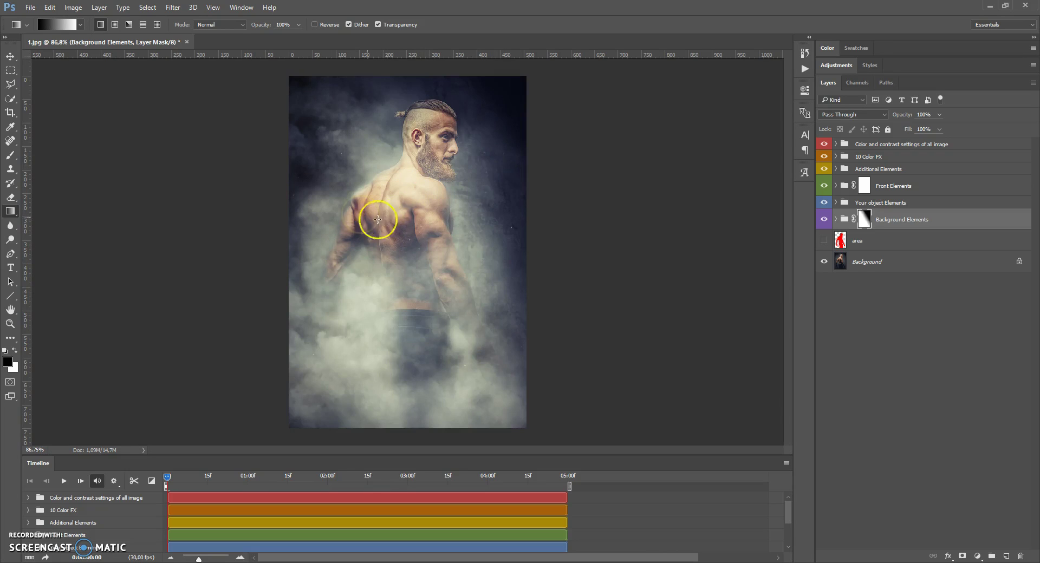
Step: Review the gradient settings without changing them, and try more mask gradients, ending with one that clears the smoke from the lower right
click(59, 26)
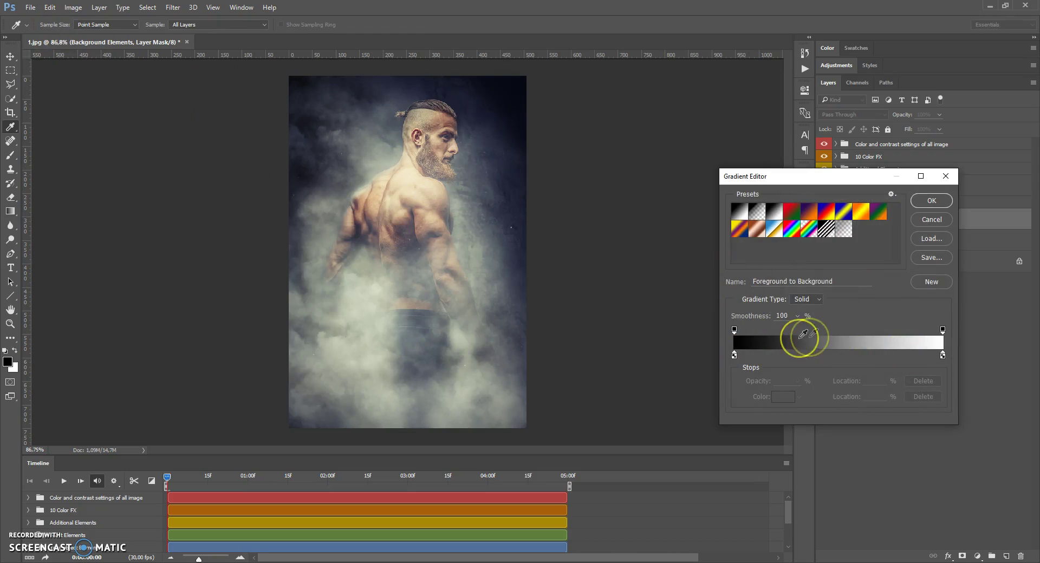
click(929, 220)
drag(482, 149, 401, 235)
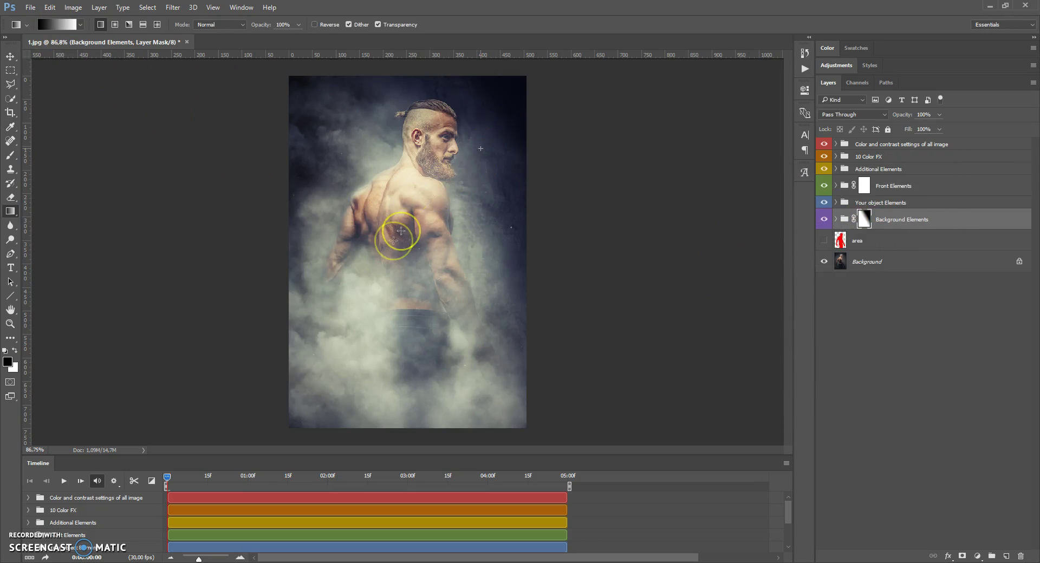
drag(450, 276, 415, 123)
drag(463, 165, 422, 277)
drag(477, 344, 405, 220)
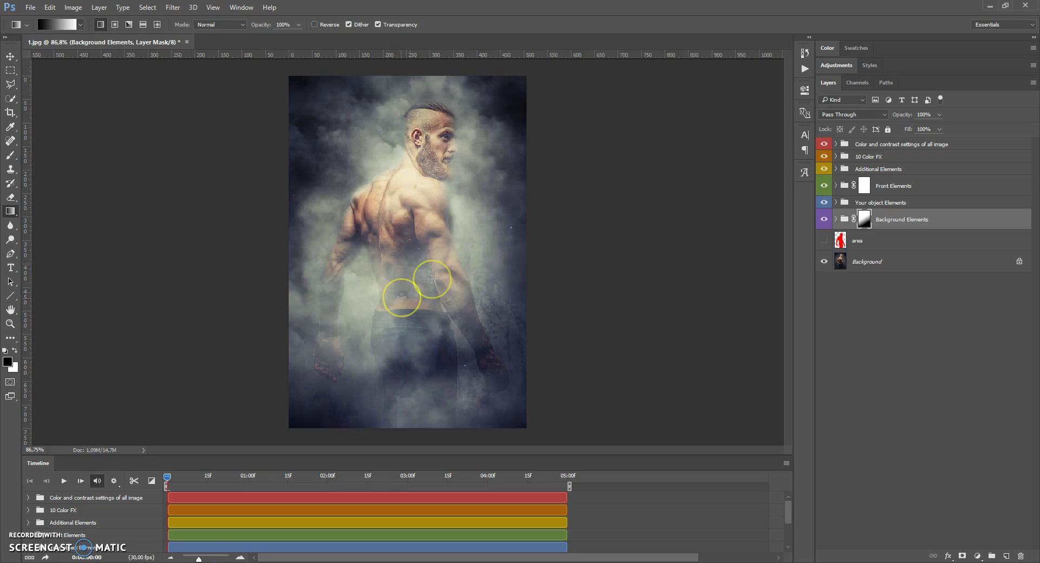
Step: Preview the animation with sideways gradients on the Background Elements mask, fading the smoke on one side of the man and on the other
key(space)
key(space)
drag(491, 300, 303, 192)
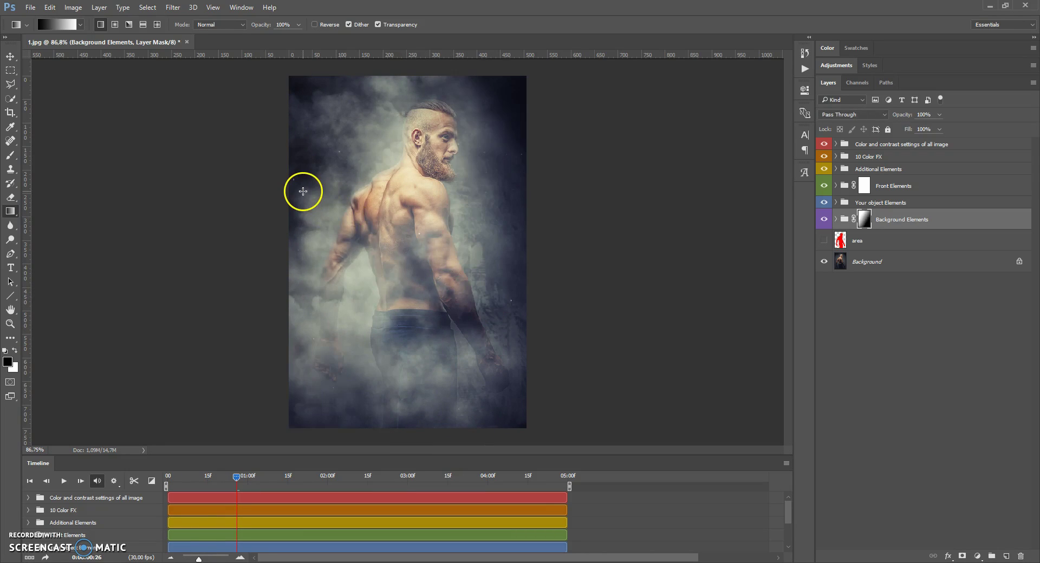
key(space)
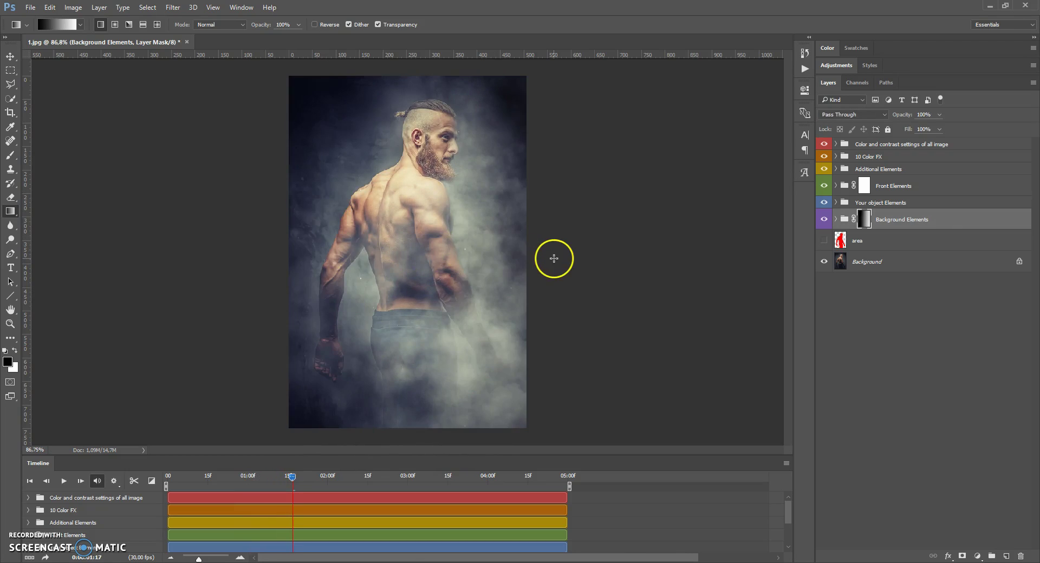
key(space)
key(space)
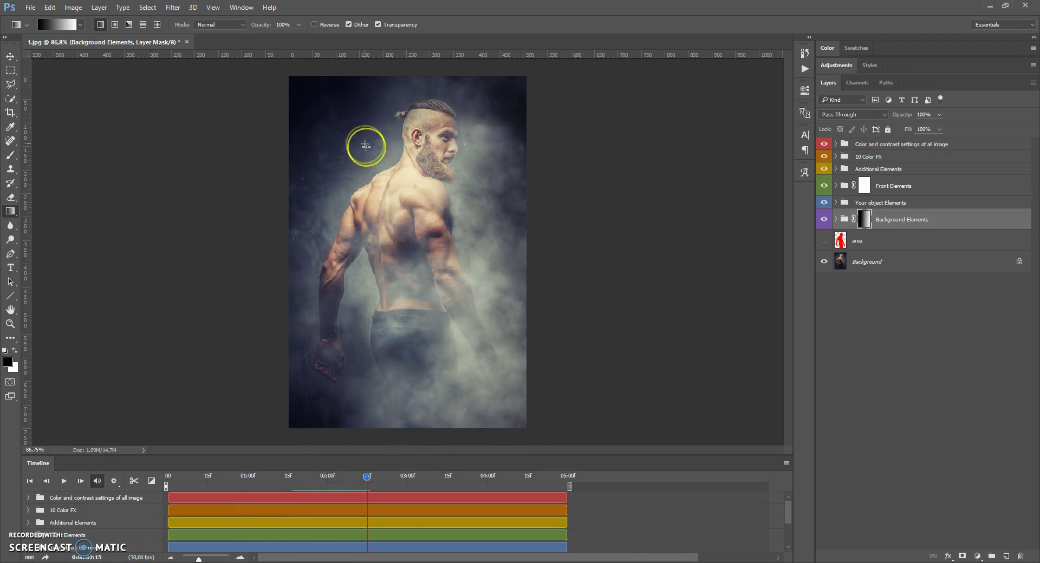
Step: Draw a gradient on the Background Elements mask from the man's head down to his waist, clearing the upper smoke, and preview the animation
drag(366, 147, 472, 397)
drag(395, 107, 424, 236)
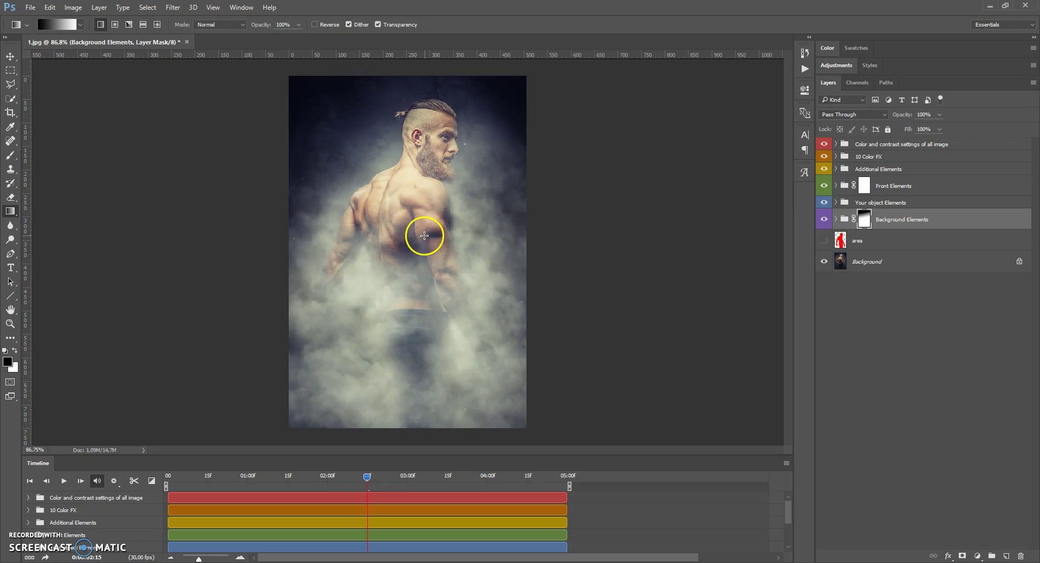
drag(405, 149, 434, 310)
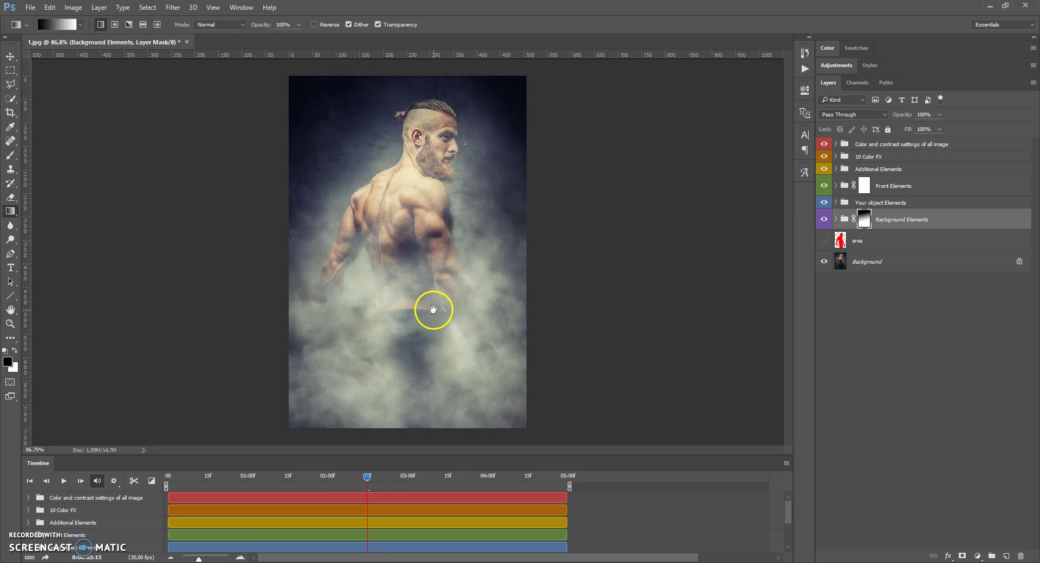
key(space)
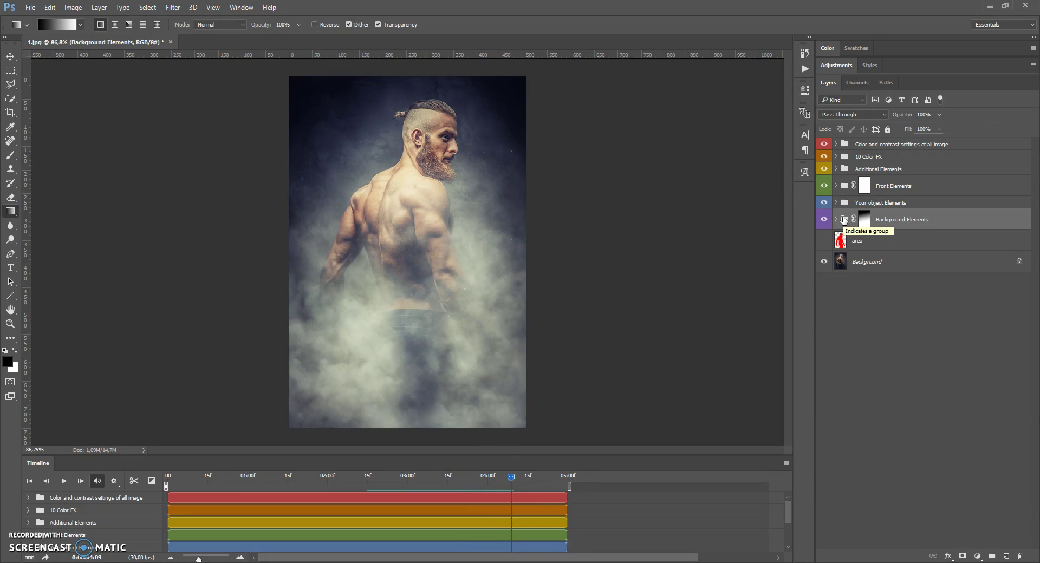
Step: Expand the Background Elements group, return the playhead to the start, and add a new empty layer above Back Smoke 1
click(836, 220)
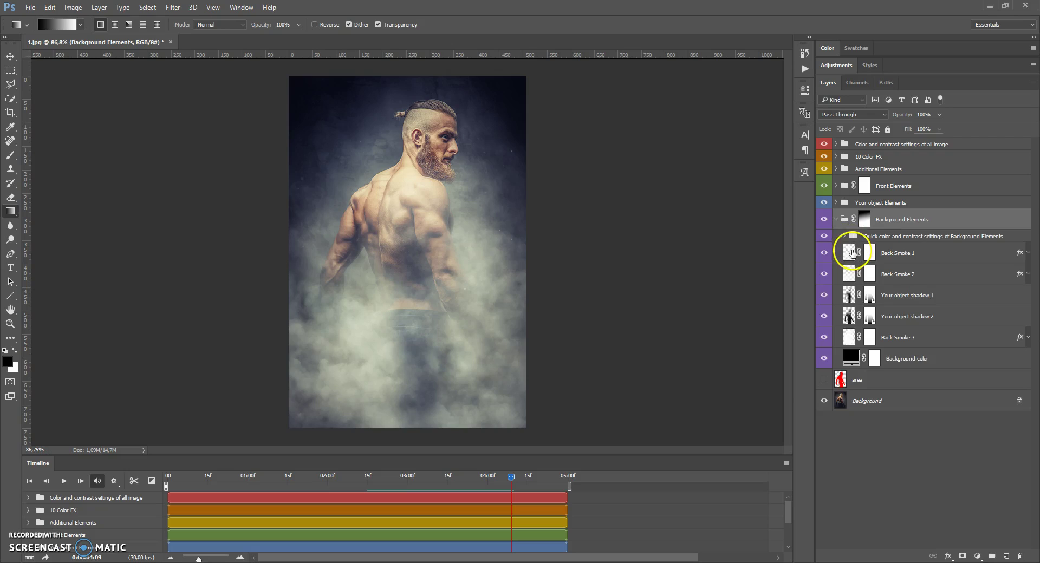
click(852, 253)
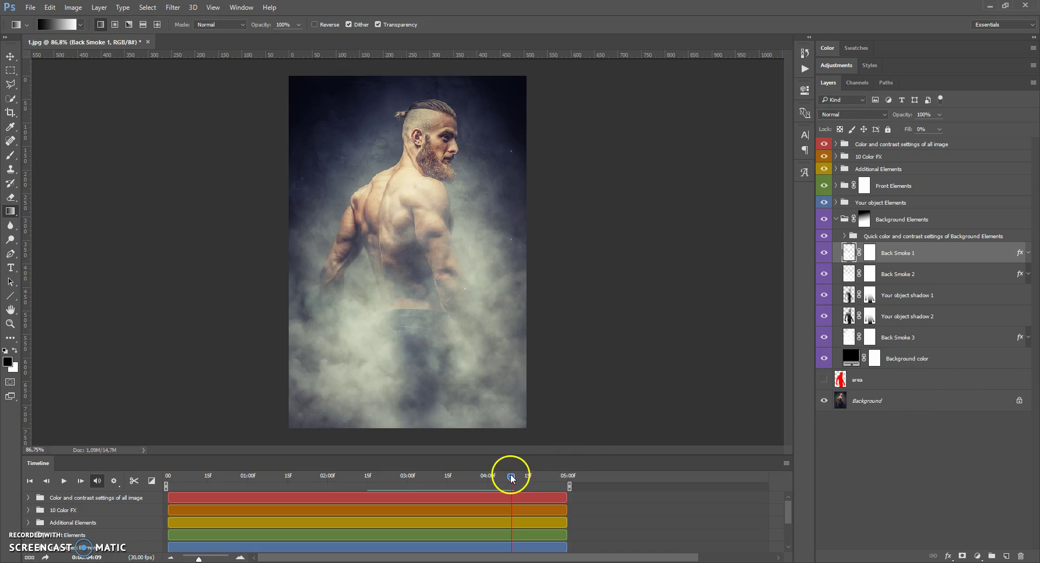
drag(511, 481, 133, 488)
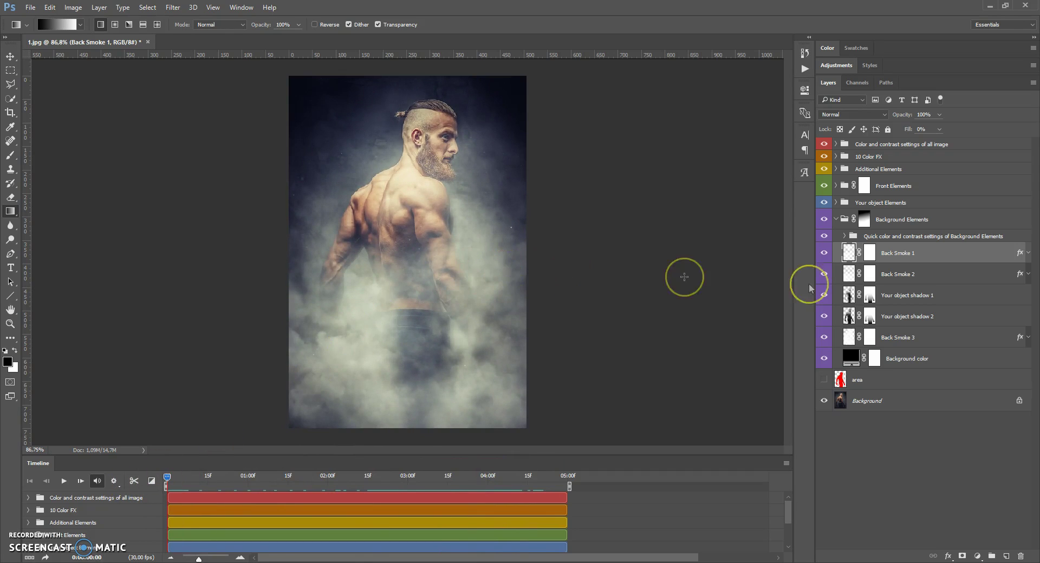
click(1007, 557)
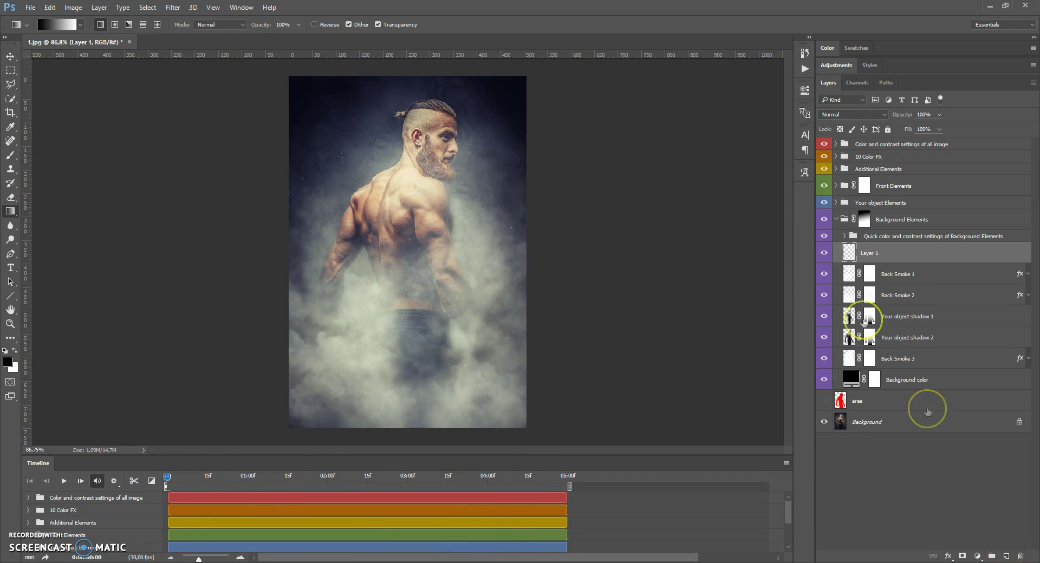
Step: Paint Layer 1 with a large soft black brush around the man to darken the smoke, and preview the animation
click(10, 157)
mouse_move(465, 167)
mouse_down()
mouse_move(467, 274)
mouse_move(397, 229)
mouse_move(234, 331)
mouse_up()
key(space)
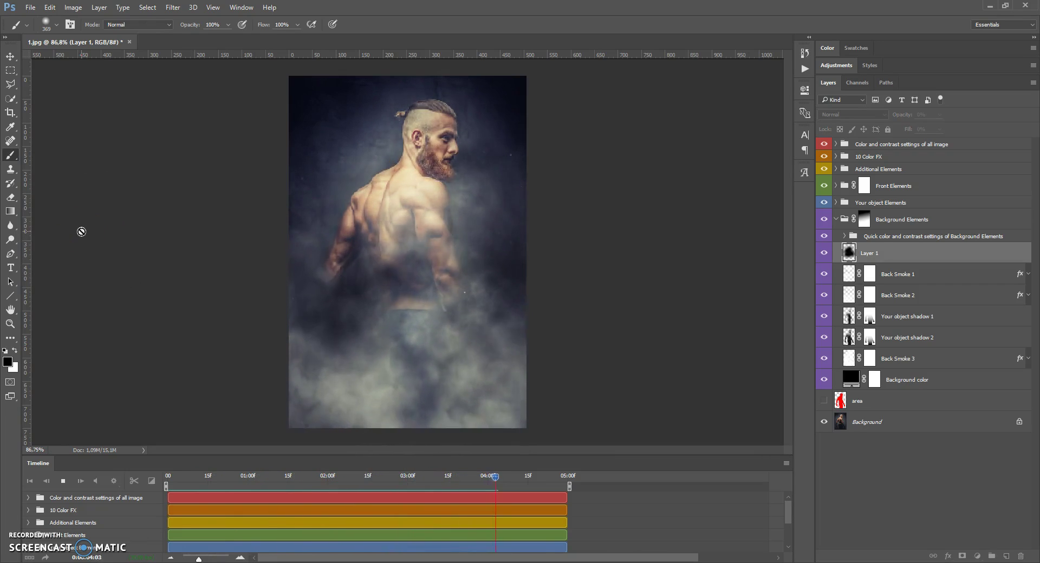
key(space)
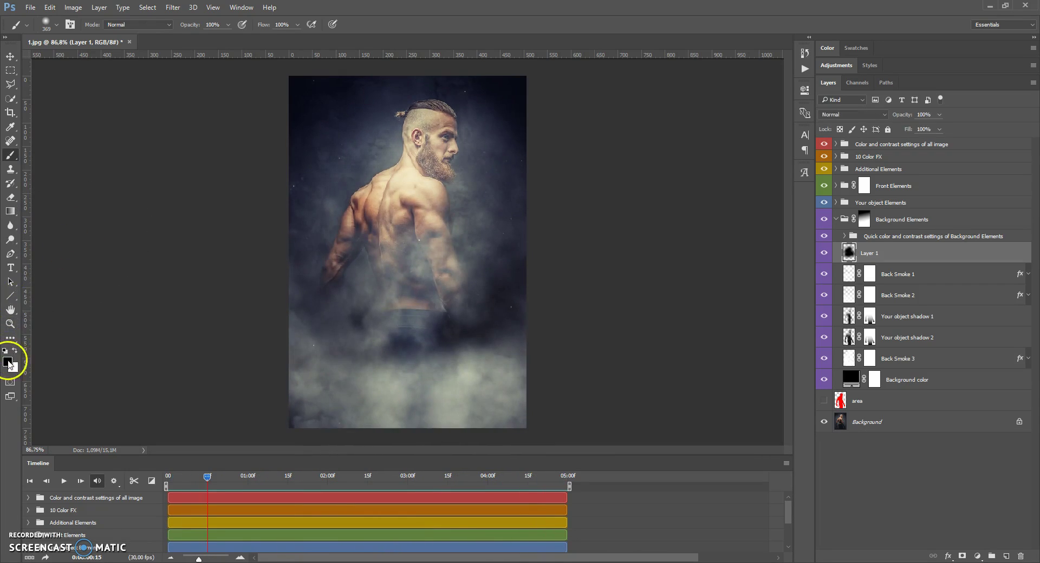
Step: Set the brush colour to bright red, paint over the smoke on both sides of the man, and preview the animation
click(7, 362)
drag(582, 232, 744, 124)
click(769, 167)
key(b)
mouse_move(352, 228)
mouse_down()
mouse_move(395, 278)
mouse_move(476, 248)
mouse_move(518, 185)
mouse_move(430, 336)
mouse_move(355, 320)
mouse_up()
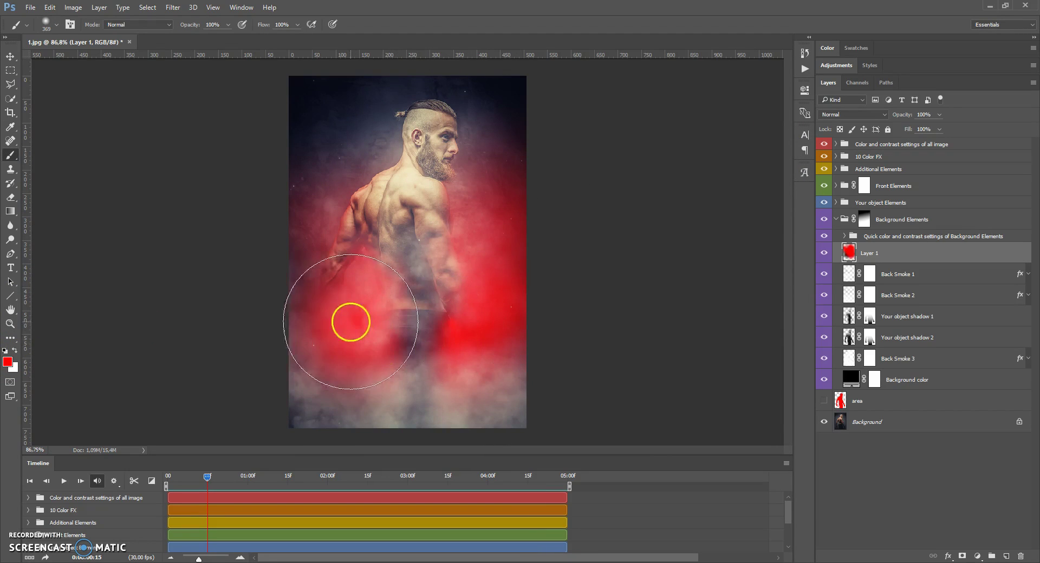
key(space)
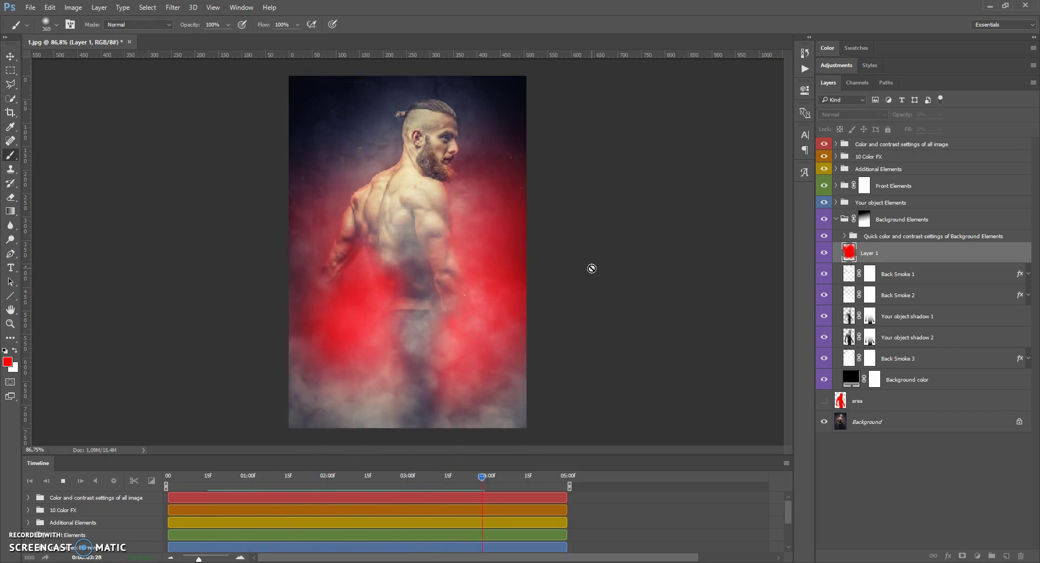
Step: Stop the preview, hide the red-painted Layer 1, and collapse the Background Elements group
click(687, 251)
click(829, 251)
click(835, 220)
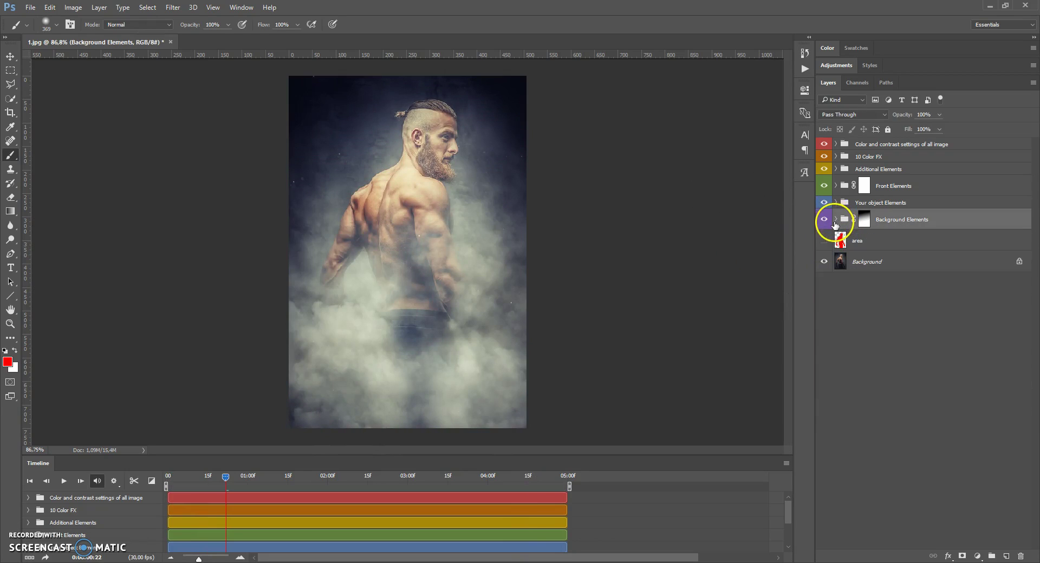
Step: Expand the Your object Elements group and the Your object layers group inside it
click(845, 205)
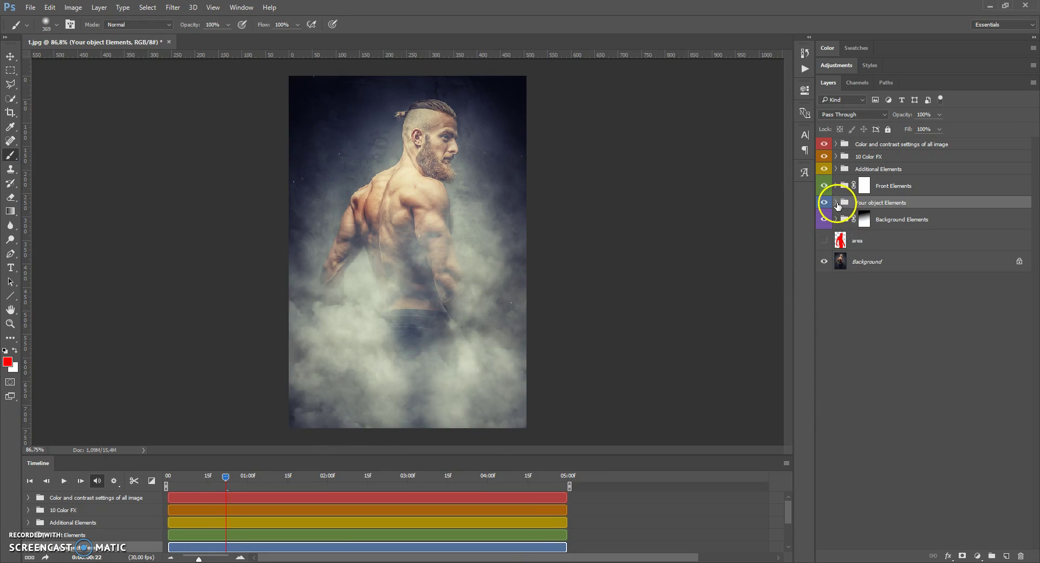
click(836, 202)
click(850, 281)
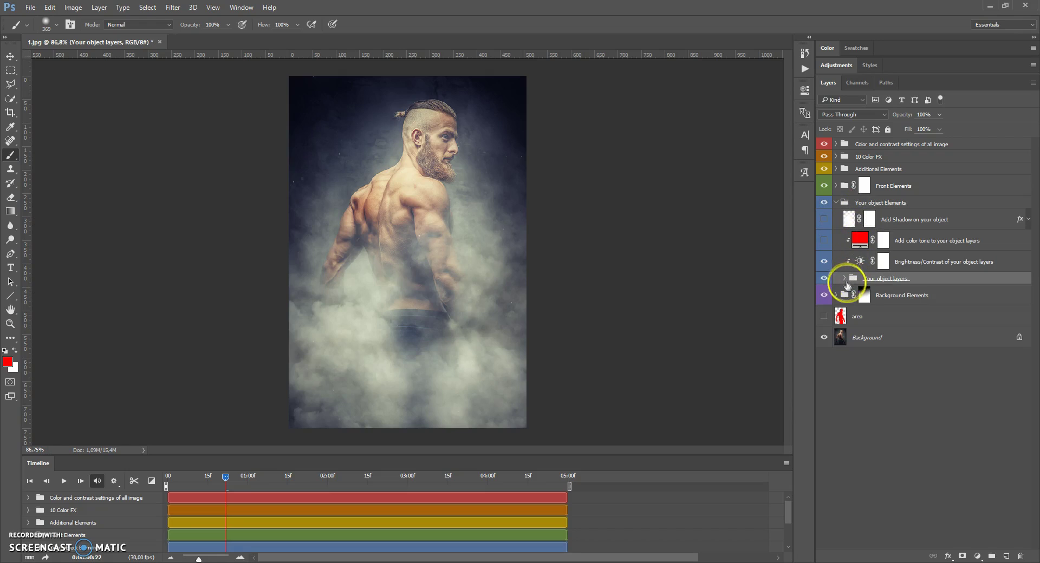
click(844, 279)
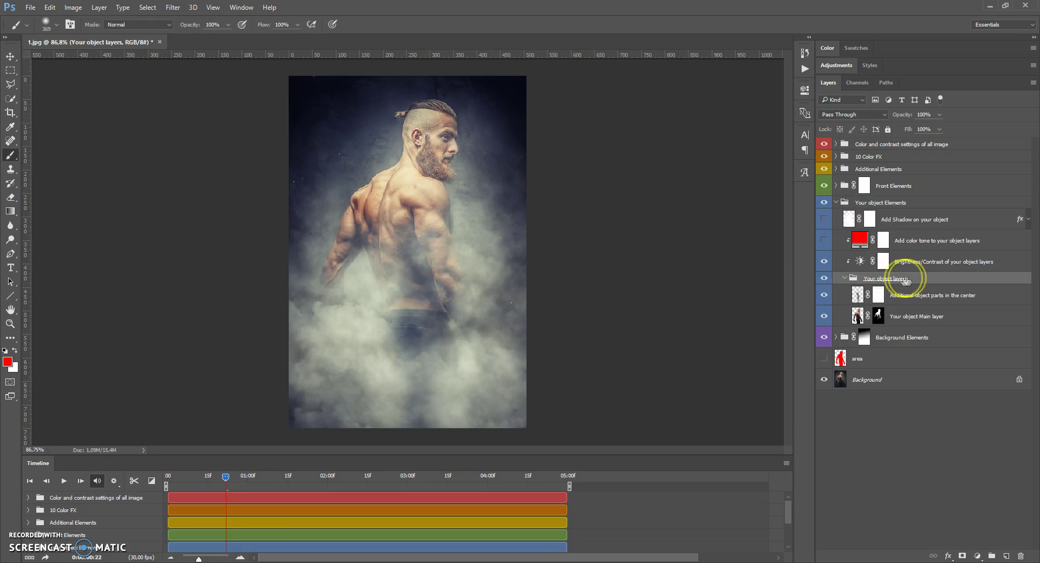
Step: Compare Your object Main layer and Additional object parts in the center by switching each one's visibility off and on
click(867, 297)
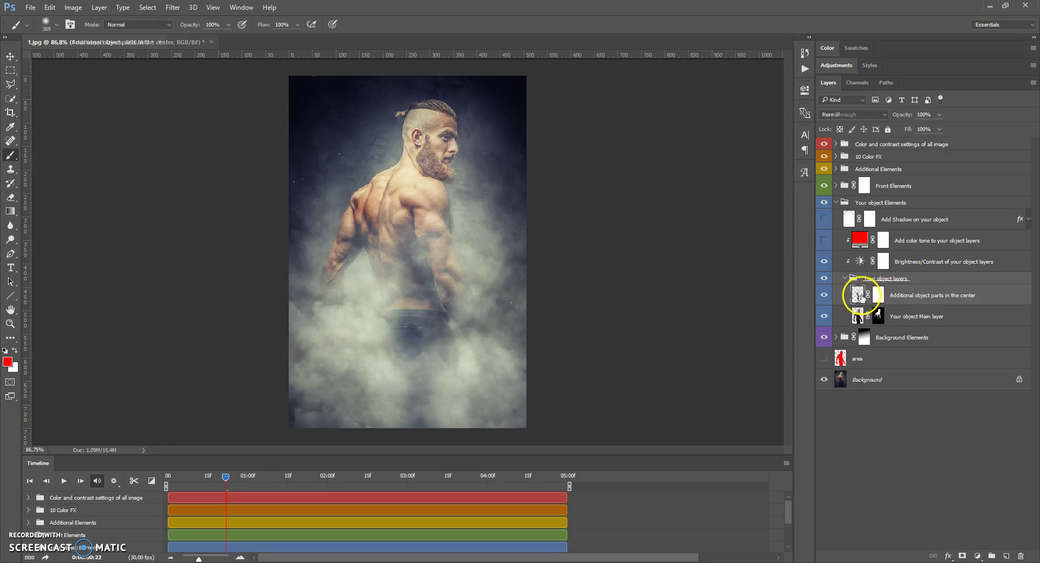
click(860, 317)
click(859, 295)
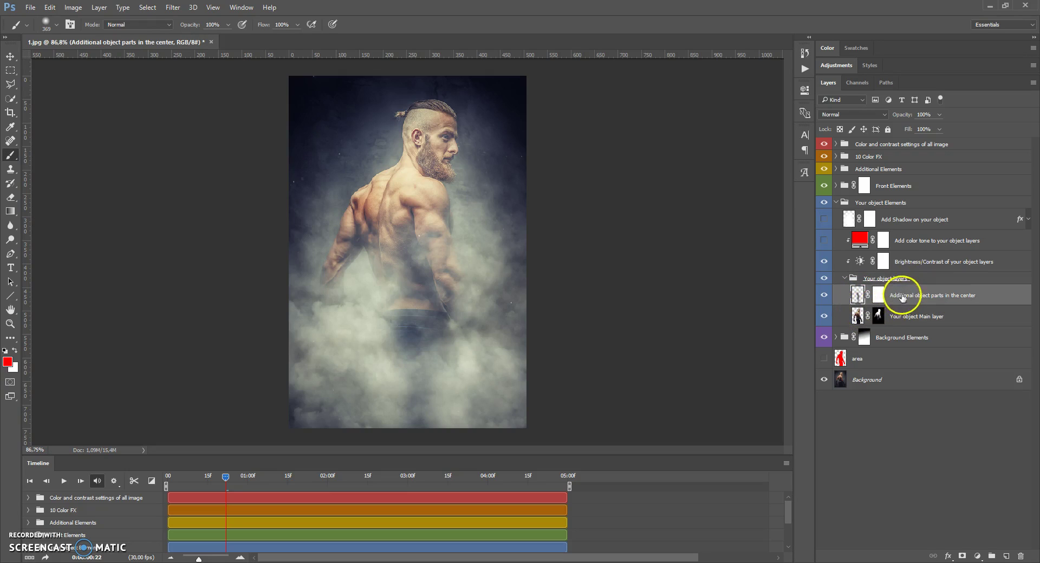
click(860, 317)
click(824, 316)
click(825, 316)
click(823, 296)
click(823, 297)
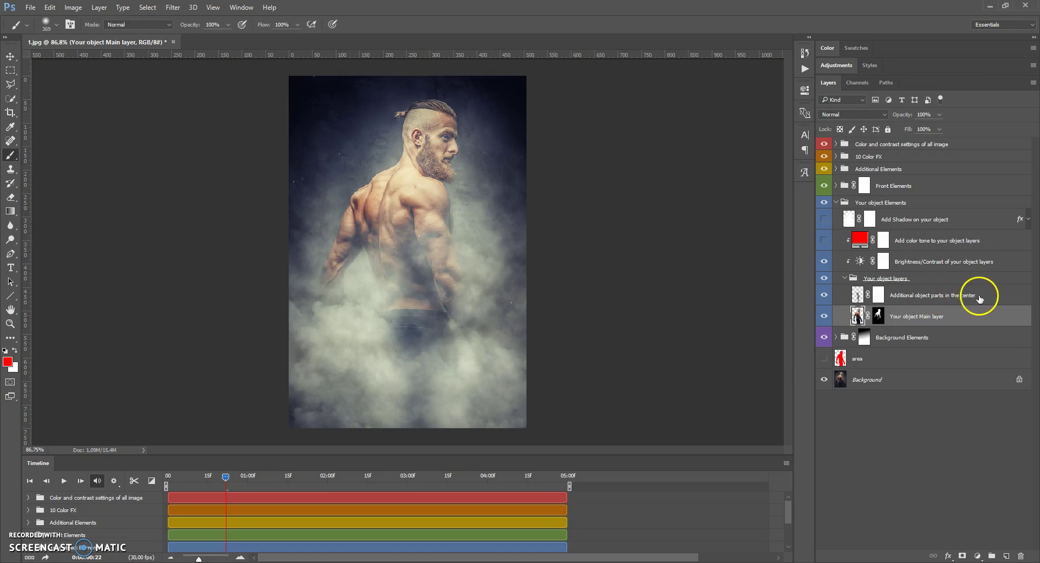
Step: Toggle the visibility of Additional object parts in the center several times, and check Your object Main layer again
click(858, 295)
click(824, 296)
click(824, 295)
click(824, 295)
click(824, 297)
click(854, 317)
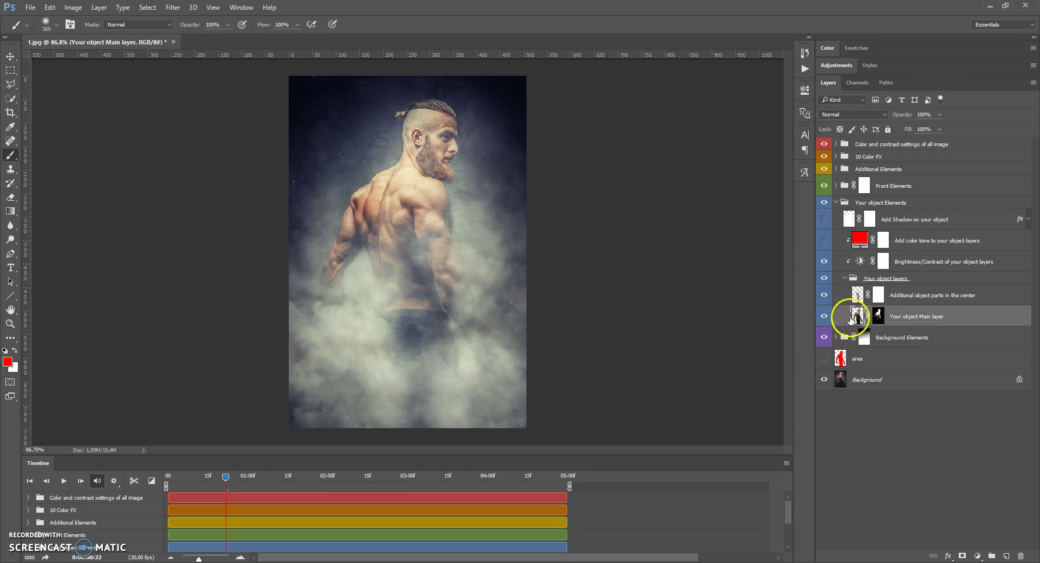
click(824, 318)
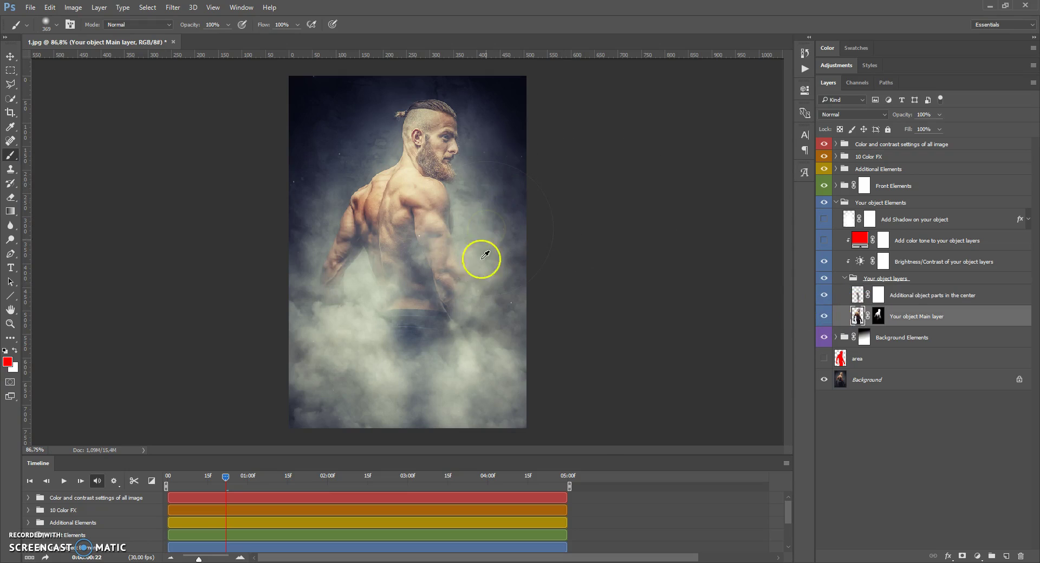
Step: Select the mask of Your object Main layer and set the brush to 34% opacity and 136 px size
scroll(469, 283, up, 3)
scroll(362, 388, up, 1)
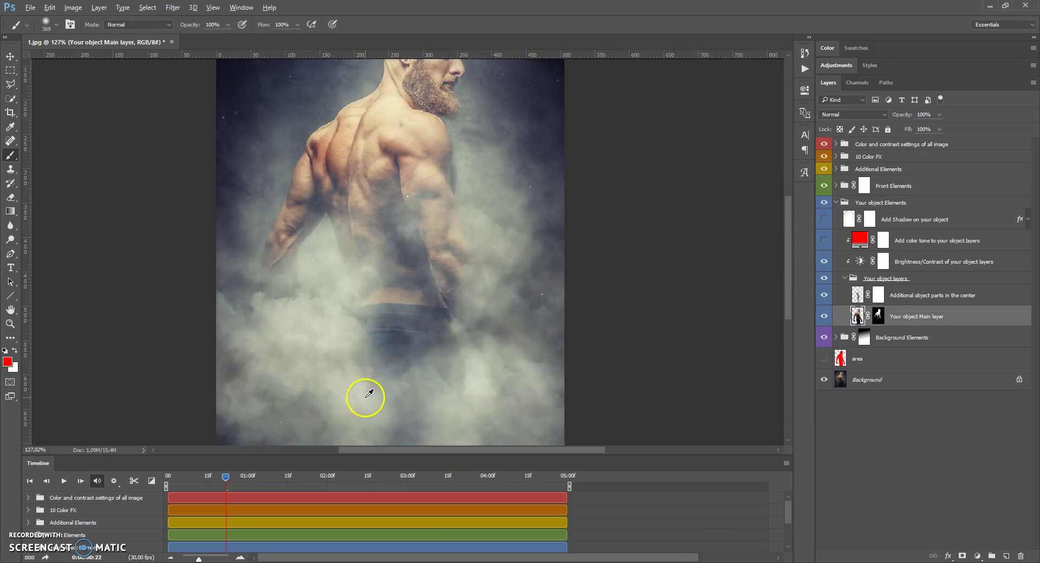
scroll(391, 373, up, 2)
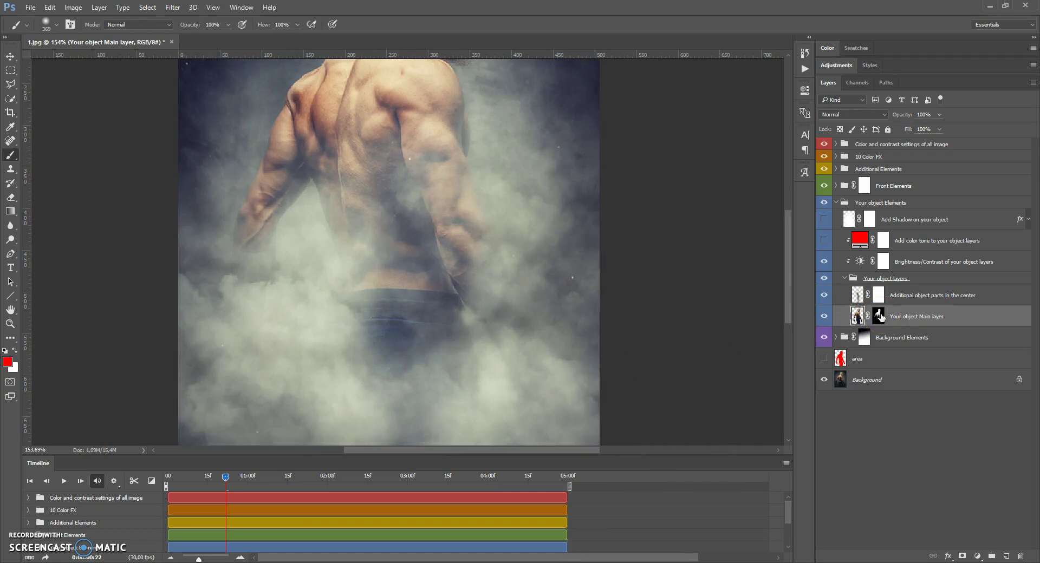
click(879, 316)
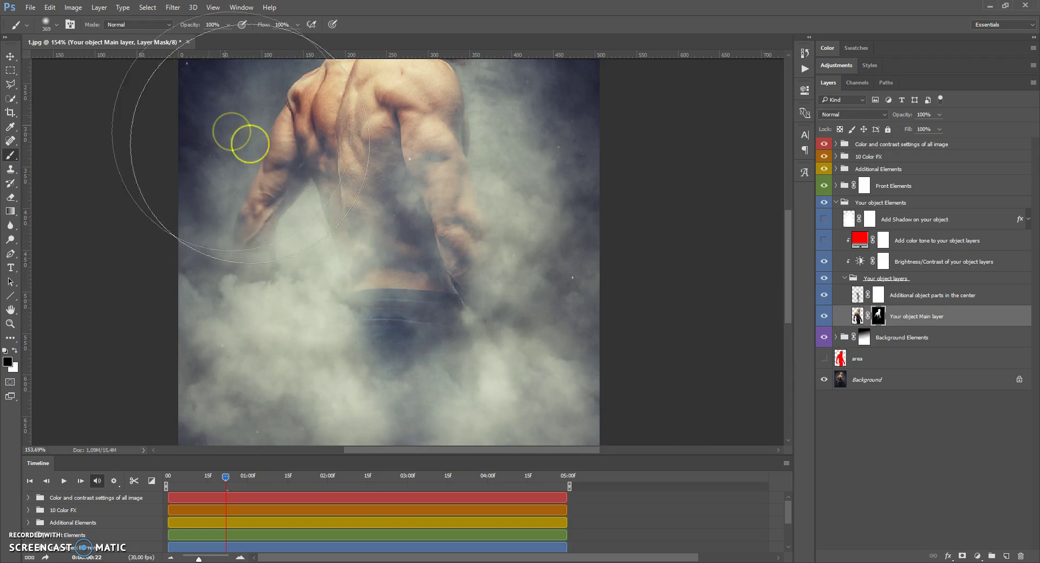
click(228, 25)
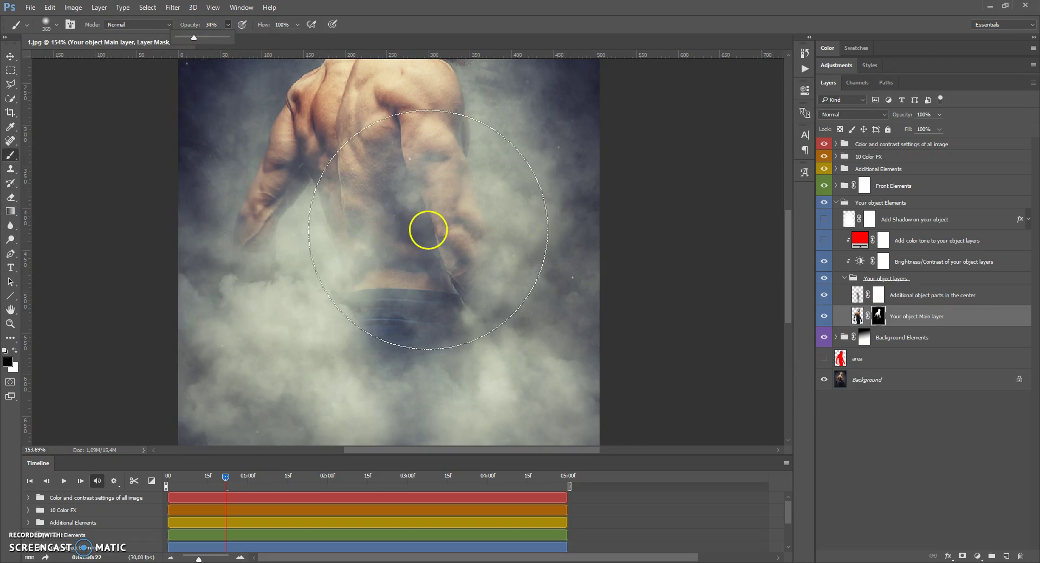
right_click(397, 229)
drag(510, 256, 495, 256)
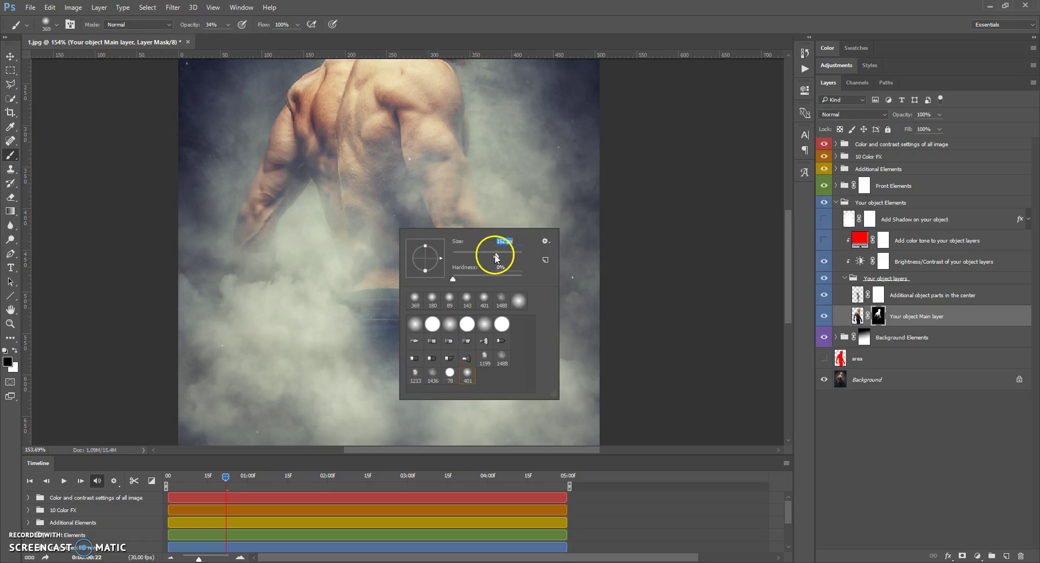
click(464, 160)
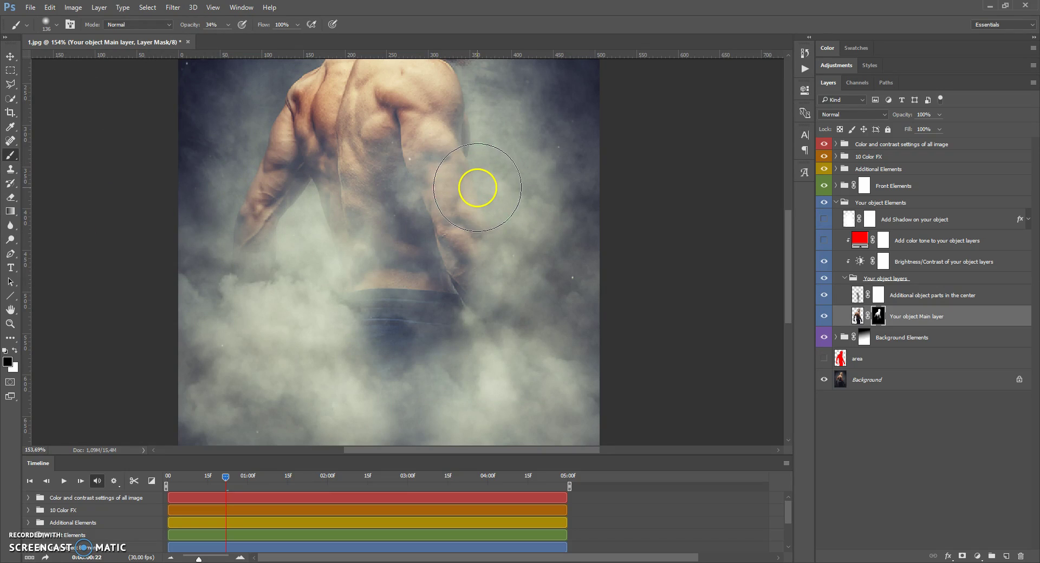
Step: Paint the mask black along the arm on the image's right side, and switch to white to reveal that arm
mouse_move(477, 186)
mouse_down()
mouse_move(497, 293)
mouse_move(515, 302)
mouse_up()
click(15, 350)
mouse_move(442, 297)
mouse_down()
mouse_move(501, 276)
mouse_move(486, 177)
mouse_up()
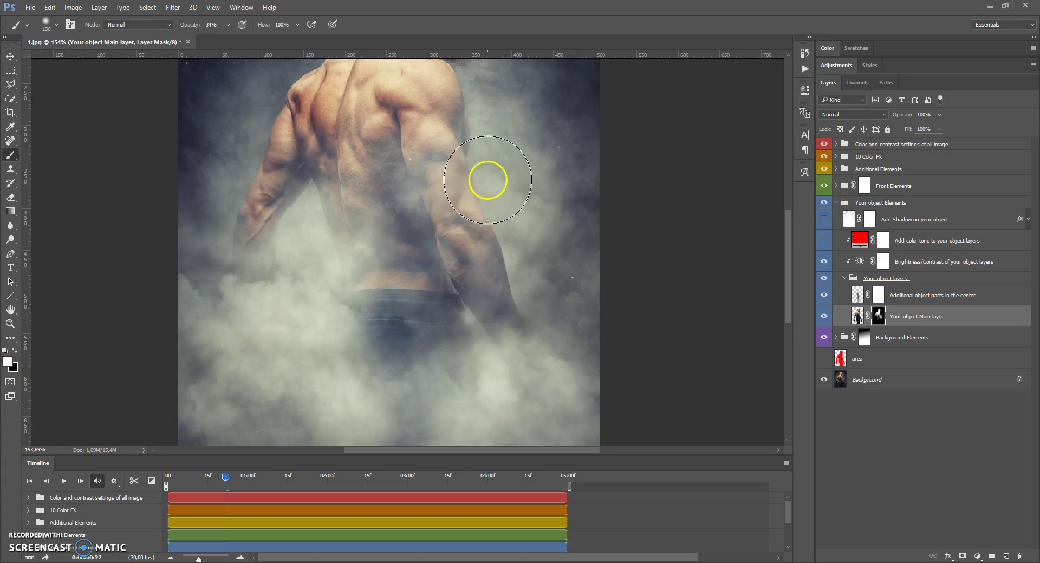
scroll(498, 206, up, 2)
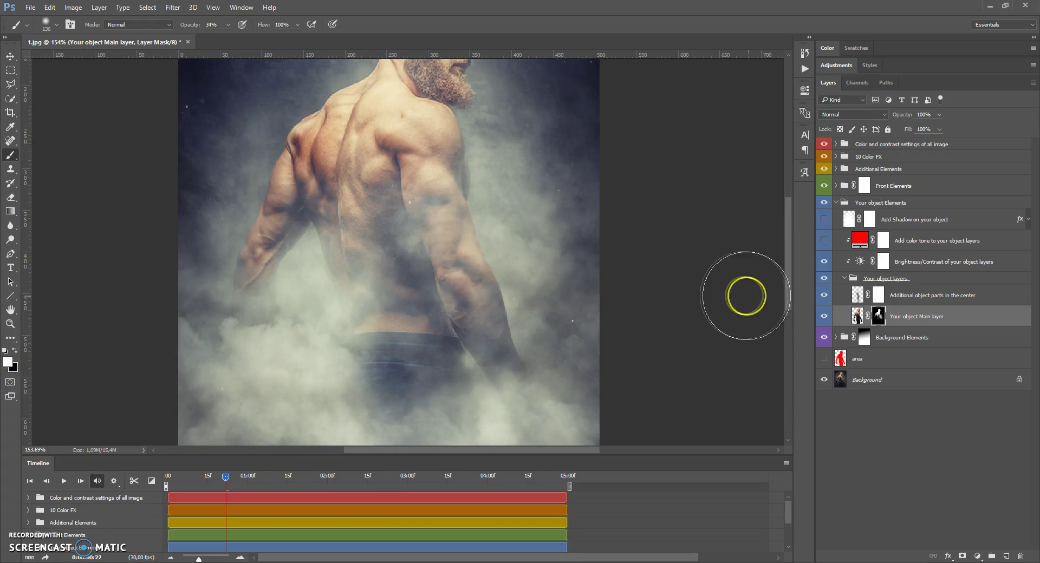
scroll(434, 163, up, 2)
Step: Paint white on the Main layer mask over both of the man's hands and the right-side forearm to reveal them
scroll(252, 347, down, 3)
scroll(255, 329, down, 2)
drag(254, 328, 255, 393)
mouse_move(538, 351)
mouse_down()
mouse_move(559, 404)
mouse_move(541, 387)
mouse_move(519, 312)
mouse_move(459, 256)
mouse_up()
Step: Switch the brush to black and lightly paint the mask over the left-side hand and the right-side forearm
click(14, 350)
mouse_move(274, 376)
mouse_down()
mouse_move(248, 347)
mouse_move(255, 215)
mouse_move(242, 374)
mouse_move(253, 372)
mouse_move(239, 356)
mouse_move(233, 309)
mouse_move(249, 268)
mouse_move(271, 269)
mouse_move(276, 379)
mouse_up()
mouse_move(511, 380)
mouse_down()
mouse_move(531, 356)
mouse_move(481, 235)
mouse_up()
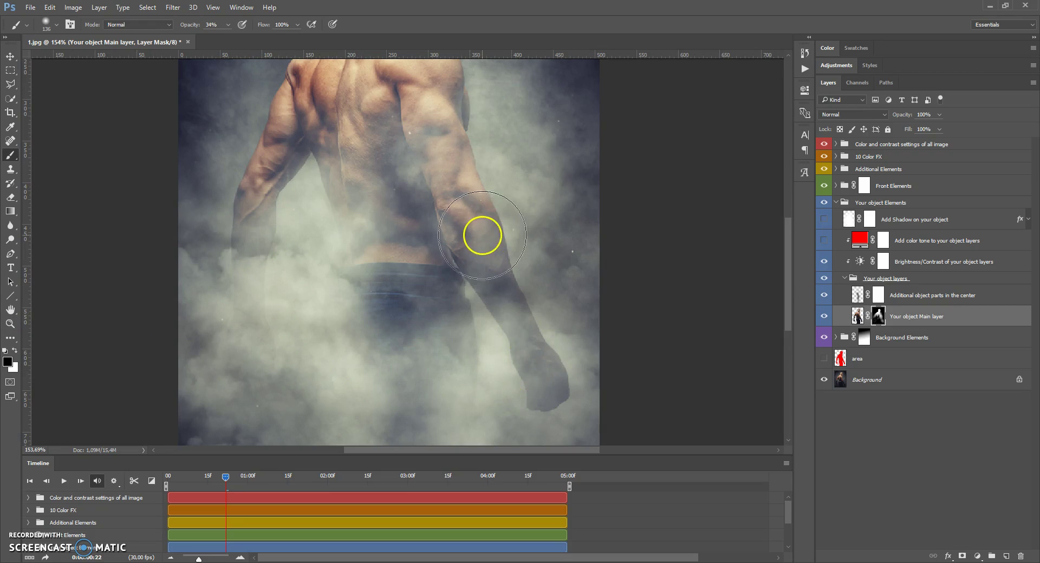
Step: Raise the brush opacity to 79% and paint black on the mask over both forearms and hands, blending them into the smoke
click(228, 24)
drag(229, 36, 251, 35)
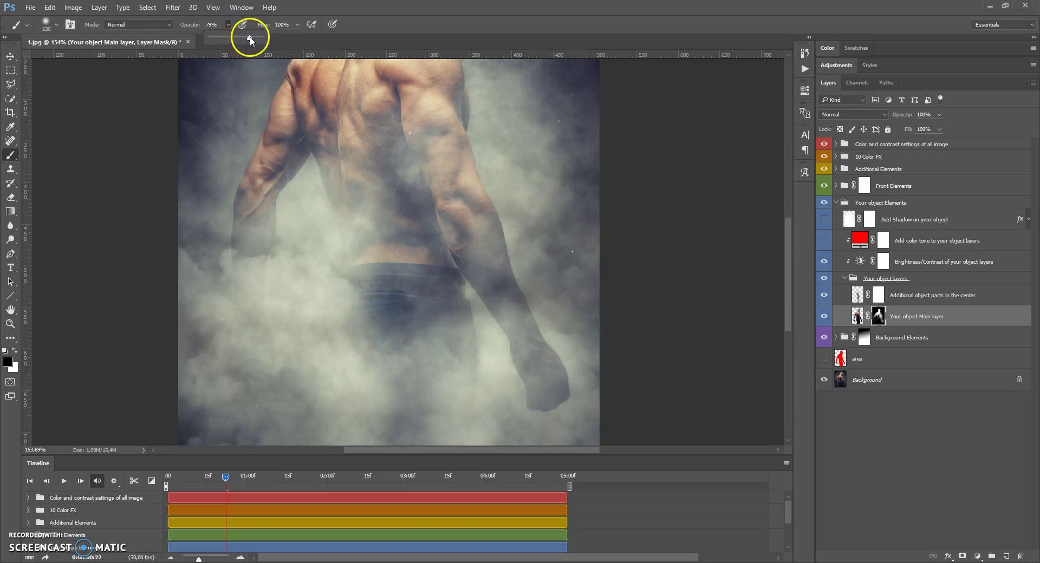
mouse_move(505, 332)
mouse_down()
mouse_move(502, 286)
mouse_move(537, 397)
mouse_move(526, 307)
mouse_up()
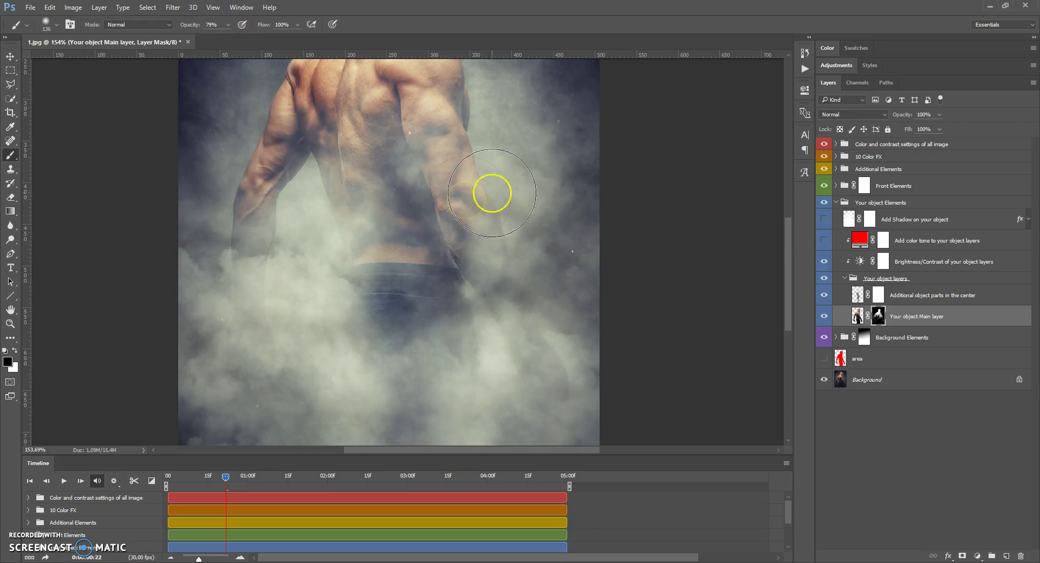
scroll(462, 237, up, 3)
mouse_move(291, 255)
mouse_down()
mouse_move(263, 232)
mouse_move(245, 318)
mouse_up()
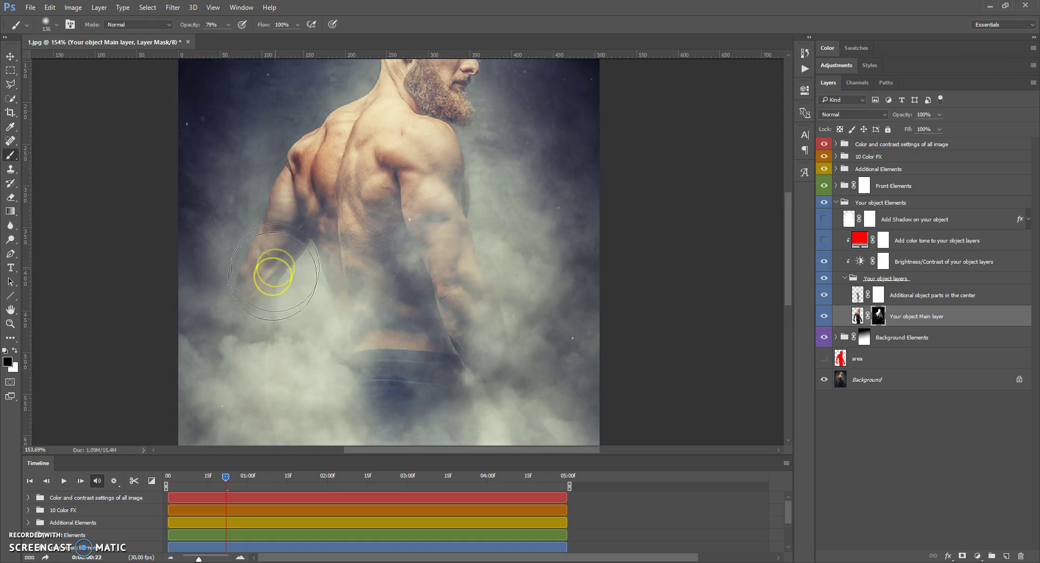
scroll(409, 184, up, 3)
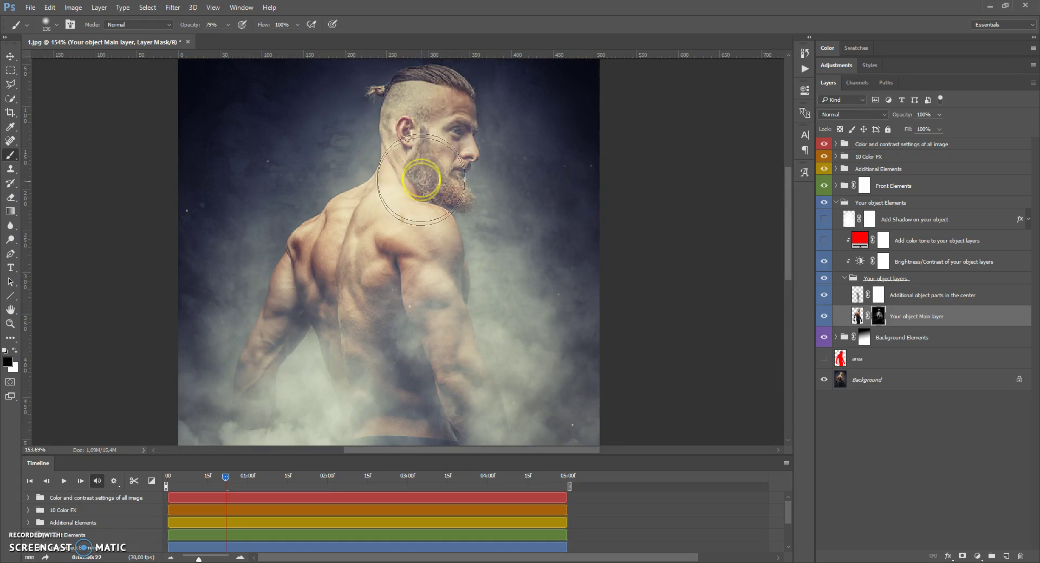
alt+scroll(425, 174, down, 2)
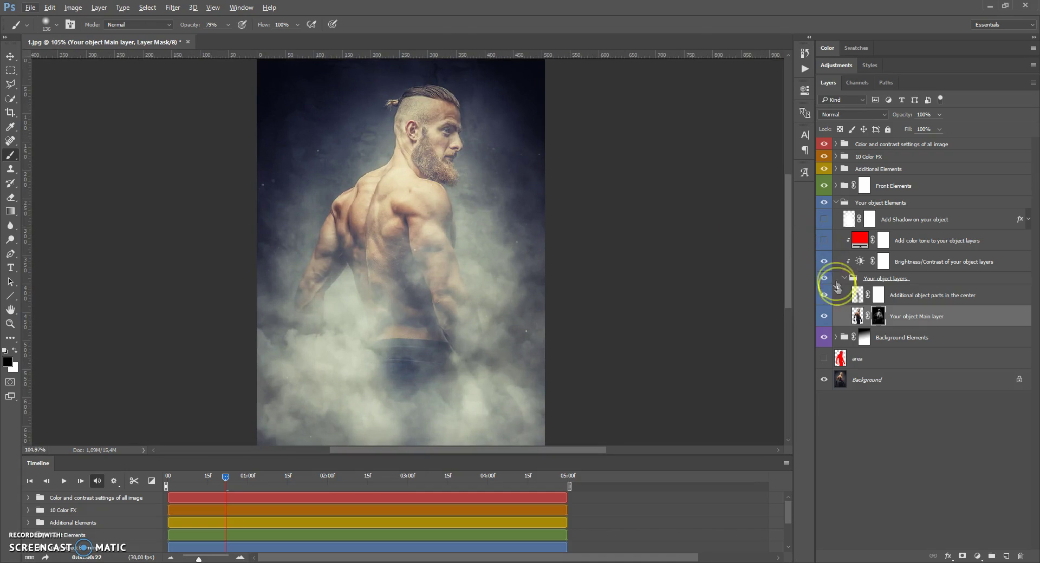
Step: Collapse Your object layers and try a brightness change in the Brightness/Contrast of your object layers adjustment
click(845, 279)
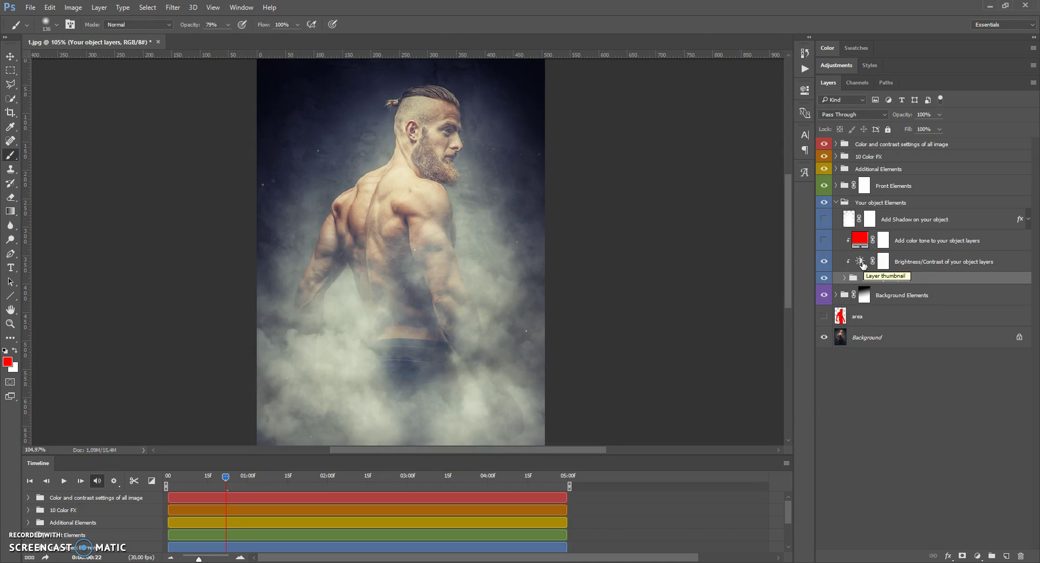
double_click(862, 263)
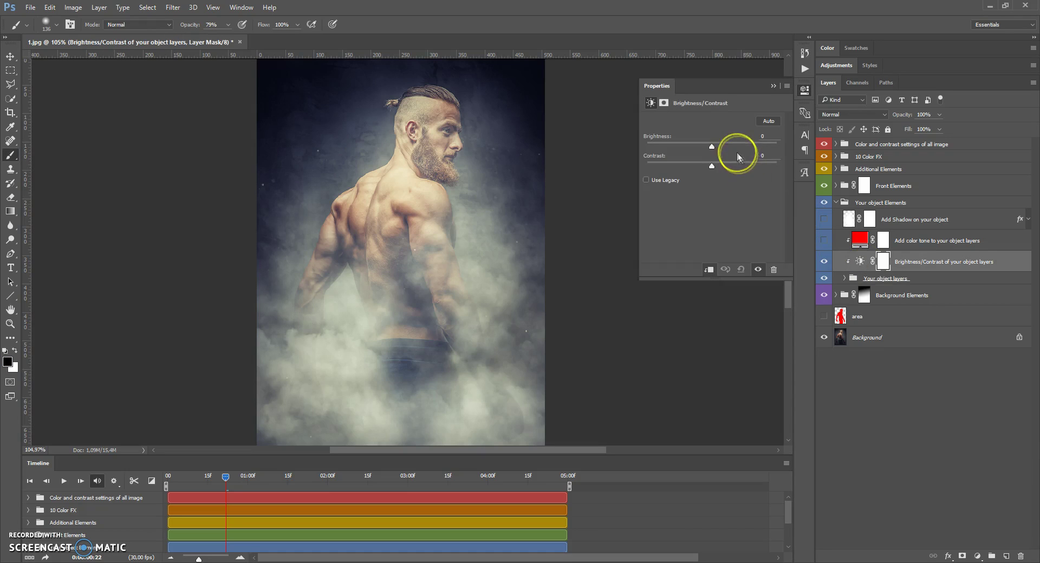
mouse_move(710, 147)
mouse_down()
mouse_move(674, 149)
mouse_move(743, 149)
mouse_move(706, 152)
mouse_move(715, 146)
mouse_up()
click(773, 85)
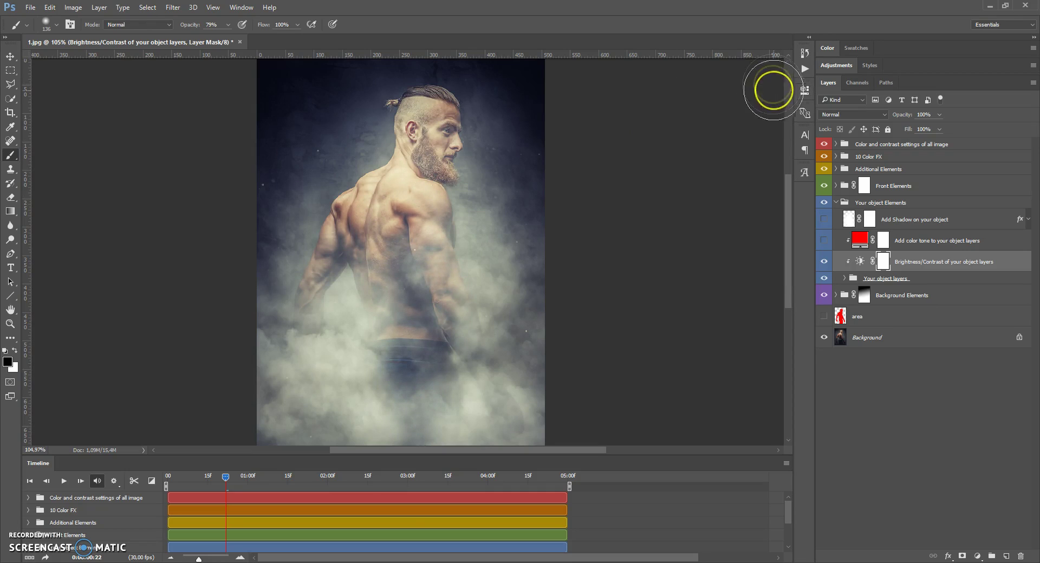
Step: Show Add color tone to your object layers, change its fill from red to pinkish red, and hide the layer again
click(856, 247)
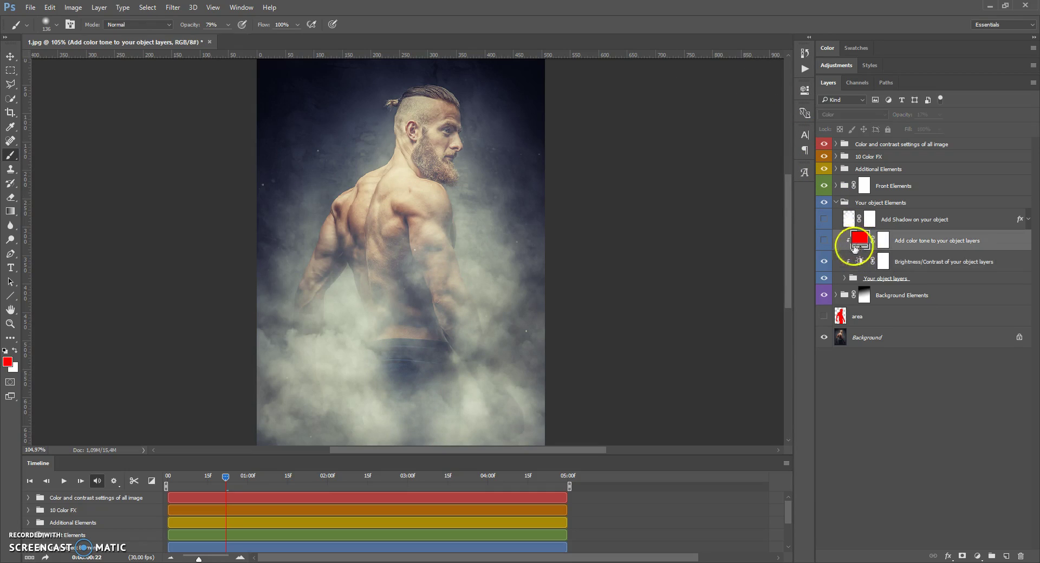
click(824, 242)
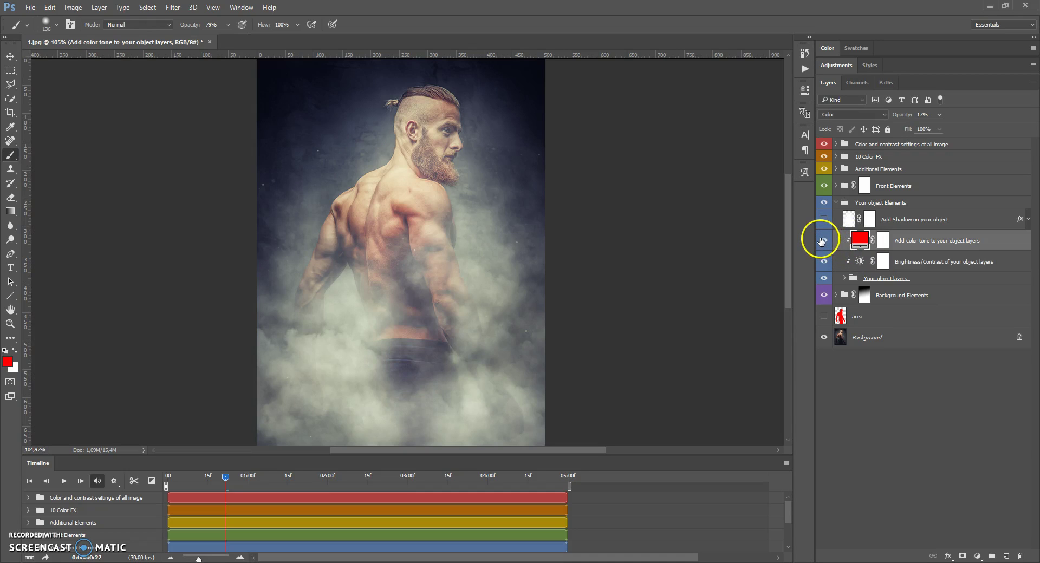
double_click(860, 239)
drag(673, 244, 672, 179)
click(769, 168)
click(824, 240)
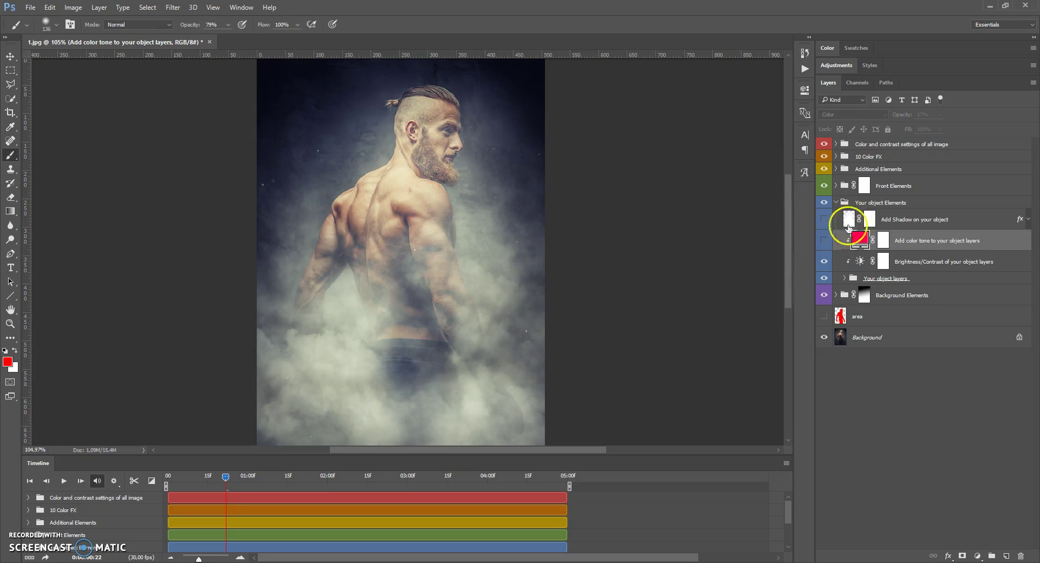
Step: Select the Add Shadow on your object layer and make it visible
click(854, 220)
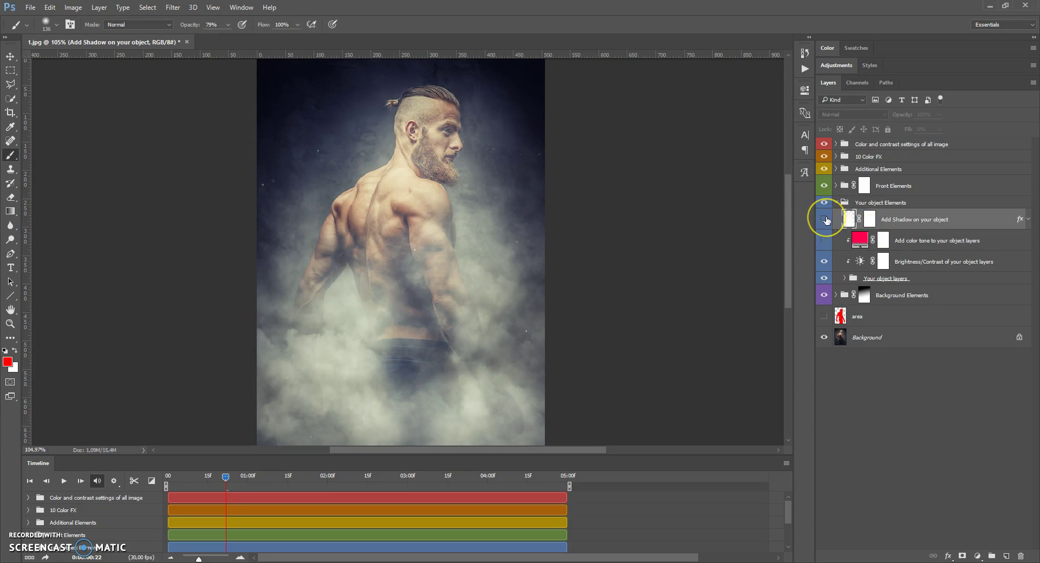
click(824, 219)
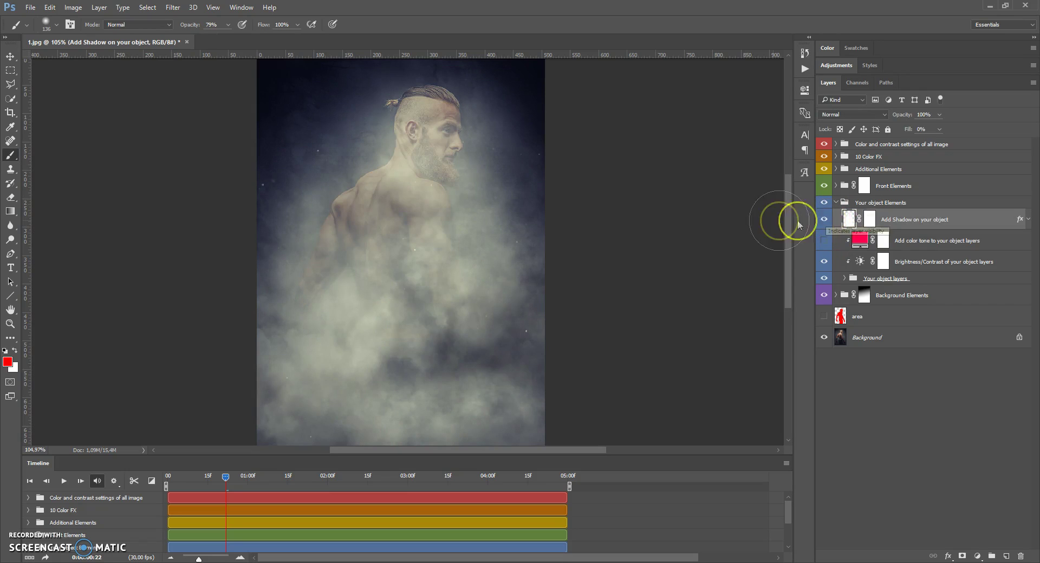
Step: Enlarge the brush, paint black on the Add Shadow mask over the man's head and body, and preview the animation
scroll(455, 167, down, 2)
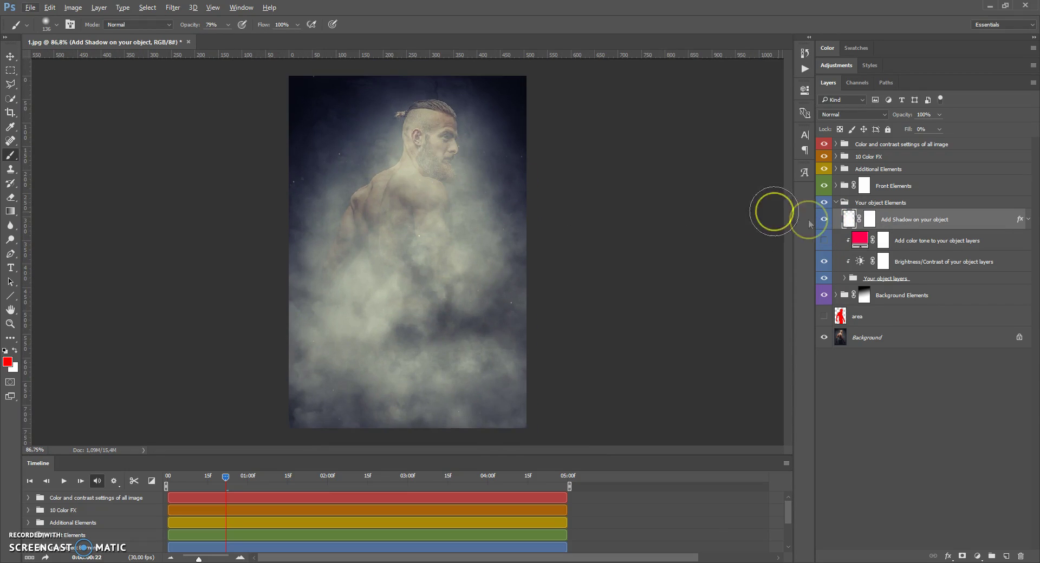
click(869, 219)
right_click(422, 223)
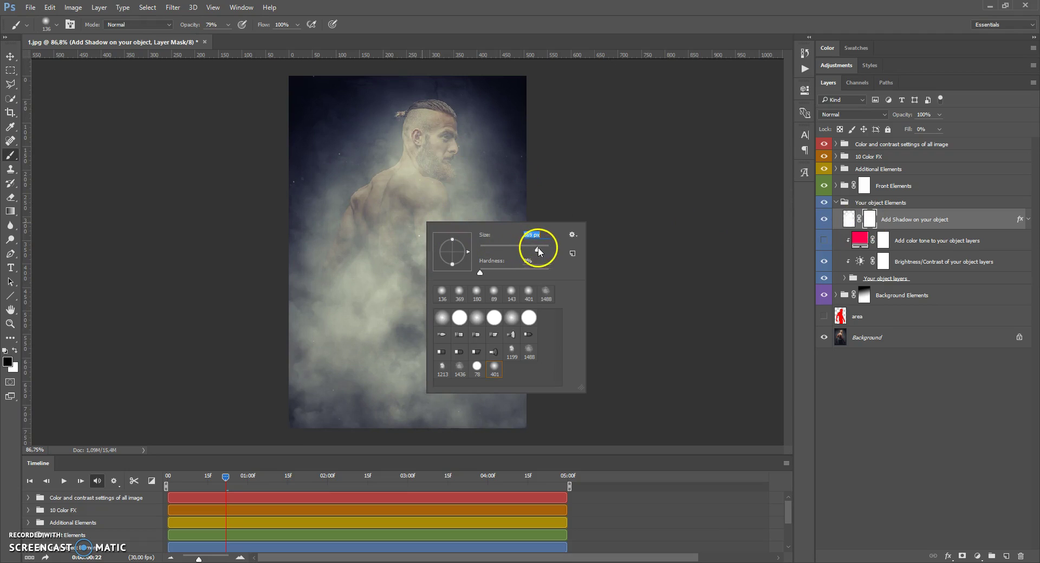
click(871, 215)
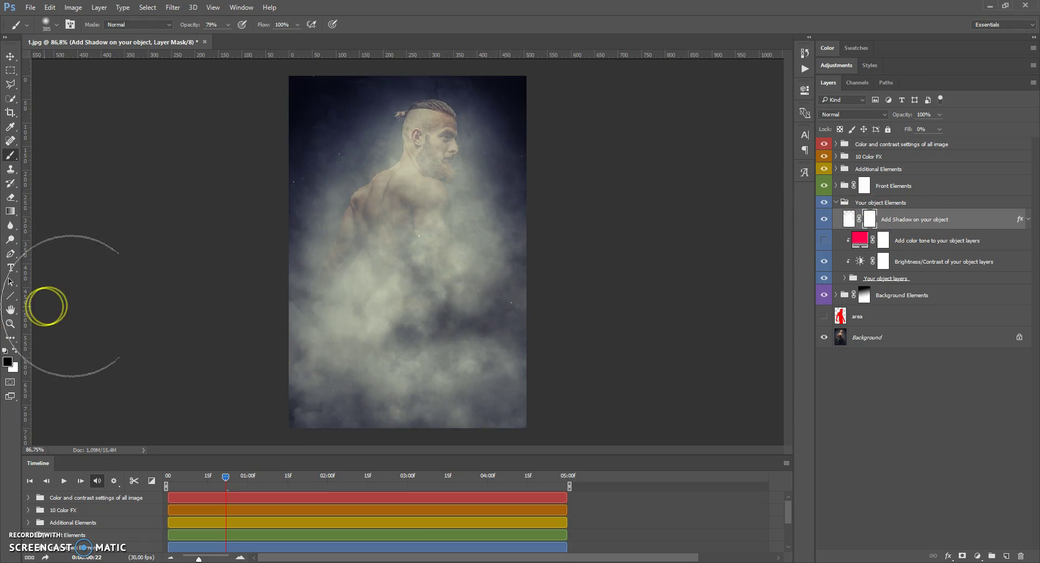
mouse_move(417, 116)
mouse_down()
mouse_move(422, 167)
mouse_move(352, 217)
mouse_move(429, 339)
mouse_move(479, 242)
mouse_up()
key(space)
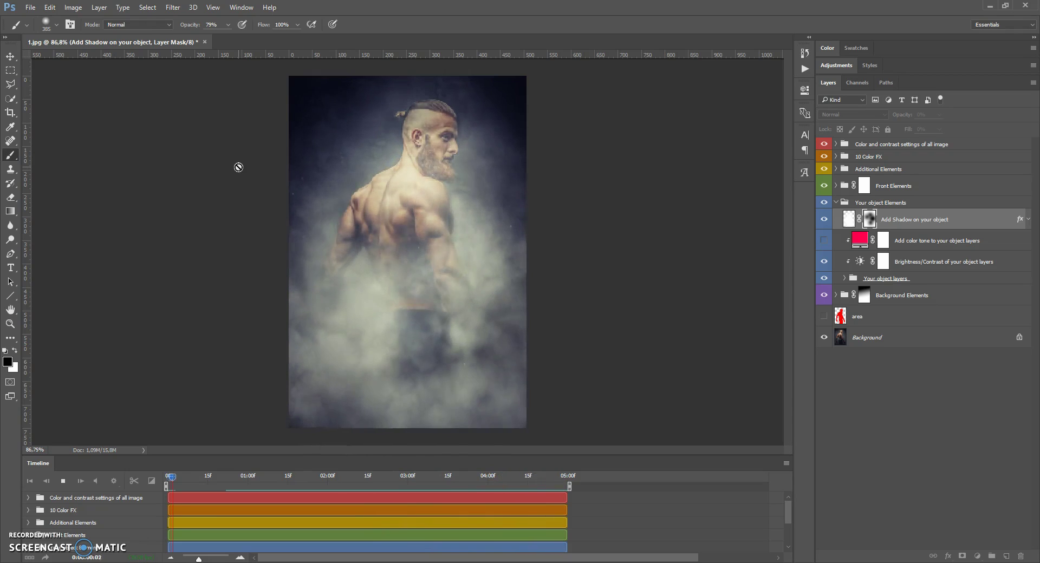
Step: Collapse the Your object Elements group and return the timeline playhead to the start
click(824, 219)
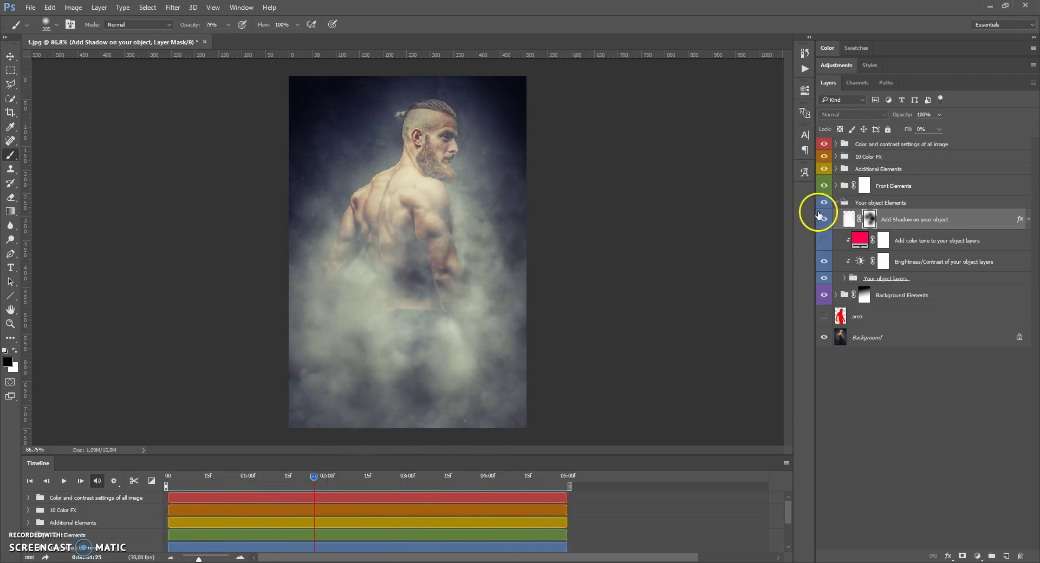
click(836, 203)
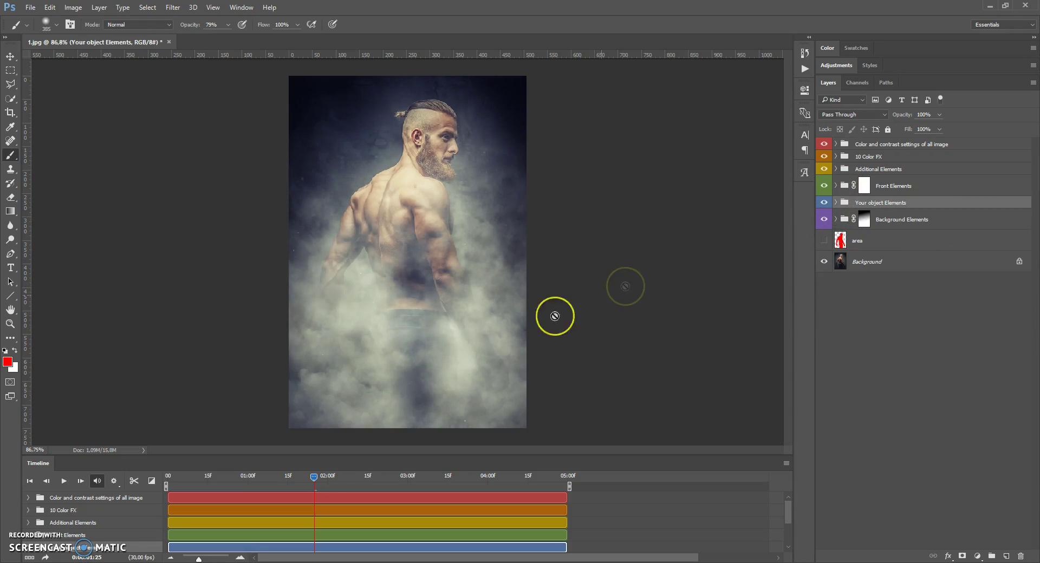
click(220, 478)
drag(208, 482, 143, 483)
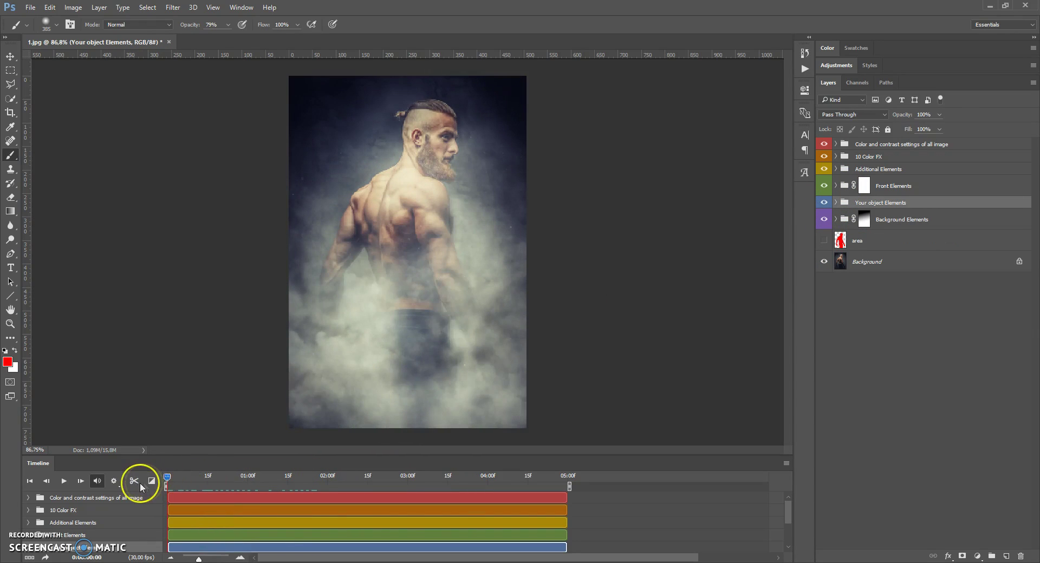
Step: Expand Front Elements, examine its Motion Particles and Top Smoke layers, and view Top Smoke's blending options without changing them
click(836, 186)
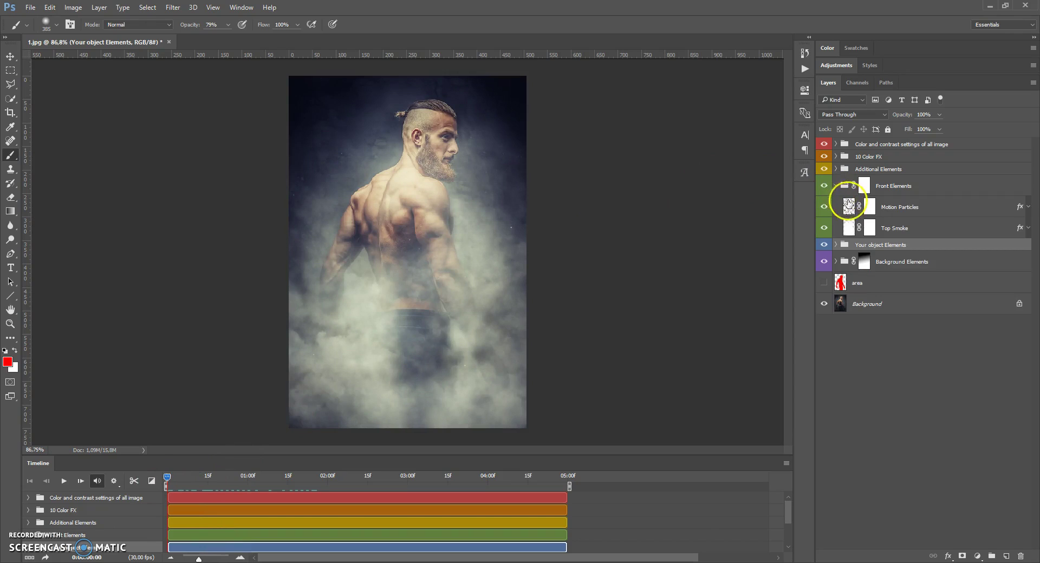
click(849, 206)
click(850, 227)
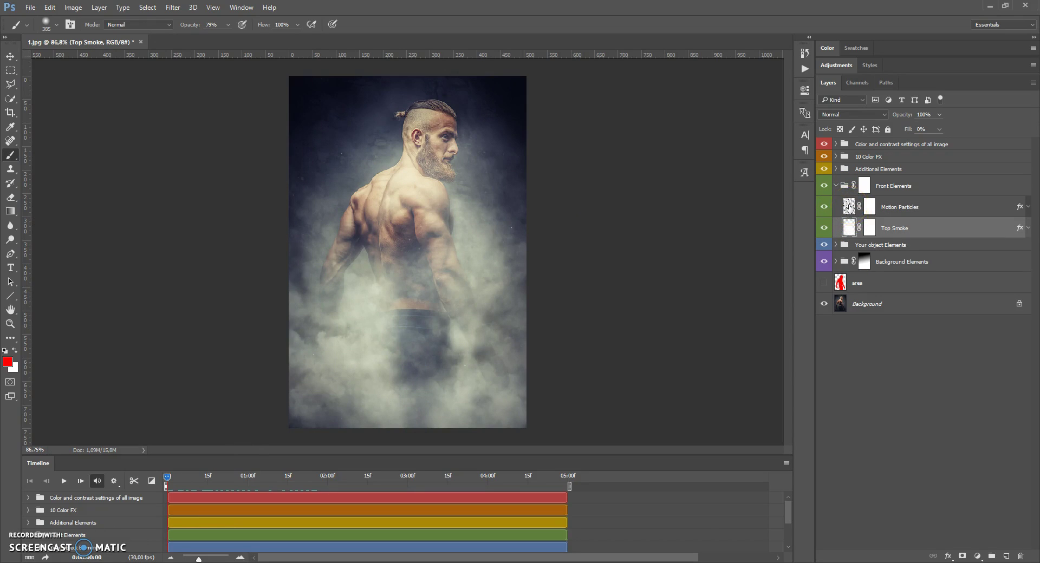
click(849, 208)
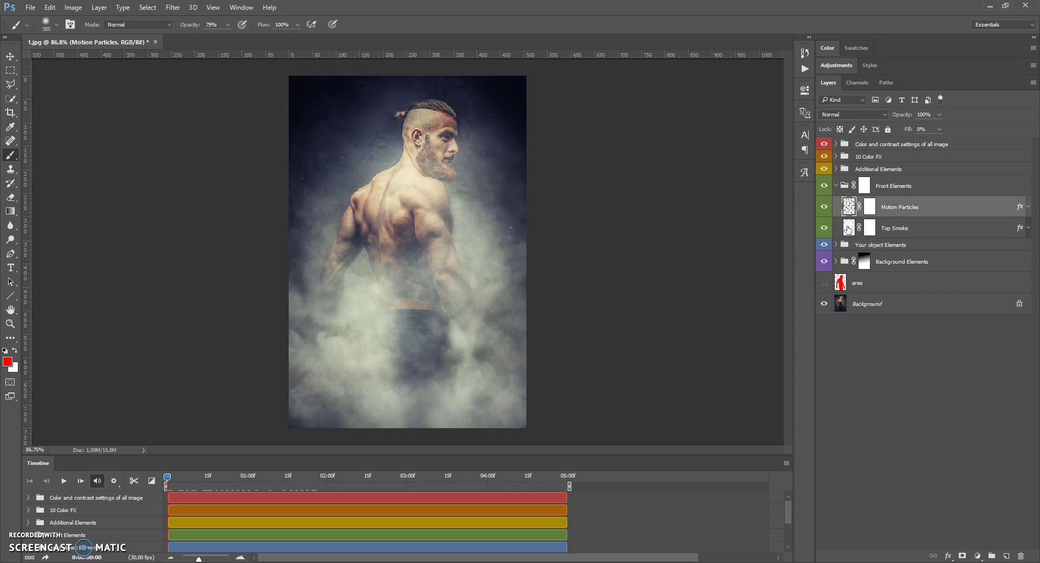
click(848, 230)
click(947, 228)
double_click(947, 229)
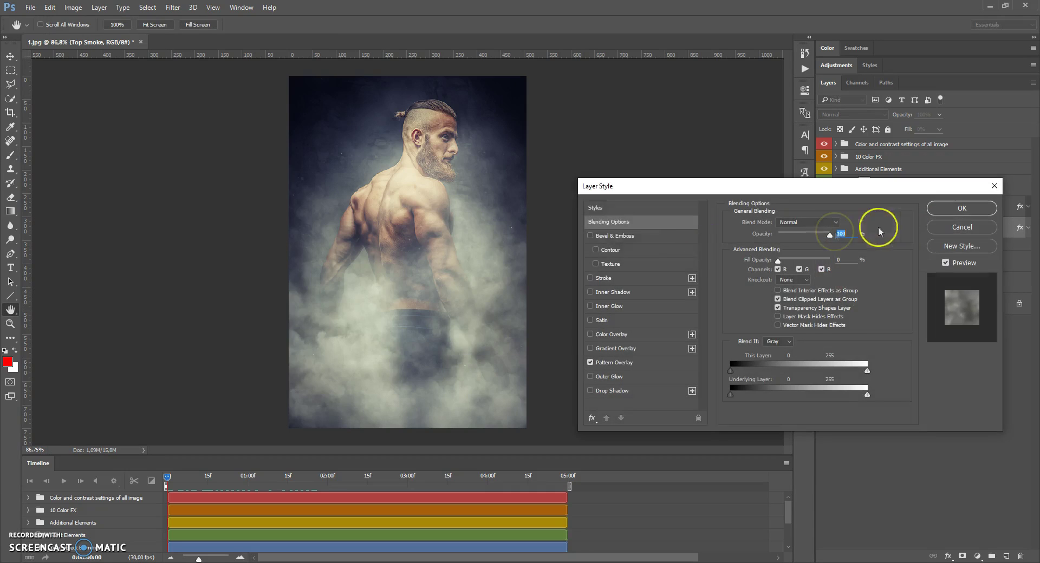
click(966, 228)
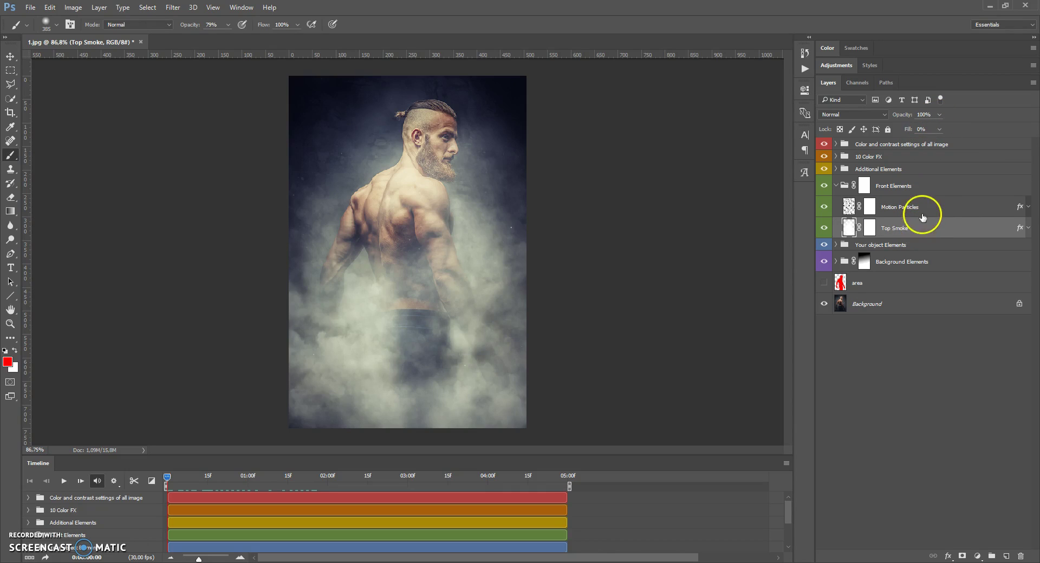
Step: Compare the image with and without the Top Smoke layer, and collapse Front Elements
click(927, 209)
click(921, 224)
click(924, 211)
click(926, 225)
click(870, 228)
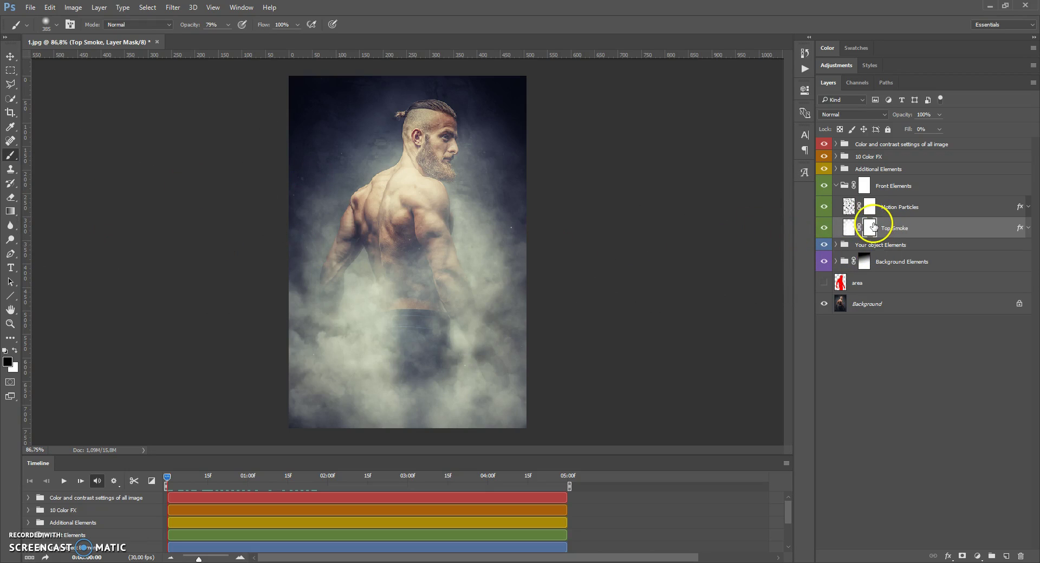
click(824, 228)
click(823, 228)
click(835, 187)
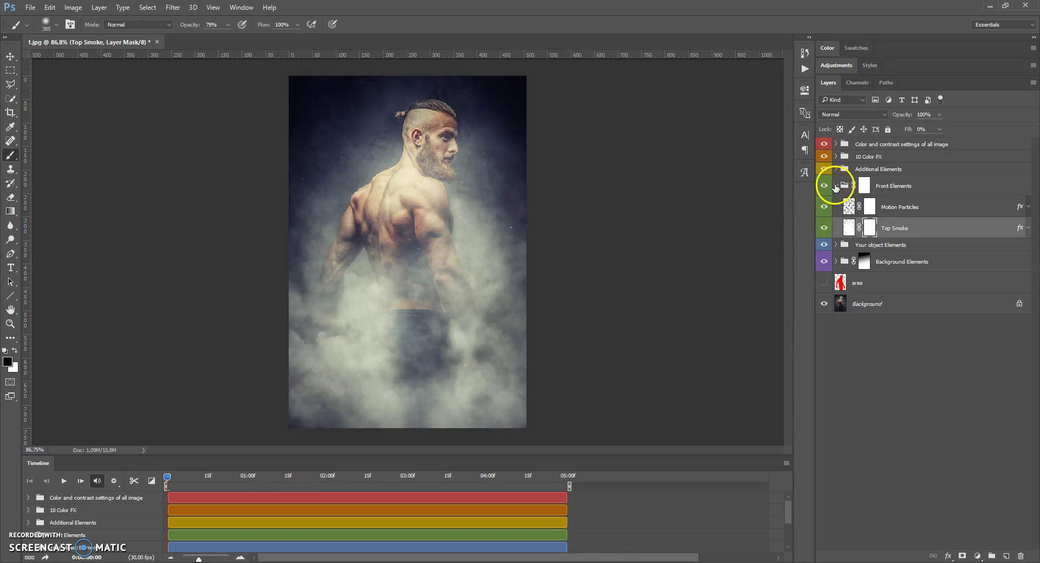
Step: Expand the Additional Elements group and look at its Shadow frame and Light gradient layers
click(836, 171)
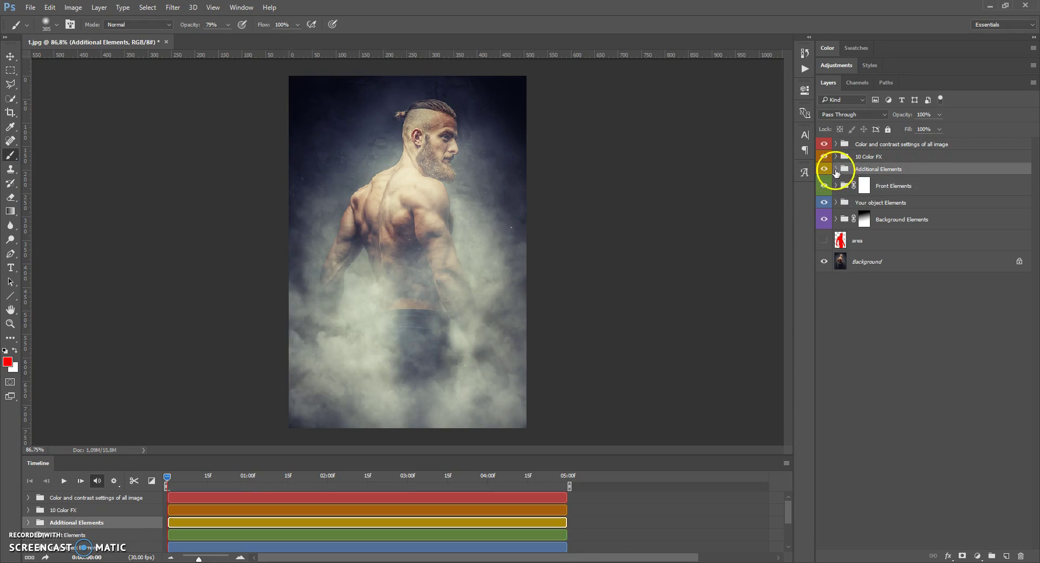
click(836, 171)
click(849, 223)
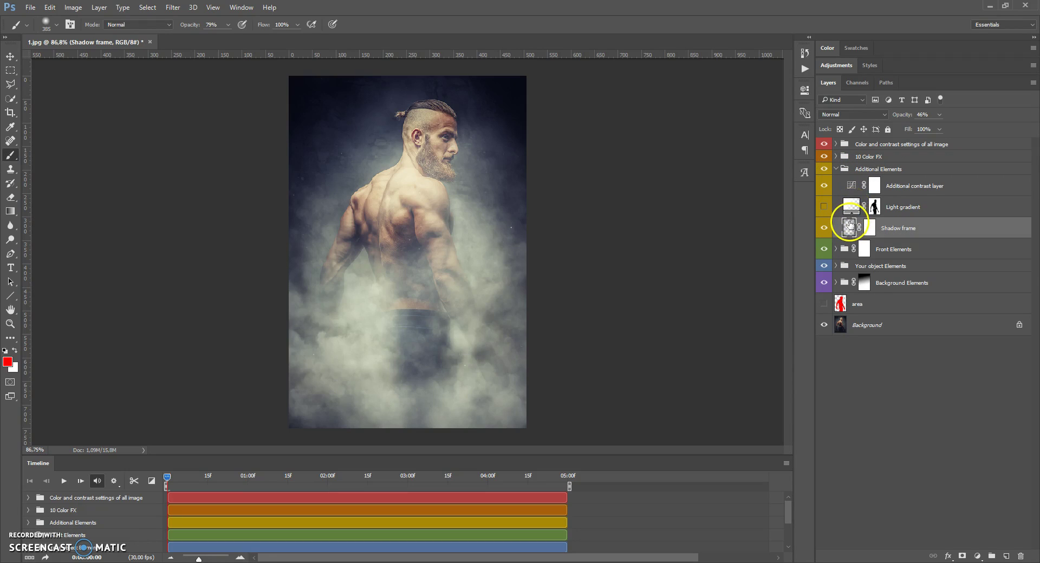
click(845, 206)
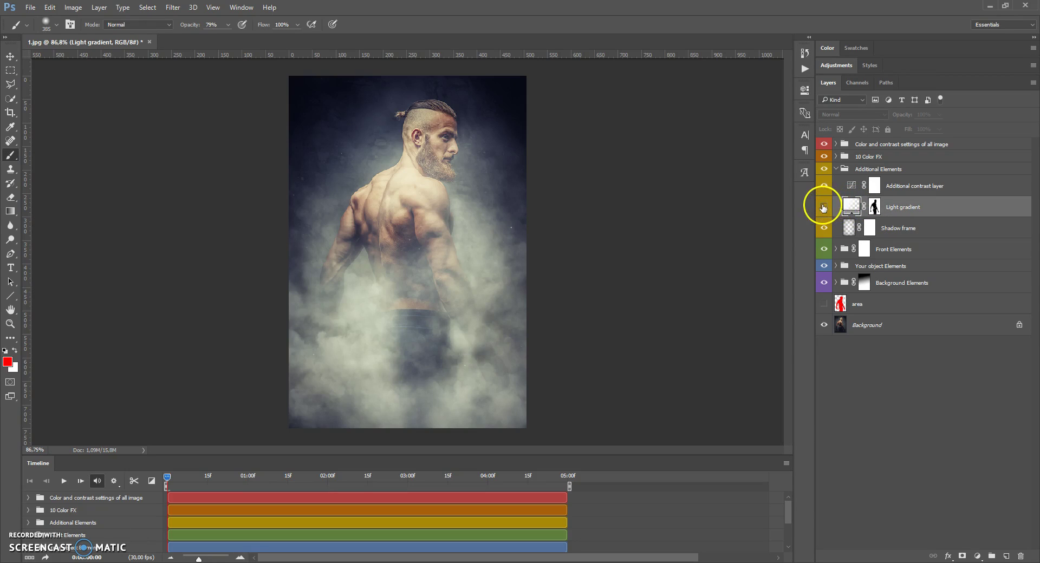
Step: Compare the image with and without the Additional contrast layer by toggling its visibility
click(853, 187)
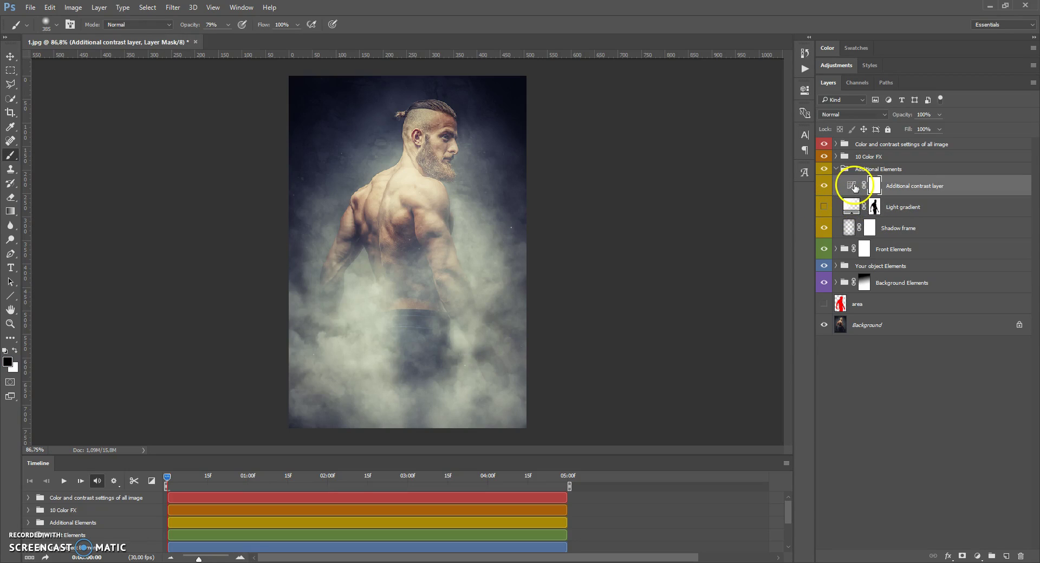
click(824, 187)
click(824, 186)
click(823, 187)
click(824, 186)
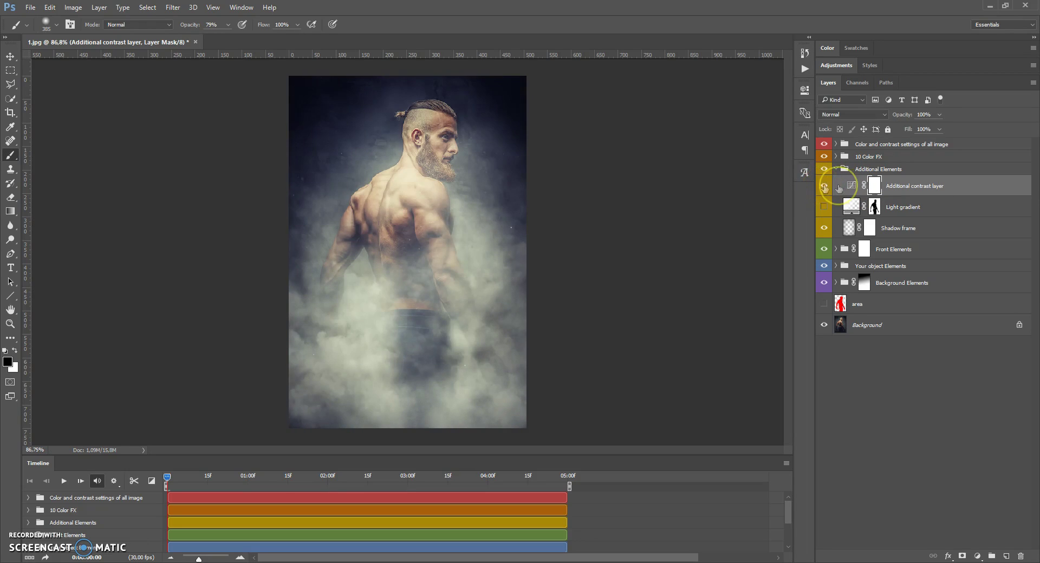
click(848, 187)
click(824, 187)
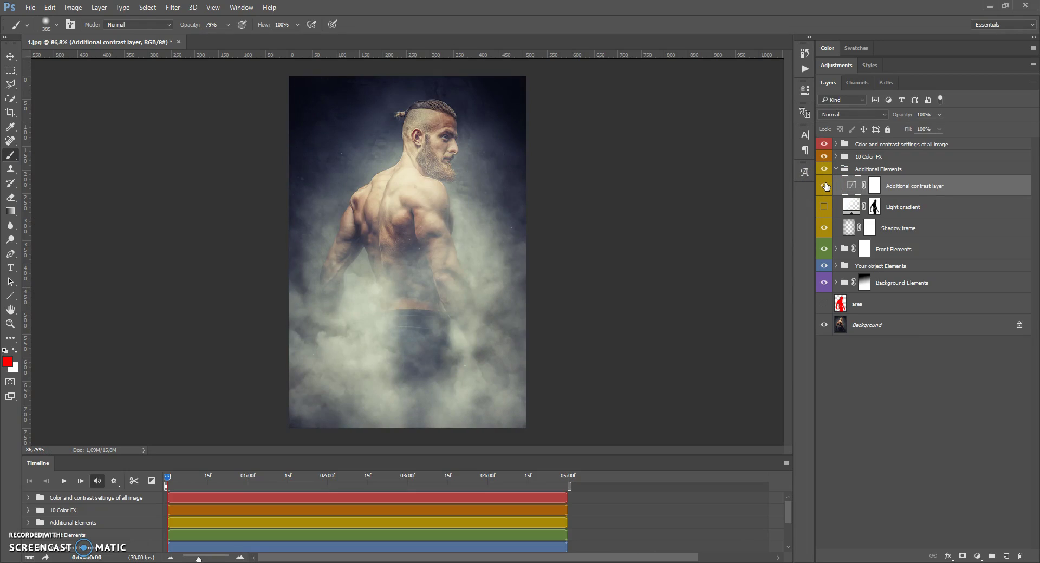
click(824, 186)
click(824, 186)
click(824, 186)
Step: Make the Light gradient layer visible and open its gradient fill settings
click(837, 214)
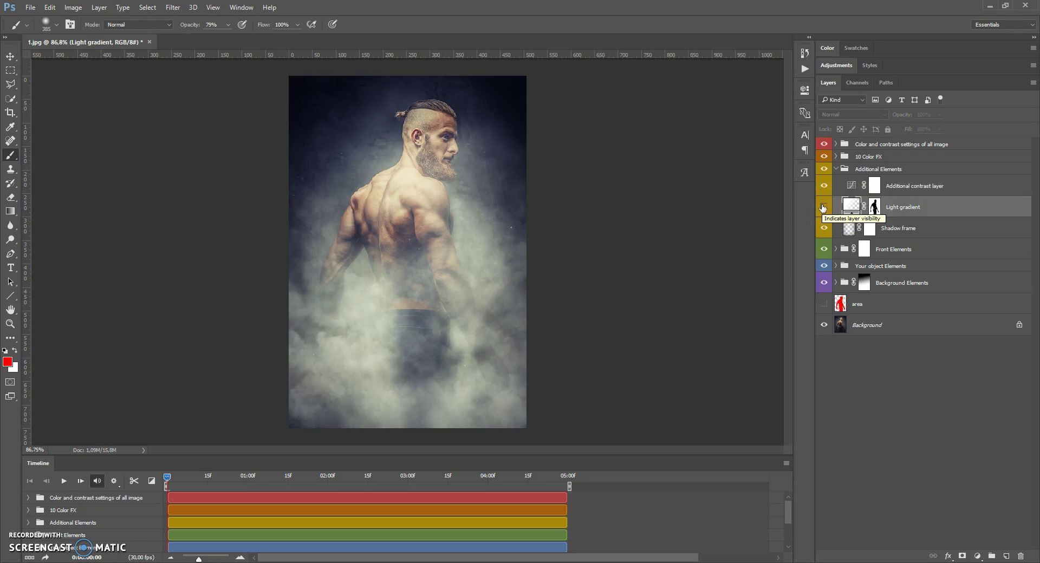
click(823, 207)
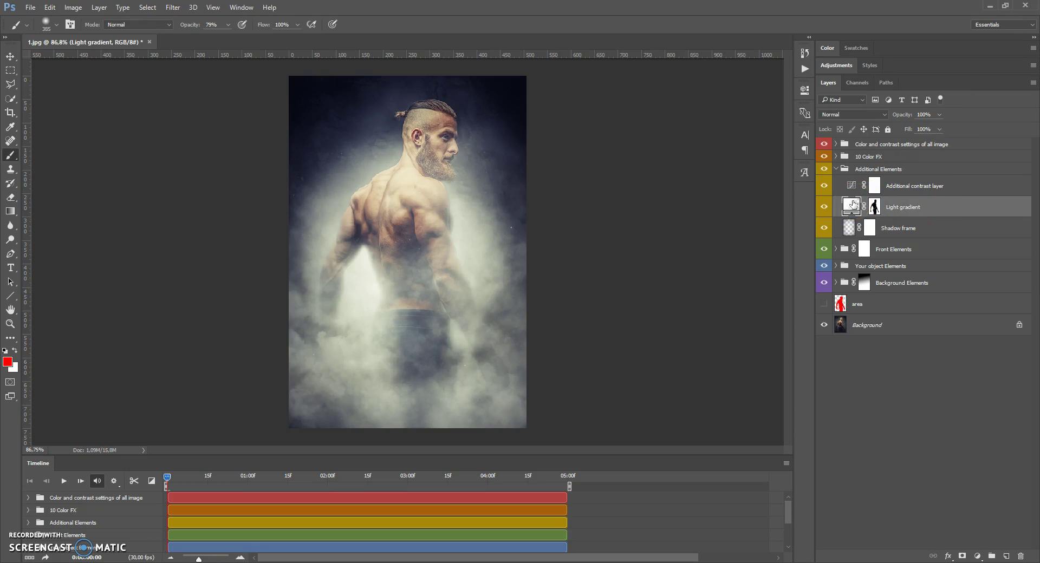
click(924, 204)
click(854, 207)
double_click(851, 206)
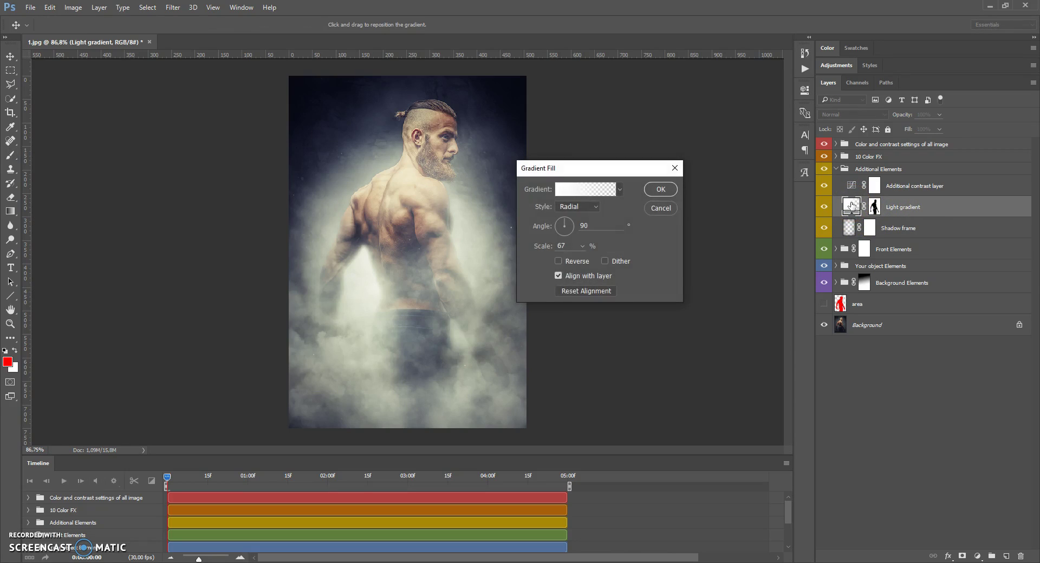
Step: Try adjusting the opacity of the first stop in the light gradient, keeping it at 100%
click(580, 191)
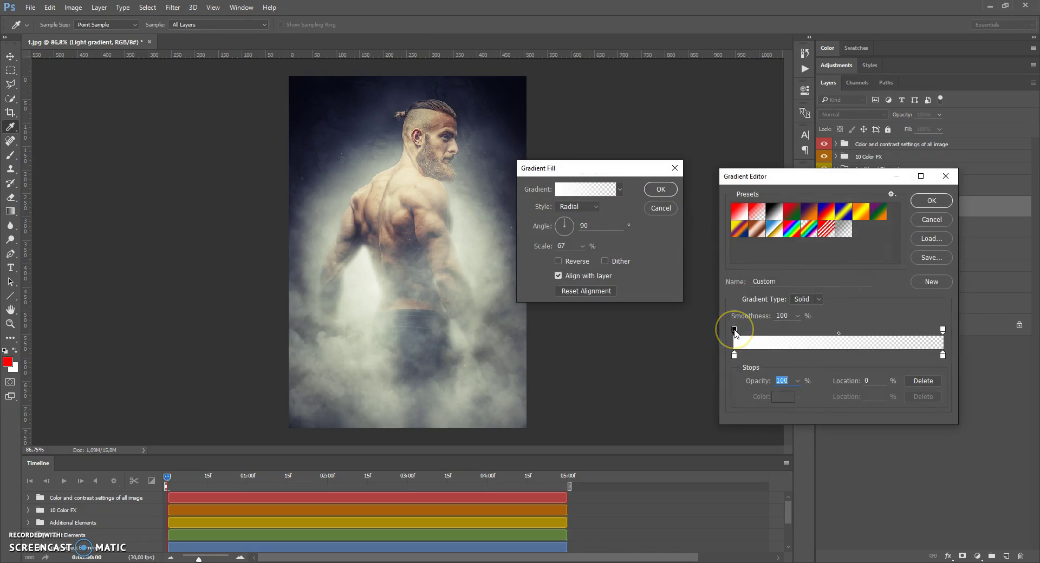
drag(730, 330, 743, 331)
click(797, 381)
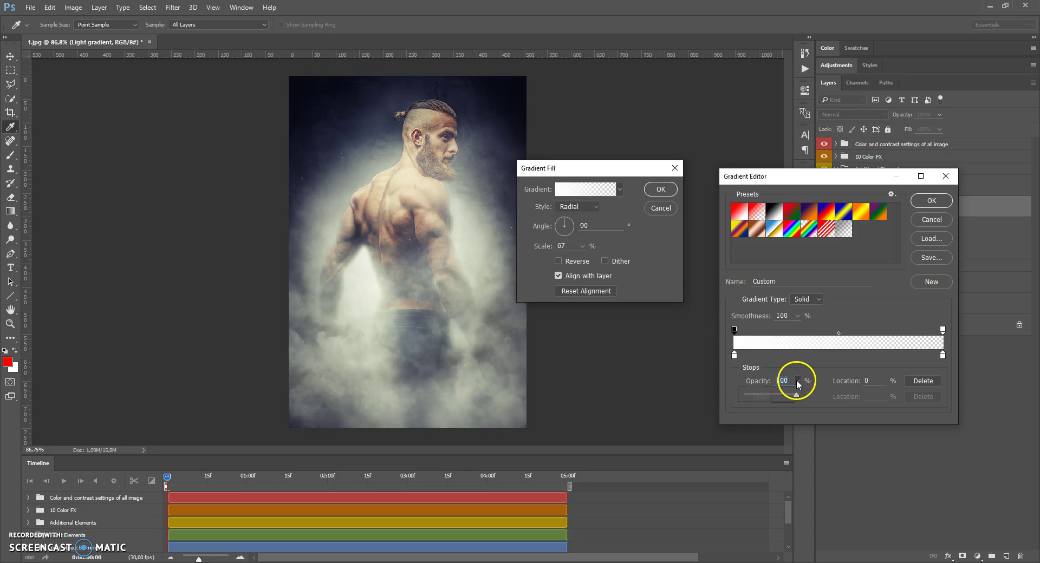
mouse_move(797, 393)
mouse_down()
mouse_move(748, 395)
mouse_move(798, 396)
mouse_up()
click(855, 300)
click(931, 200)
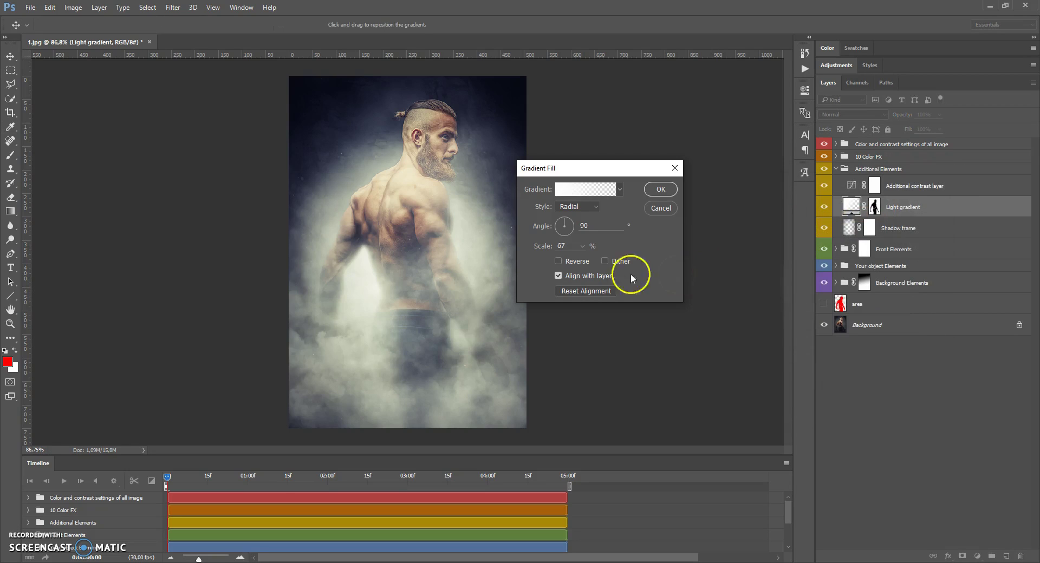
Step: Set the light gradient's scale to 78%, reposition it behind the man and accept the gradient fill
mouse_move(585, 260)
mouse_down()
mouse_move(598, 258)
mouse_move(580, 260)
mouse_up()
drag(426, 272, 506, 250)
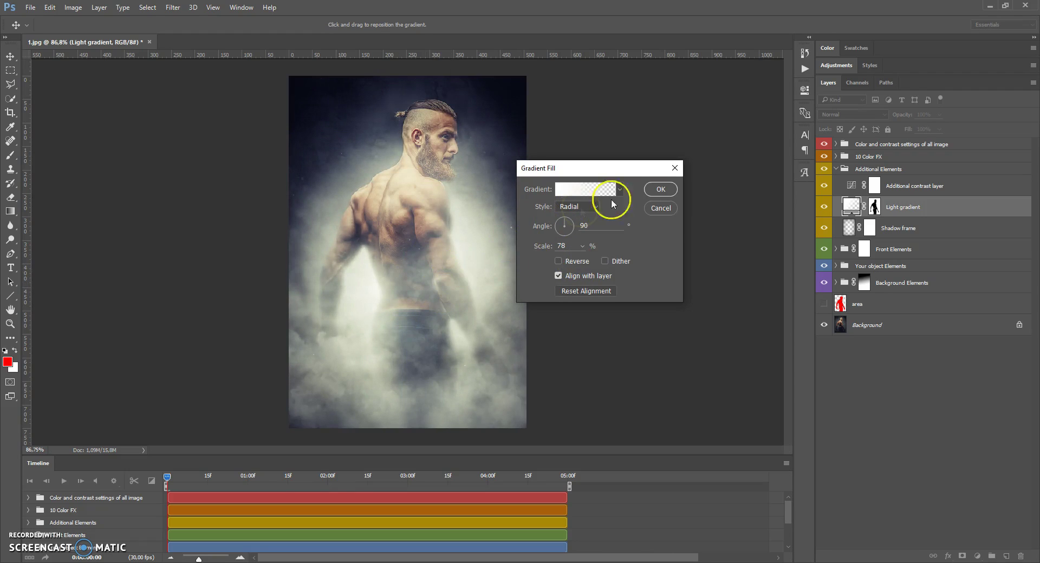
click(660, 189)
Step: Expand Background Elements, toggle one of its layers to compare the image, and collapse the group again
click(836, 283)
click(824, 444)
click(824, 444)
click(836, 283)
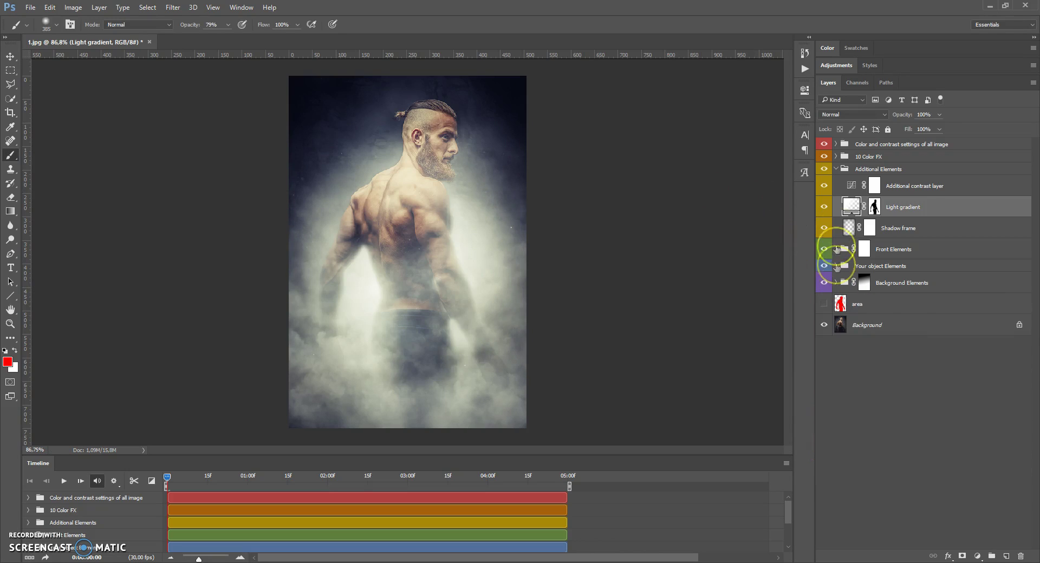
Step: Compare the image without Shadow frame, raise that layer's opacity for darker edges, and collapse Additional Elements
click(849, 228)
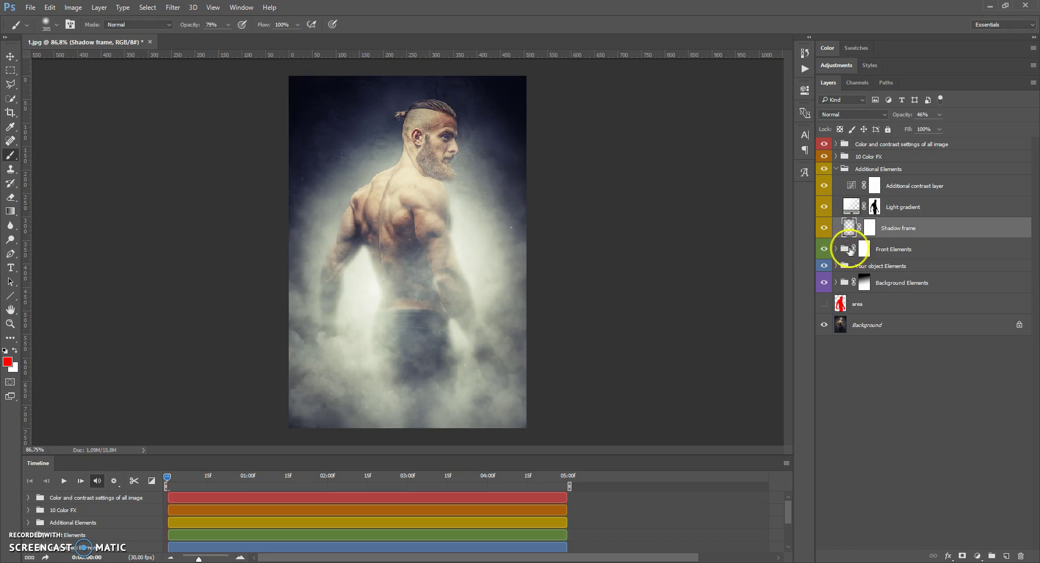
click(823, 228)
click(824, 229)
click(849, 227)
mouse_move(961, 125)
mouse_down()
mouse_move(993, 125)
mouse_move(909, 130)
mouse_move(975, 130)
mouse_move(941, 130)
mouse_move(955, 129)
mouse_up()
click(836, 170)
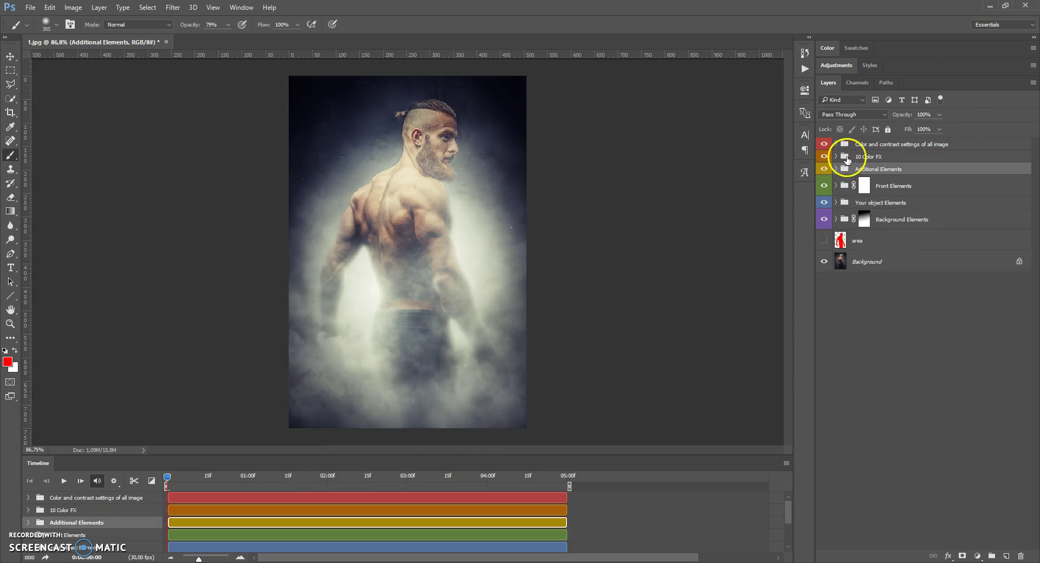
Step: Expand the 10 Color FX group and preview Color 1 through Color 5 one at a time on the image
click(836, 158)
click(836, 157)
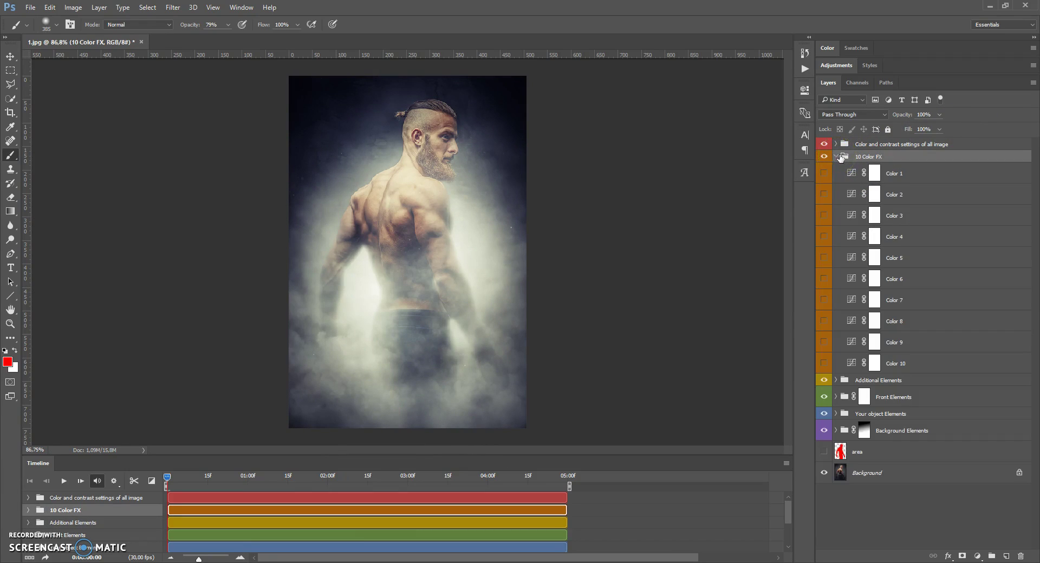
click(823, 173)
click(823, 173)
click(823, 195)
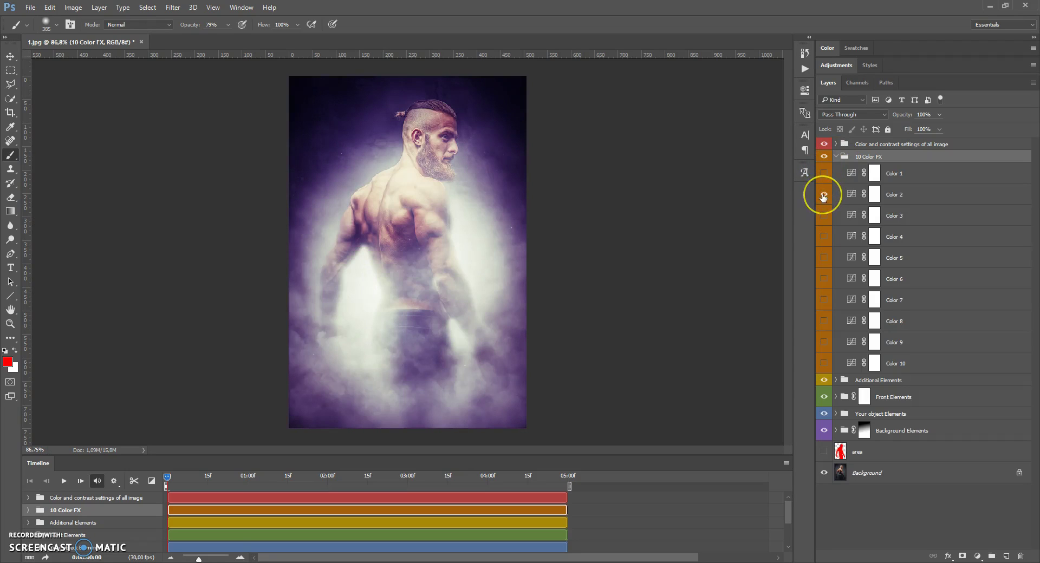
click(824, 195)
click(824, 215)
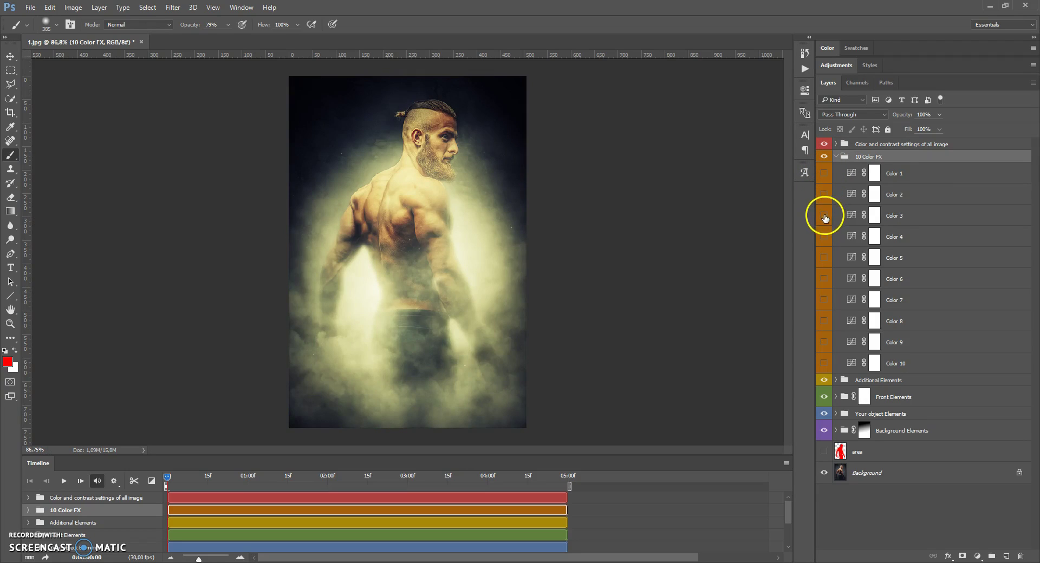
click(824, 217)
click(824, 236)
click(824, 236)
click(824, 258)
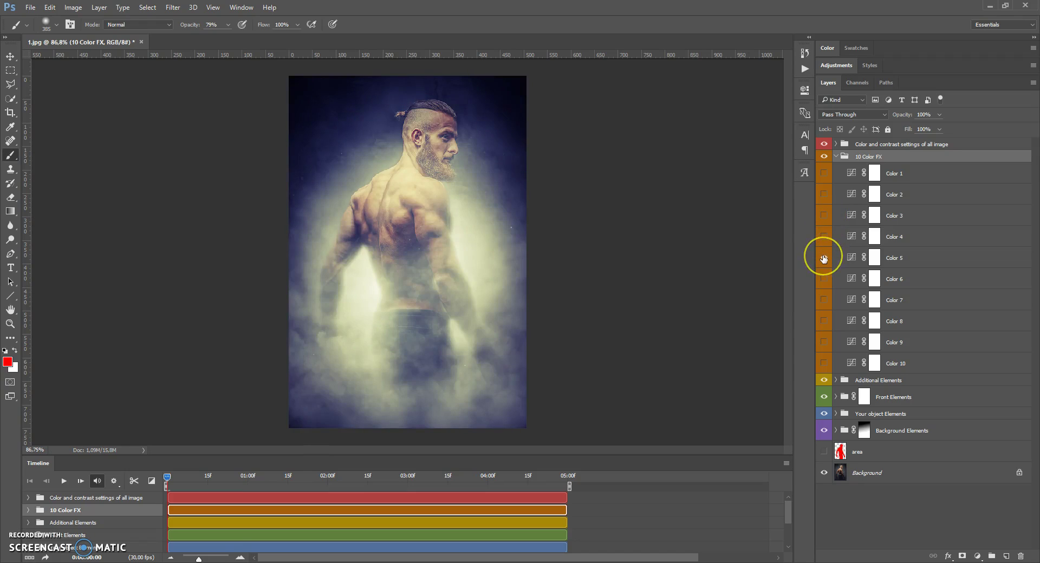
Step: Preview Color 6, Color 7, Color 9 and Color 10 one at a time, and collapse the 10 Color FX group
click(825, 280)
click(824, 281)
click(821, 301)
click(823, 302)
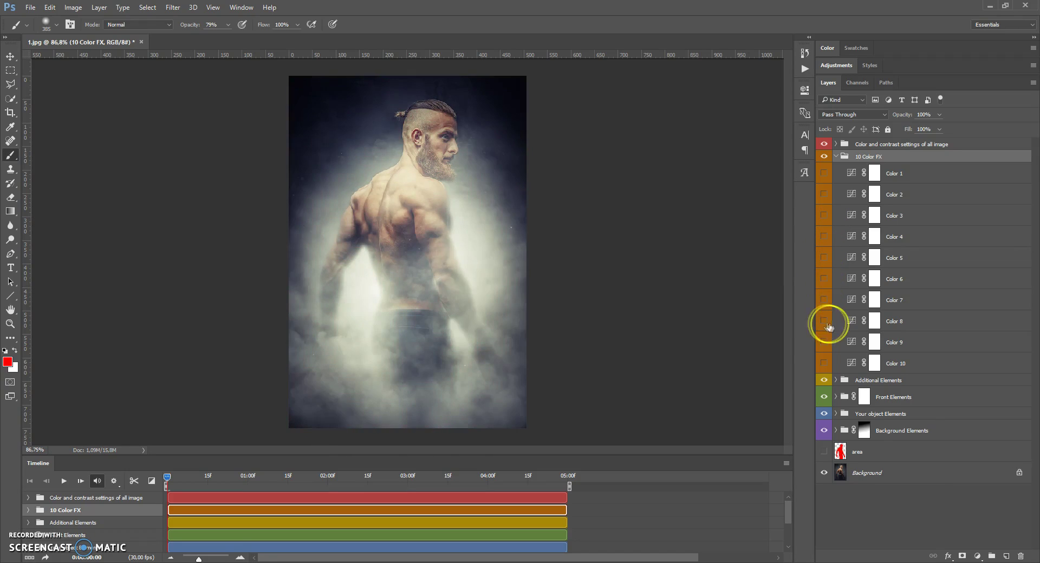
click(822, 343)
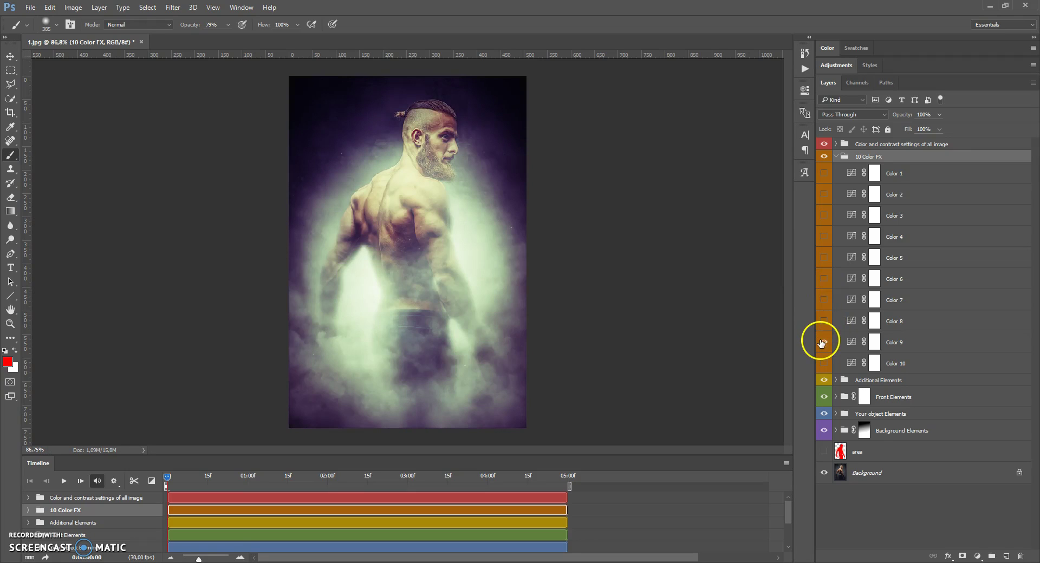
click(822, 342)
click(824, 363)
drag(823, 365, 839, 159)
click(837, 158)
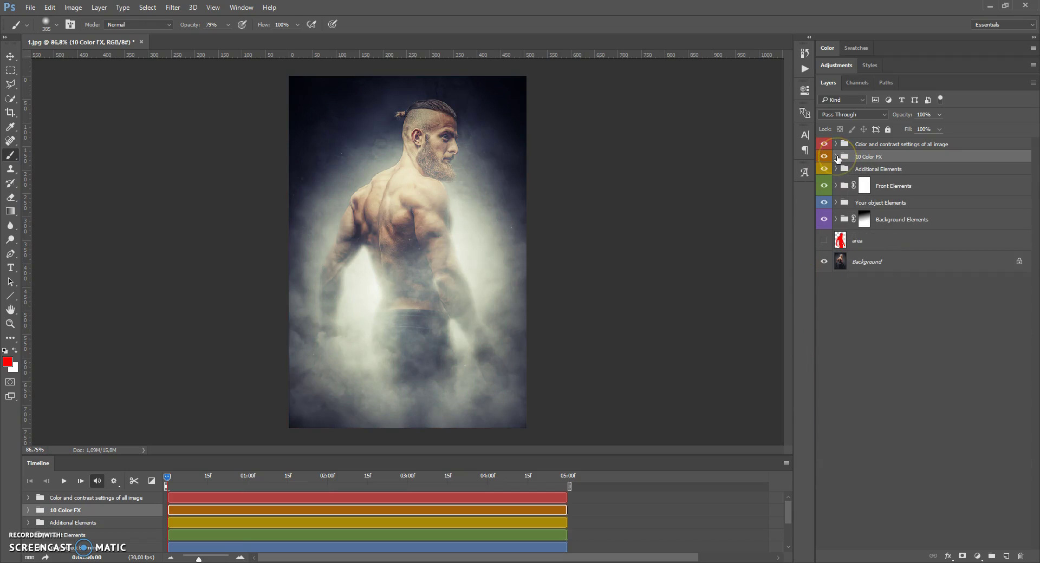
Step: Expand Color and contrast settings of all image and show the Add Gradient to all image layer
click(837, 146)
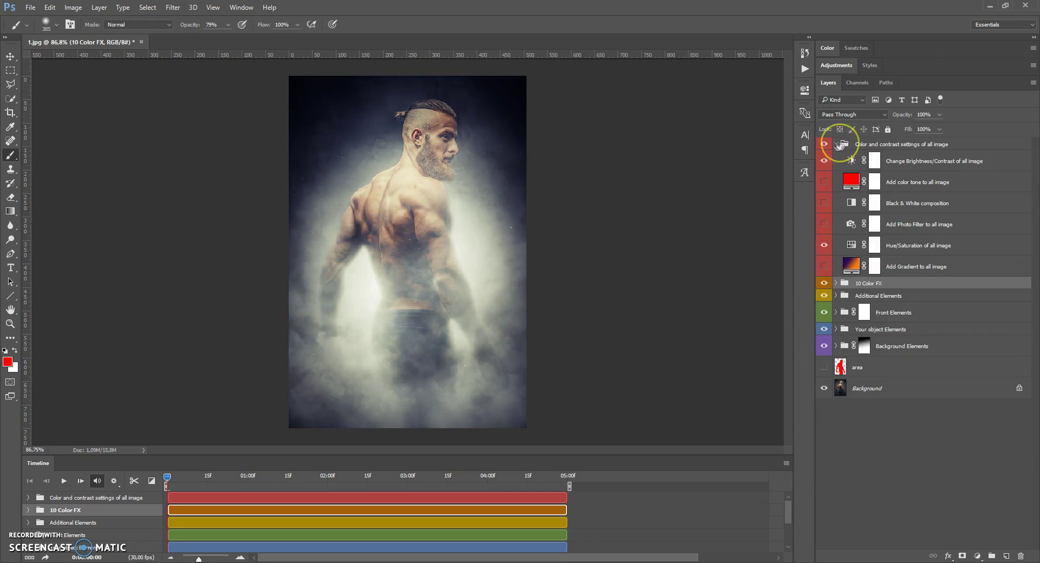
click(894, 144)
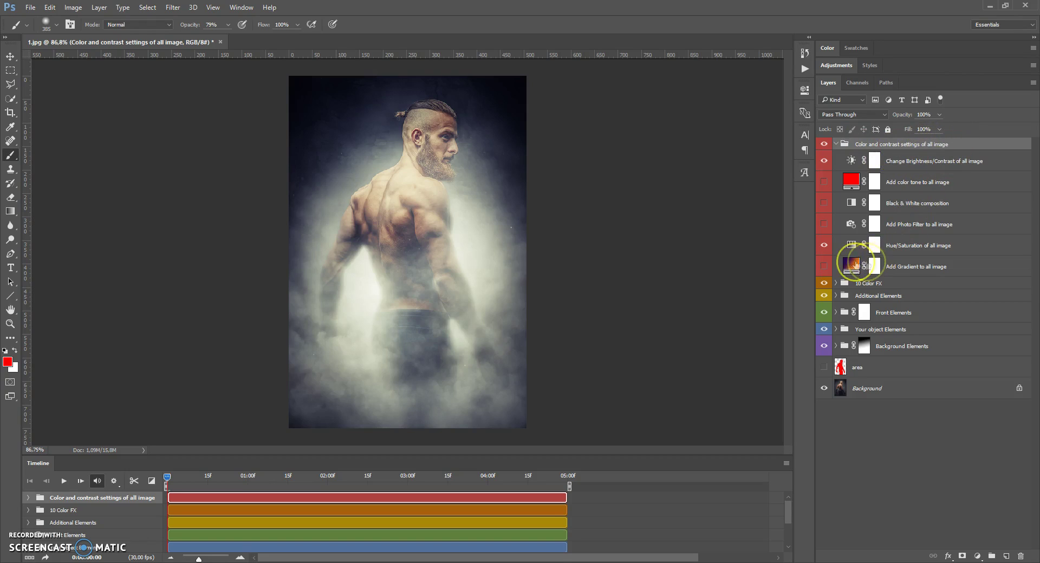
click(833, 268)
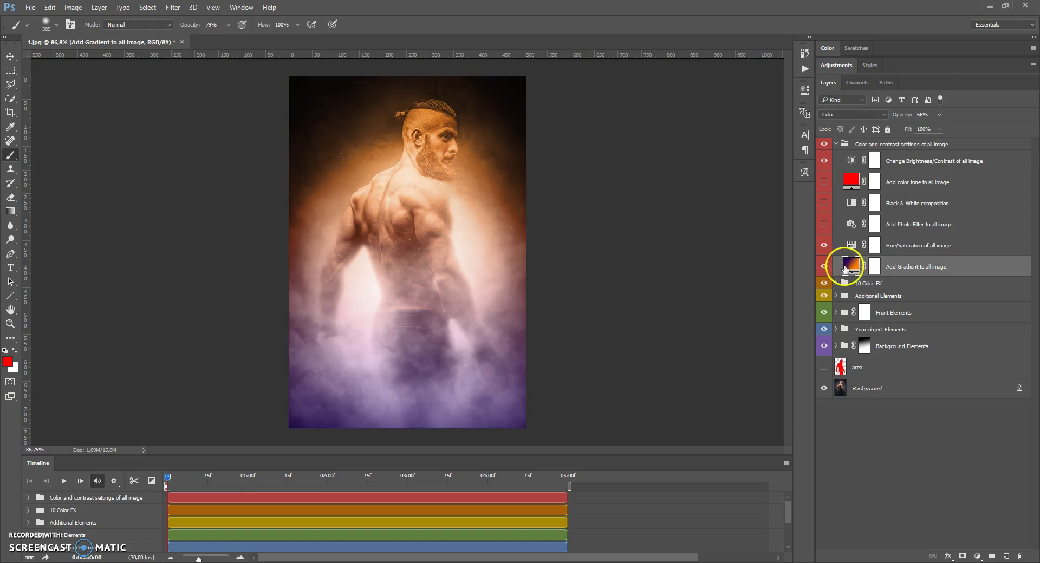
Step: Try changing the first stop of the Add Gradient to all image fill to dark green #0c590a
double_click(846, 266)
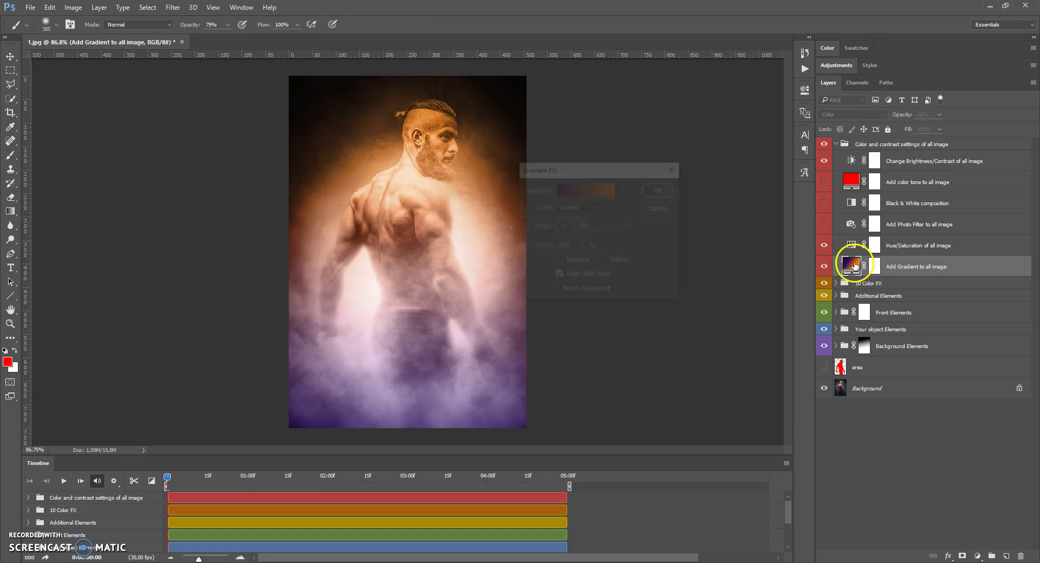
click(589, 191)
double_click(734, 354)
drag(672, 216, 671, 267)
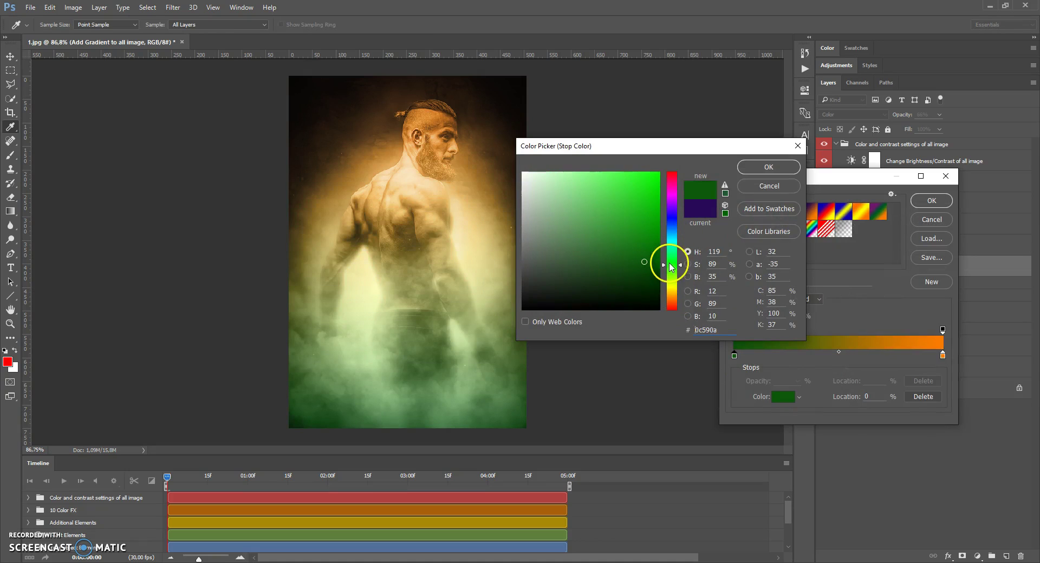
click(745, 170)
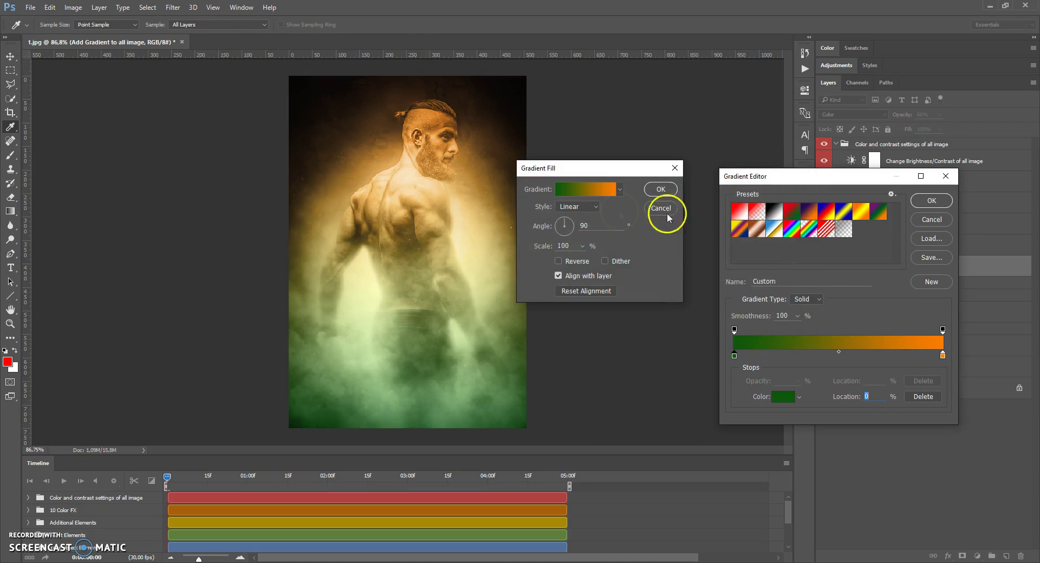
click(930, 201)
Step: Try repositioning the gradient with a 172.87° angle and another scale, cancel the gradient edit and hide its layer
drag(495, 225, 448, 351)
drag(558, 232, 548, 227)
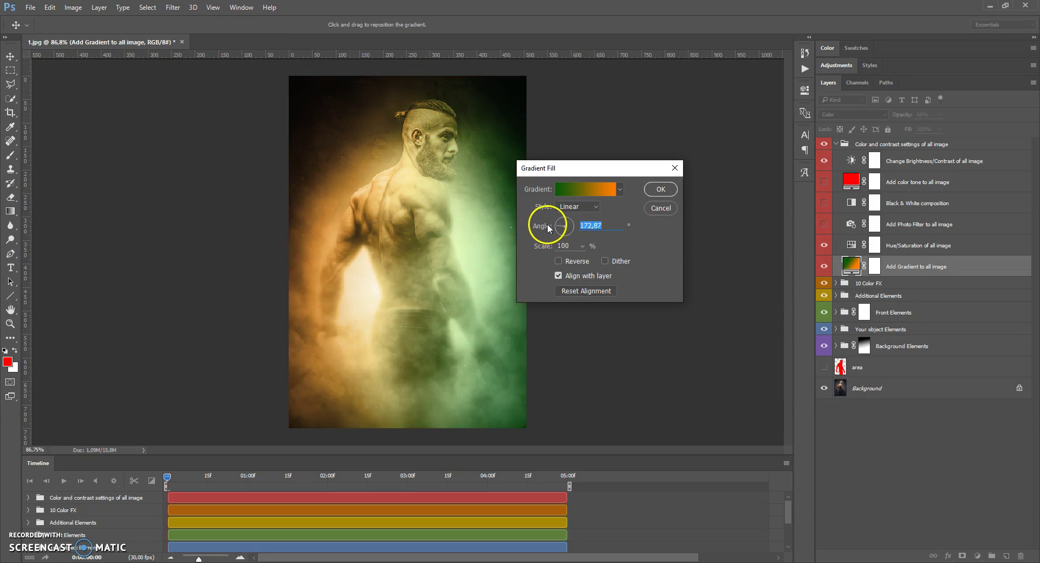
click(583, 246)
drag(606, 260, 580, 262)
click(660, 209)
click(824, 267)
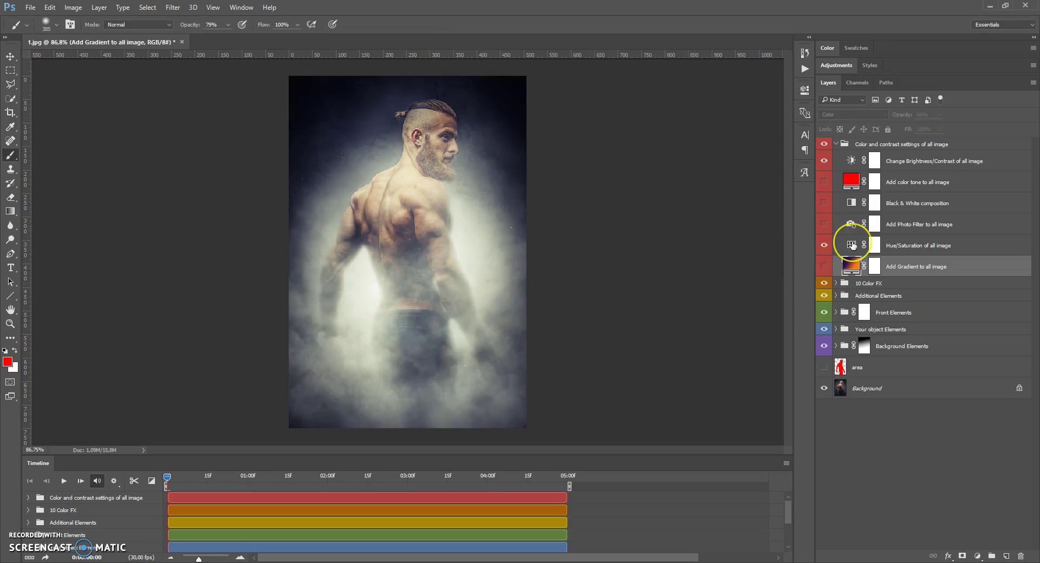
Step: Try different saturation levels in Hue/Saturation of all image, finishing with Saturation at -1
double_click(852, 246)
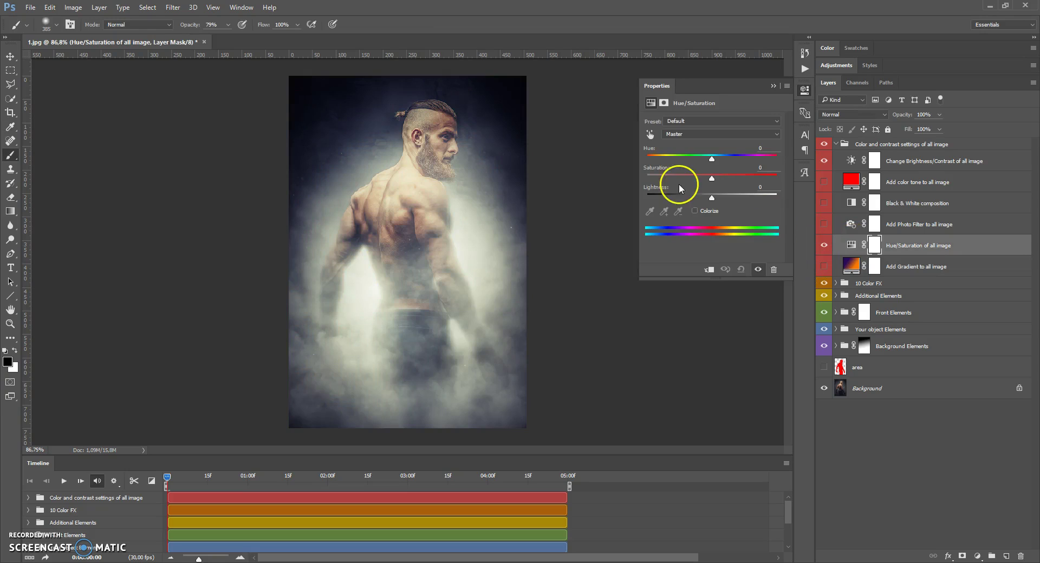
mouse_move(714, 177)
mouse_down()
mouse_move(634, 176)
mouse_move(728, 177)
mouse_move(707, 179)
mouse_move(764, 160)
mouse_move(703, 158)
mouse_move(712, 158)
mouse_up()
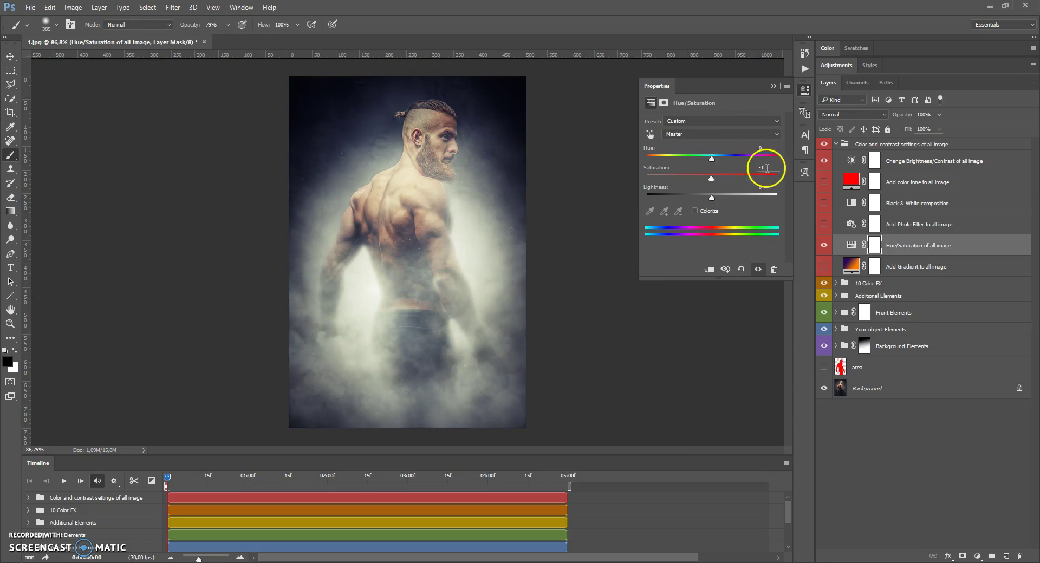
click(773, 85)
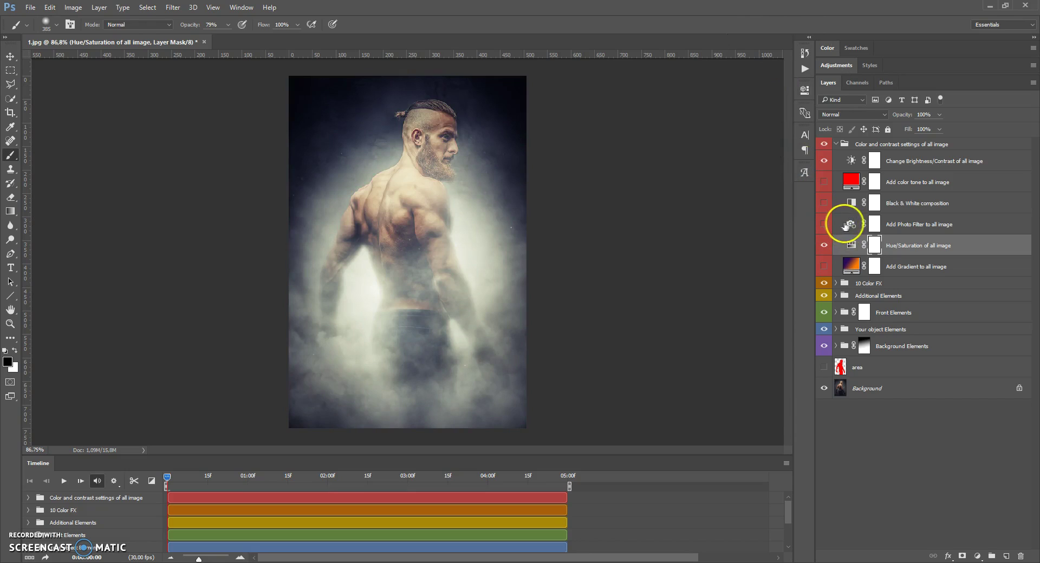
Step: Try Add Photo Filter to all image with the Deep Emerald filter at about 71% density, and hide the layer again
click(849, 225)
click(825, 224)
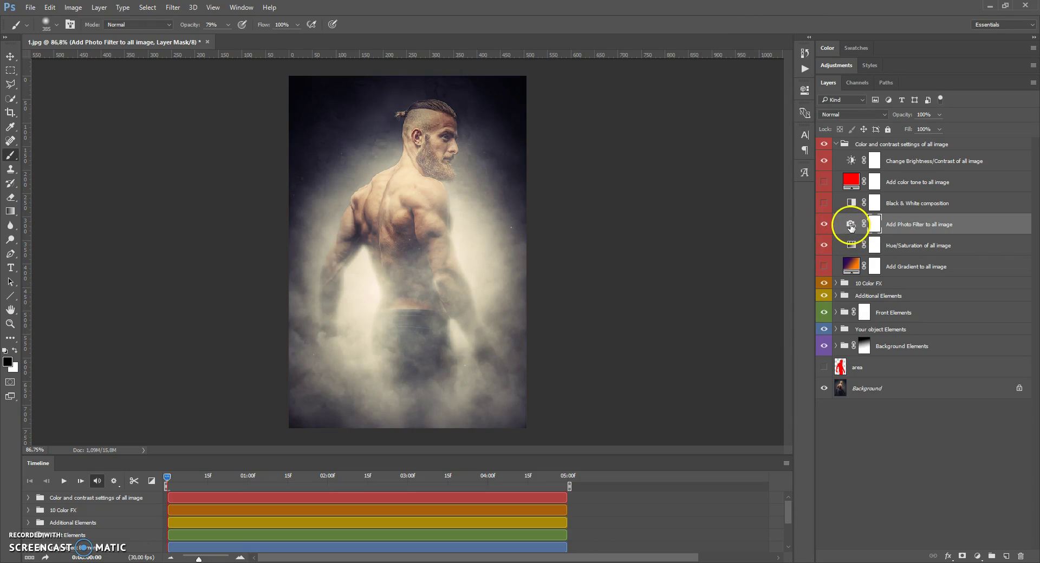
double_click(850, 225)
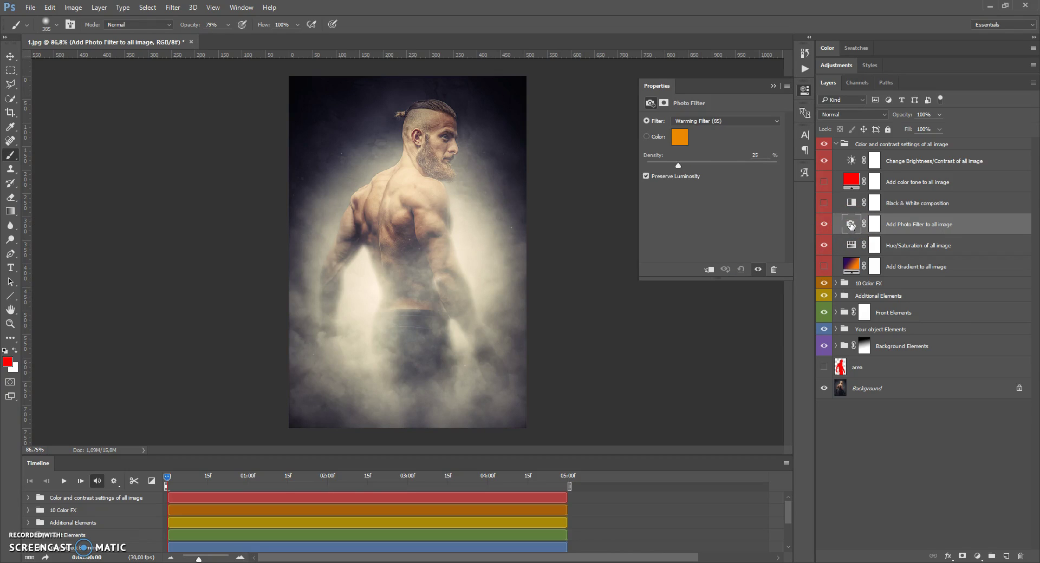
click(707, 122)
click(702, 140)
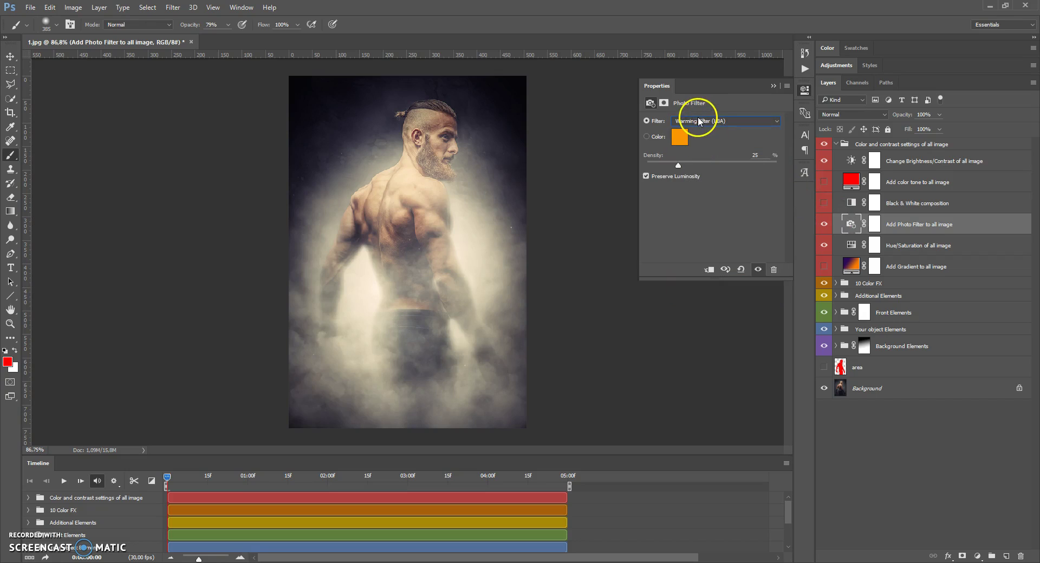
scroll(699, 123, down, 2)
drag(685, 166, 745, 165)
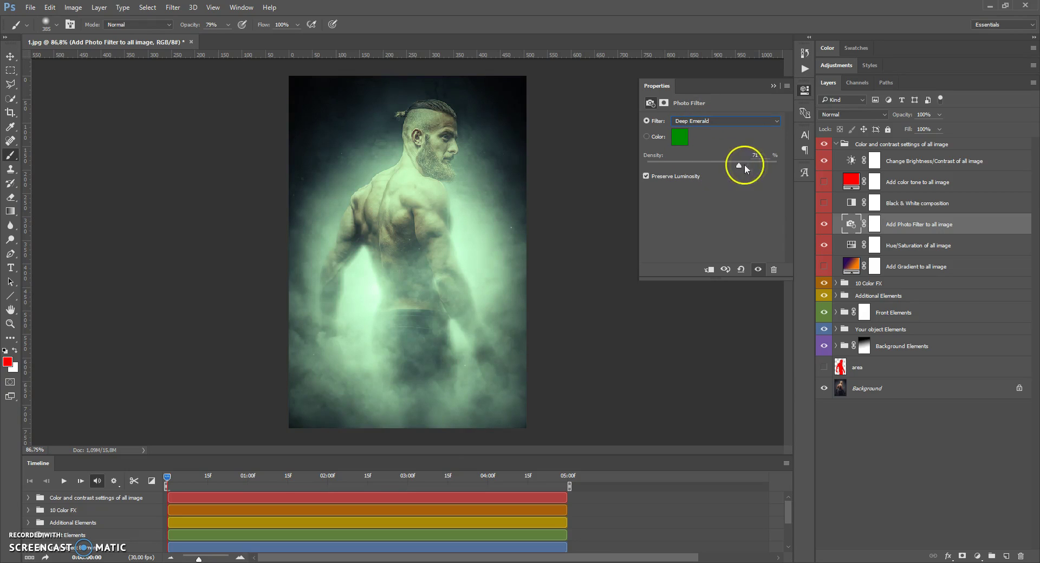
click(773, 86)
click(824, 223)
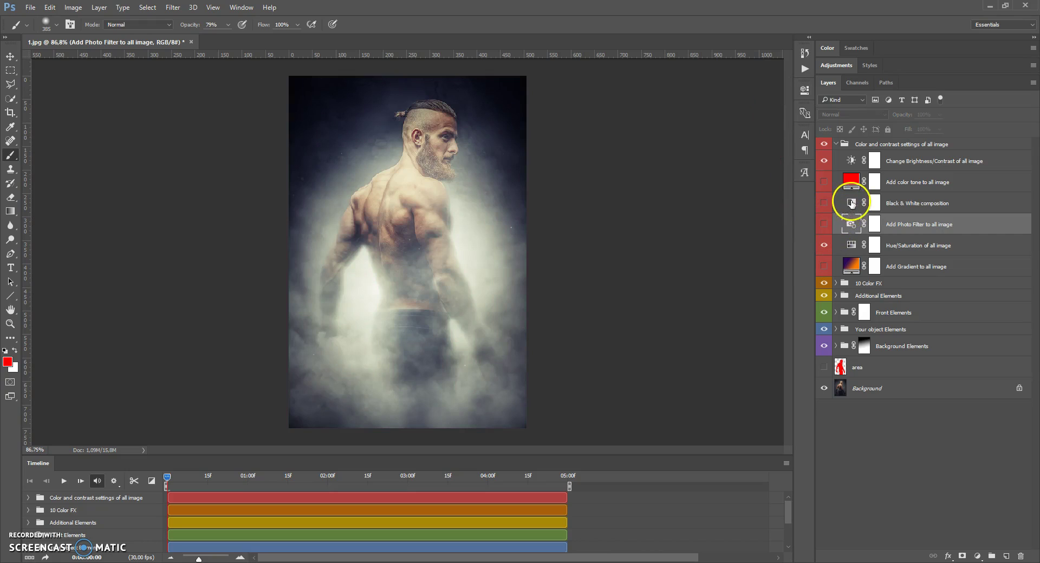
Step: Preview the Black & White composition layer on the image and hide it again
click(851, 203)
click(824, 204)
click(824, 203)
Step: Show Add color tone to all image, set its colour to blue #00a2ff and reduce the layer's opacity to 8%
click(848, 183)
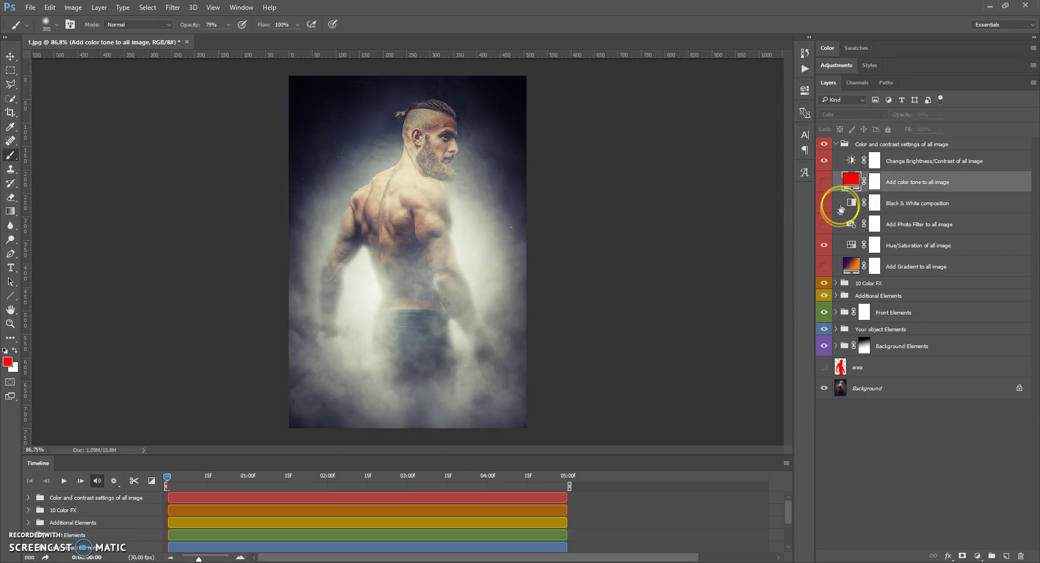
click(824, 183)
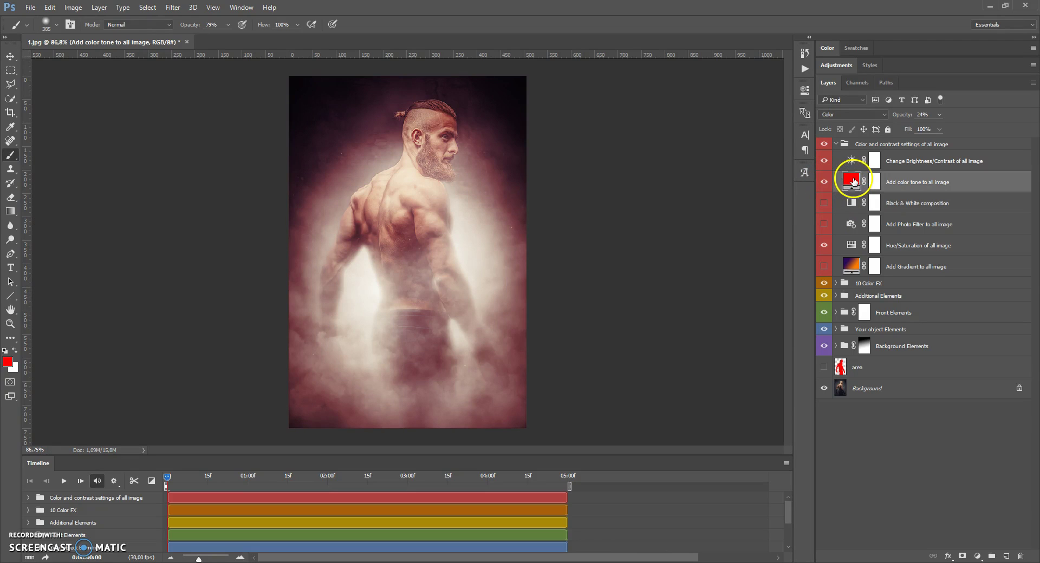
double_click(851, 180)
drag(673, 220, 669, 232)
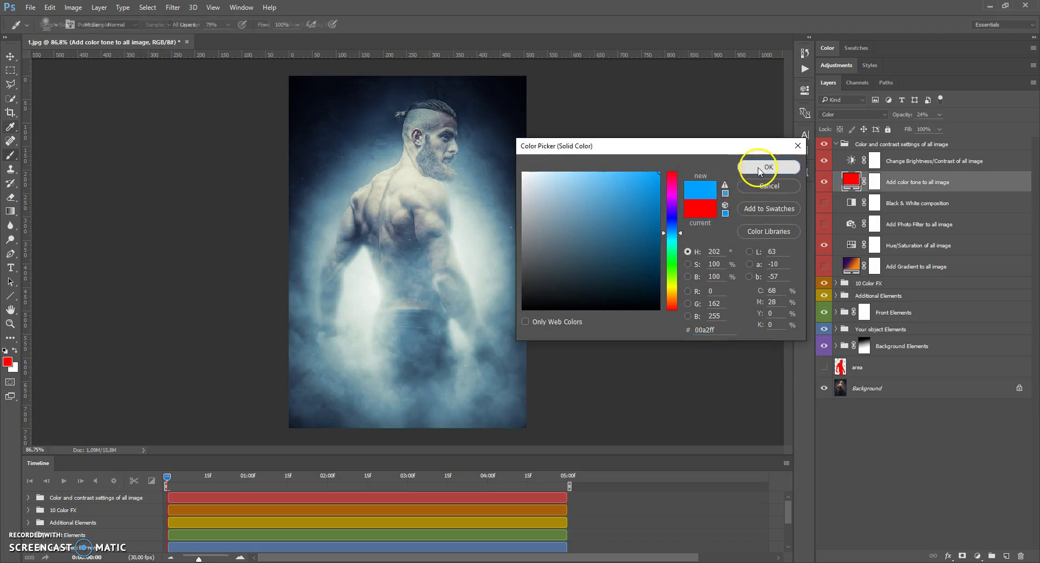
click(768, 166)
click(940, 114)
drag(936, 126, 933, 128)
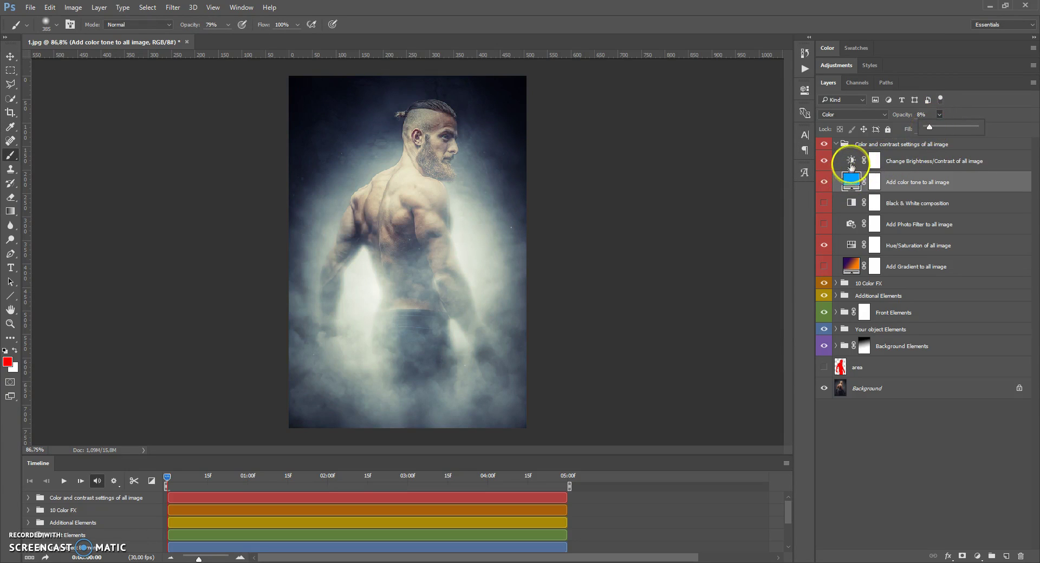
Step: Raise Brightness slightly in Change Brightness/Contrast of all image and collapse the colour and contrast group
click(851, 162)
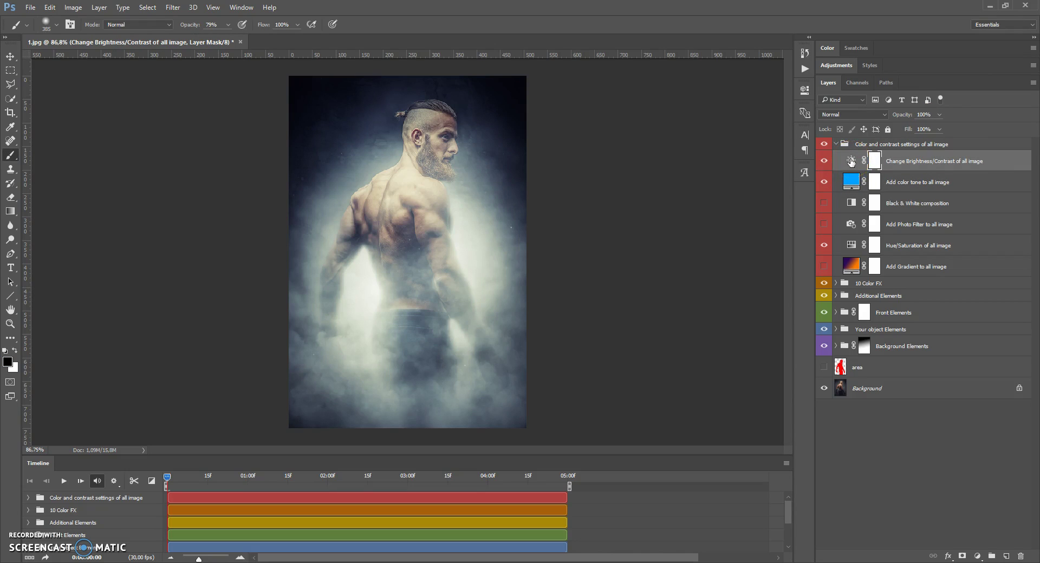
double_click(851, 160)
mouse_move(719, 148)
mouse_down()
mouse_move(732, 148)
mouse_move(716, 149)
mouse_up()
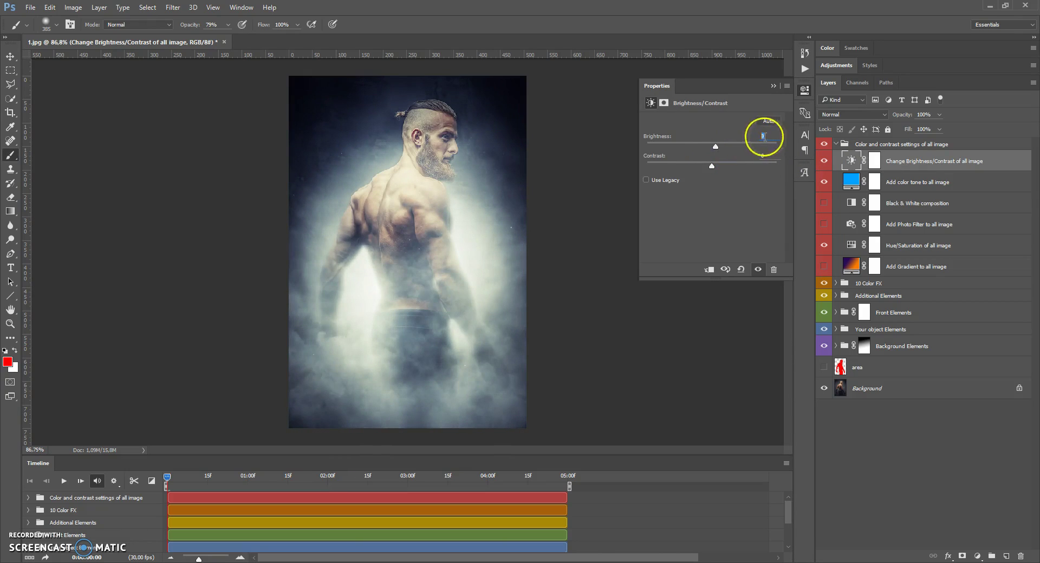
click(773, 85)
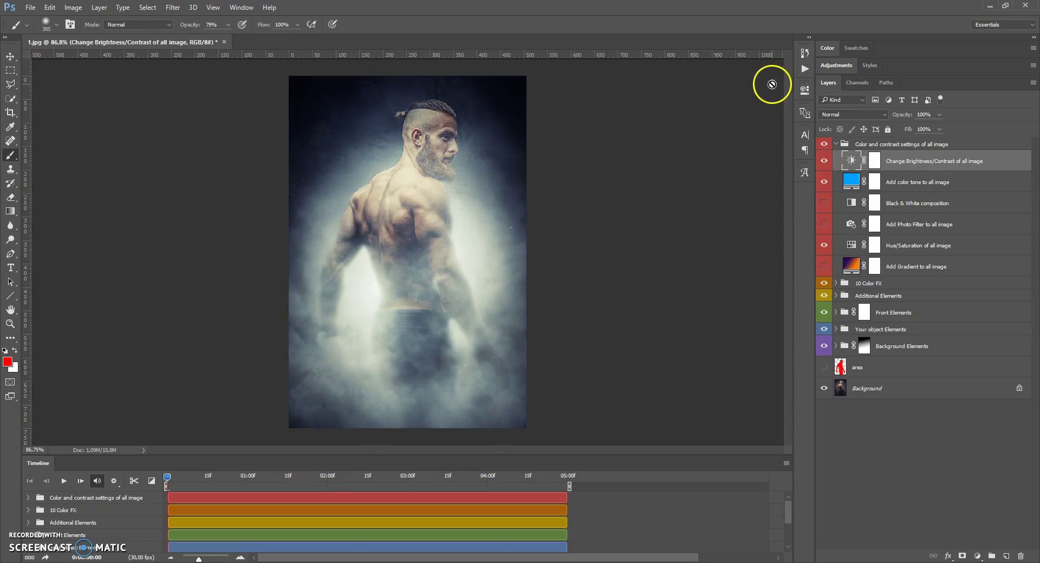
click(835, 144)
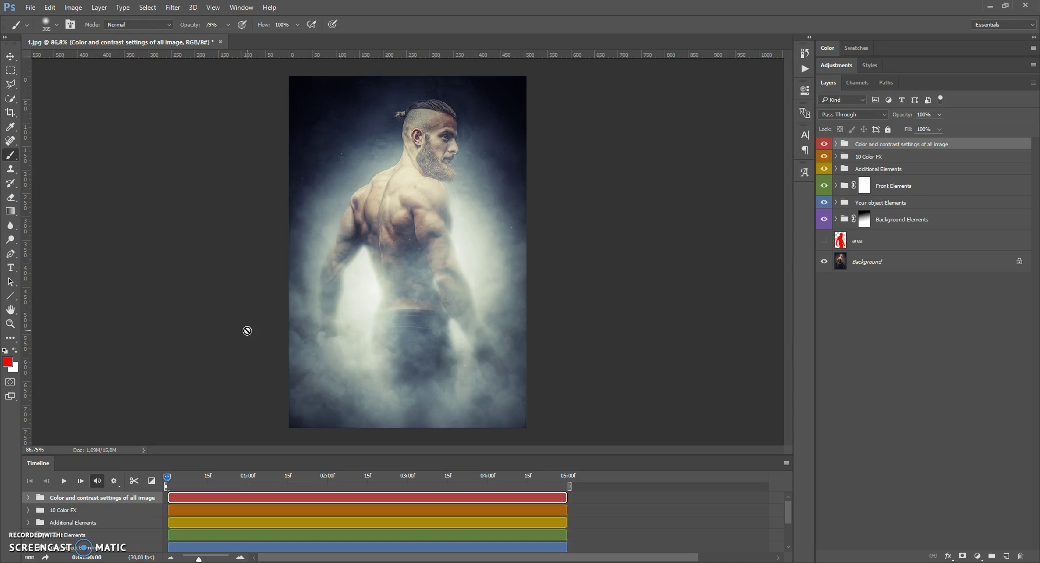
Step: Display the recorded actions and select SMOKE WHERE YOU PAINT in the 1. Smoke Photoshop Action set
click(805, 68)
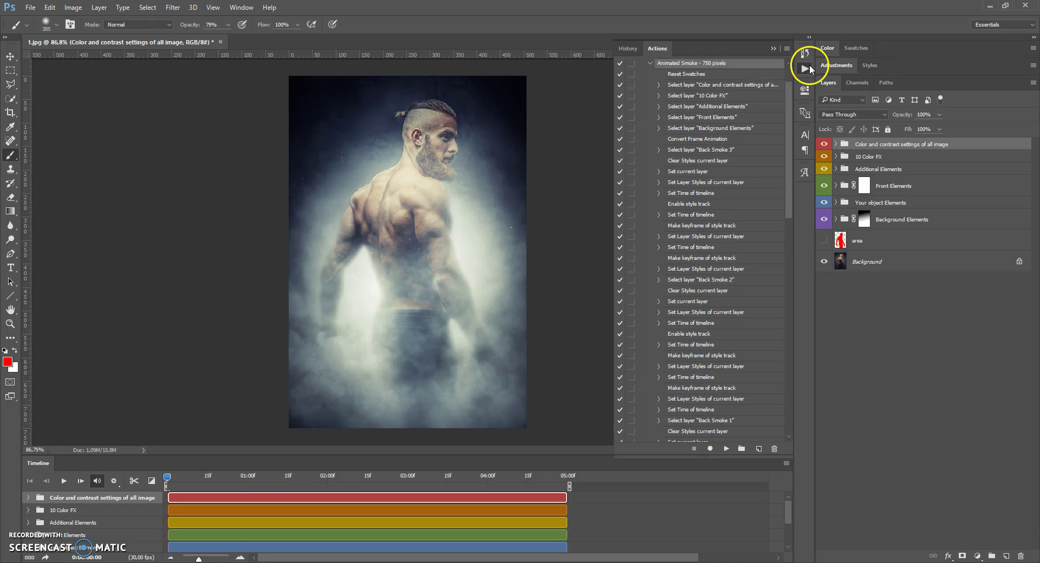
scroll(704, 86, up, 2)
click(676, 84)
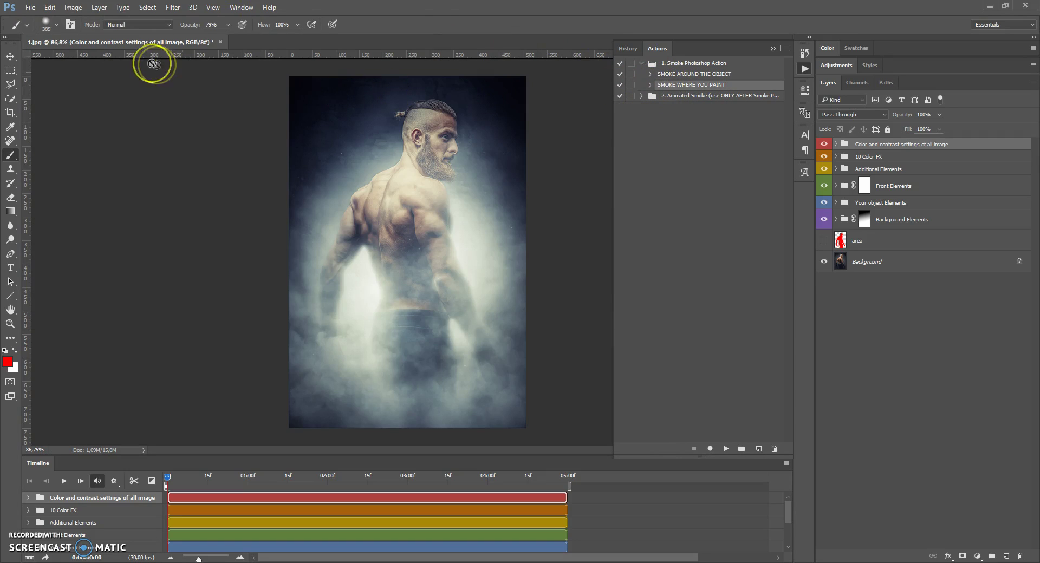
Step: Open image 12 from the examples folder as a new document
click(31, 7)
click(34, 30)
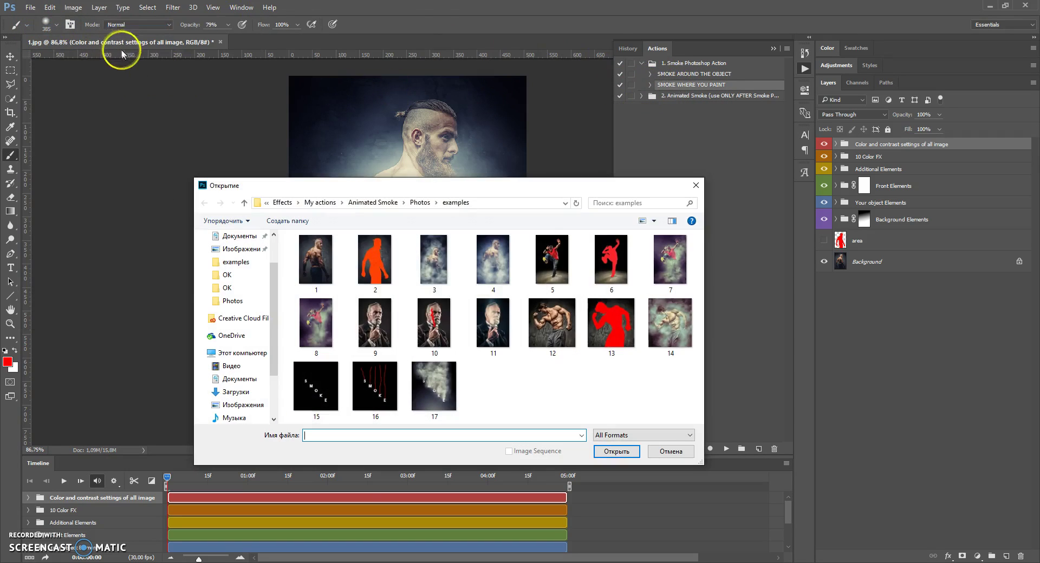
click(560, 332)
double_click(559, 333)
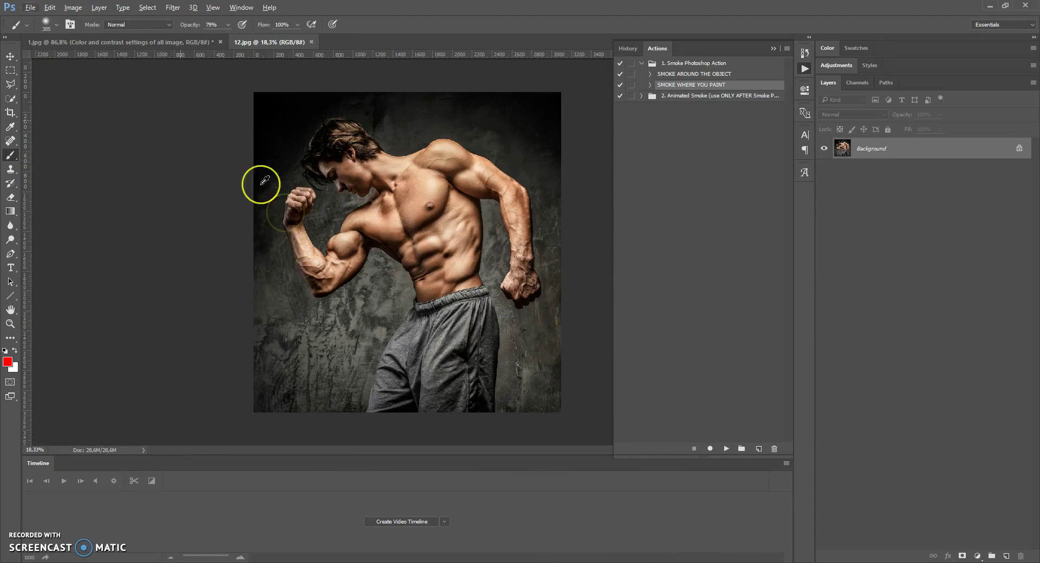
Step: Check the width and height of 12.jpg in the image size settings
click(73, 7)
click(100, 87)
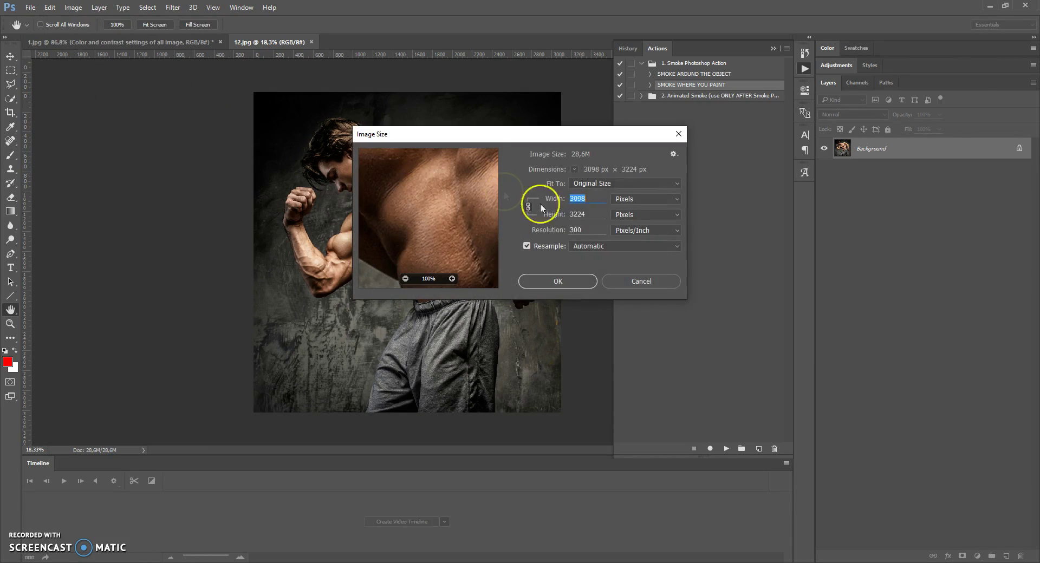
click(577, 214)
click(573, 282)
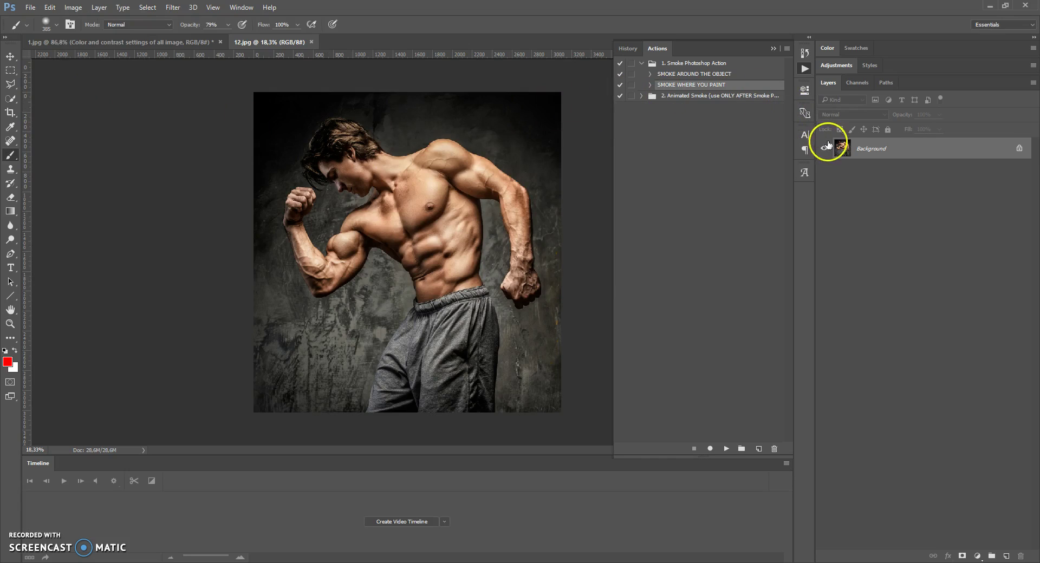
Step: Add a new layer named "area" above the Background of 12.jpg
click(1006, 557)
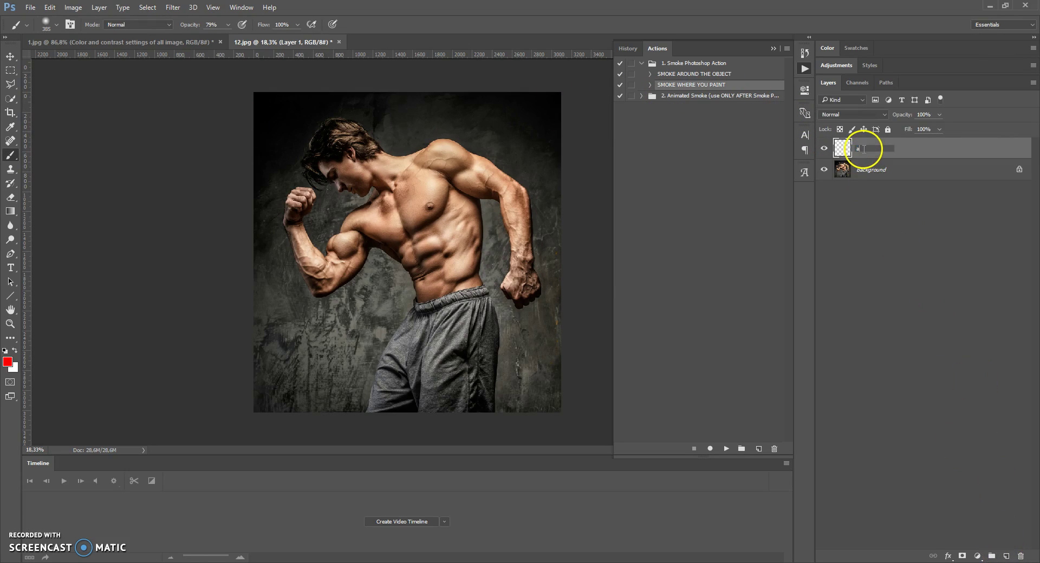
text(ea)
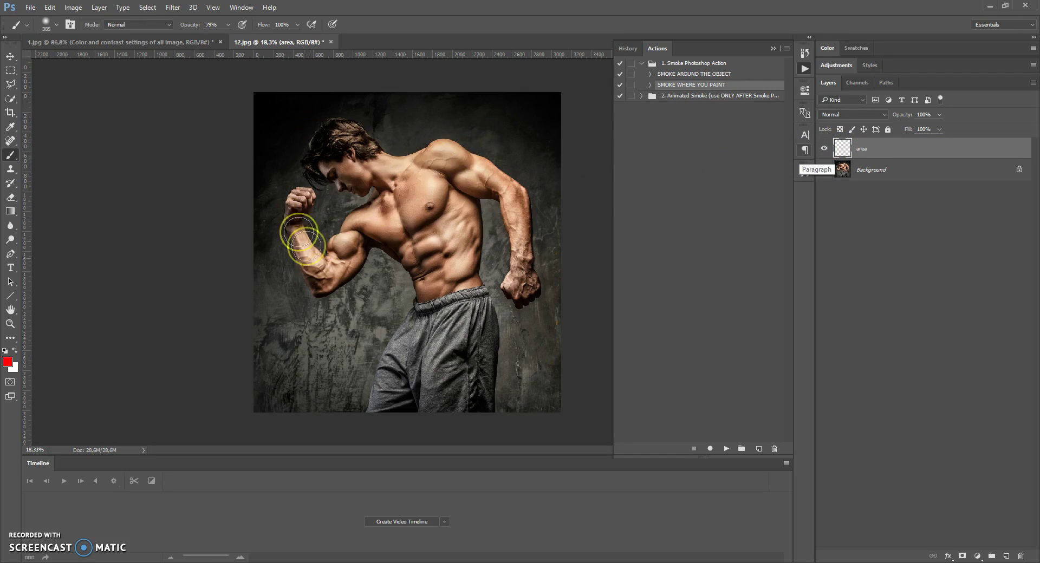
mouse_move(426, 311)
mouse_down()
mouse_move(418, 348)
mouse_move(436, 300)
mouse_up()
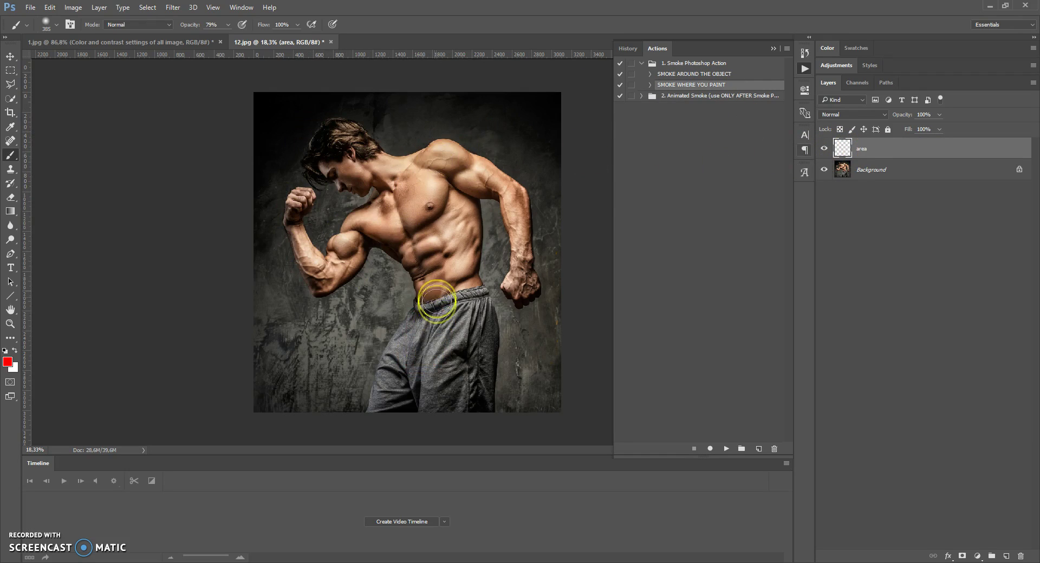
Step: Set the brush to a soft 120 px tip with 100% opacity for painting on the area layer
right_click(437, 214)
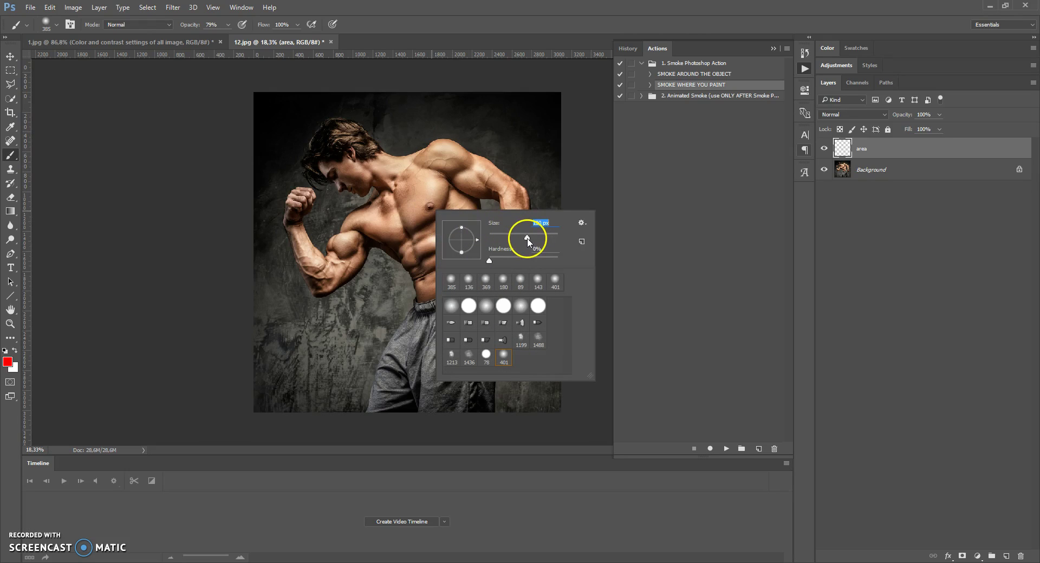
click(301, 199)
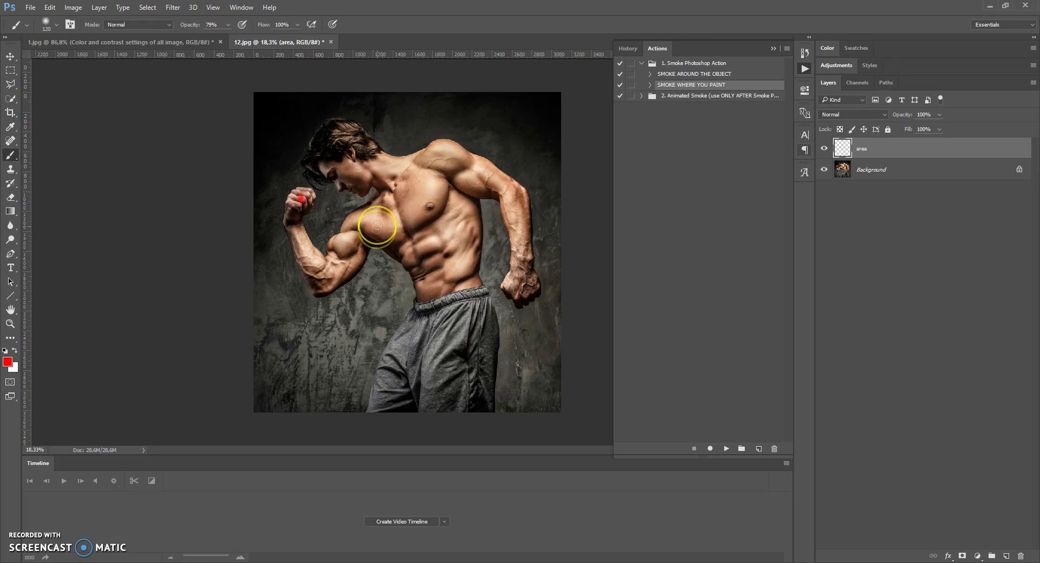
click(228, 24)
drag(231, 36, 244, 39)
click(375, 9)
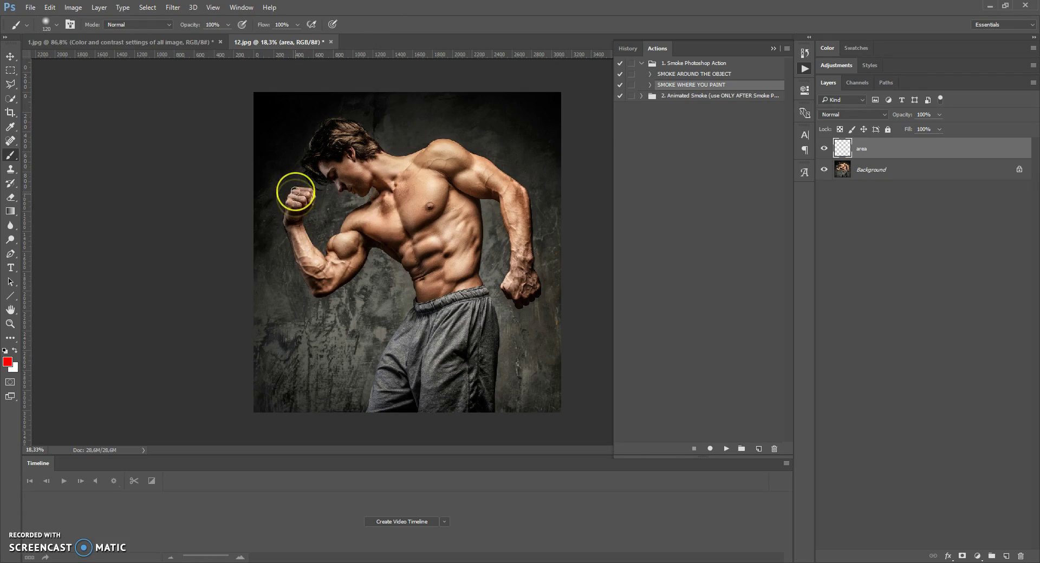
Step: Paint red over the raised fist and its wrist, and over the lowered hand and its forearm, on the area layer
scroll(295, 198, up, 1)
mouse_move(296, 189)
mouse_down()
mouse_move(276, 211)
mouse_move(281, 204)
mouse_move(291, 237)
mouse_up()
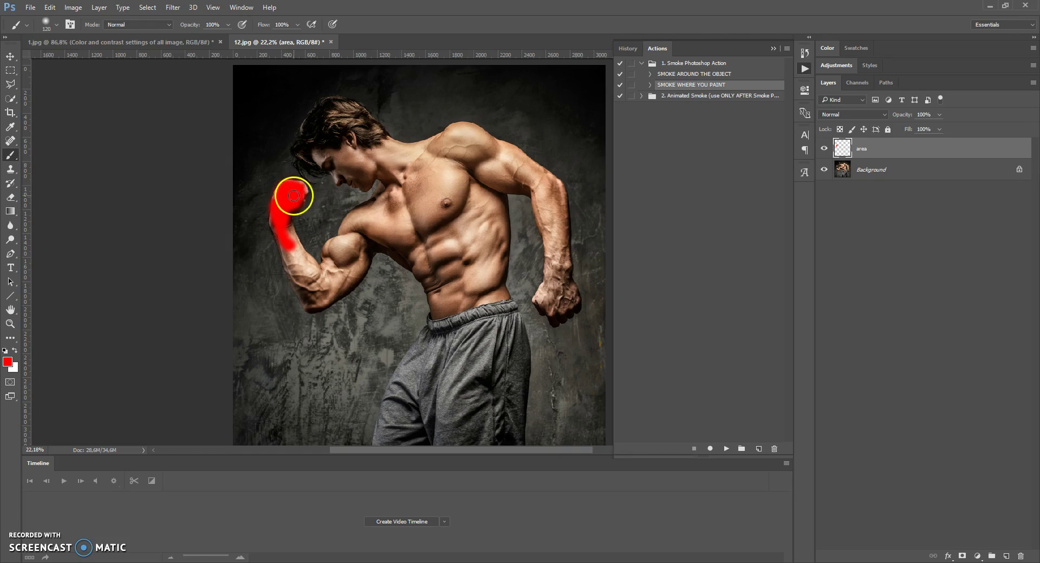
mouse_move(546, 269)
mouse_down()
mouse_move(549, 306)
mouse_move(551, 290)
mouse_move(567, 308)
mouse_move(562, 239)
mouse_move(557, 319)
mouse_move(560, 282)
mouse_move(575, 310)
mouse_move(542, 291)
mouse_up()
scroll(428, 292, down, 5)
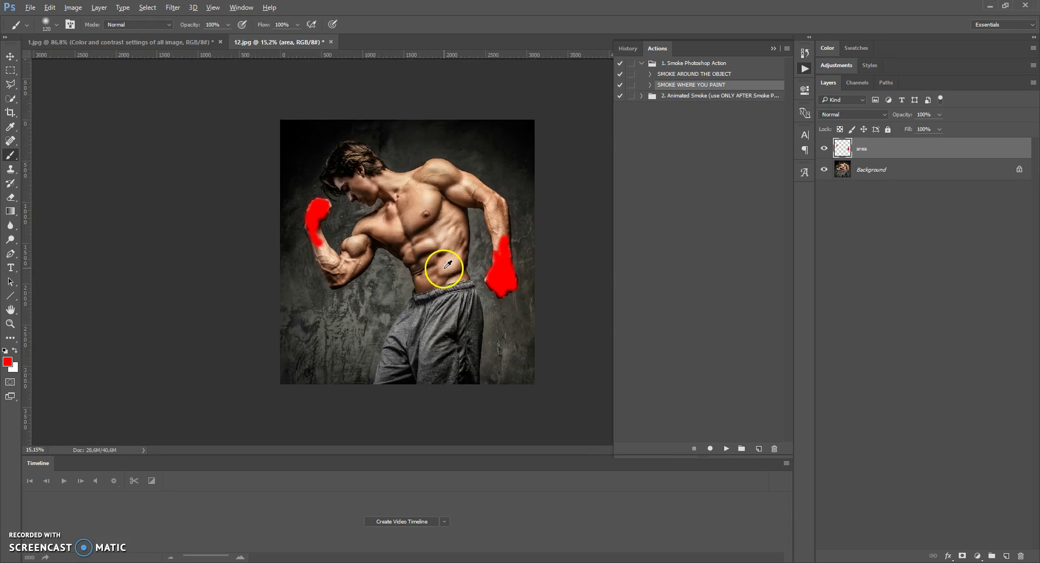
scroll(449, 288, up, 4)
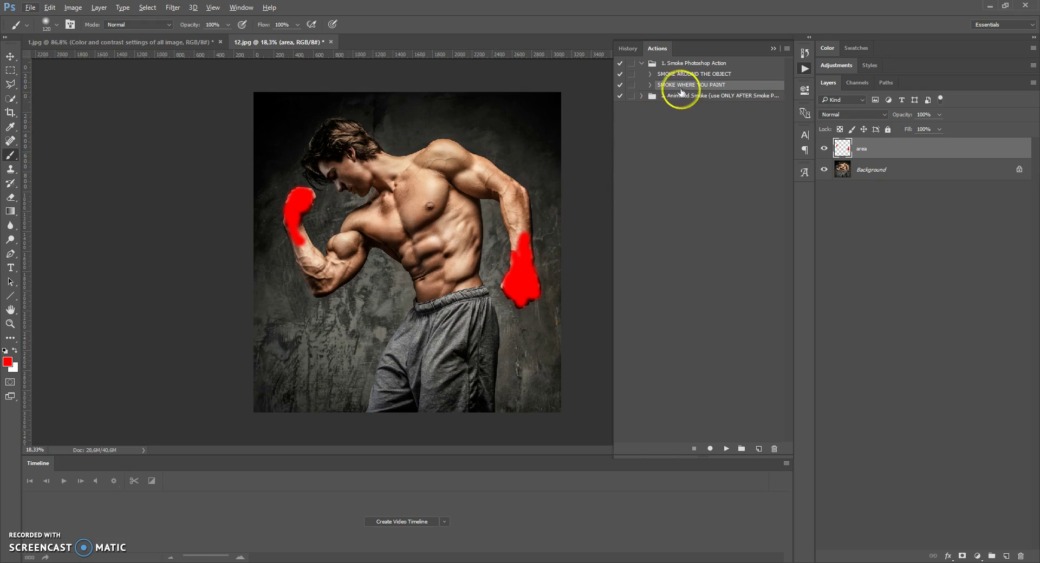
Step: Make sure the Brush Tool is active in Normal mode and run the SMOKE WHERE YOU PAINT action
click(650, 85)
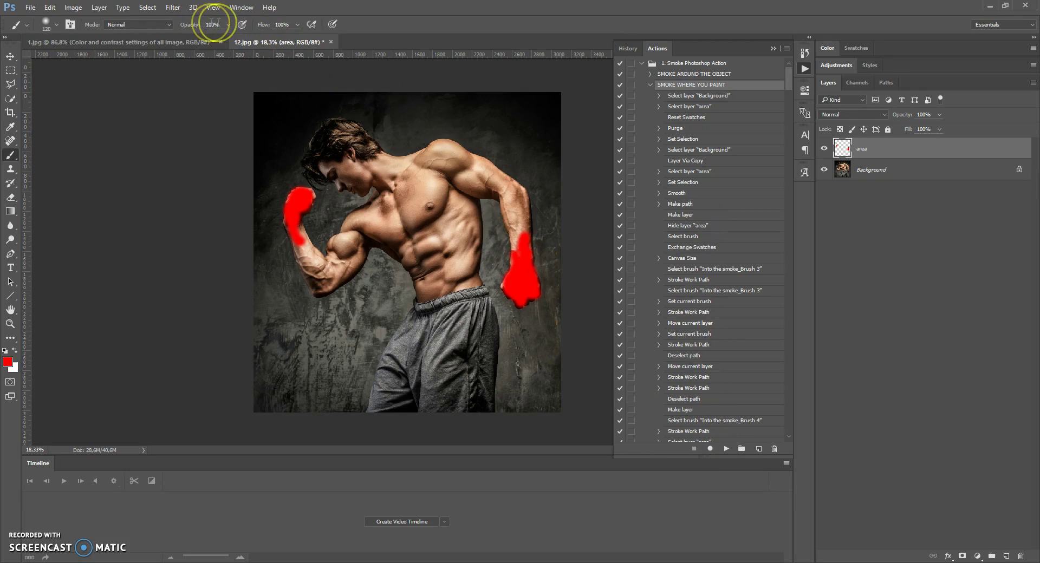
right_click(10, 155)
click(34, 153)
click(158, 24)
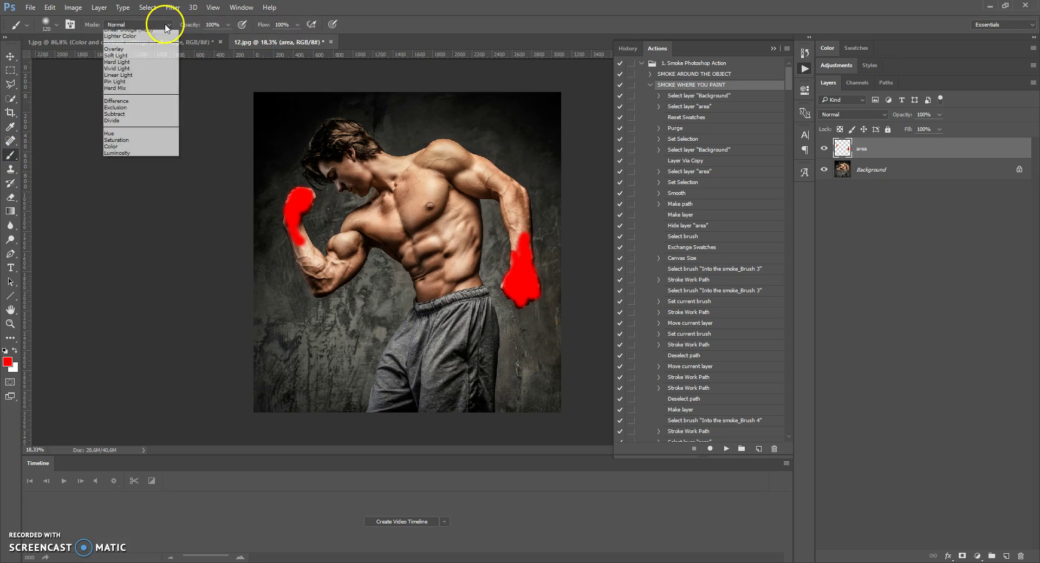
click(165, 24)
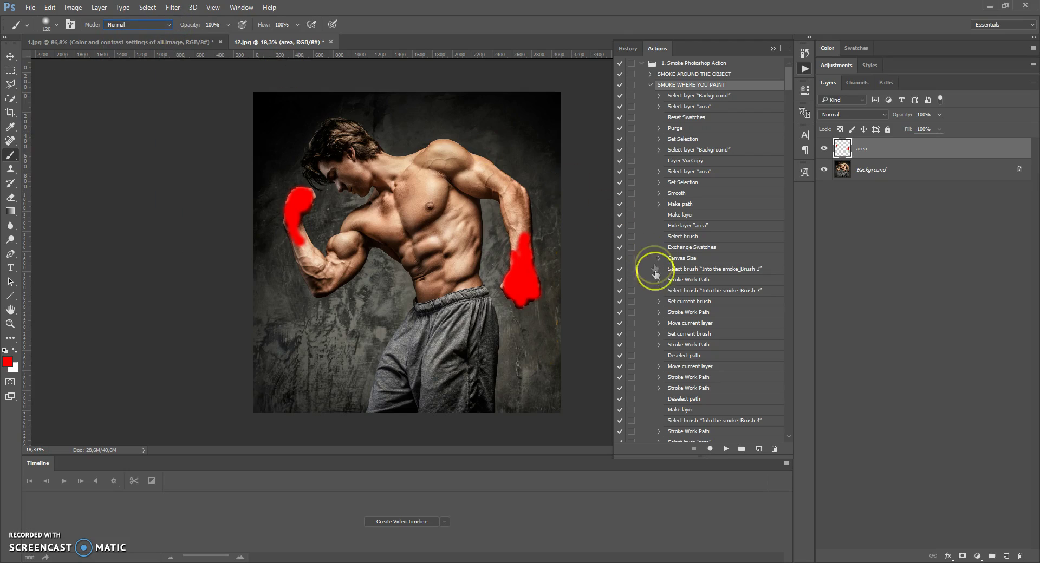
click(726, 449)
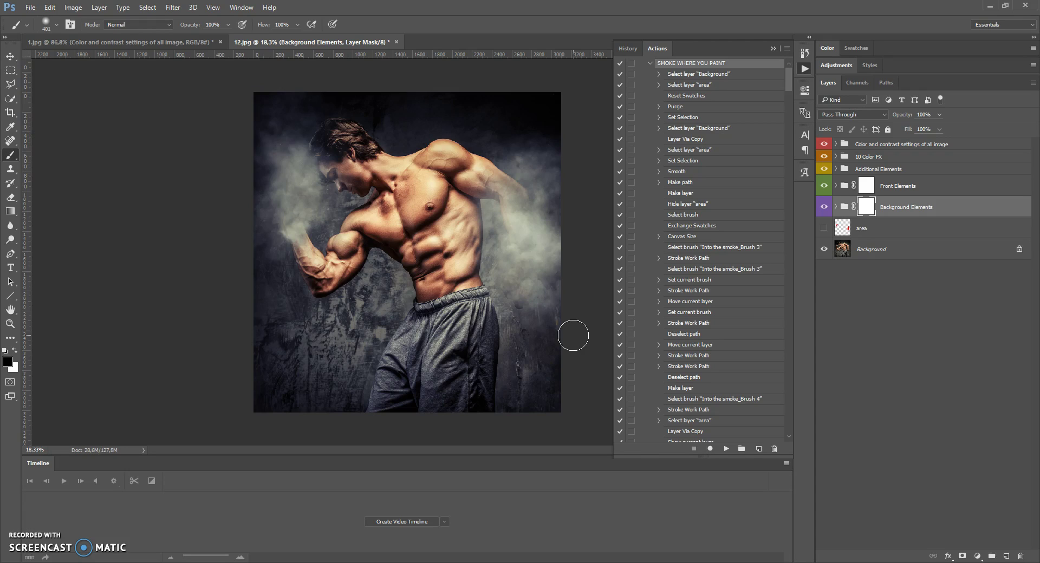
click(421, 155)
Step: Compare the layer groups of 12.jpg with those of 1.jpg, checking for the Your object Elements group
click(193, 43)
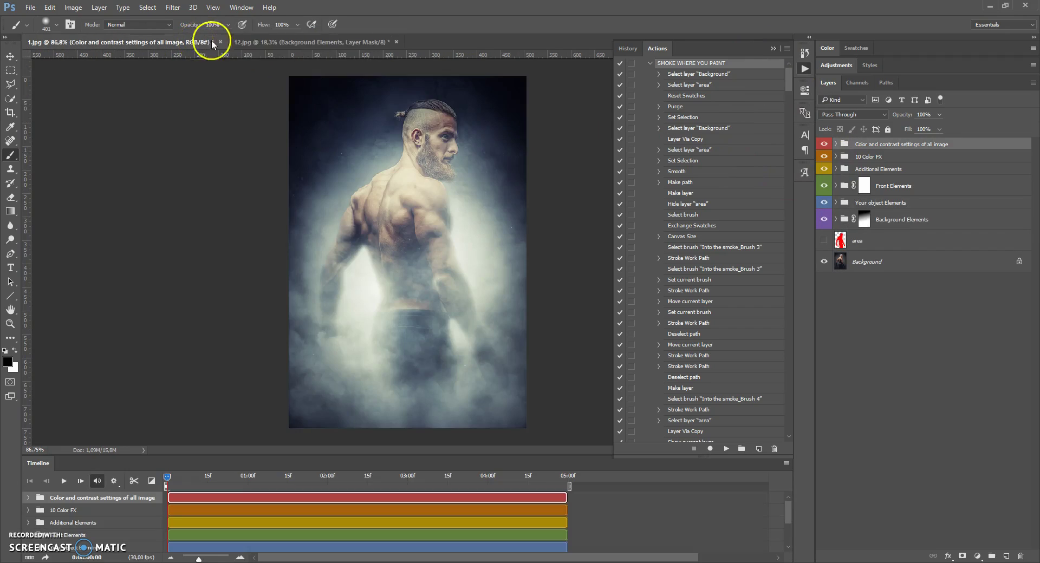
click(303, 43)
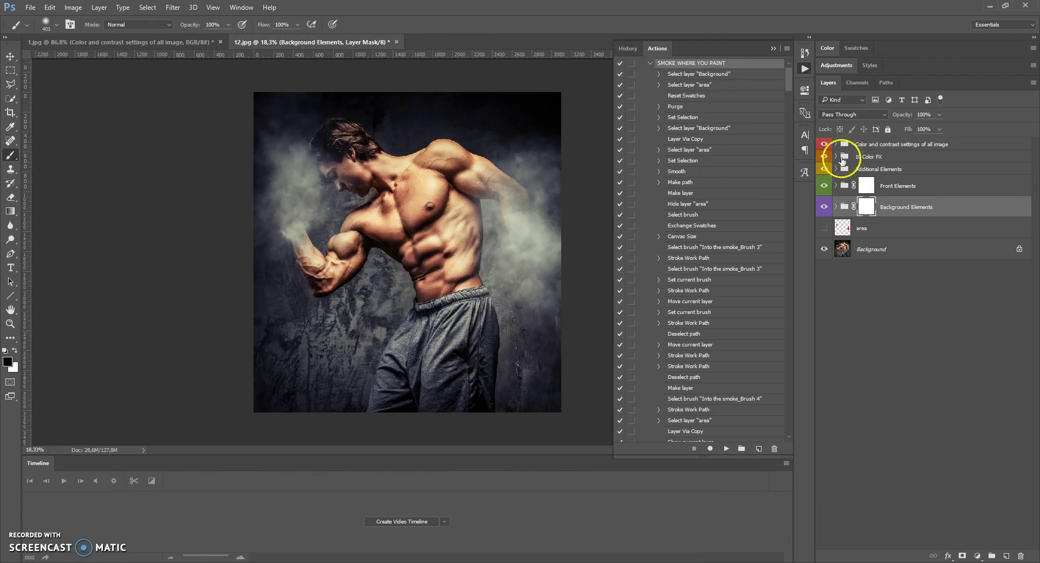
click(845, 145)
click(846, 157)
click(845, 169)
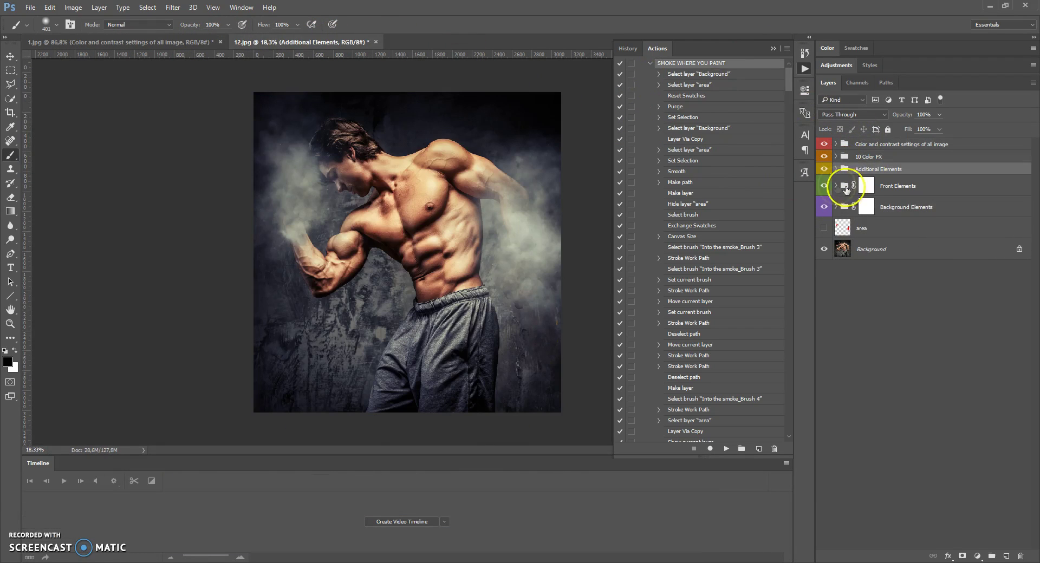
click(182, 43)
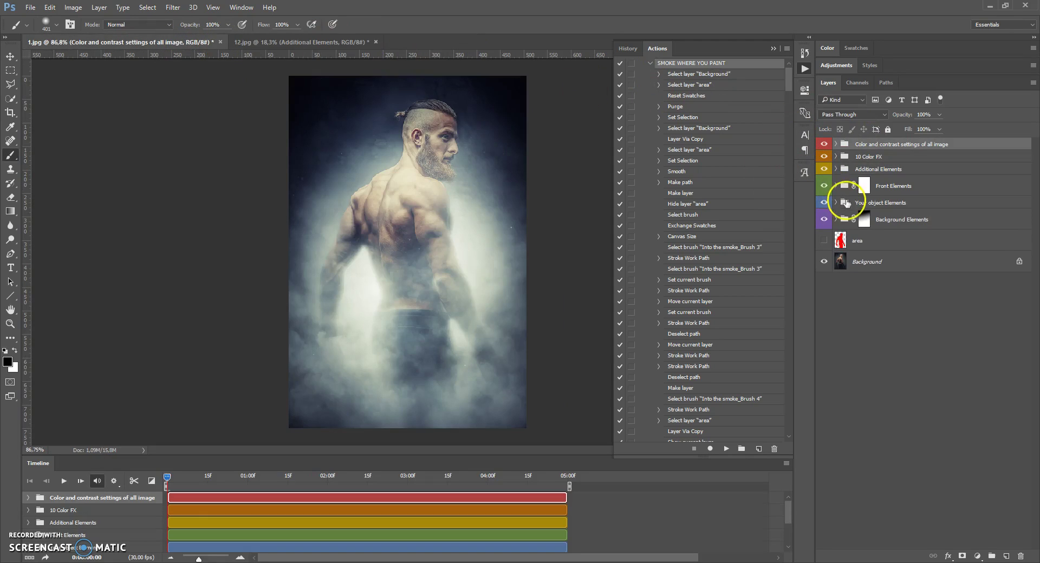
click(865, 203)
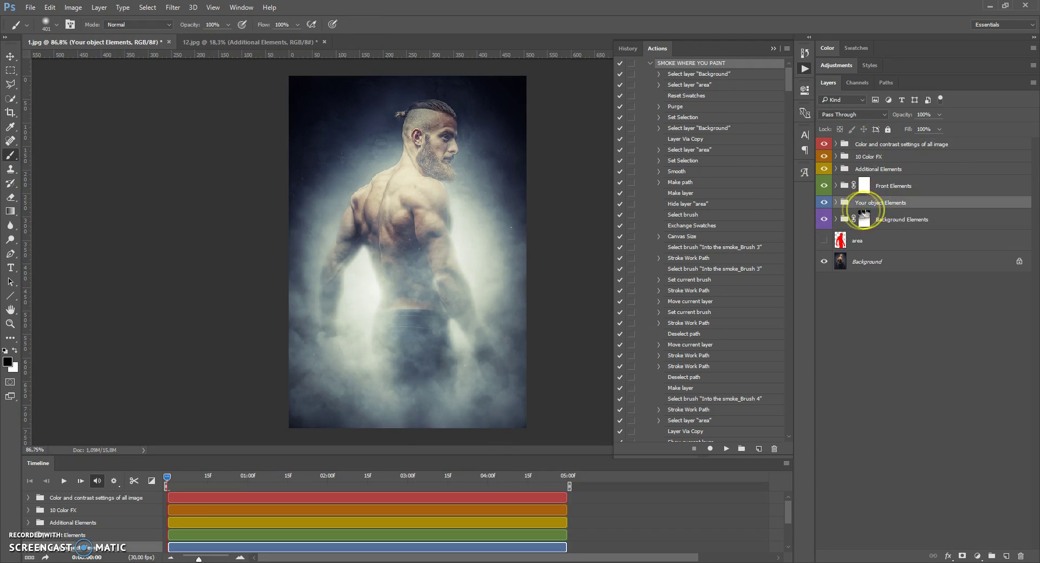
click(246, 44)
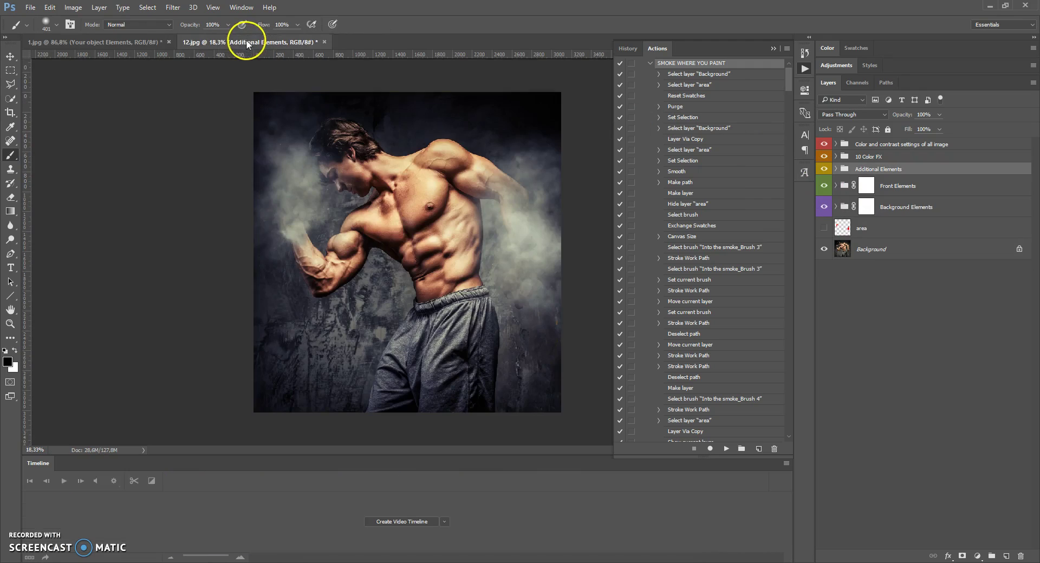
click(847, 145)
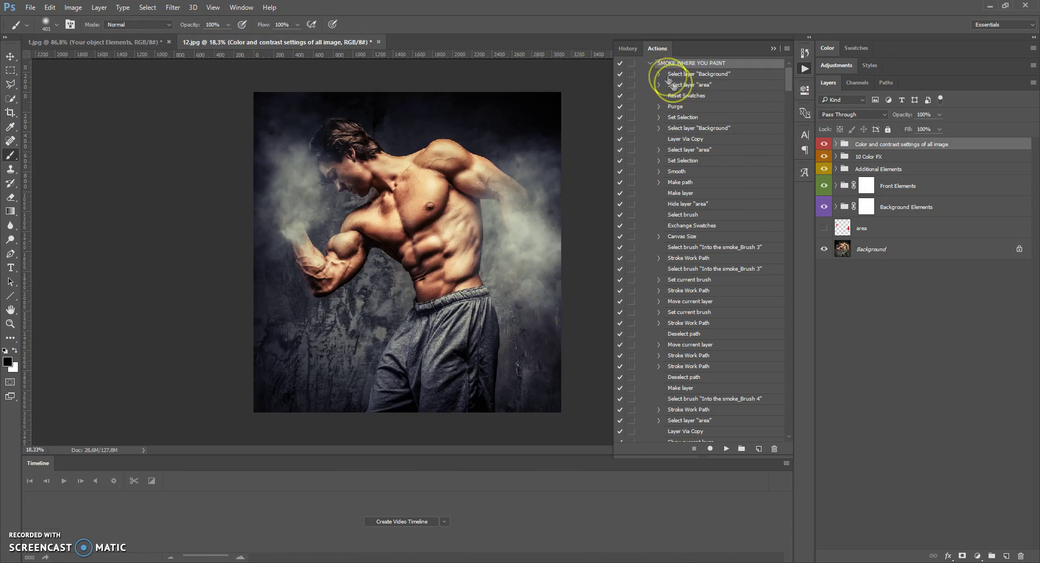
Step: Collapse the 1. Smoke Photoshop Action set and select Animated Smoke - 750 pixels in the 2. Animated Smoke set
click(650, 62)
click(642, 63)
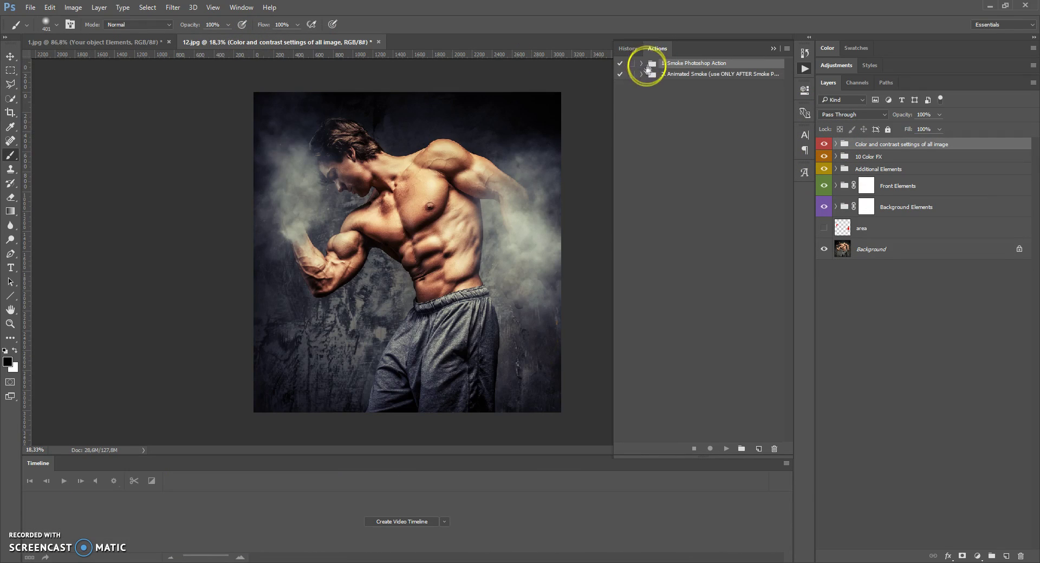
click(643, 75)
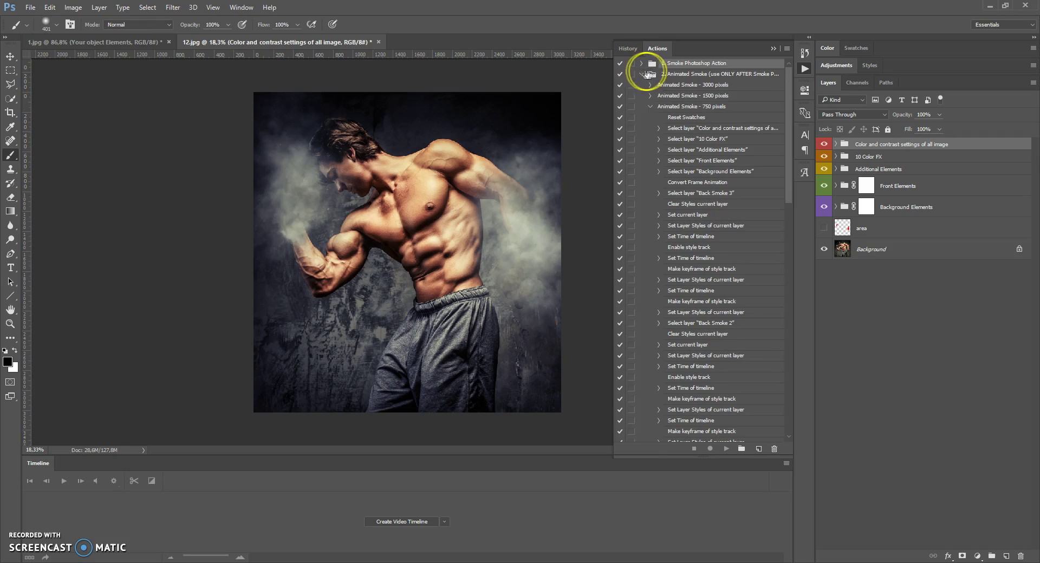
click(651, 106)
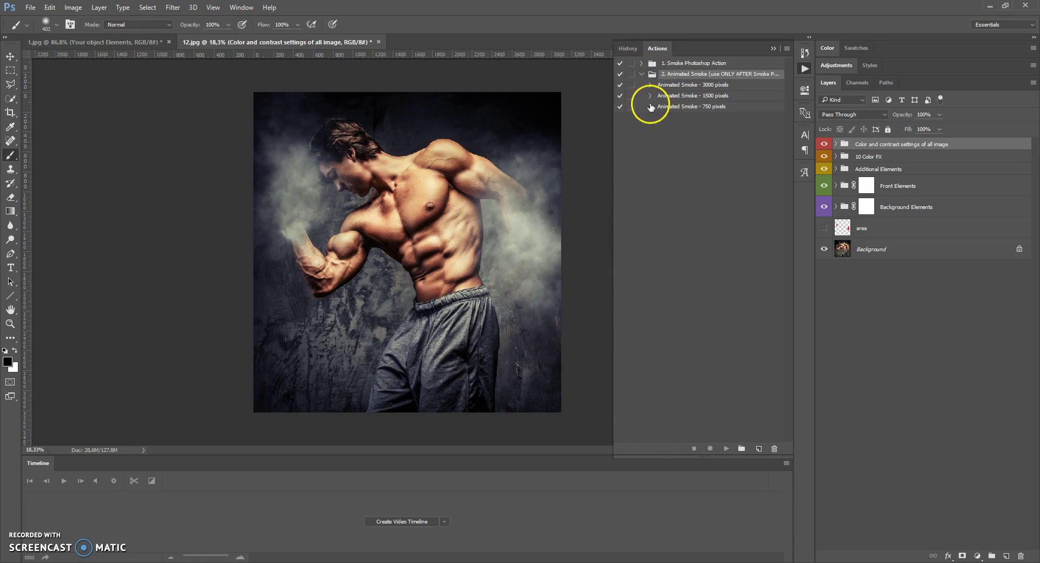
click(675, 86)
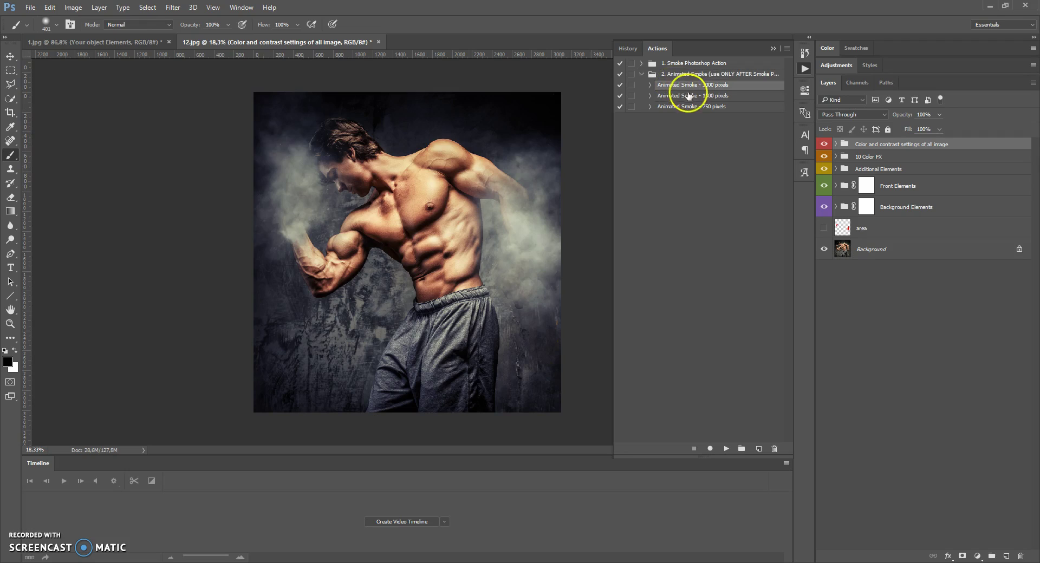
click(650, 107)
click(664, 107)
drag(664, 110, 589, 145)
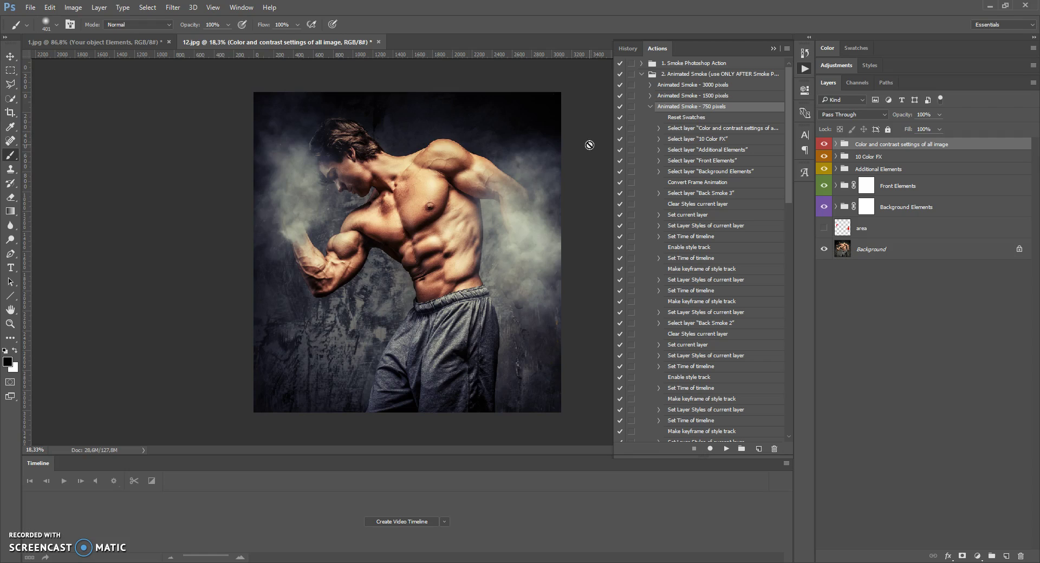
Step: Resize 12.jpg to a height of 750 pixels, keeping its proportions
click(73, 8)
click(92, 89)
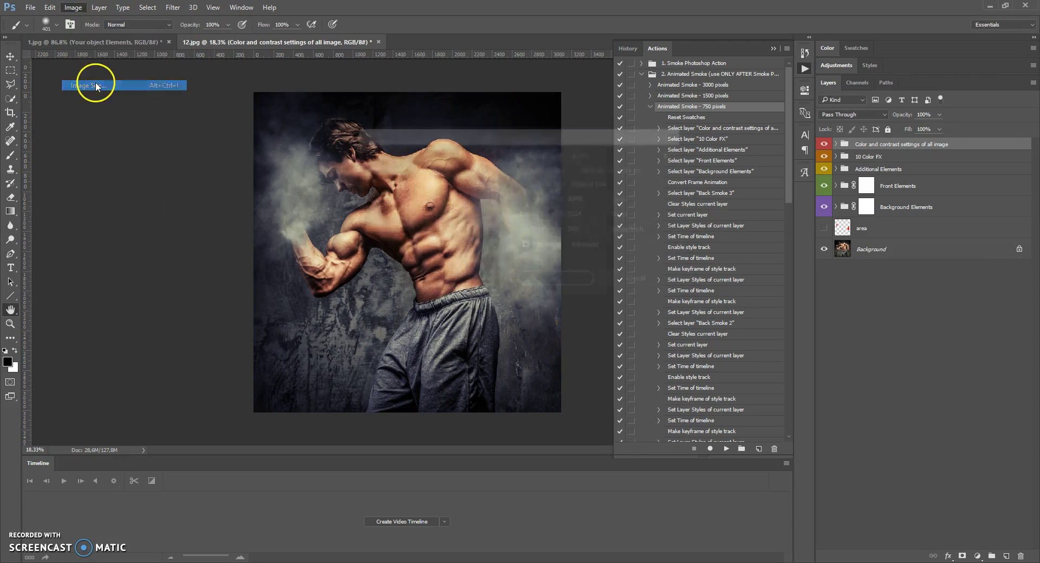
click(555, 216)
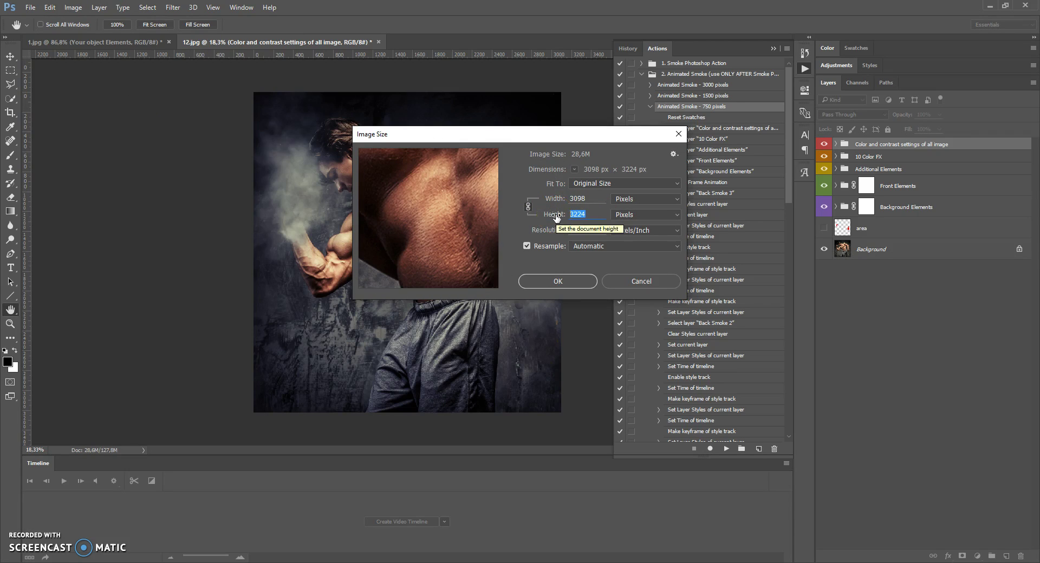
text(750)
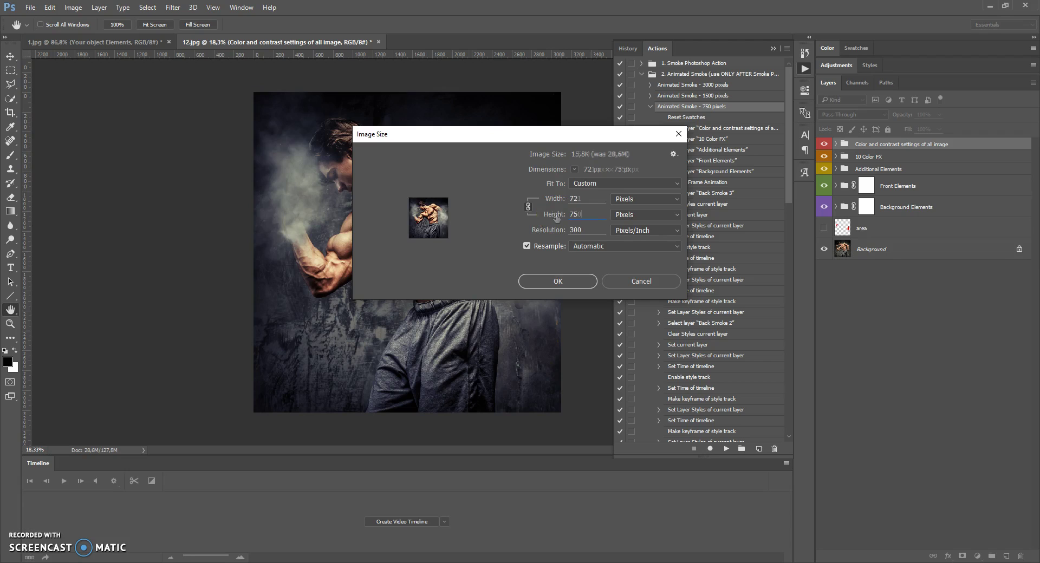
click(558, 282)
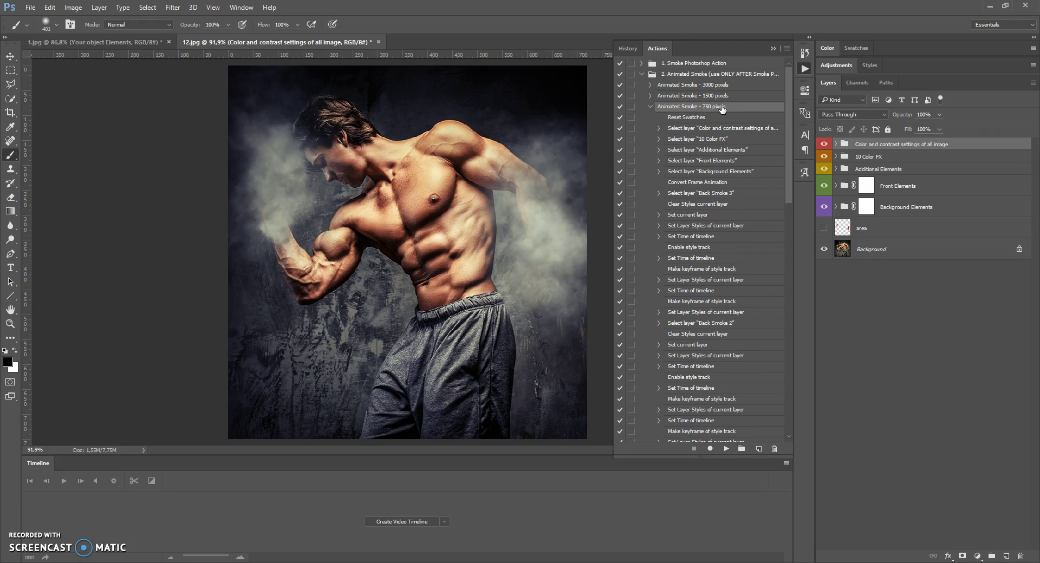
Step: Run the Animated Smoke - 750 pixels action on 12.jpg, then preview the animation on the timeline and stop playback
click(725, 449)
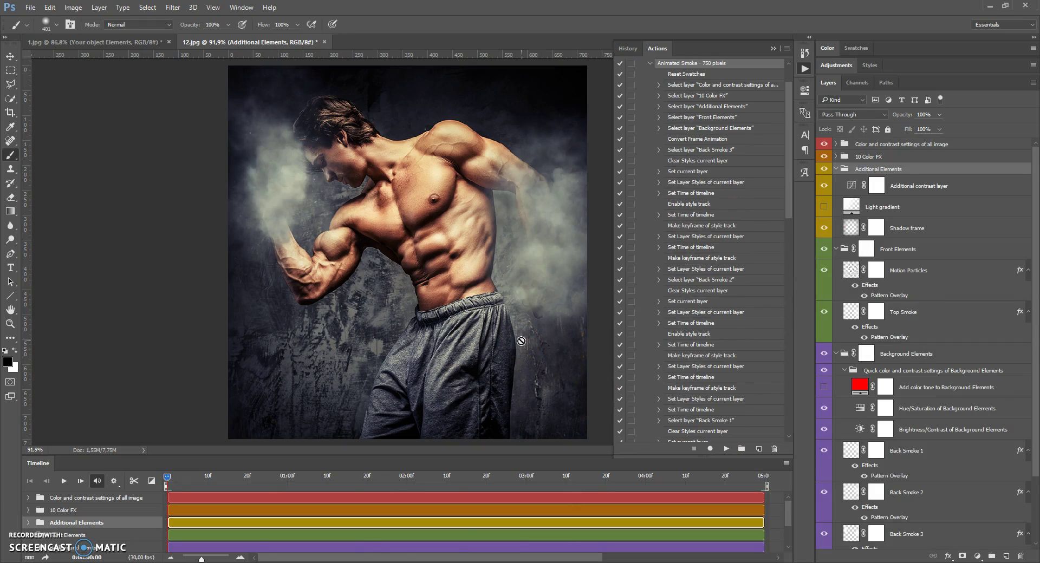
key(space)
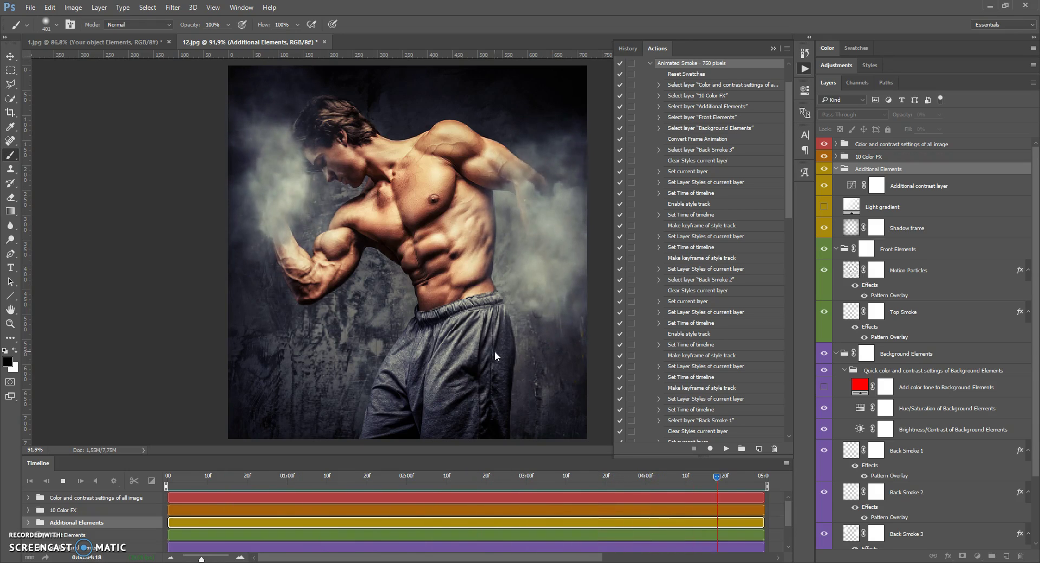
scroll(420, 311, down, 3)
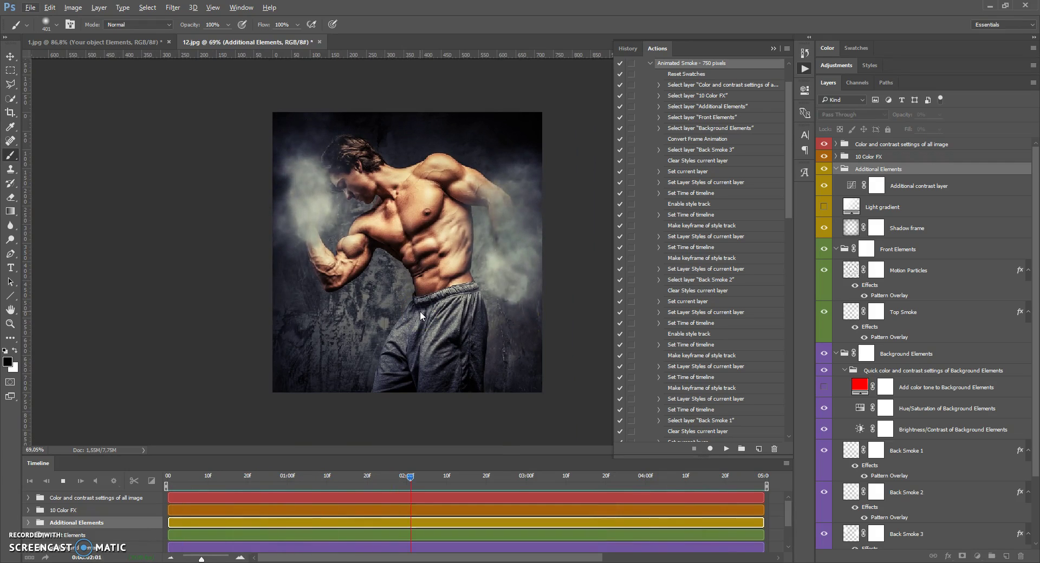
click(761, 62)
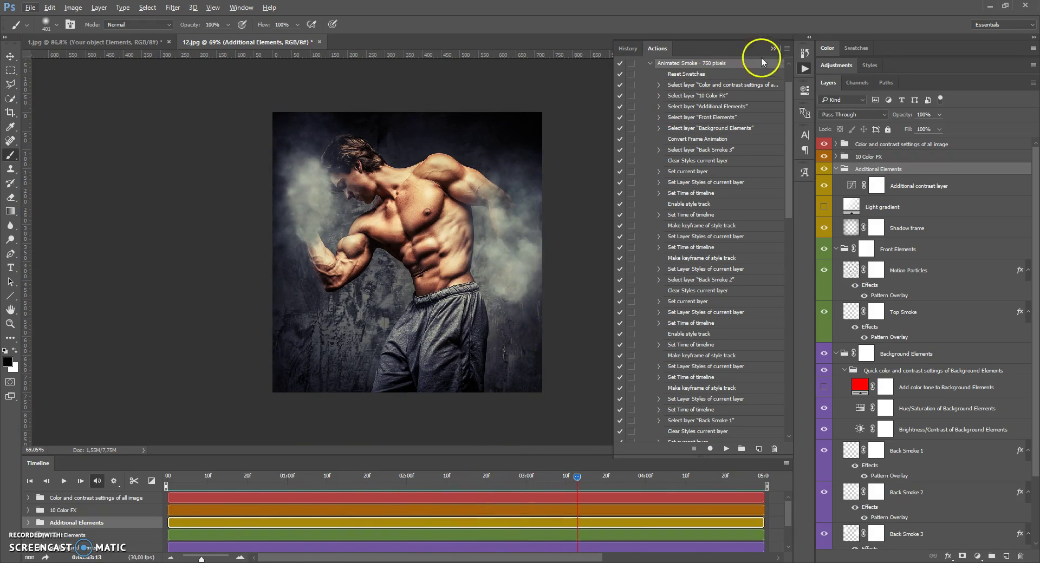
Step: Hide the Actions panel, rewind the 12.jpg timeline to the start, and switch to 1.jpg with its playhead at the start
click(773, 49)
drag(577, 476, 154, 475)
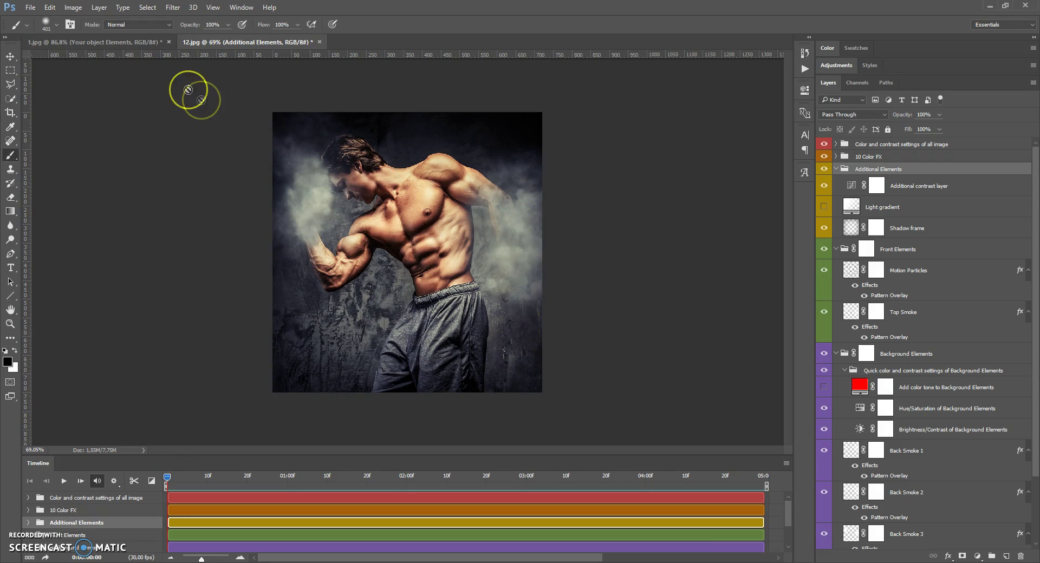
click(131, 44)
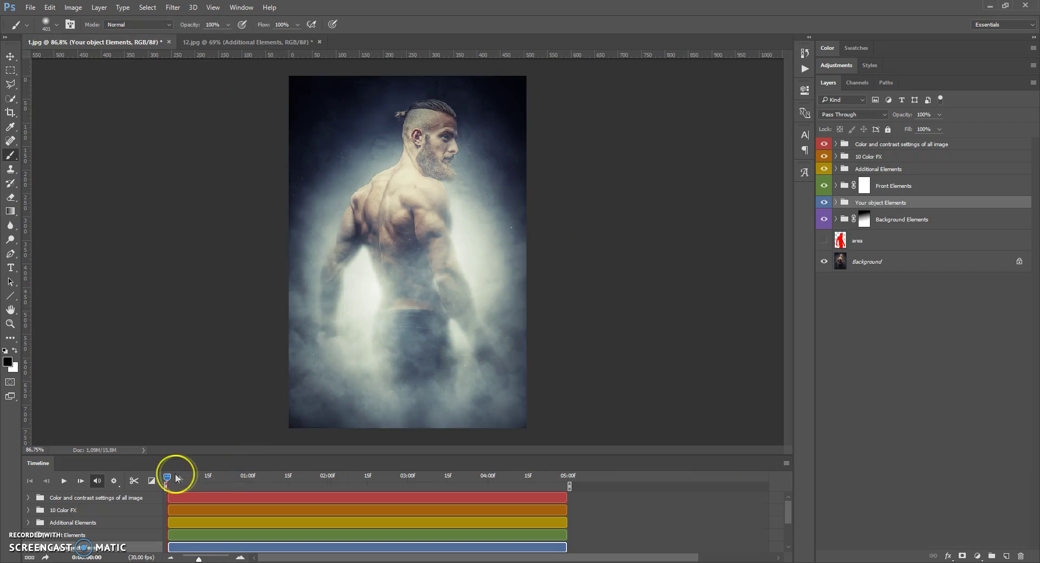
mouse_move(167, 477)
mouse_down()
mouse_move(430, 473)
mouse_move(168, 478)
mouse_up()
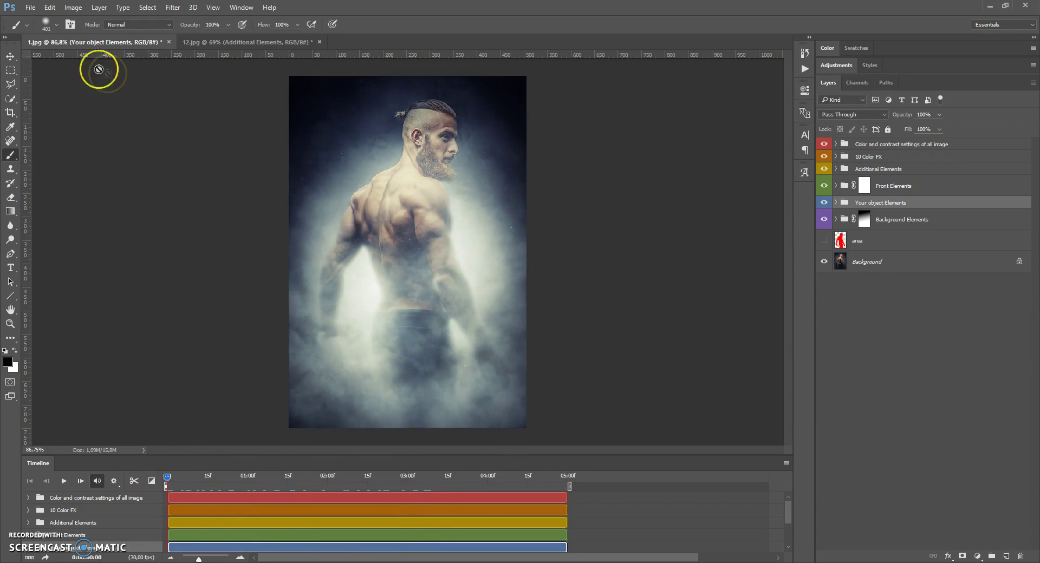
Step: Render 1.jpg as video Test.mp4 in the examples folder, using H.264, High Quality, document size 506 x 750 and 30 fps
click(31, 8)
mouse_move(49, 163)
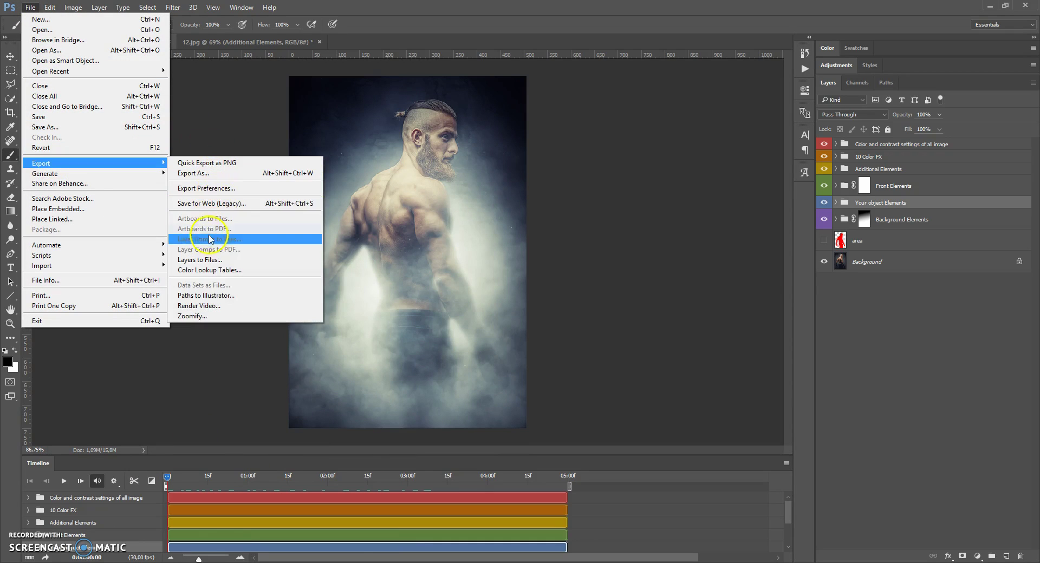
click(207, 306)
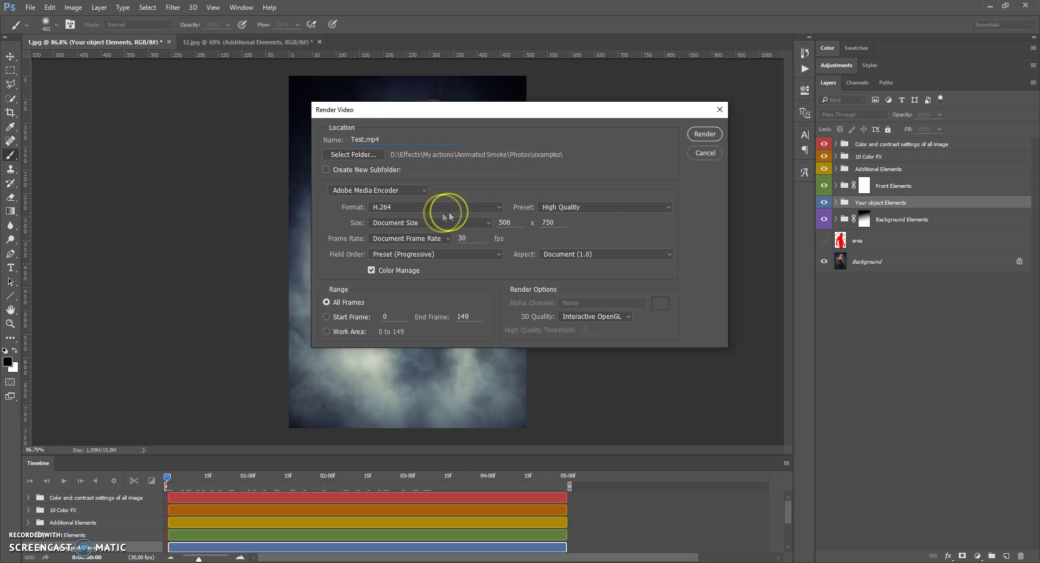
click(401, 206)
click(402, 206)
click(564, 208)
click(563, 209)
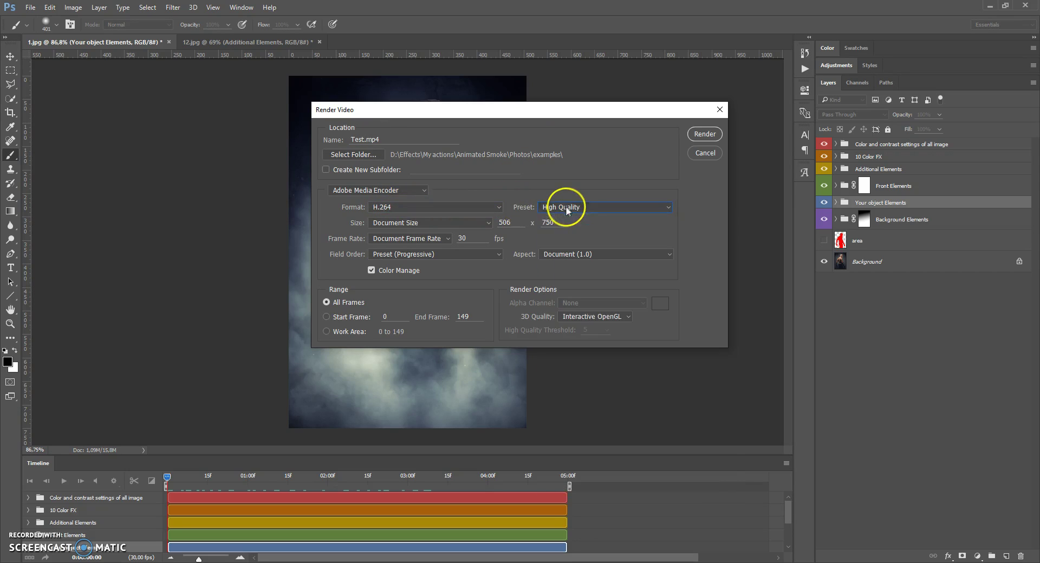
click(503, 223)
click(545, 223)
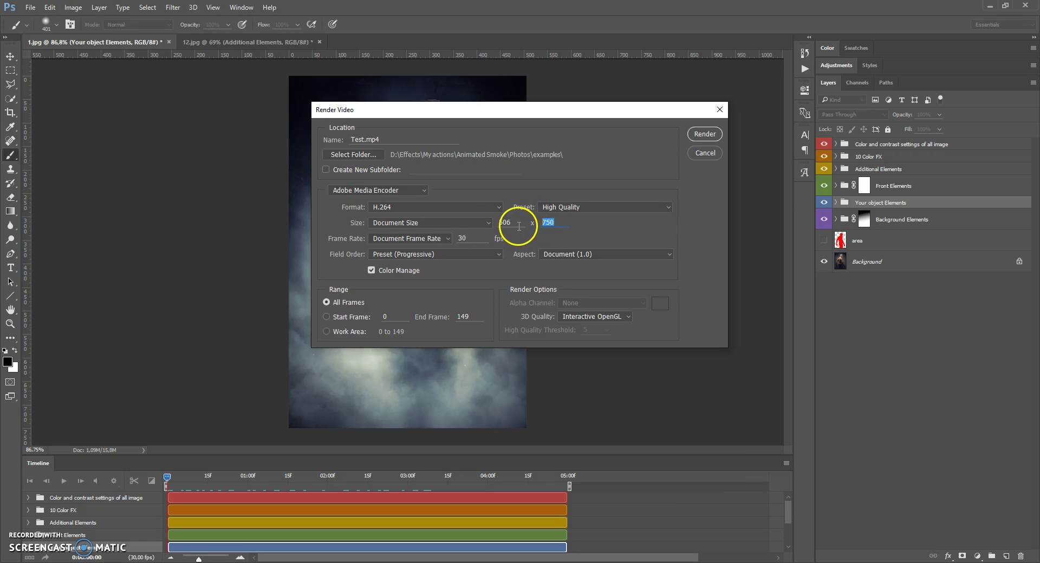
click(472, 239)
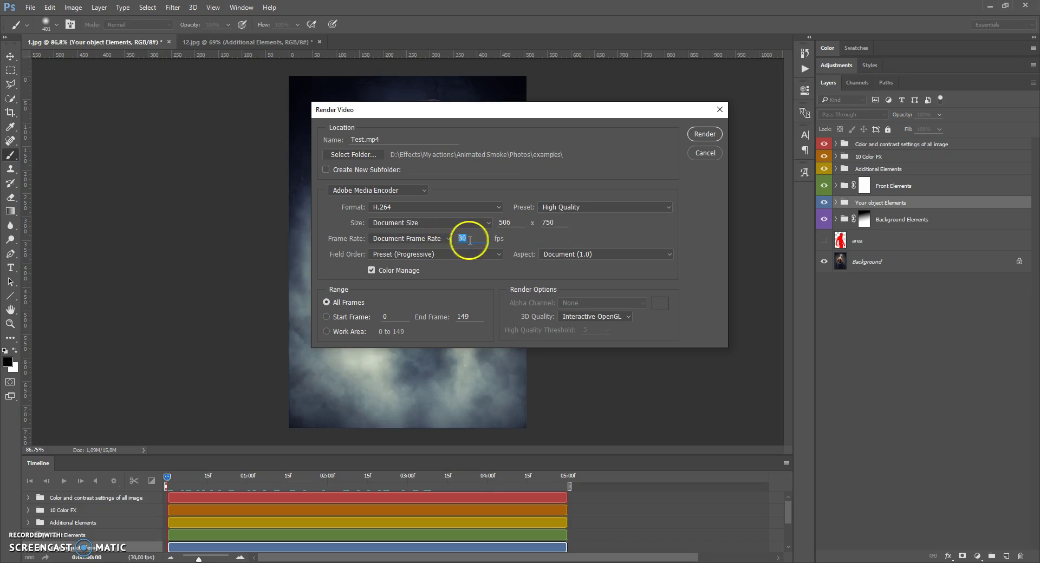
click(464, 238)
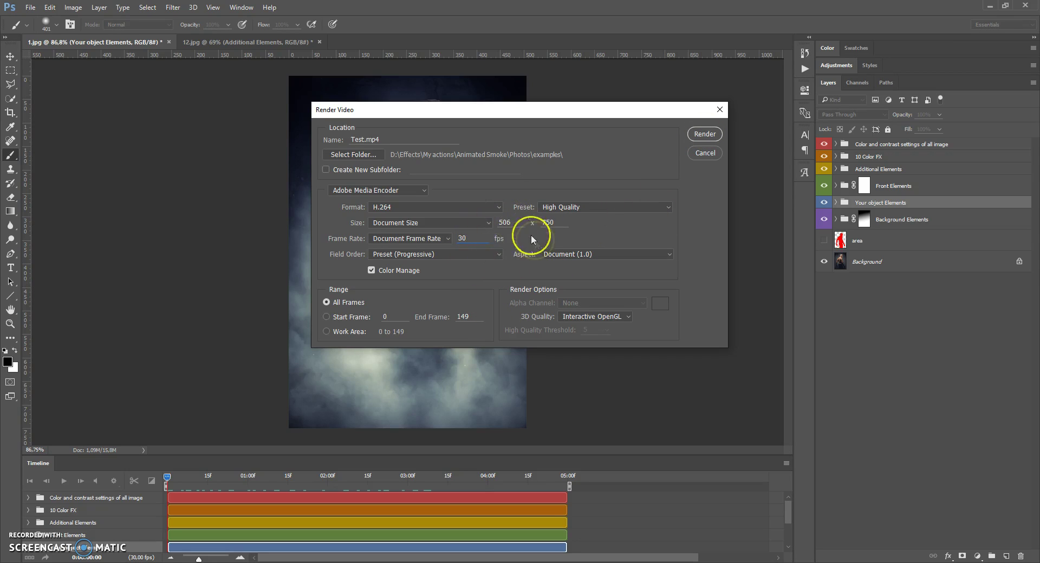
click(704, 136)
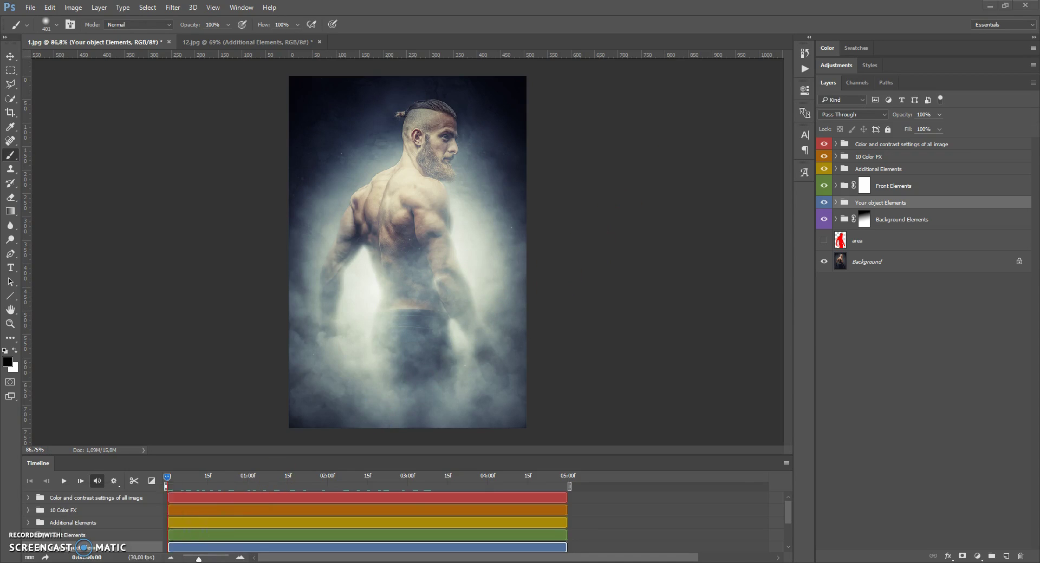
Step: Play the rendered Test video from the examples folder on repeat, then close the player and minimize the folder window
click(118, 562)
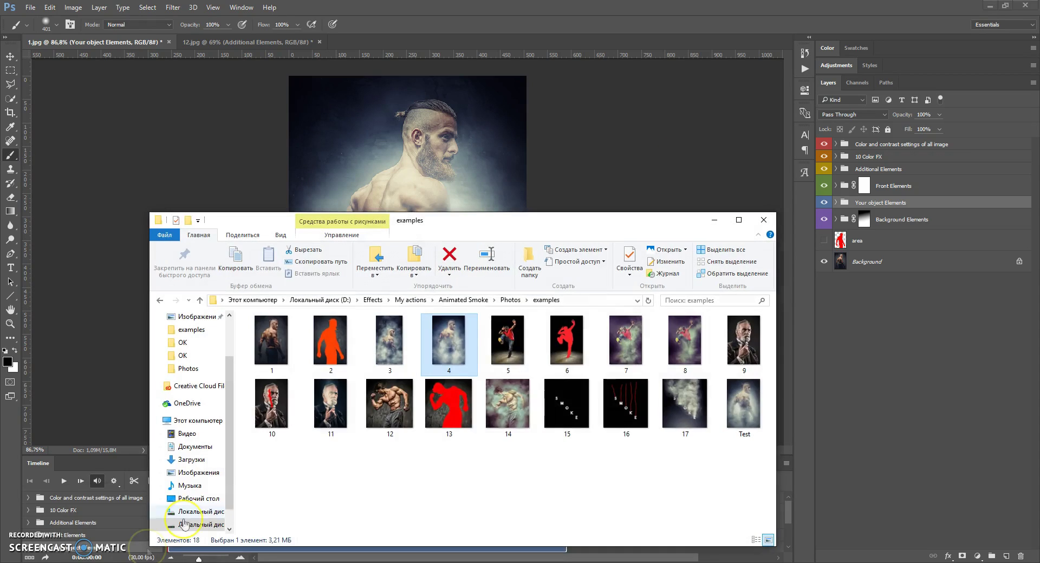
click(750, 408)
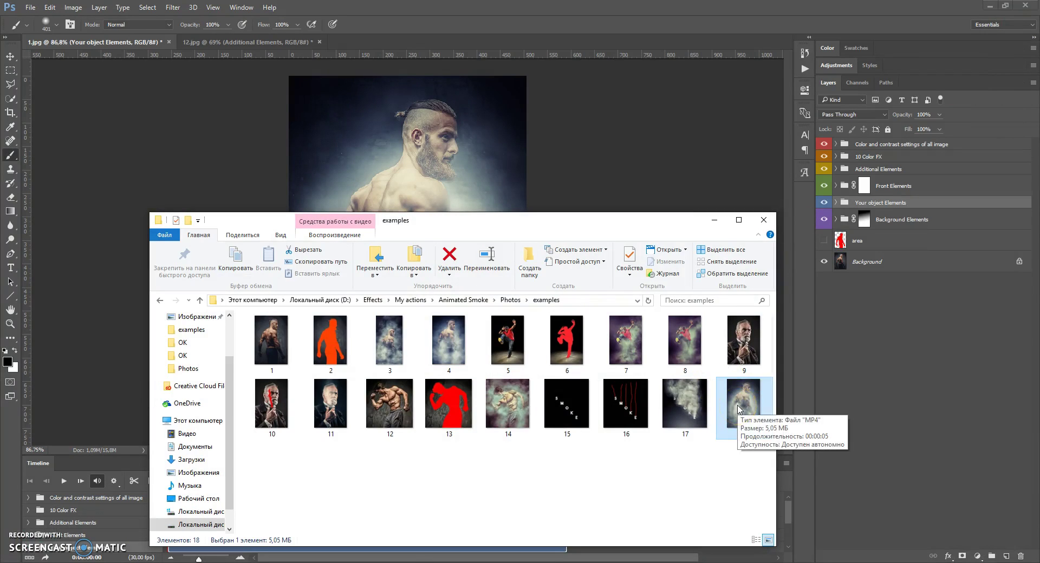
double_click(738, 409)
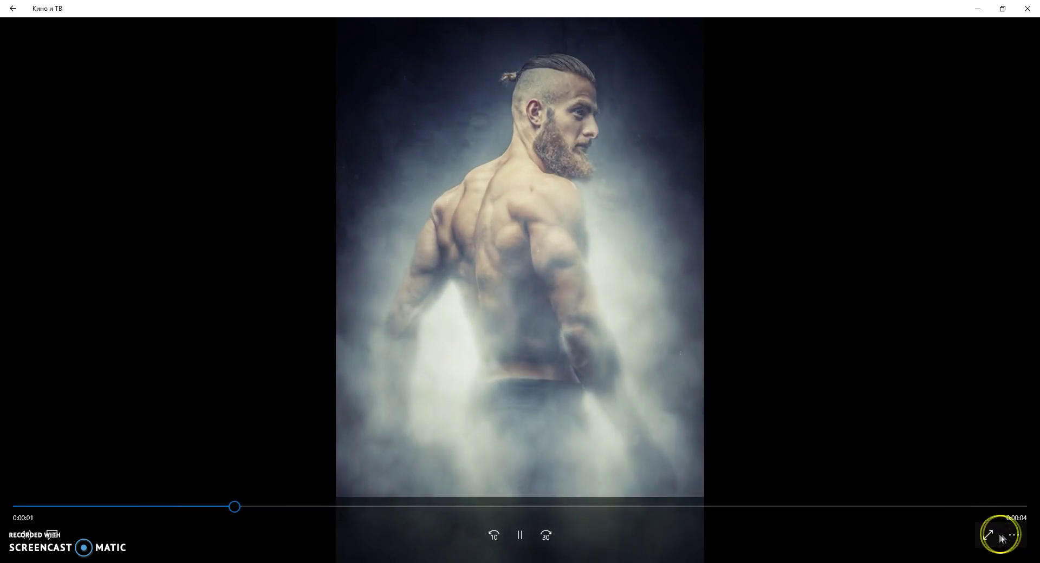
click(1003, 537)
click(975, 493)
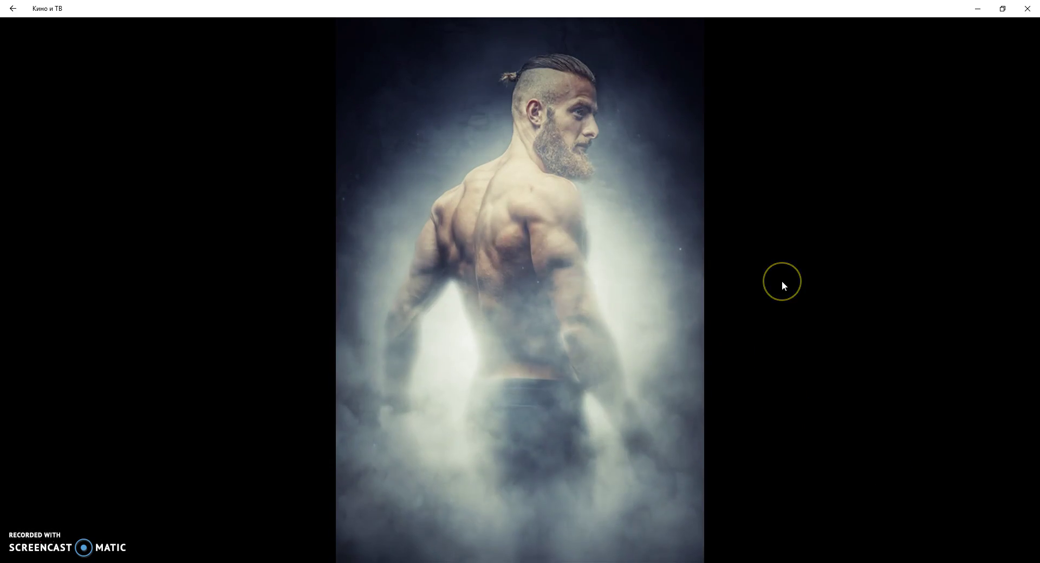
mouse_move(784, 285)
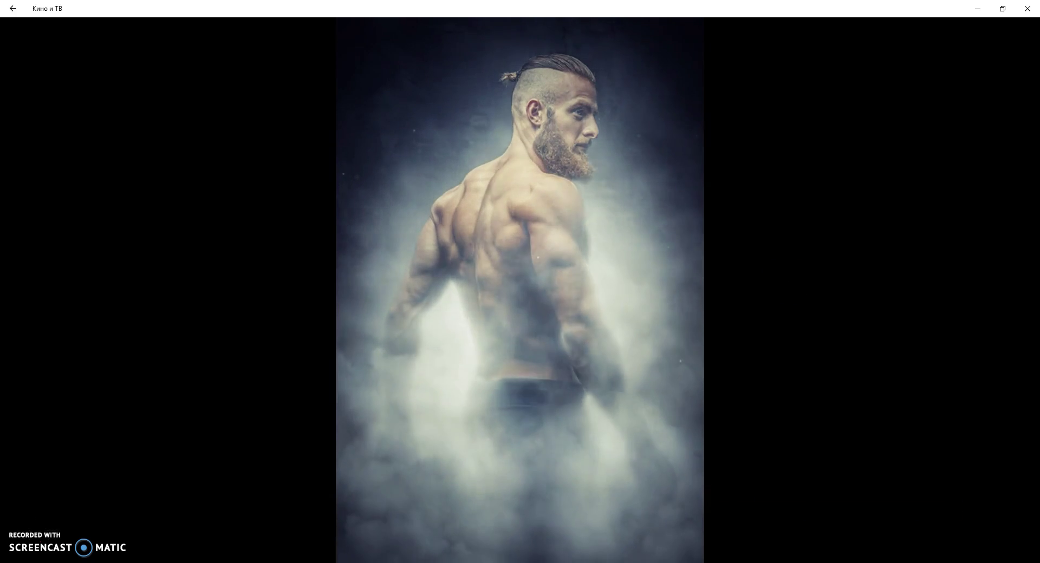
click(1028, 9)
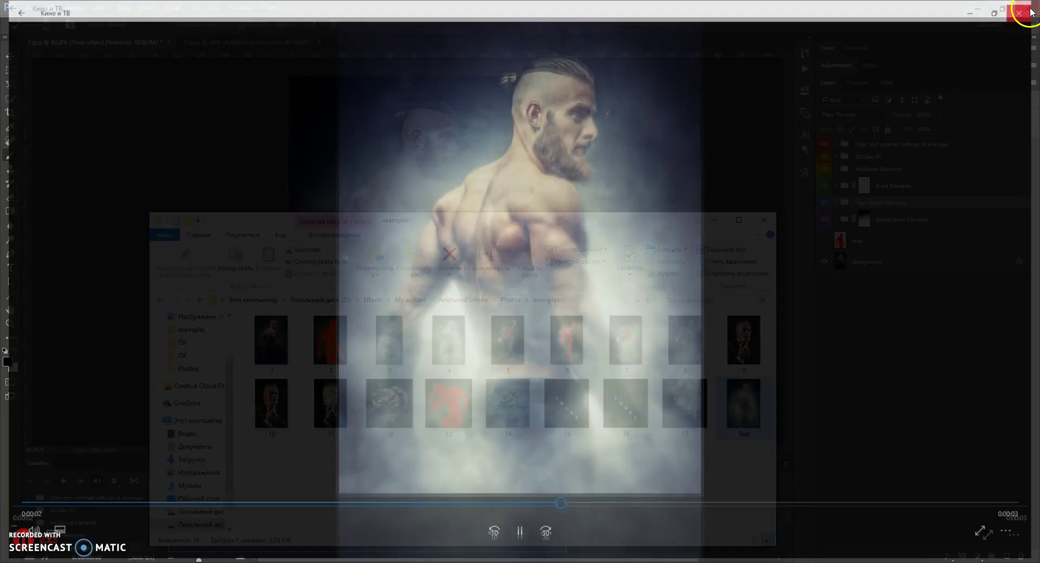
click(715, 219)
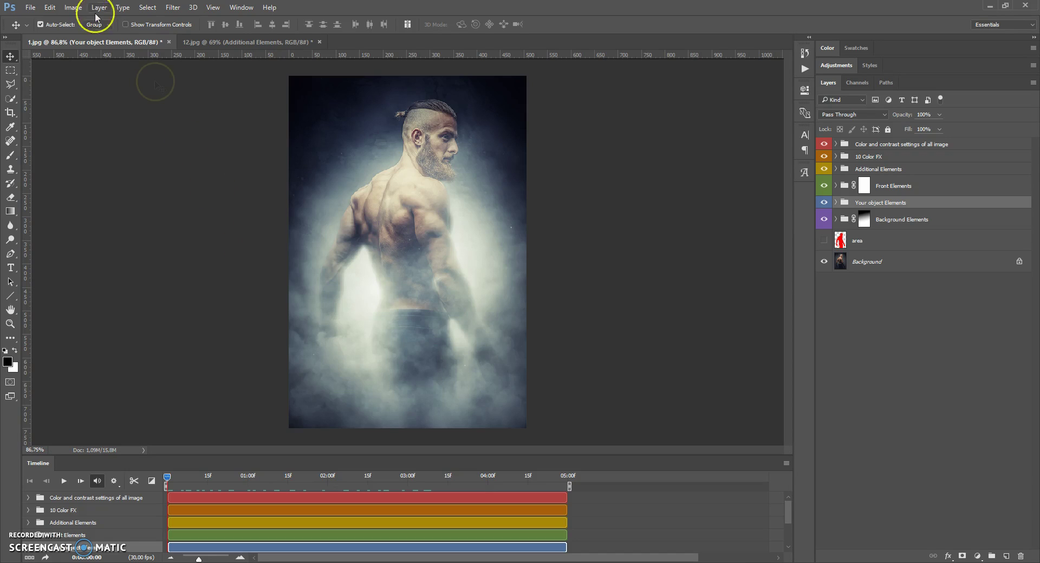
Step: Start a Save for Web export of 1.jpg as a GIF and scale the image size to 40 percent
click(29, 7)
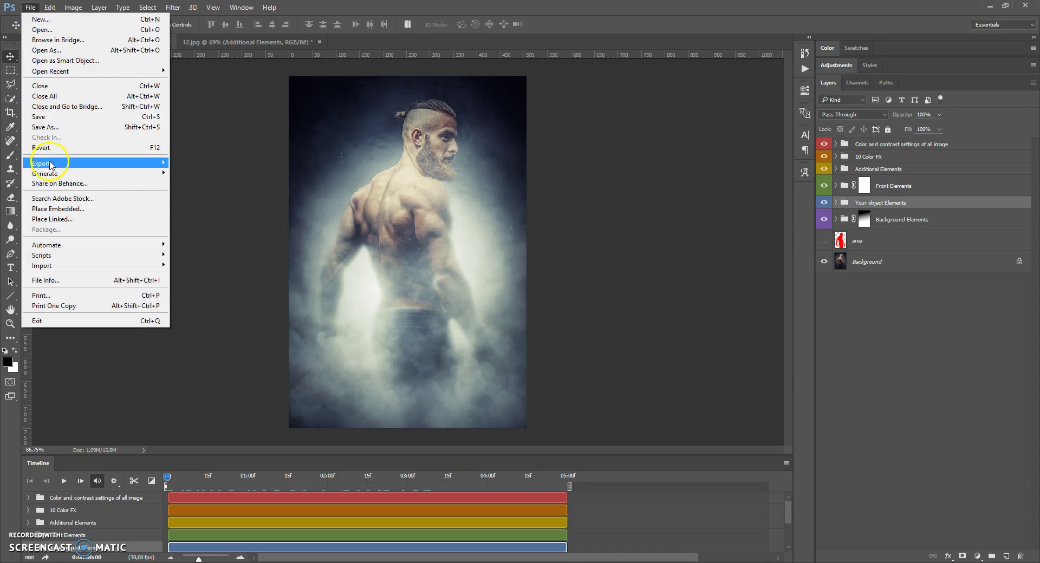
mouse_move(60, 163)
click(218, 204)
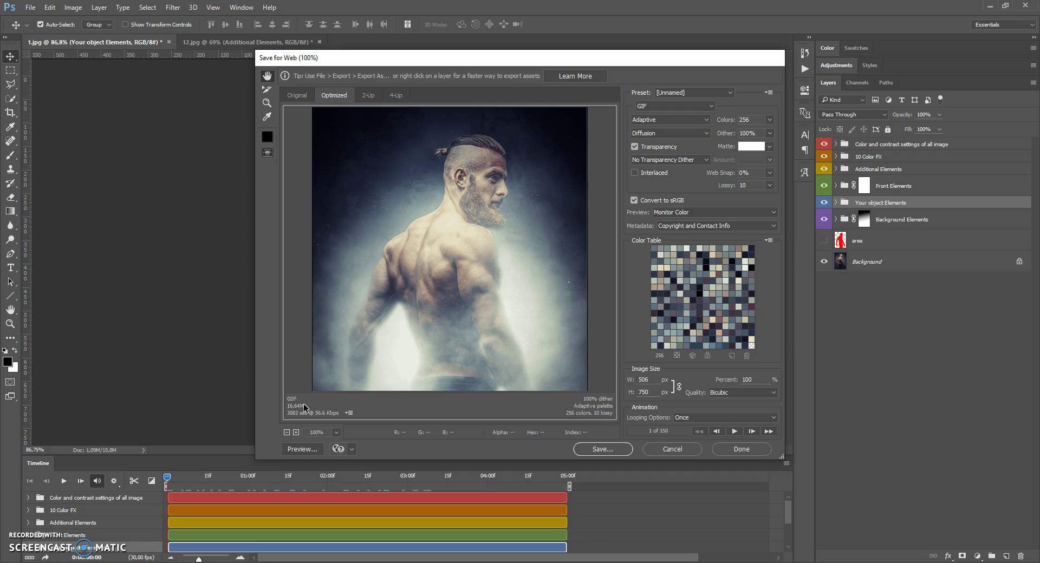
click(733, 382)
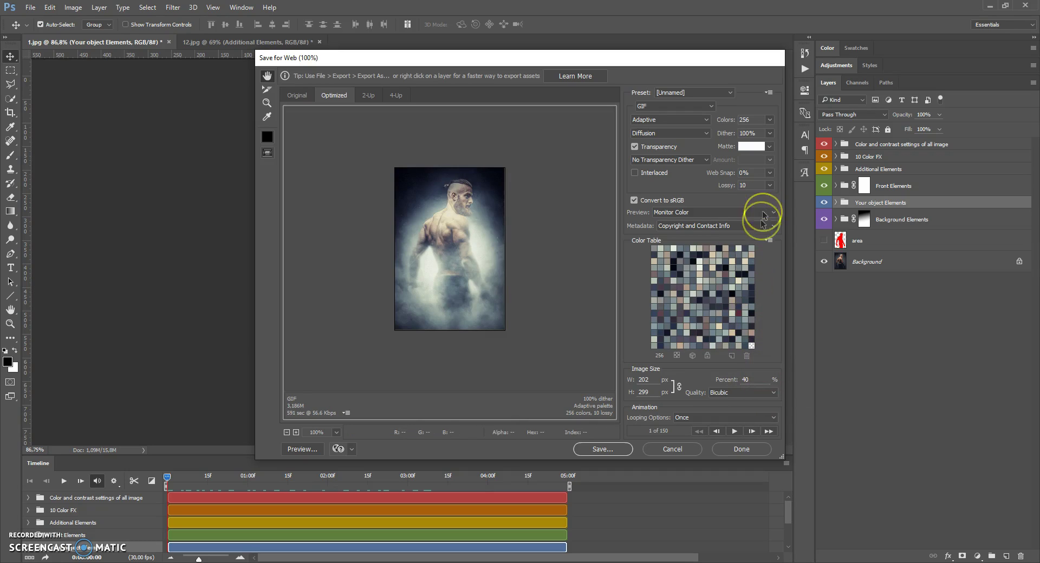
Step: Compare the GIF file size at Lossy values 31, 0 and 11, then restore Lossy to 10
click(769, 186)
click(697, 188)
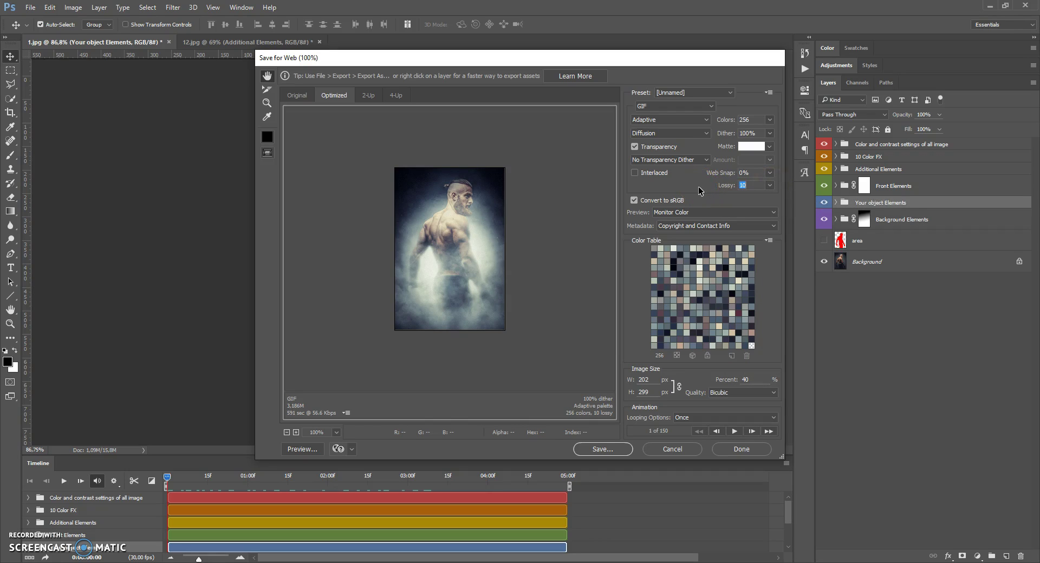
click(770, 186)
drag(728, 198, 732, 199)
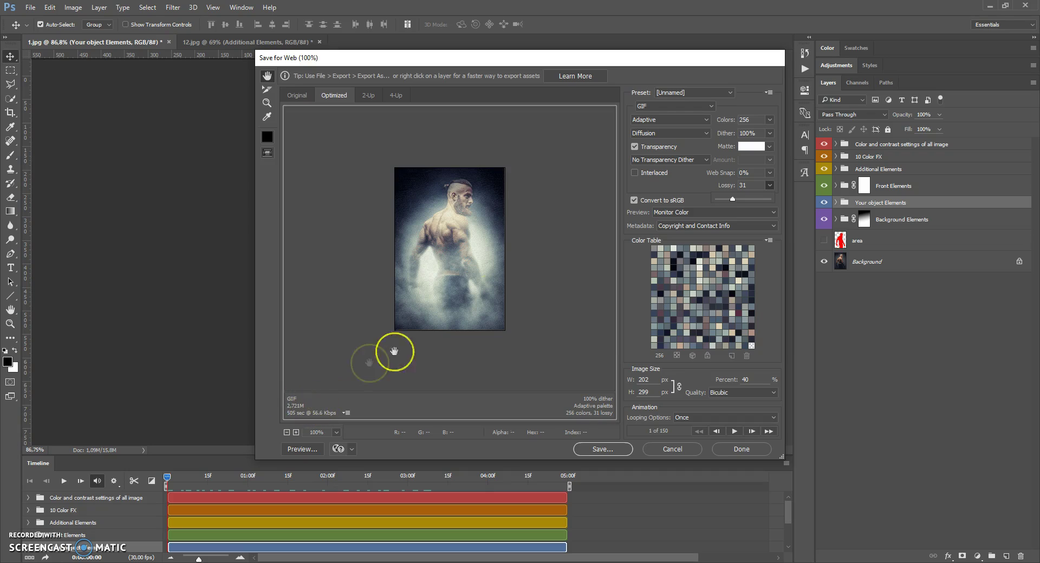
drag(732, 199, 711, 202)
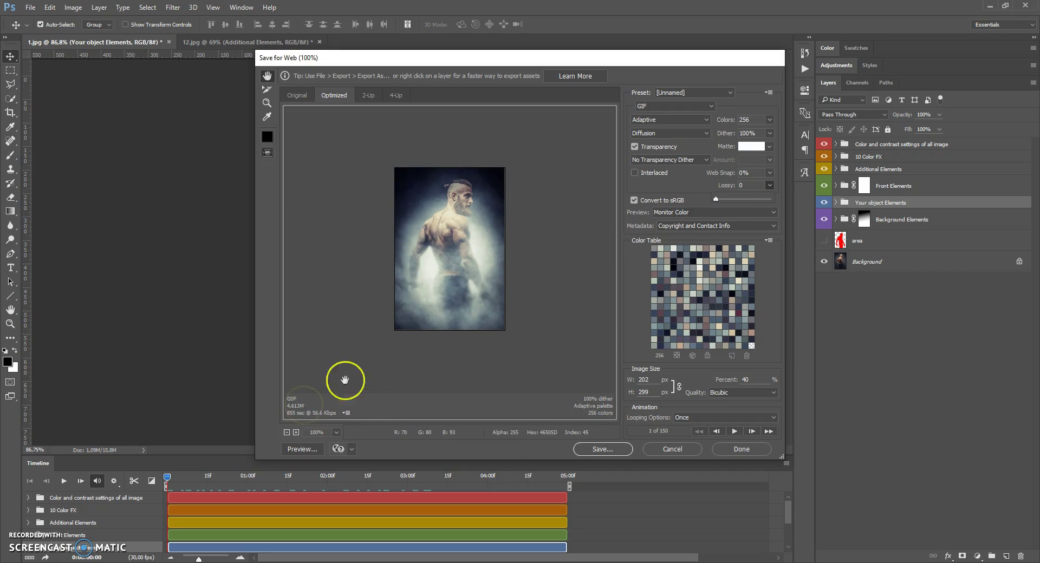
click(771, 185)
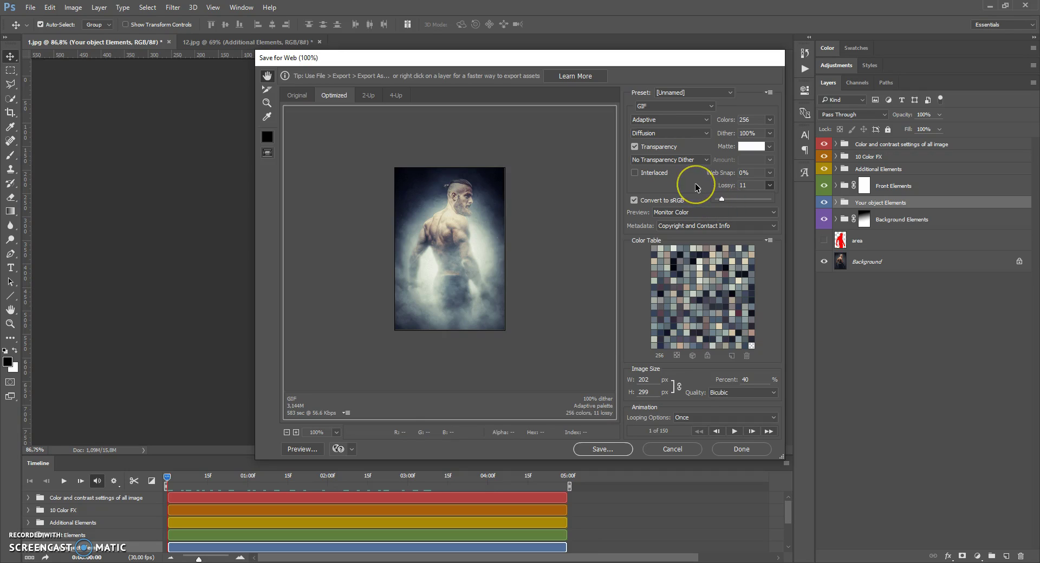
double_click(739, 185)
text(10)
Step: Try the Perceptual color reduction for the GIF, then return it to Adaptive
click(654, 121)
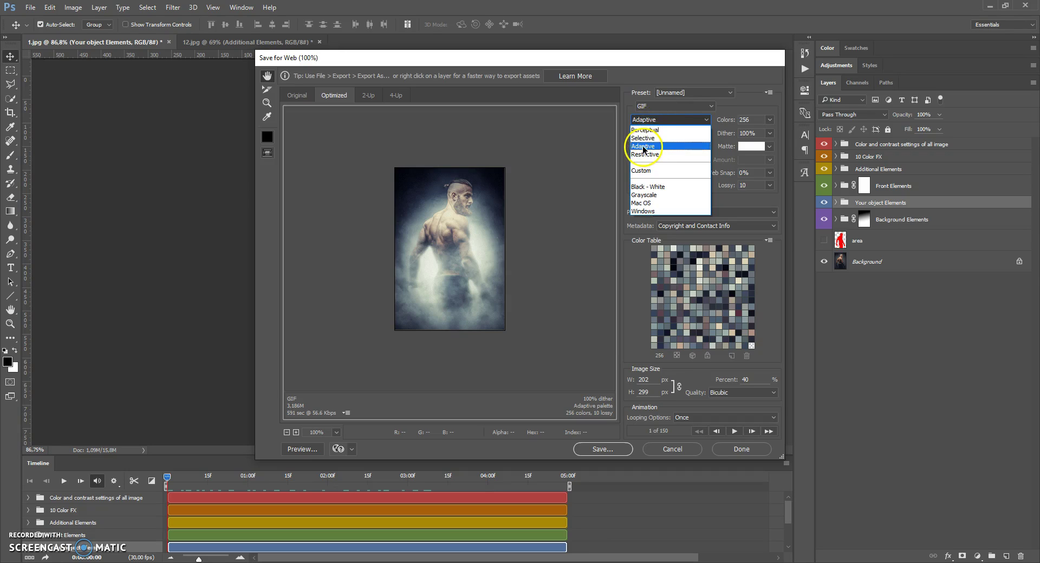
click(657, 118)
click(658, 120)
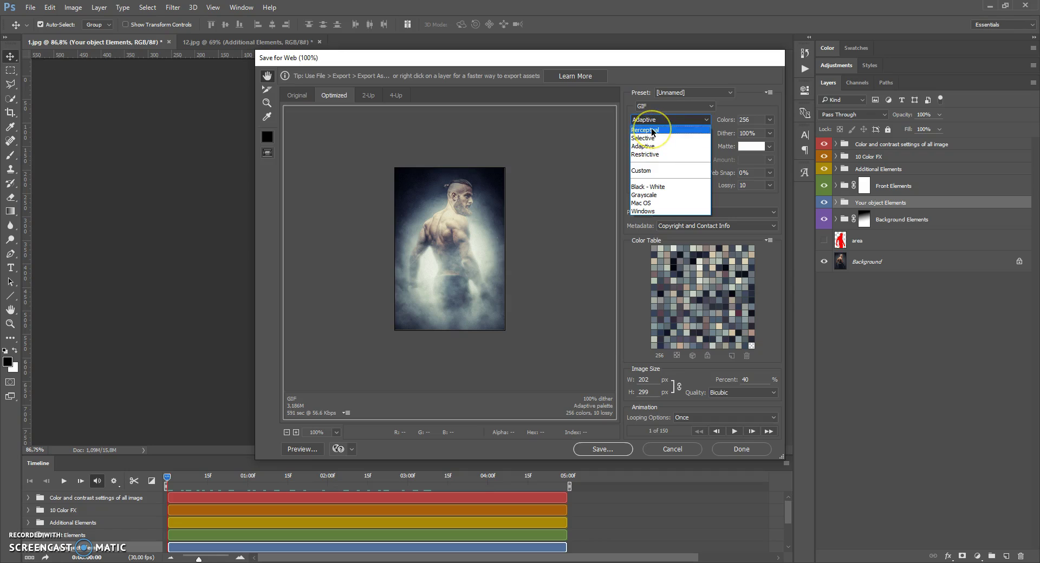
click(652, 131)
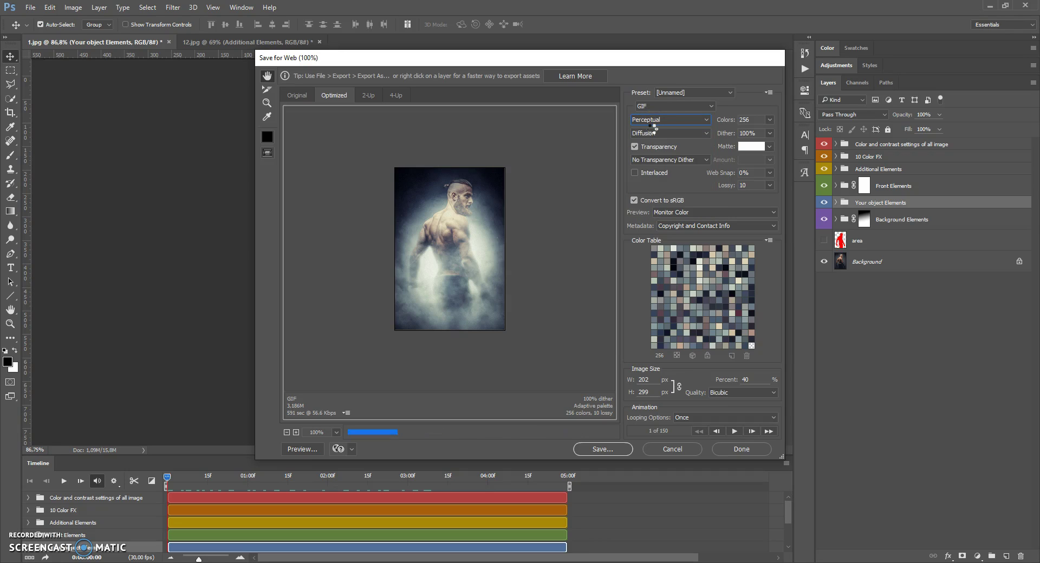
click(661, 120)
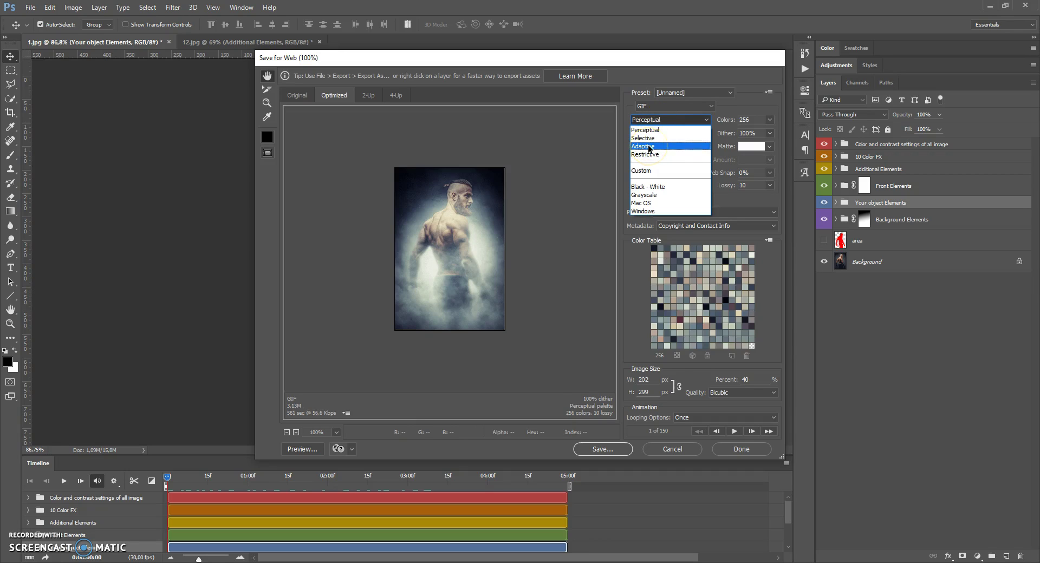
click(649, 147)
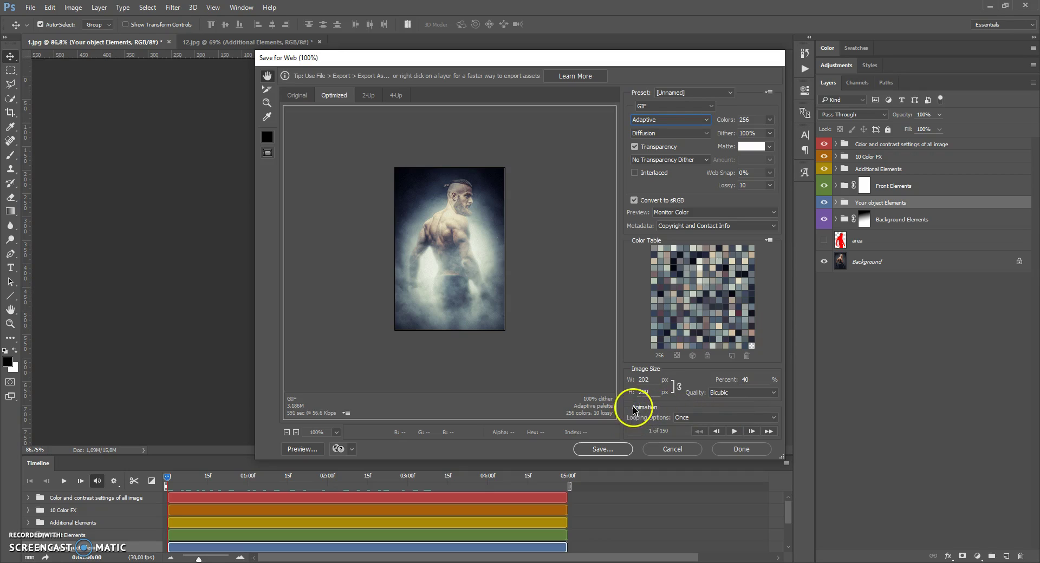
Step: Set the GIF's looping to Forever, then preview the animation and stop playback
click(687, 420)
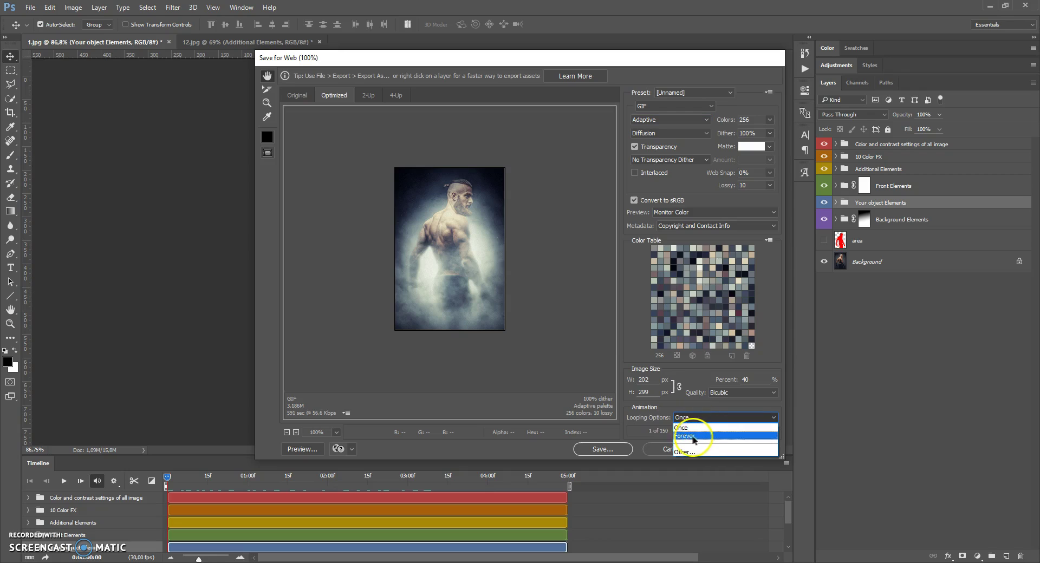
click(688, 436)
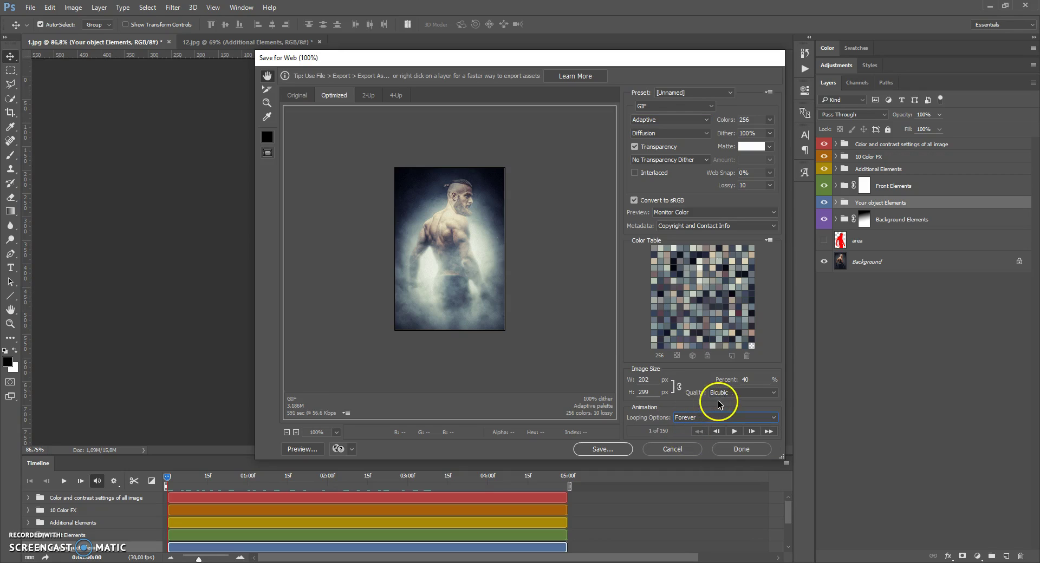
click(734, 431)
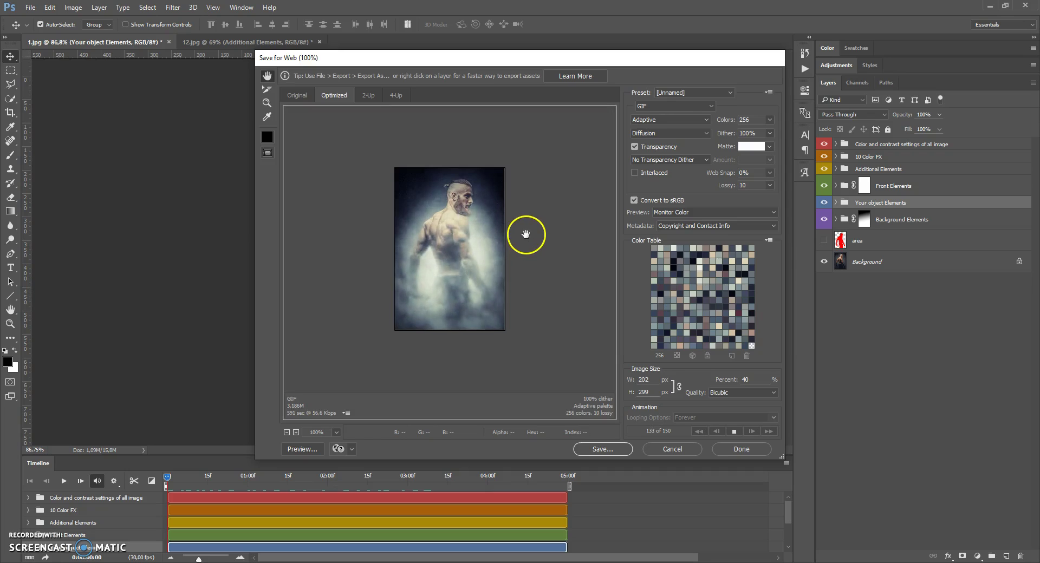
click(734, 432)
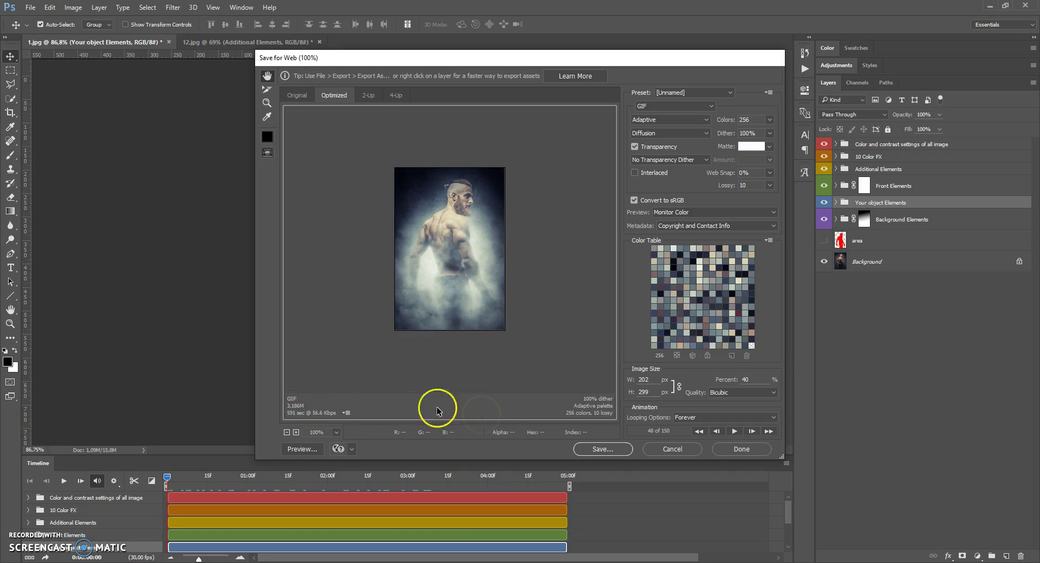
Step: Save the optimized GIF as test2 in the examples folder
click(603, 449)
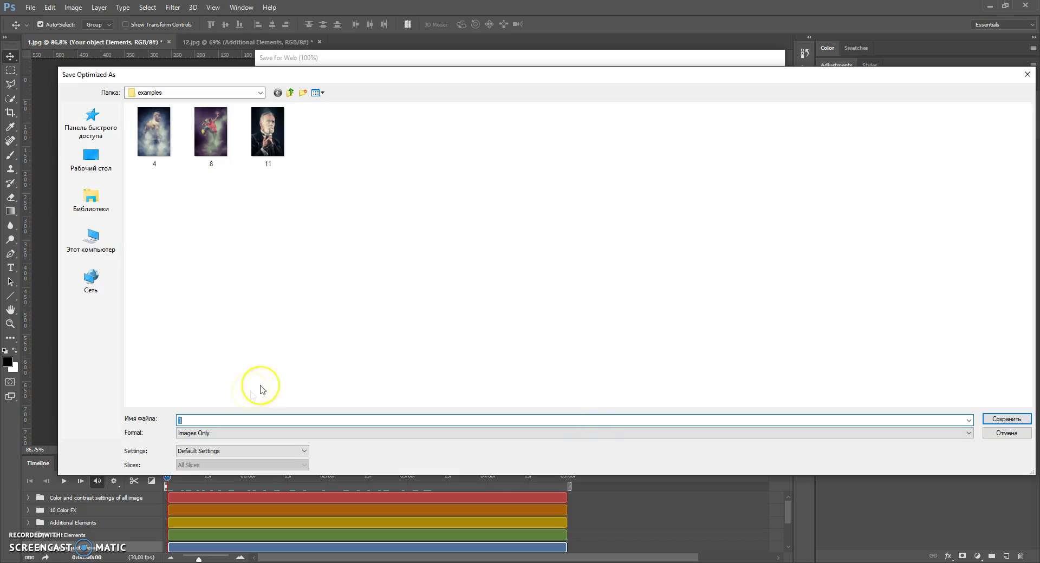
text(test)
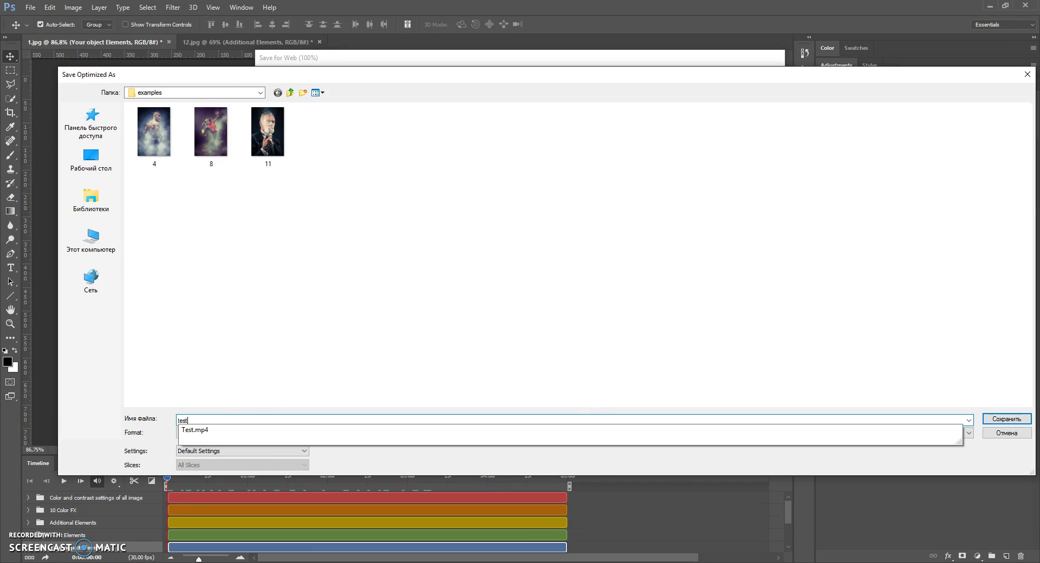
text(2)
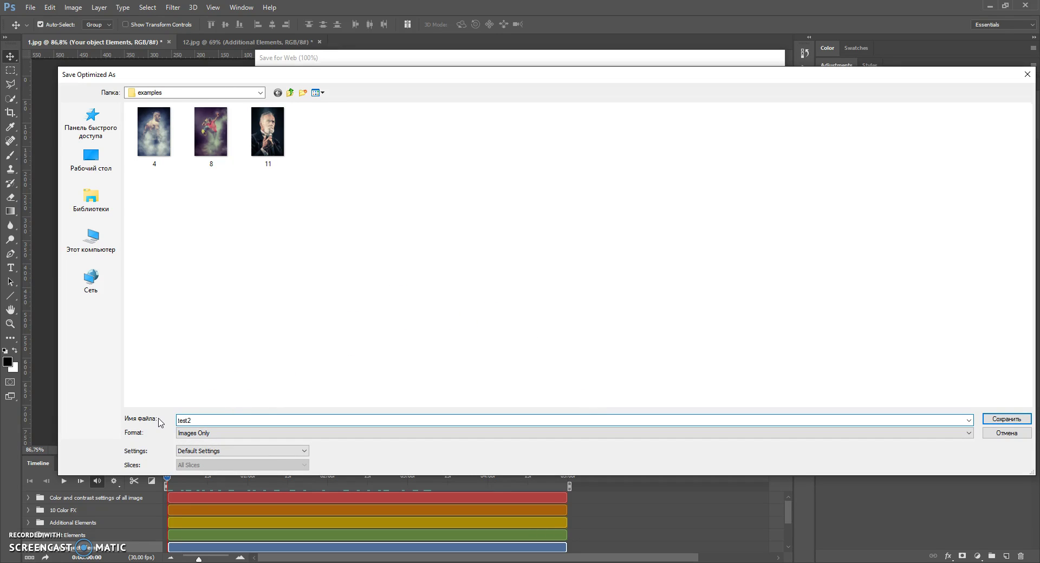
click(1019, 420)
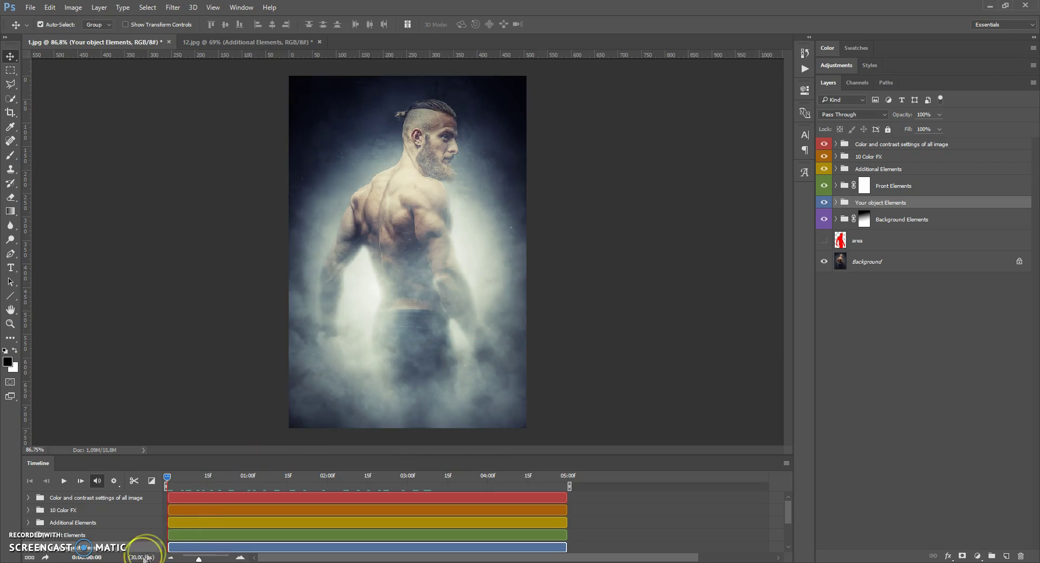
Step: Open test2 from the examples folder to check the exported animation, then close the viewer and the folder
mouse_move(118, 562)
click(118, 528)
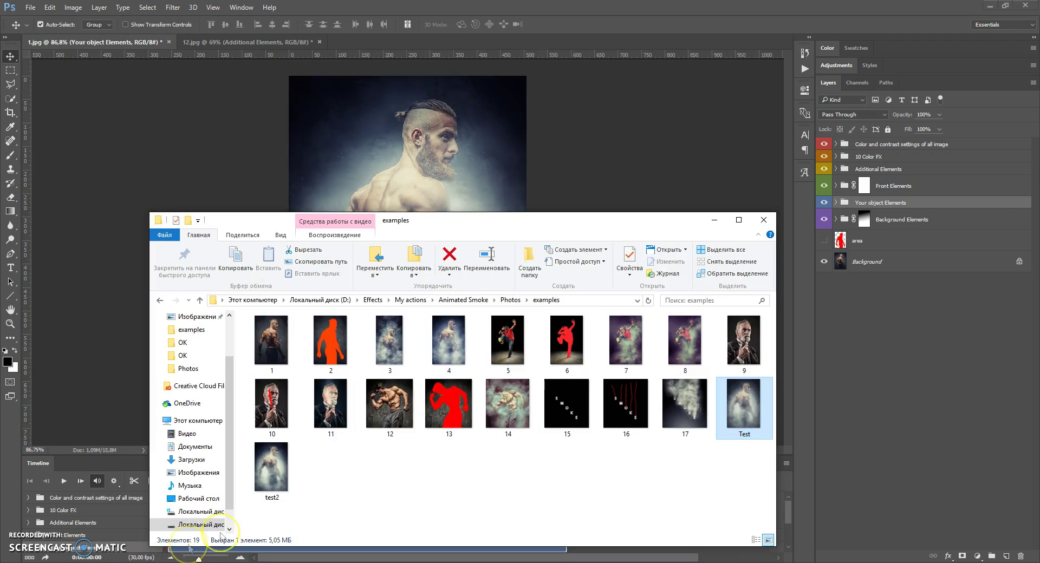
double_click(292, 483)
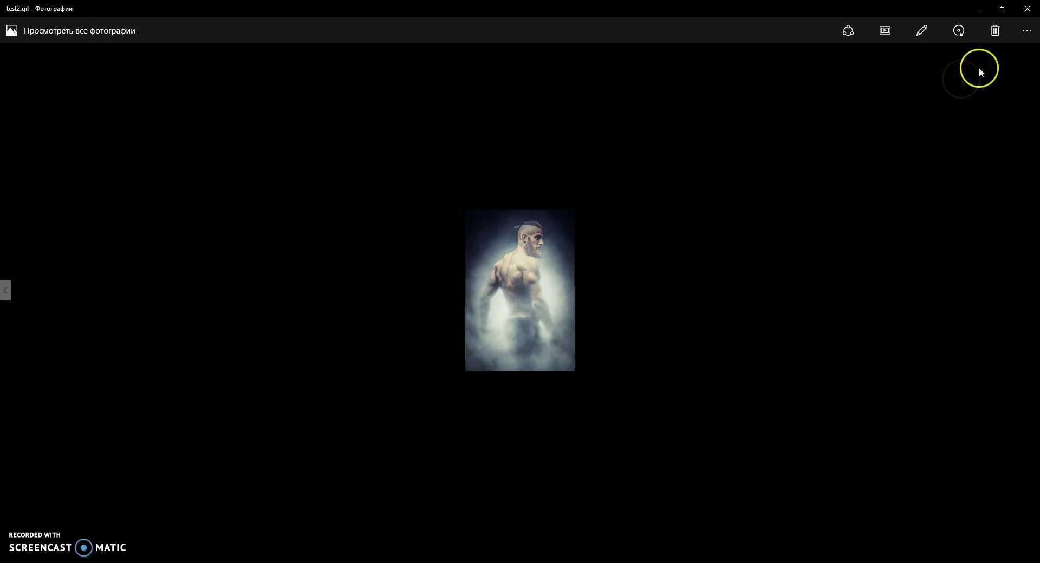
click(1028, 9)
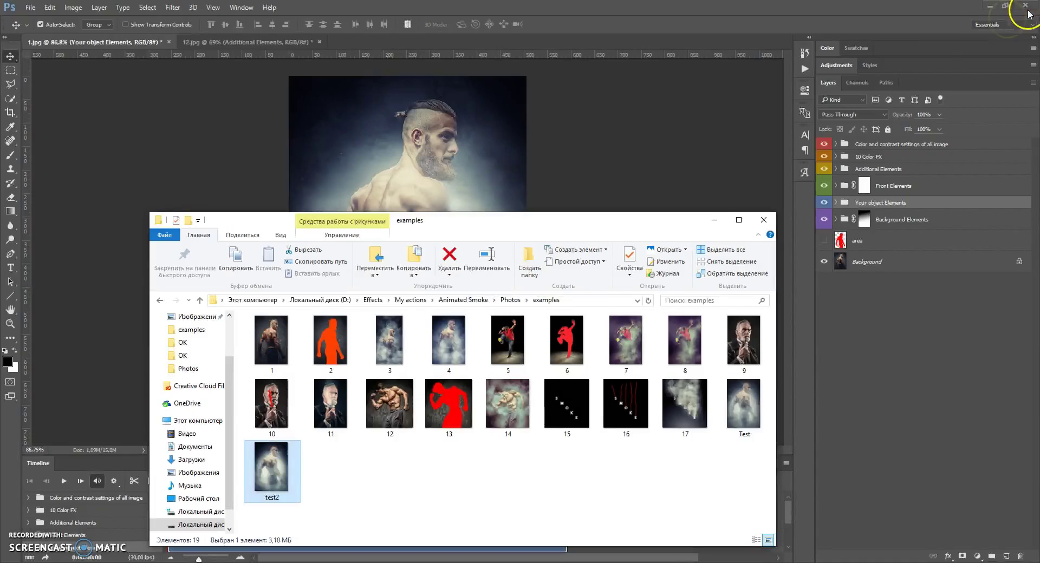
click(764, 220)
Step: Switch to 12.jpg and start a Save for Web export of its animation as a GIF
click(253, 44)
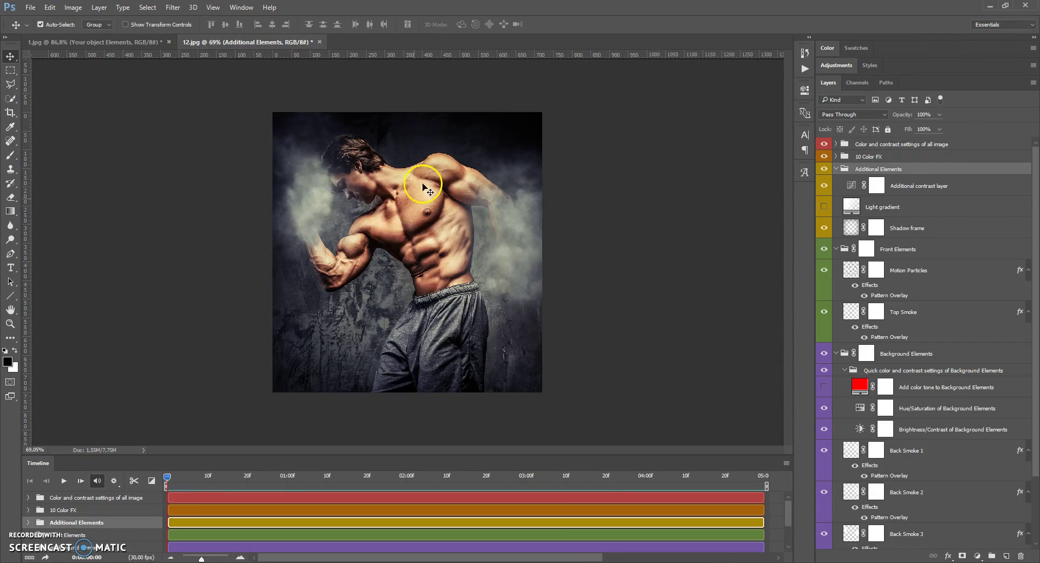
click(30, 7)
mouse_move(60, 163)
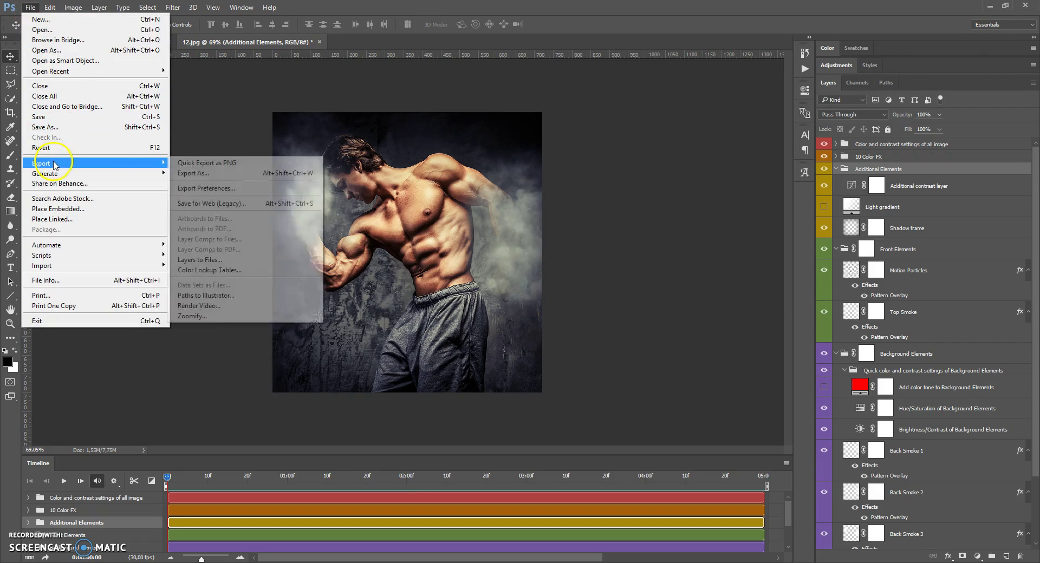
click(206, 208)
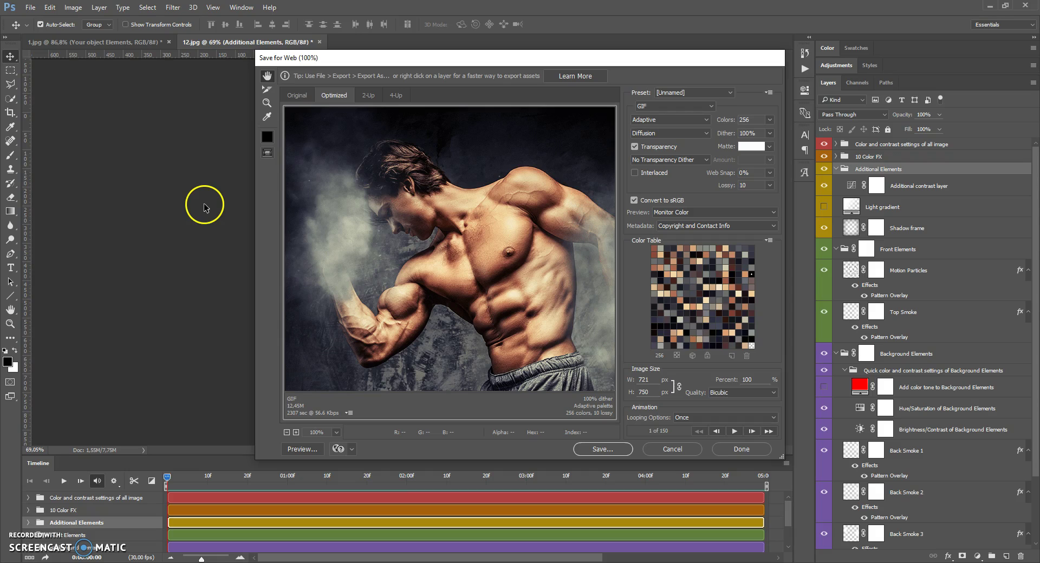
click(287, 433)
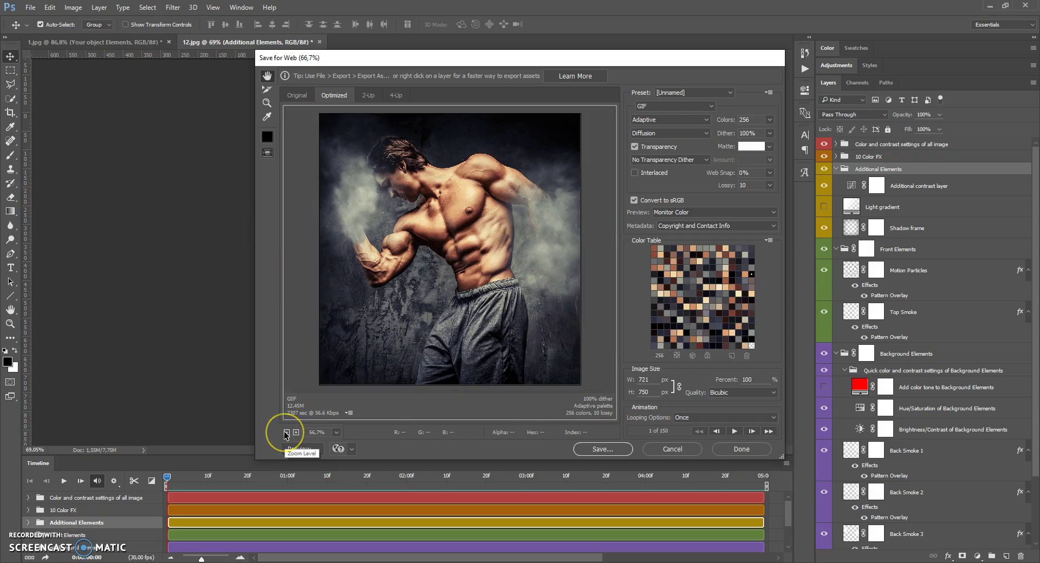
Step: Set the looping of the full-size 12.jpg GIF to Forever, play the animation and stop it
click(701, 418)
click(694, 434)
click(735, 432)
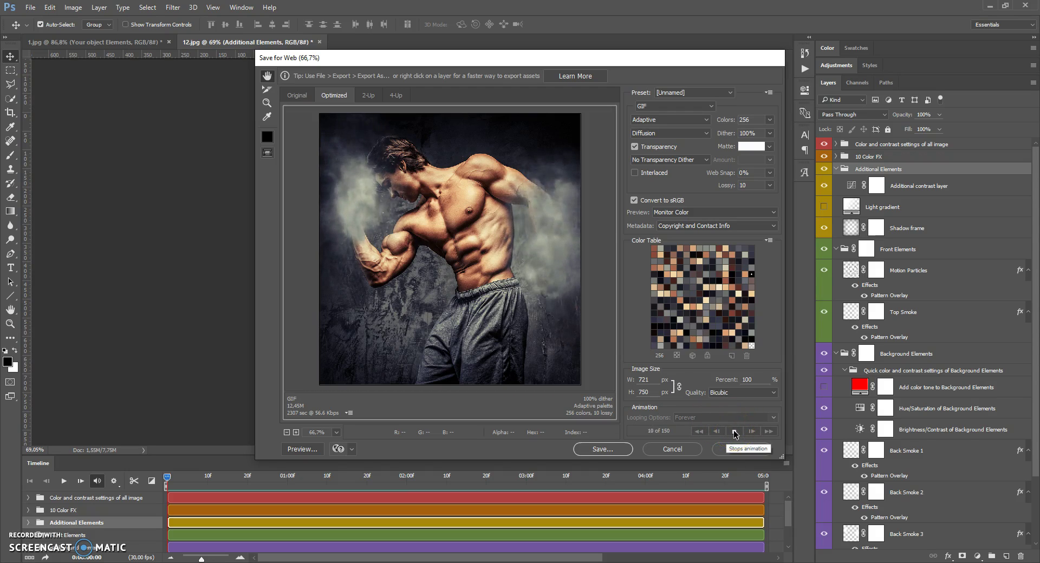
click(734, 432)
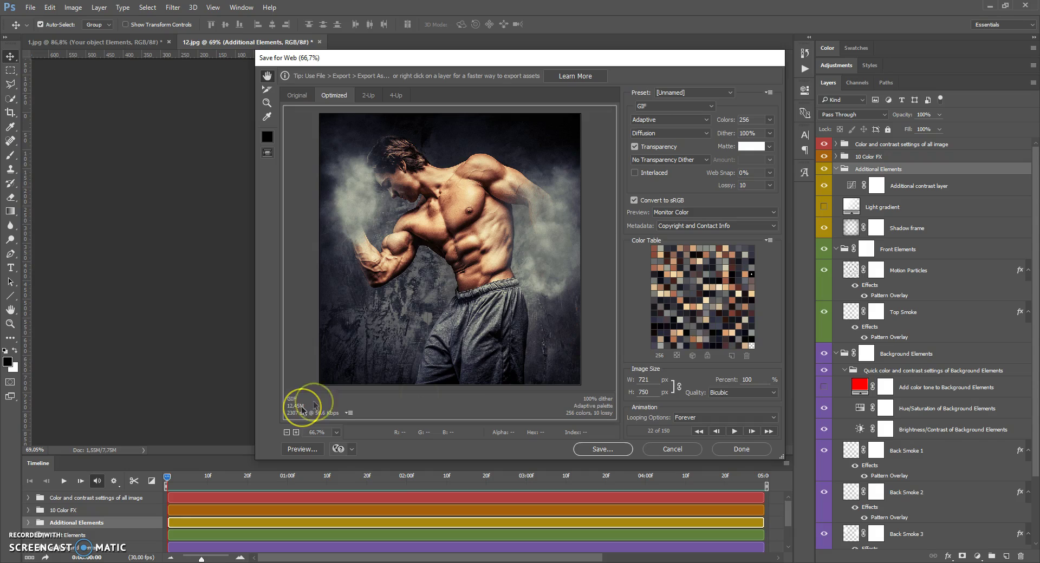
Step: Scale the GIF's image size to 50 percent and preview the resized animation
drag(753, 380, 738, 380)
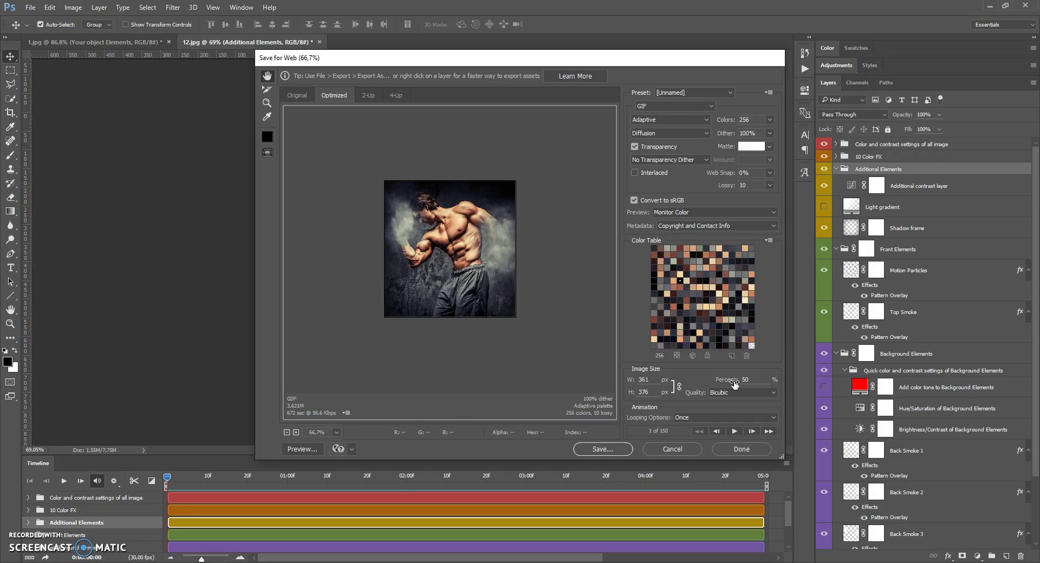
click(295, 433)
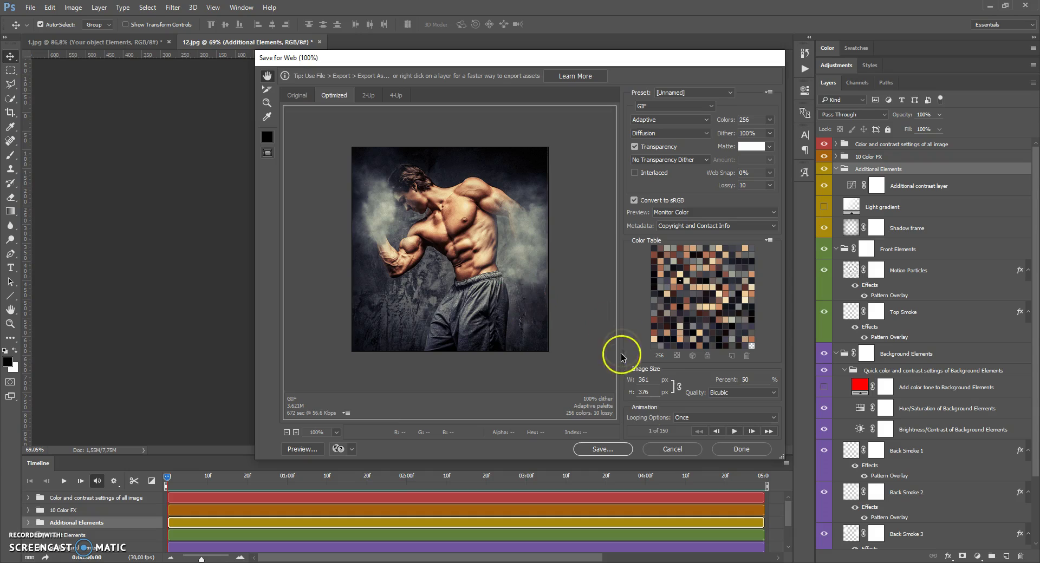
click(734, 432)
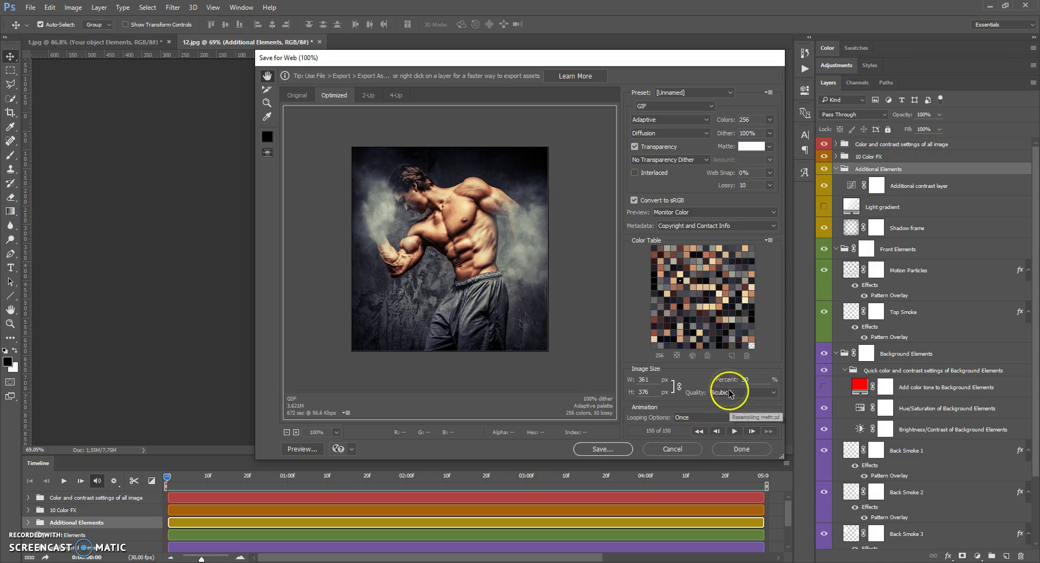
double_click(749, 379)
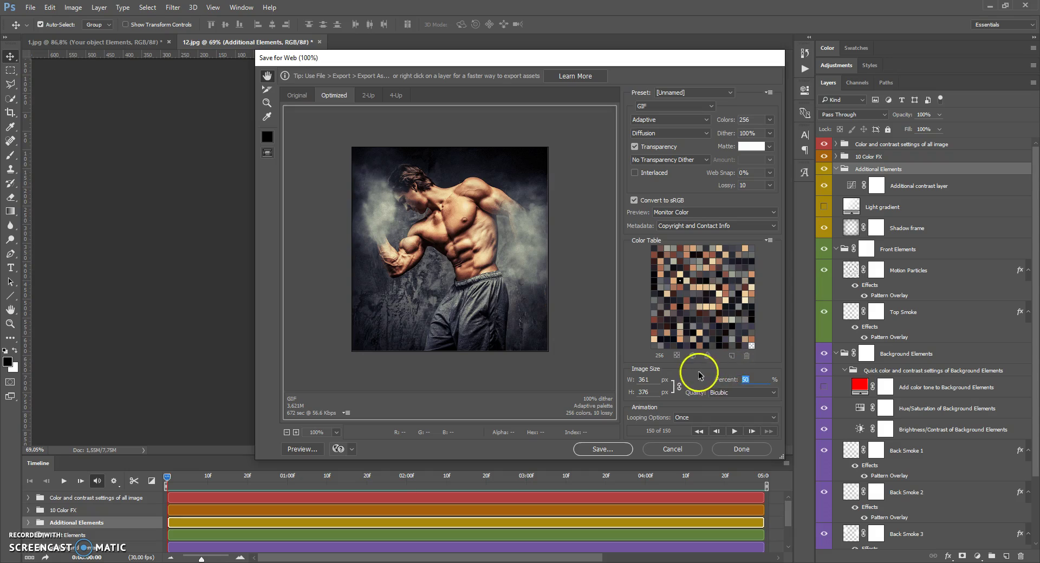
Step: Set the resized GIF's looping to Forever and save it as test3 in the examples folder
click(701, 422)
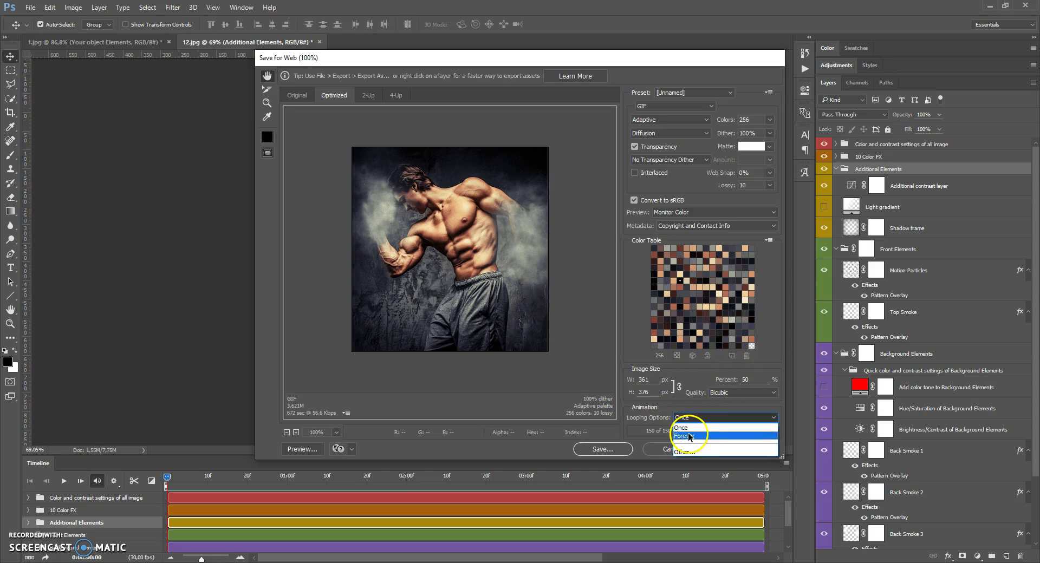
click(690, 436)
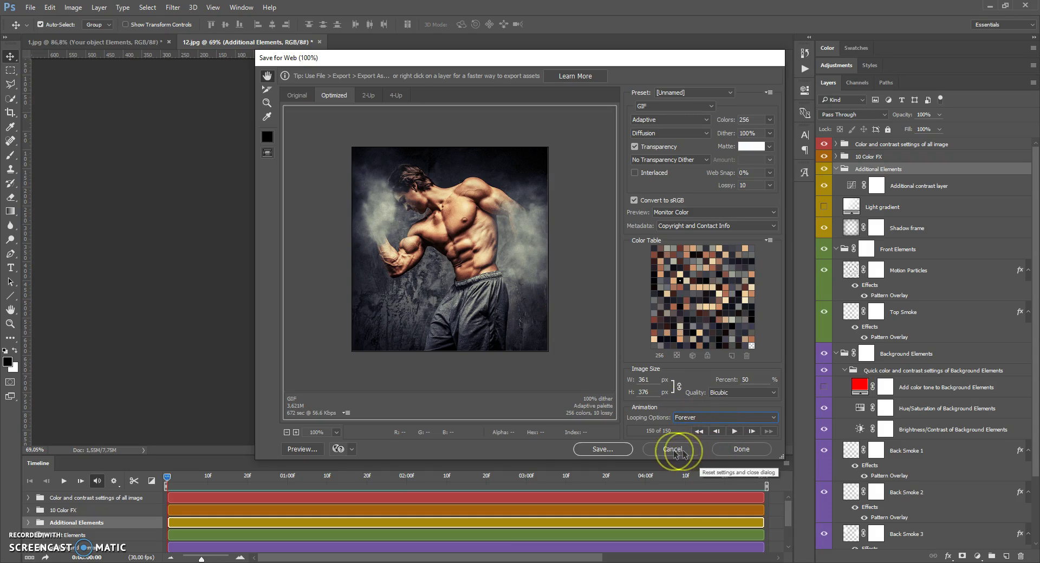
click(607, 451)
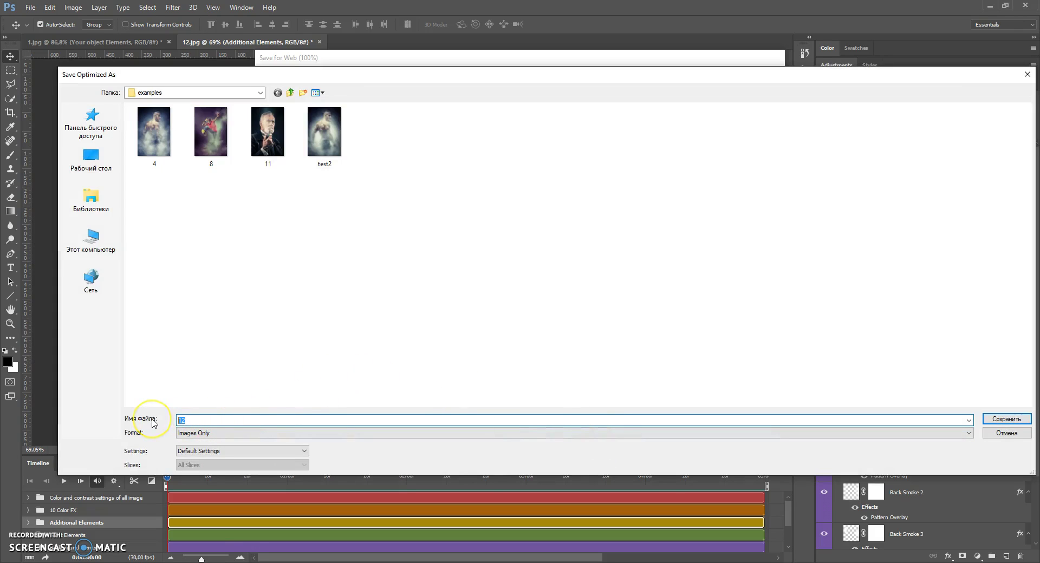
text(test)
key(Return)
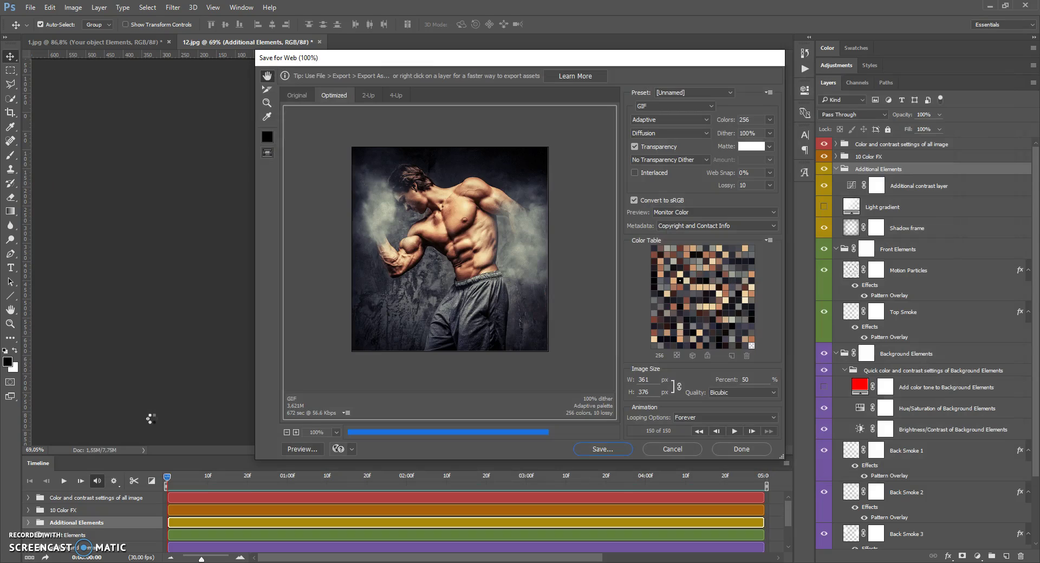
Step: Open test3 from the examples folder to check its animation, then close it and return to the 12.jpg document
click(164, 417)
click(178, 530)
click(169, 562)
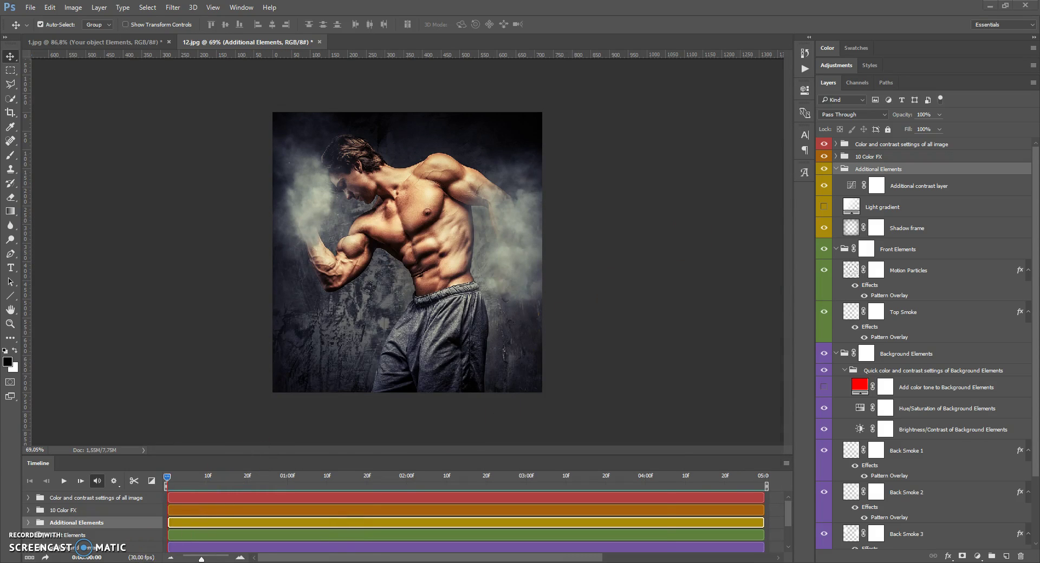
double_click(331, 467)
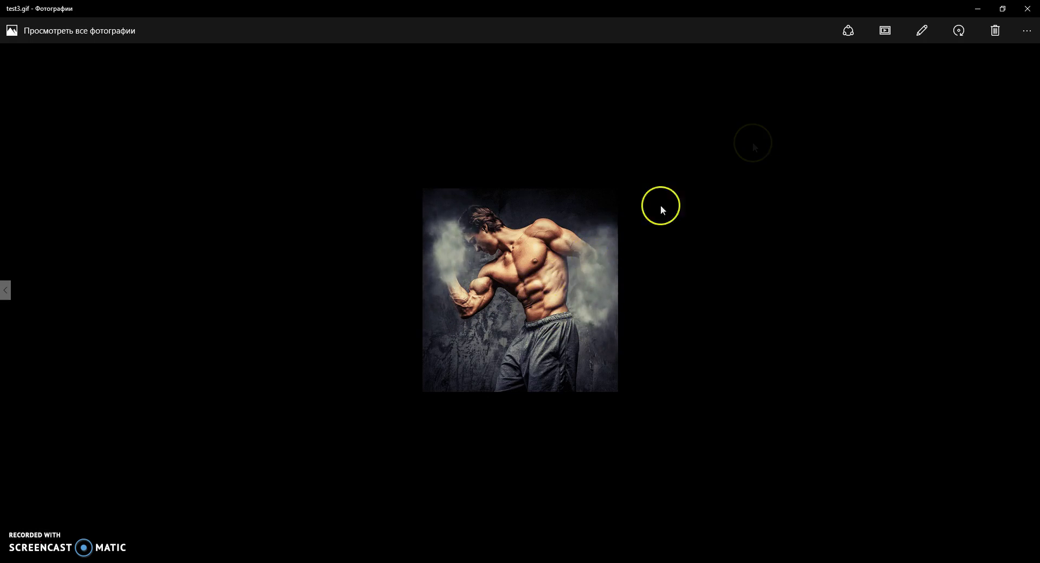
click(1027, 9)
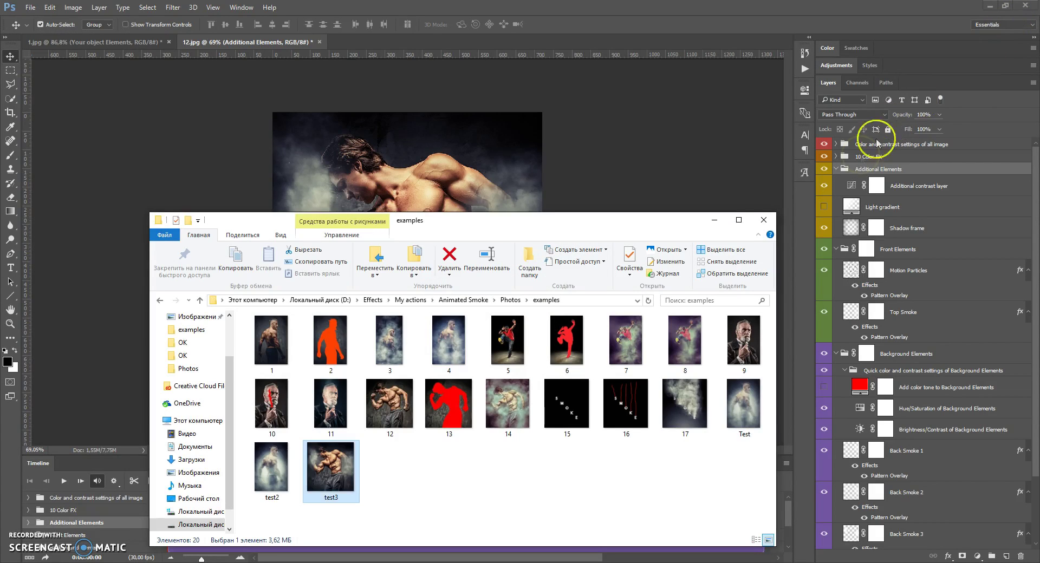
click(763, 221)
key(ctrl+0)
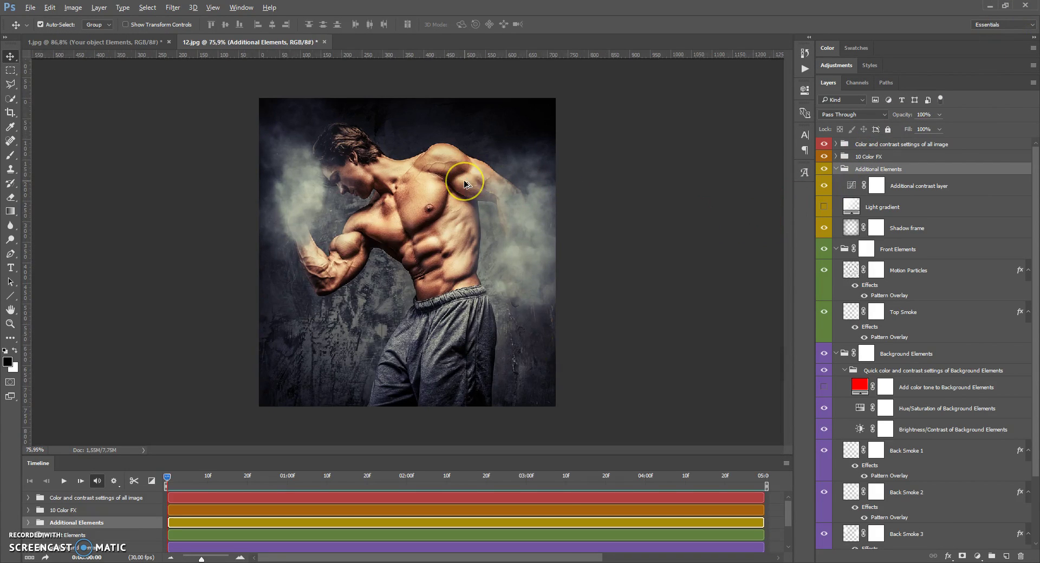